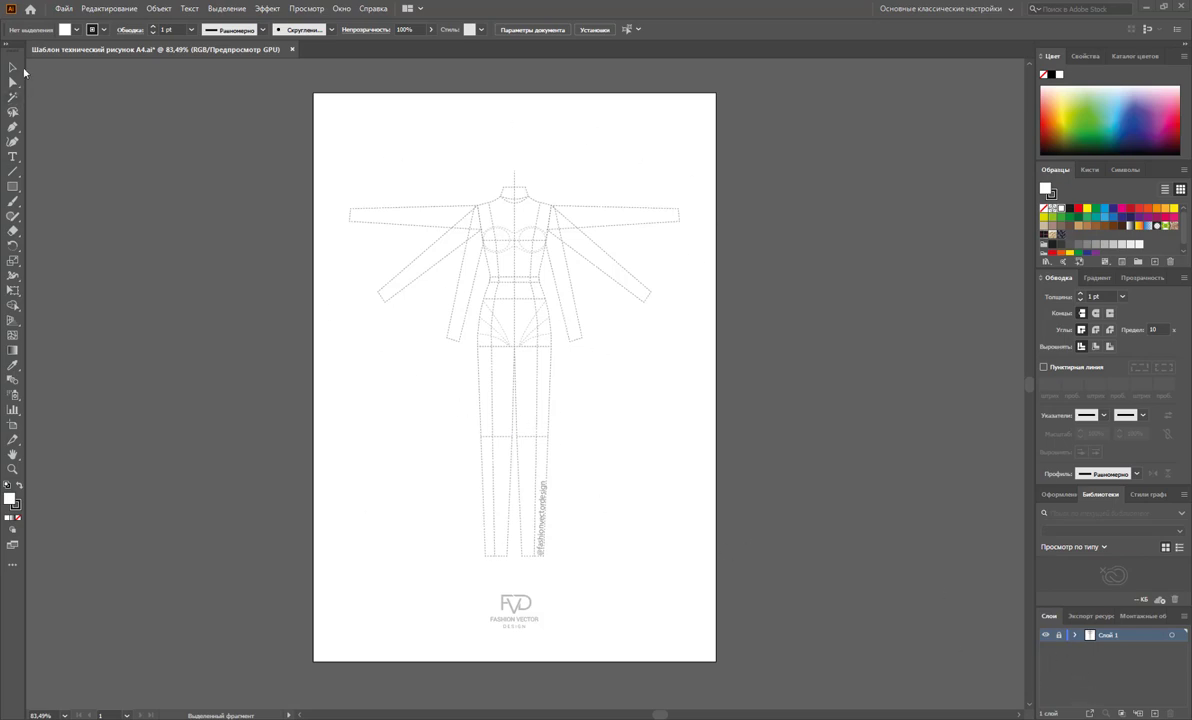
Step: Delete the end points of the right horizontal arm outline on the croquis
{"action": "left_click", "coordinate": [13, 67]}
{"action": "left_click", "coordinate": [13, 81]}
{"action": "left_click_drag", "start_coordinate": [695, 182], "coordinate": [646, 252]}
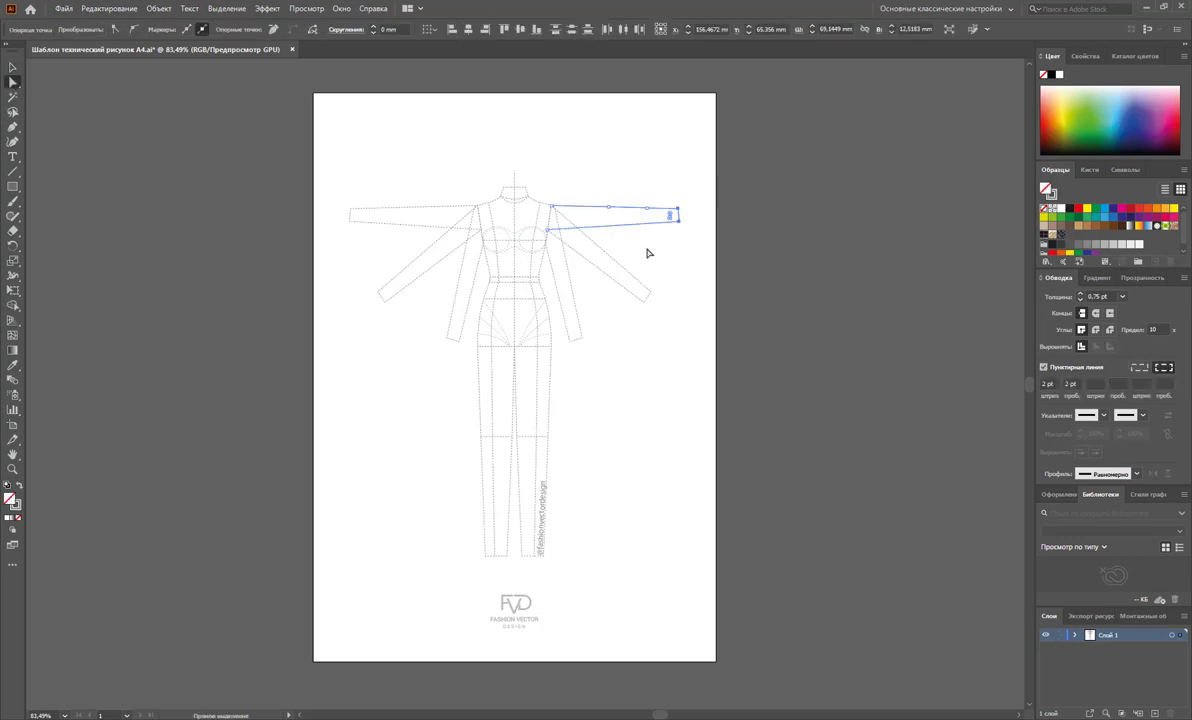
{"action": "key", "text": "Delete"}
{"action": "key", "text": "Delete"}
{"action": "left_click_drag", "start_coordinate": [532, 320], "coordinate": [565, 342]}
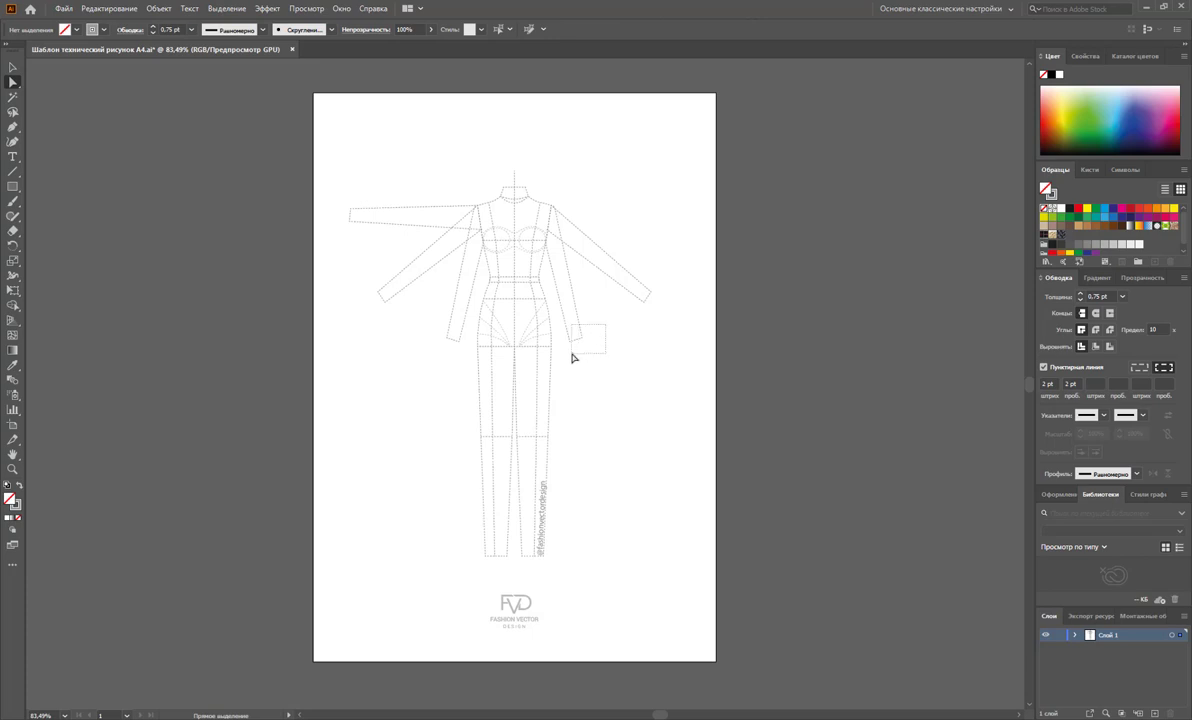
{"action": "left_click", "coordinate": [578, 360]}
Step: Delete the left raised arm extension and its leftover lower segment
{"action": "left_click_drag", "start_coordinate": [324, 160], "coordinate": [386, 232]}
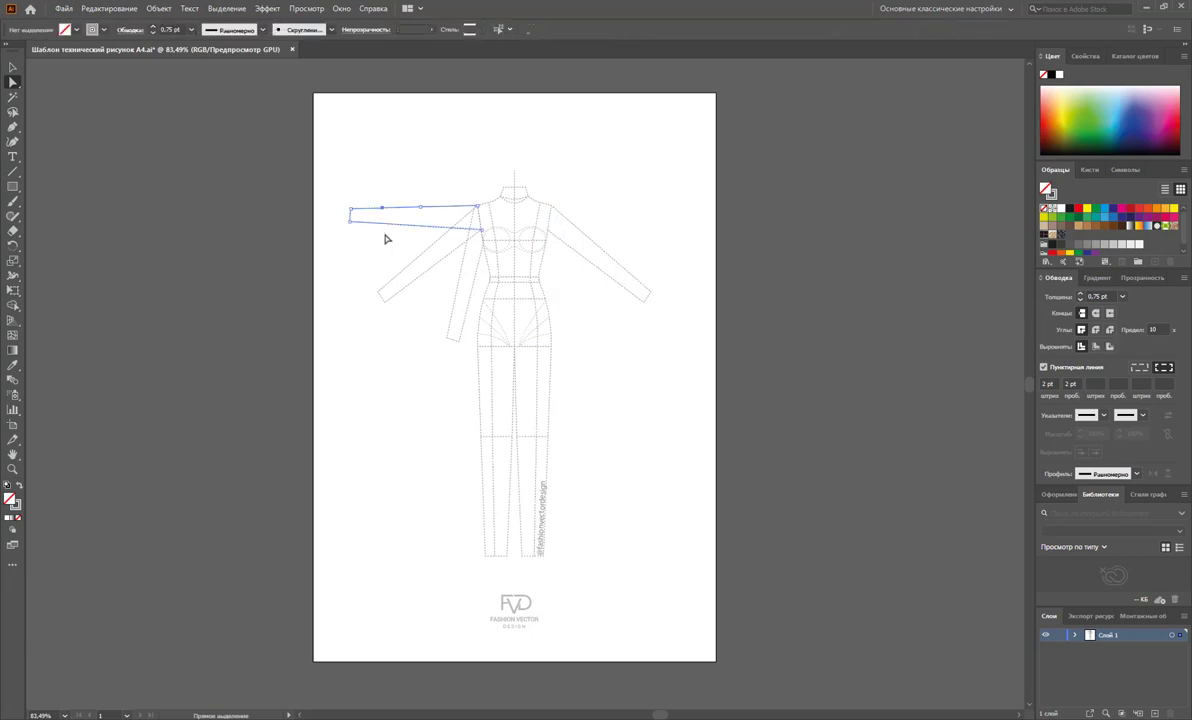
{"action": "key", "text": "Delete"}
{"action": "left_click_drag", "start_coordinate": [435, 308], "coordinate": [457, 338]}
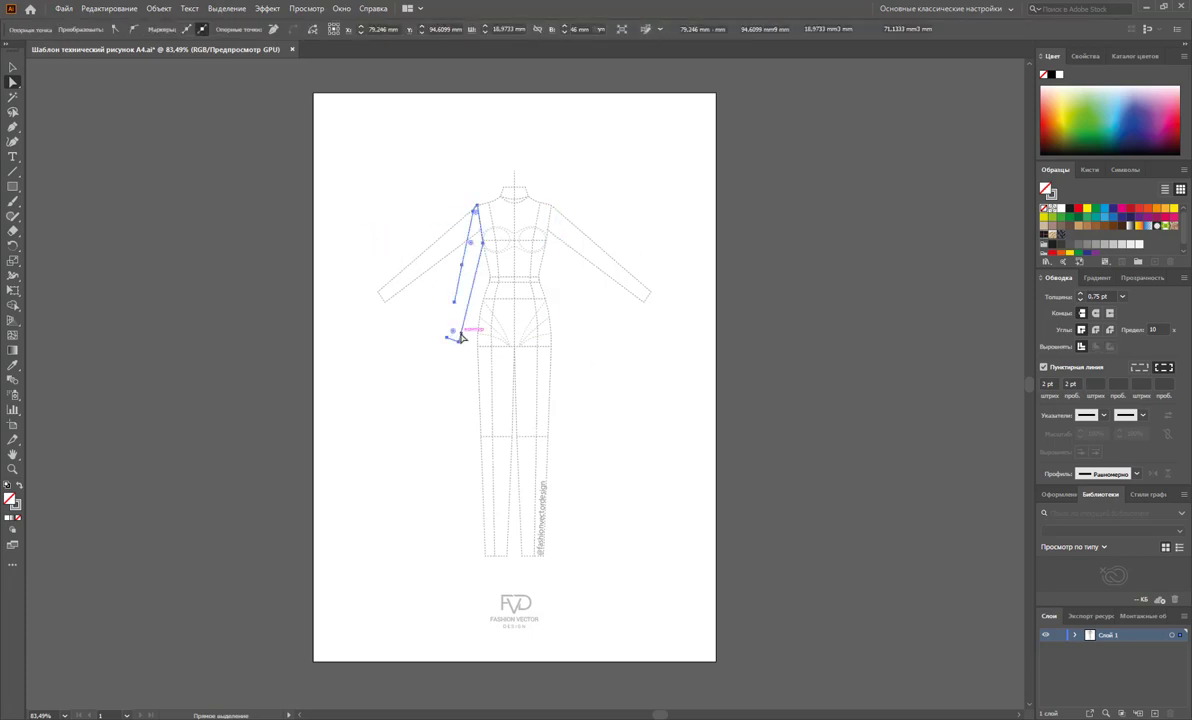
{"action": "key", "text": "Delete"}
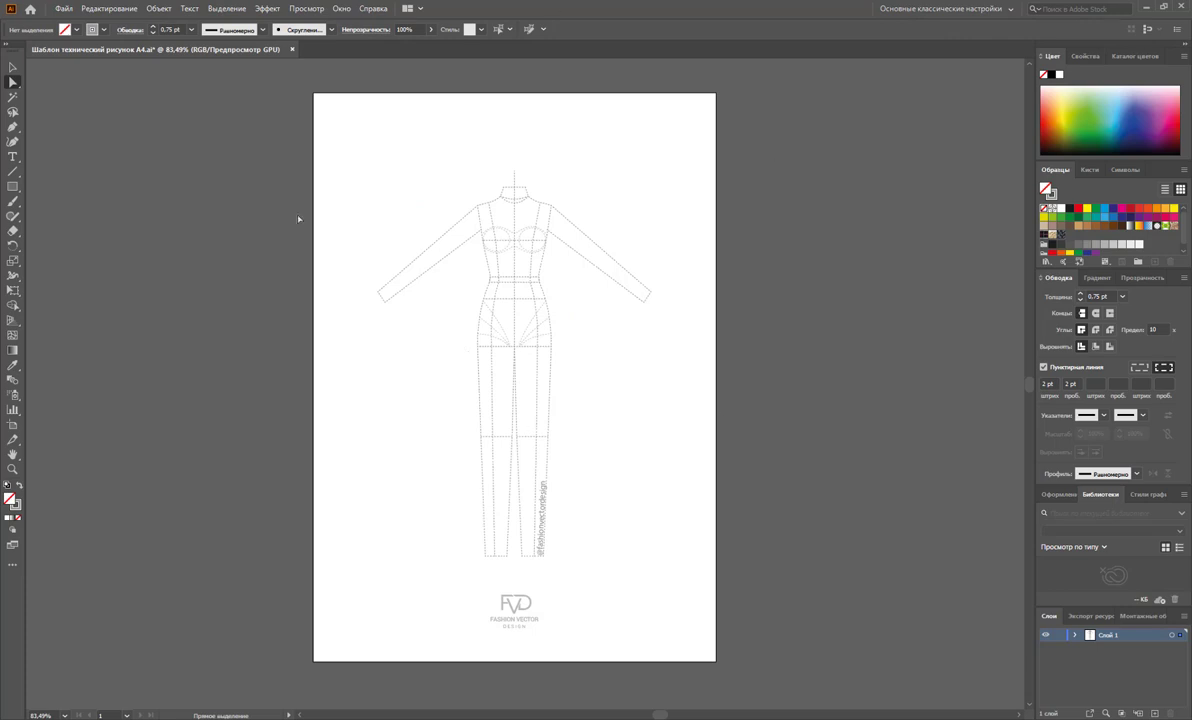
Step: Inside the croquis group, place a duplicate figure to the right of the original
{"action": "left_click", "coordinate": [13, 67]}
{"action": "double_click", "coordinate": [520, 281]}
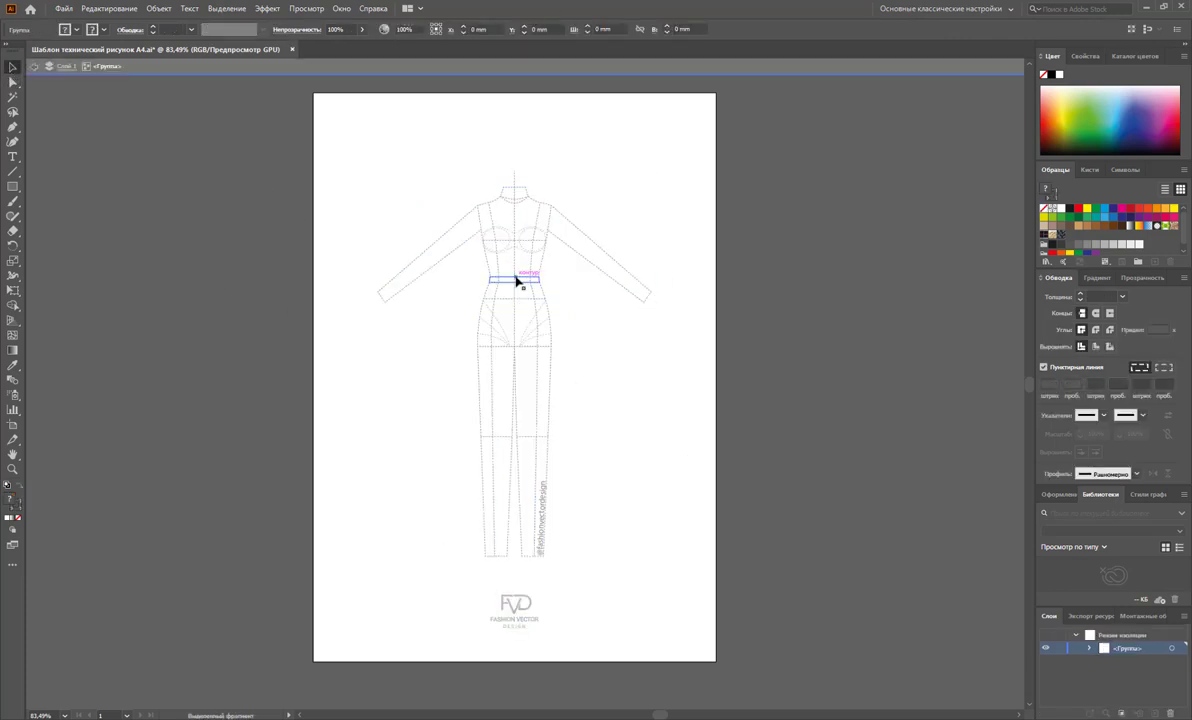
{"action": "left_click", "coordinate": [517, 283]}
{"action": "mouse_move", "coordinate": [517, 283]}
{"action": "left_mouse_down"}
{"action": "mouse_move", "coordinate": [460, 284]}
{"action": "mouse_move", "coordinate": [740, 320]}
{"action": "left_mouse_up"}
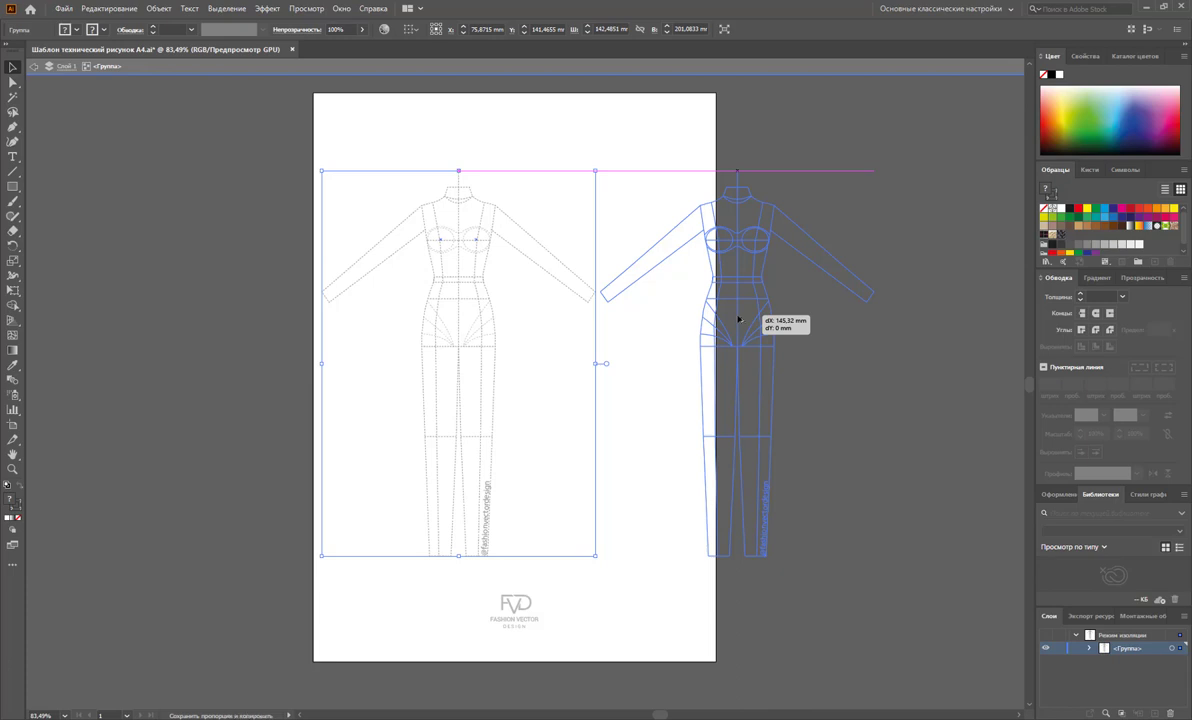
{"action": "left_click_drag", "start_coordinate": [740, 320], "coordinate": [740, 320]}
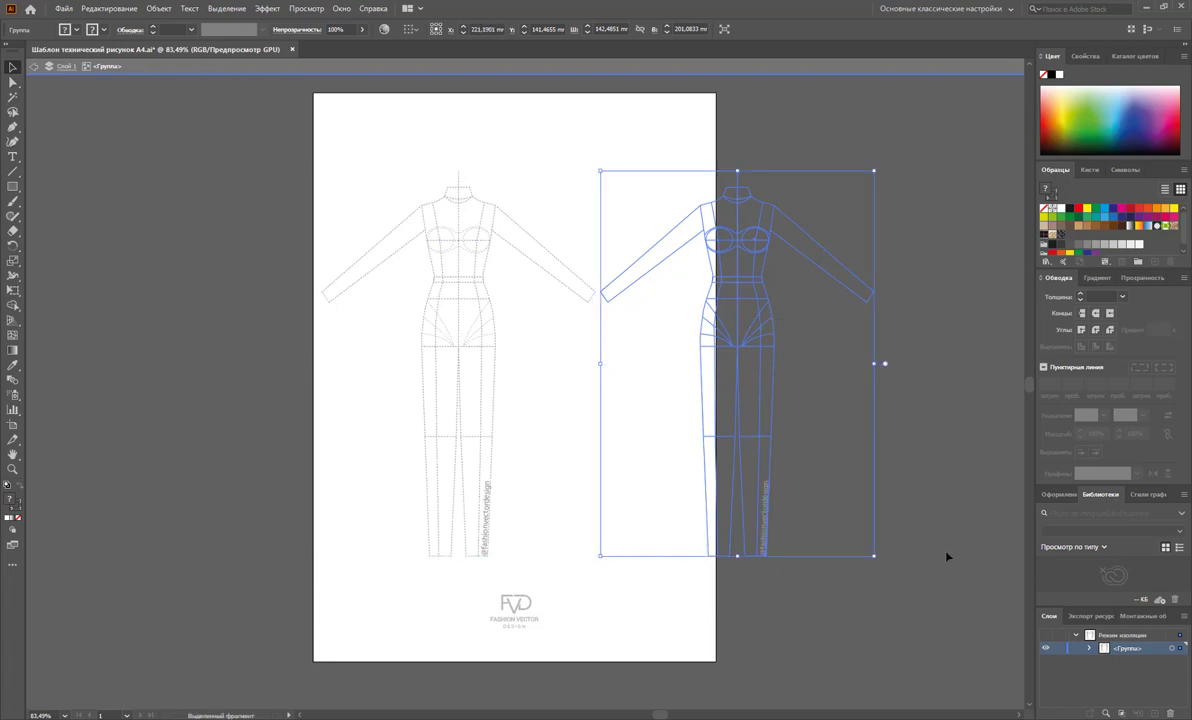
Step: Centre the FVD logo between the figures and widen the artboard to about 300 mm
{"action": "left_click", "coordinate": [591, 628]}
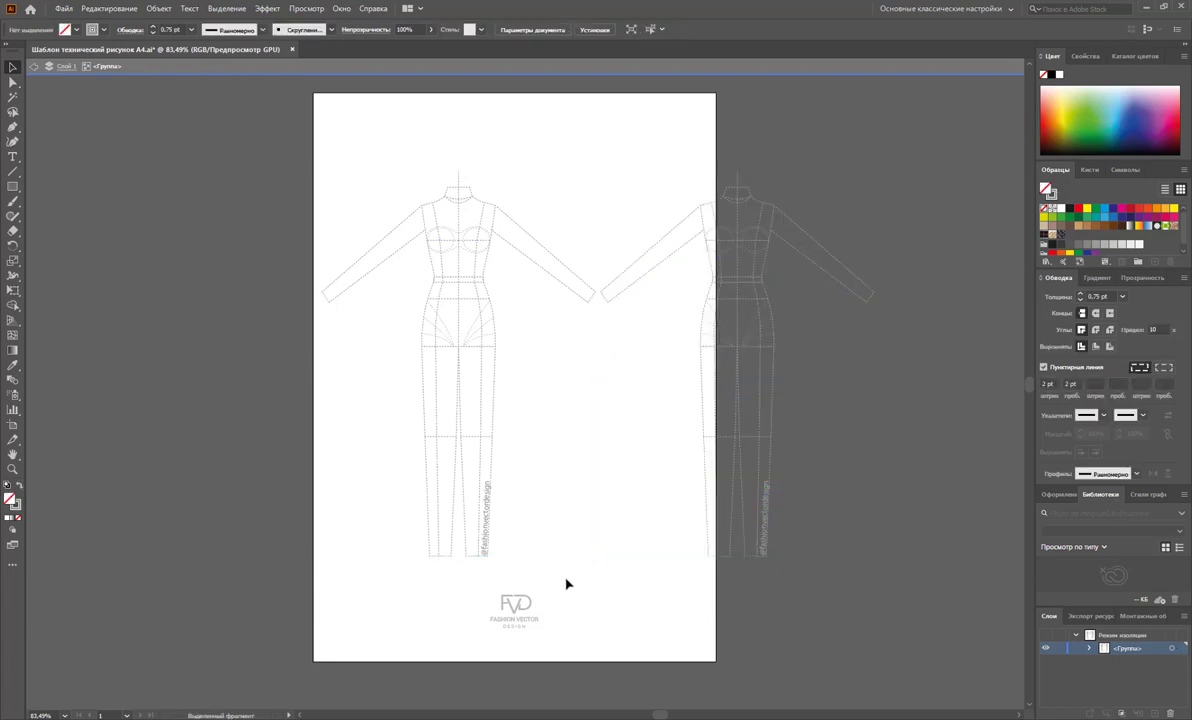
{"action": "left_click", "coordinate": [521, 612]}
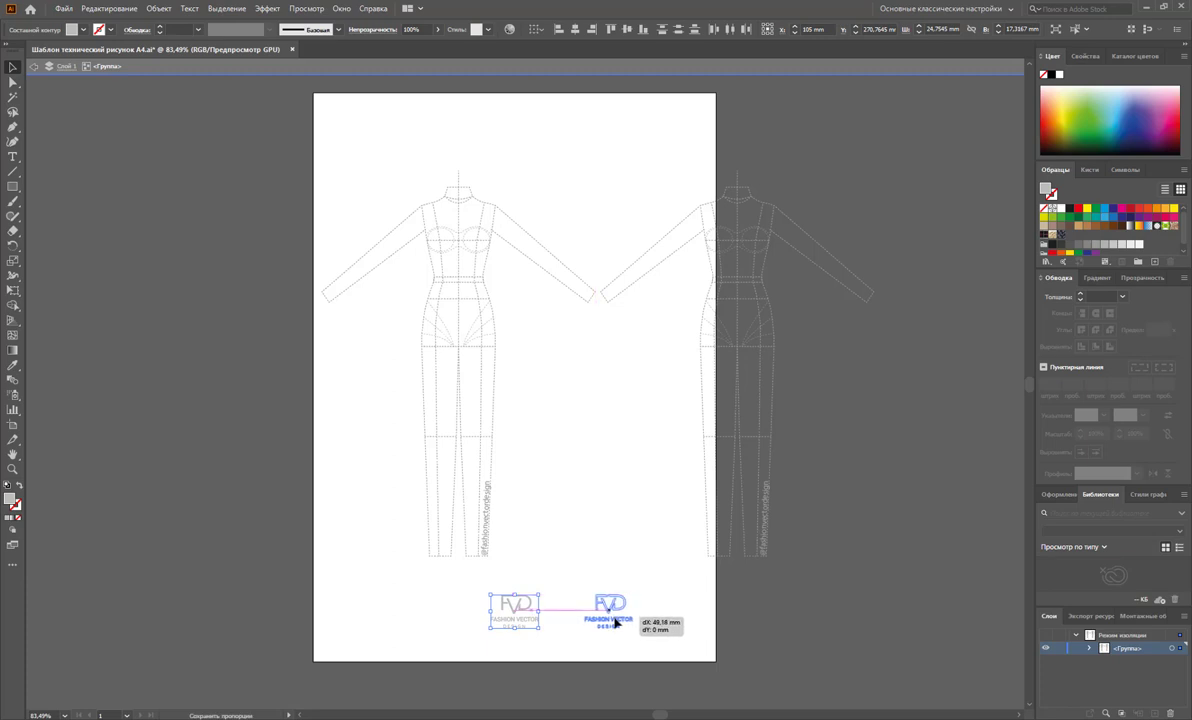
{"action": "left_click_drag", "start_coordinate": [521, 612], "coordinate": [616, 613]}
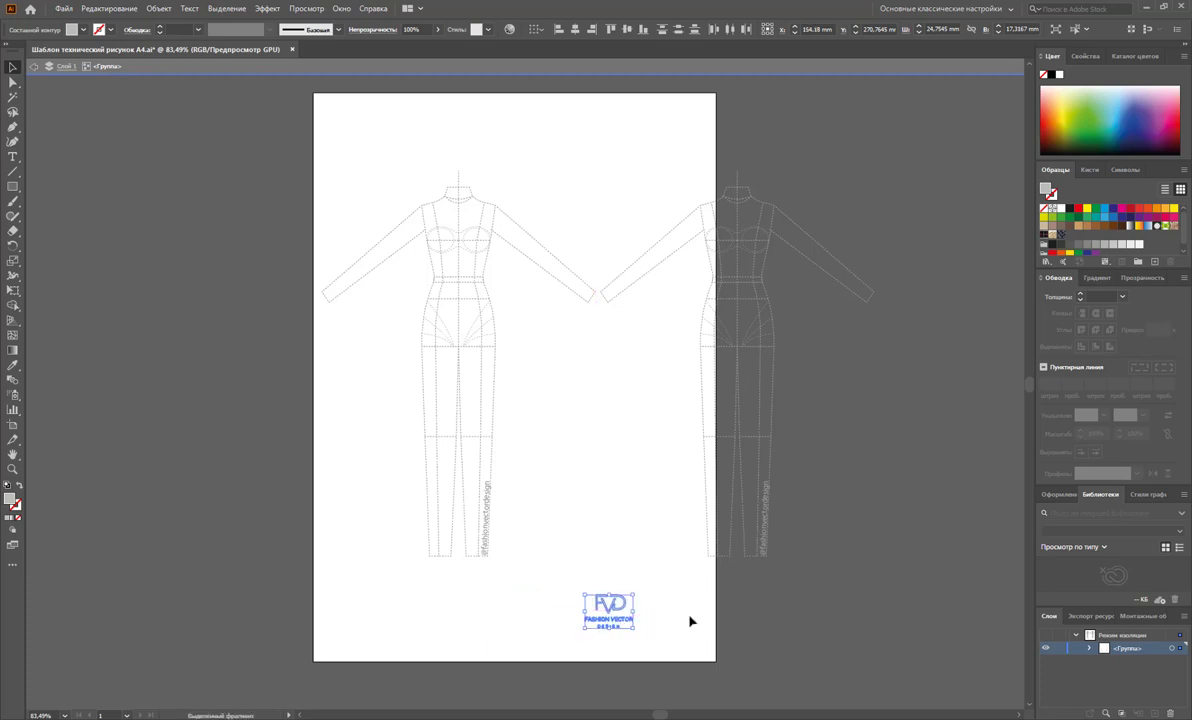
{"action": "left_click", "coordinate": [13, 425]}
{"action": "mouse_move", "coordinate": [716, 377]}
{"action": "left_mouse_down"}
{"action": "mouse_move", "coordinate": [899, 385]}
{"action": "mouse_move", "coordinate": [889, 385]}
{"action": "left_mouse_up"}
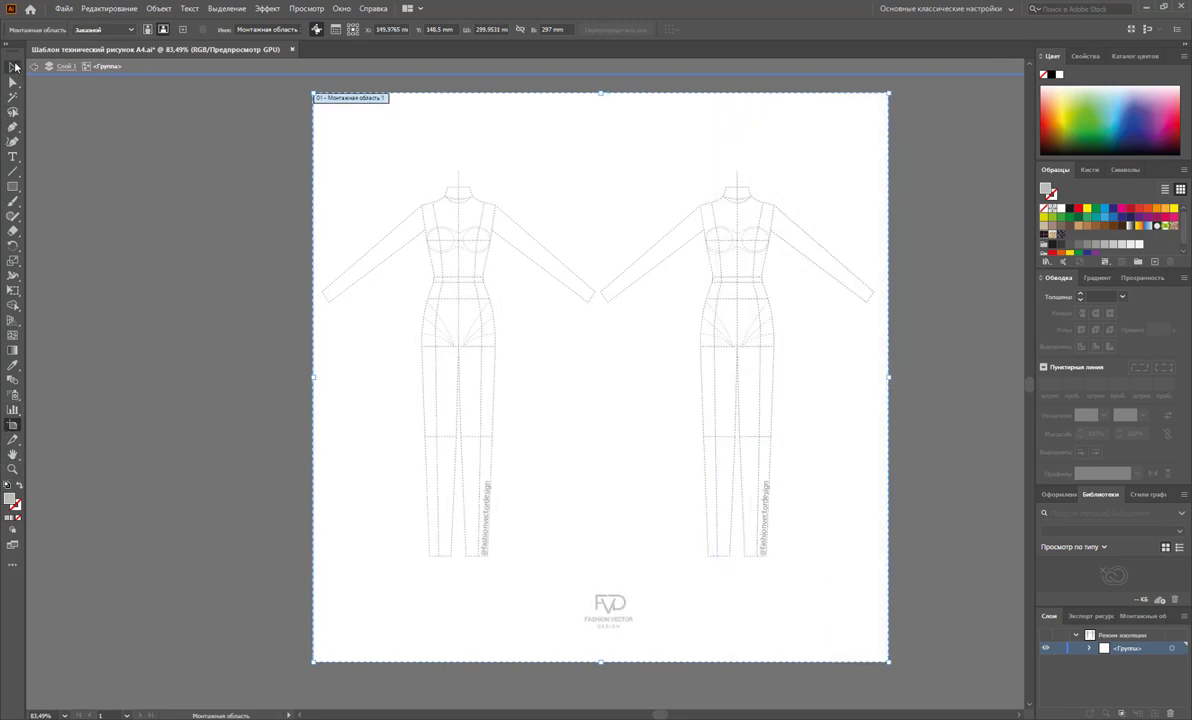
Step: Exit group isolation mode so no figure group remains isolated
{"action": "left_click", "coordinate": [14, 66]}
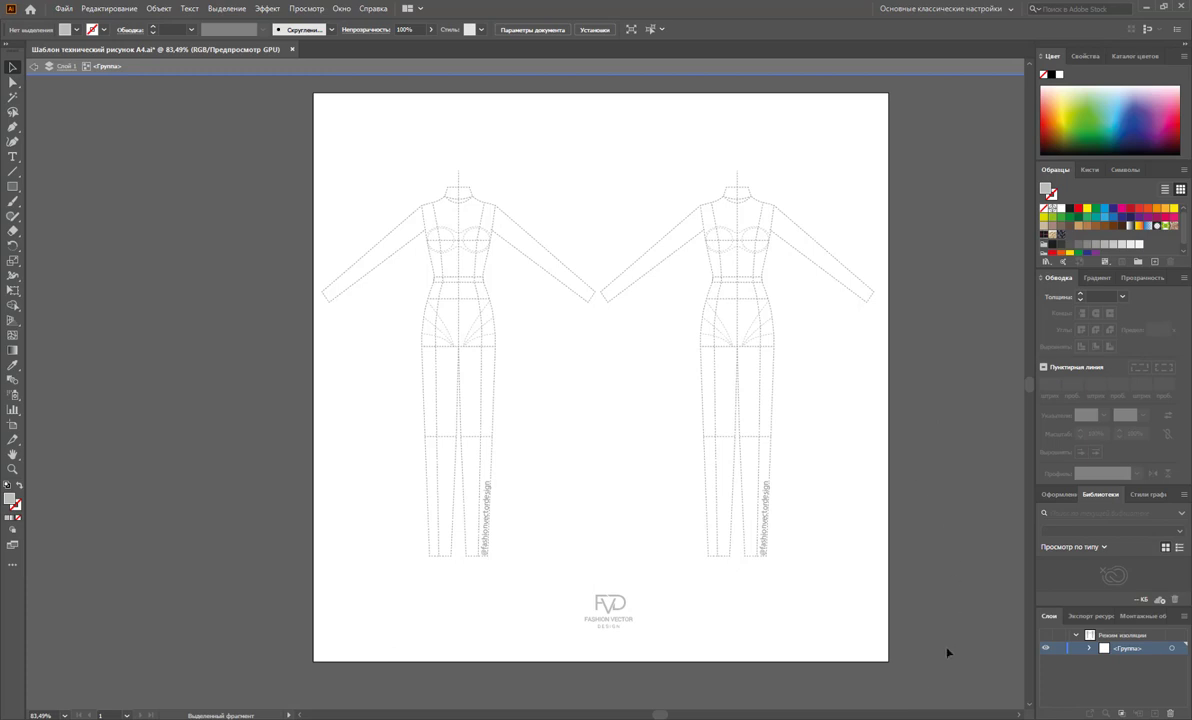
{"action": "scroll", "coordinate": [666, 711], "scroll_direction": "right", "scroll_amount": 1}
{"action": "double_click", "coordinate": [820, 474]}
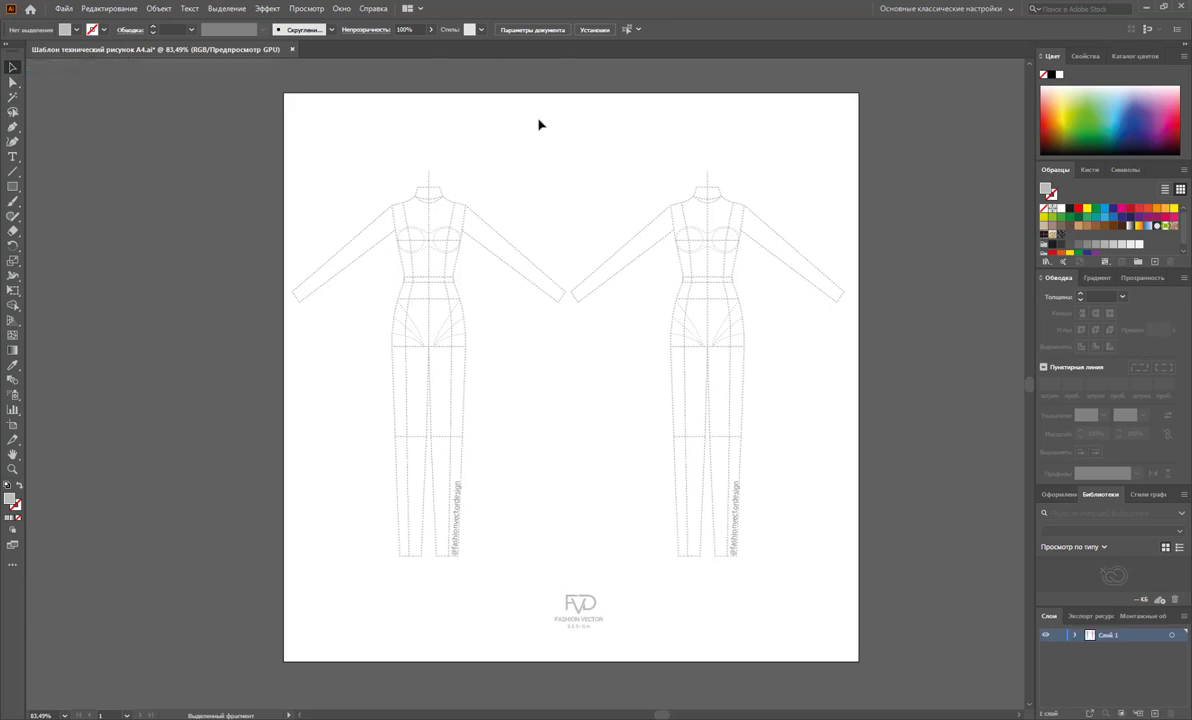
{"action": "double_click", "coordinate": [506, 243]}
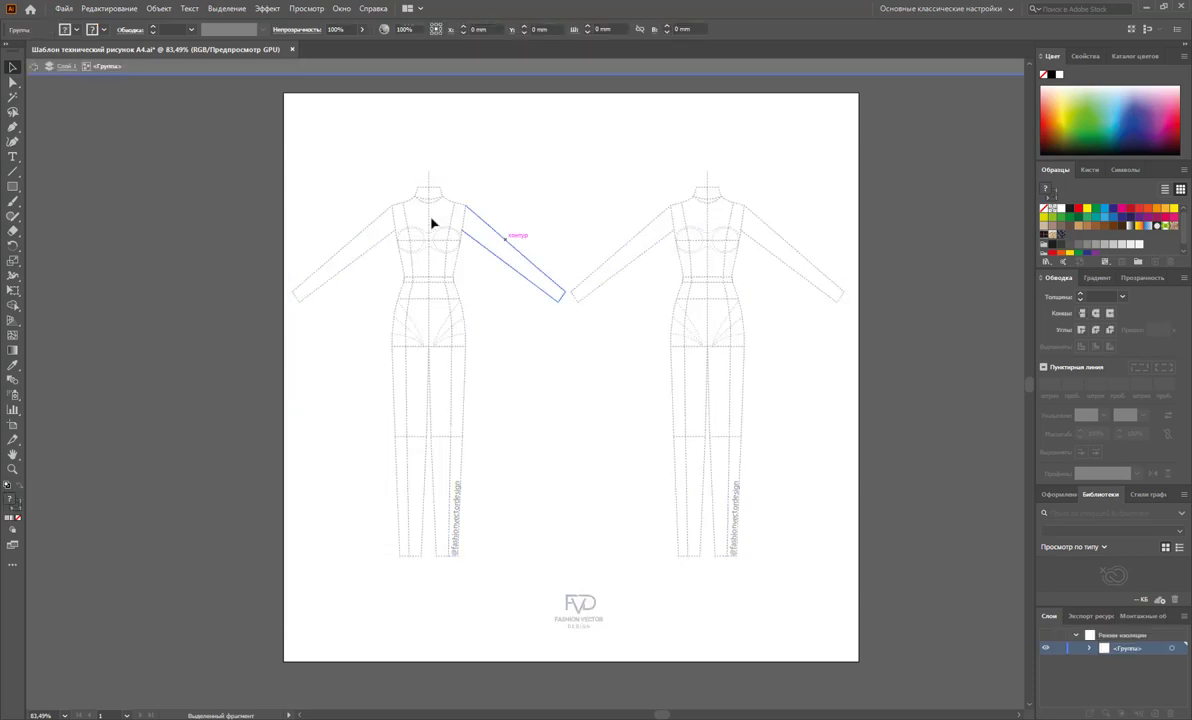
{"action": "double_click", "coordinate": [592, 169]}
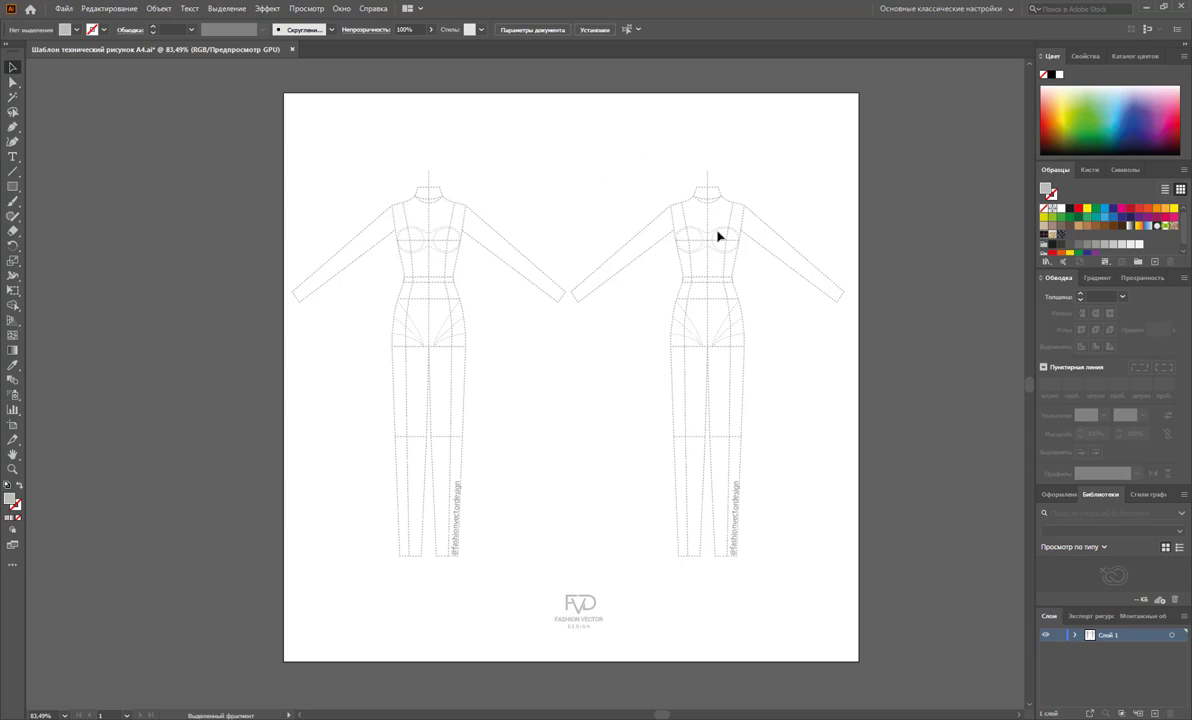
Step: Lock Layer 1, add a new empty layer above it, and fit the artboard in view
{"action": "left_click", "coordinate": [1060, 636]}
{"action": "left_click", "coordinate": [1154, 713]}
{"action": "key", "text": "ctrl+0"}
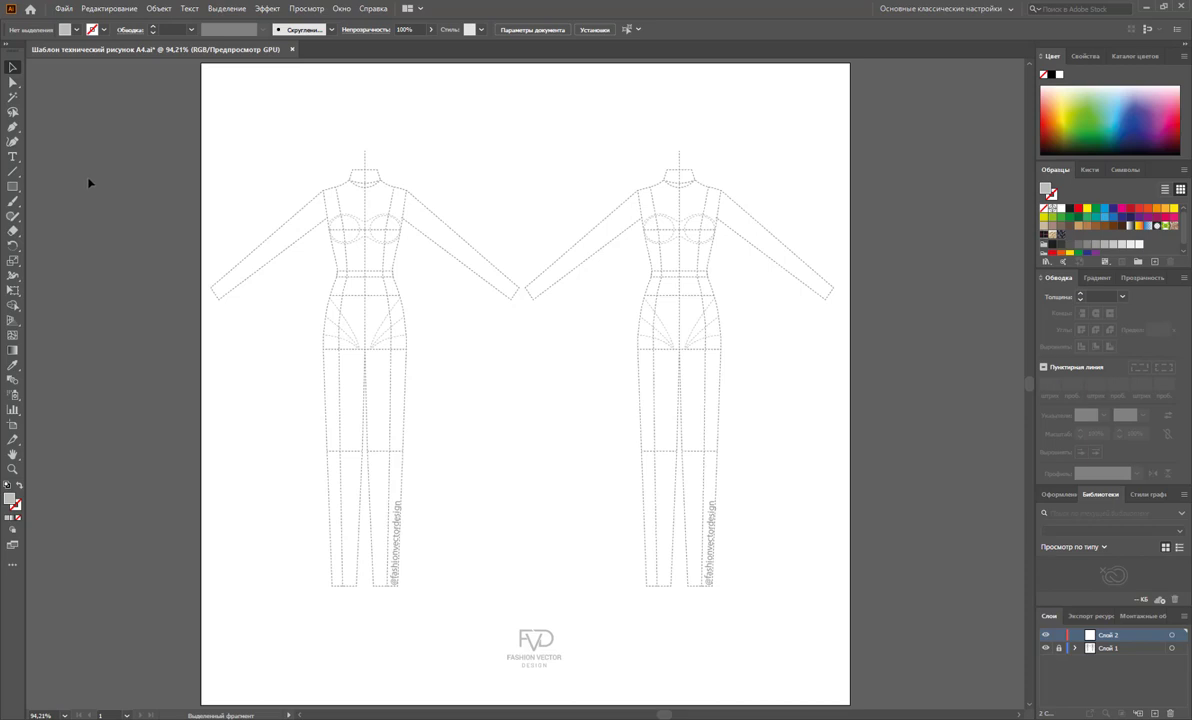
Step: Tear off the Pen tool flyout into a floating Pen tools panel
{"action": "left_click", "coordinate": [13, 128]}
{"action": "left_click_drag", "start_coordinate": [16, 133], "coordinate": [52, 134]}
{"action": "left_click", "coordinate": [13, 128]}
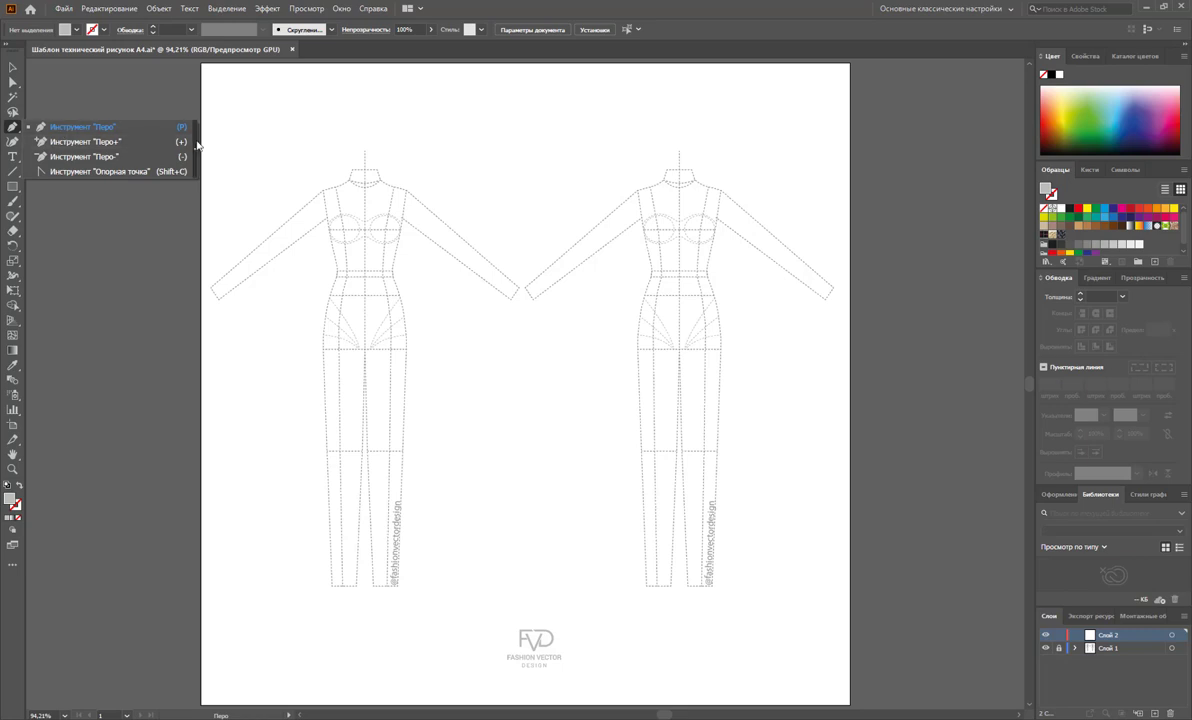
{"action": "left_click_drag", "start_coordinate": [197, 145], "coordinate": [65, 104]}
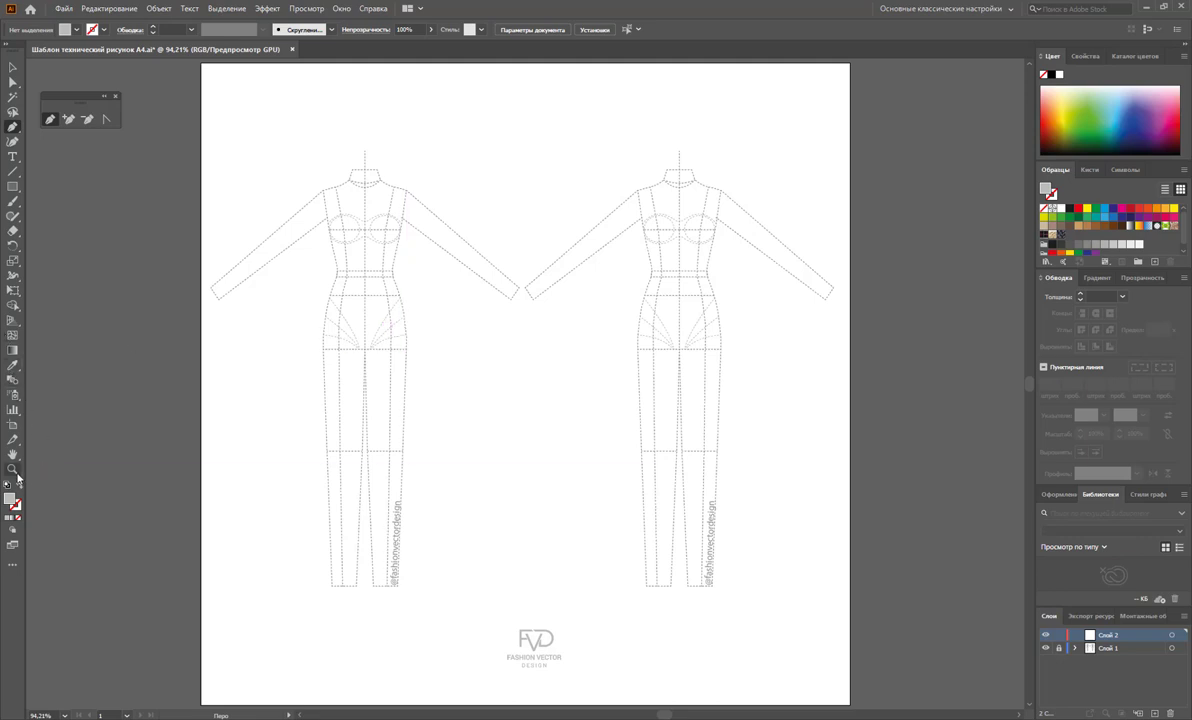
Step: Zoom in close on the left croquis figure's neck, torso and waist
{"action": "key", "text": "z"}
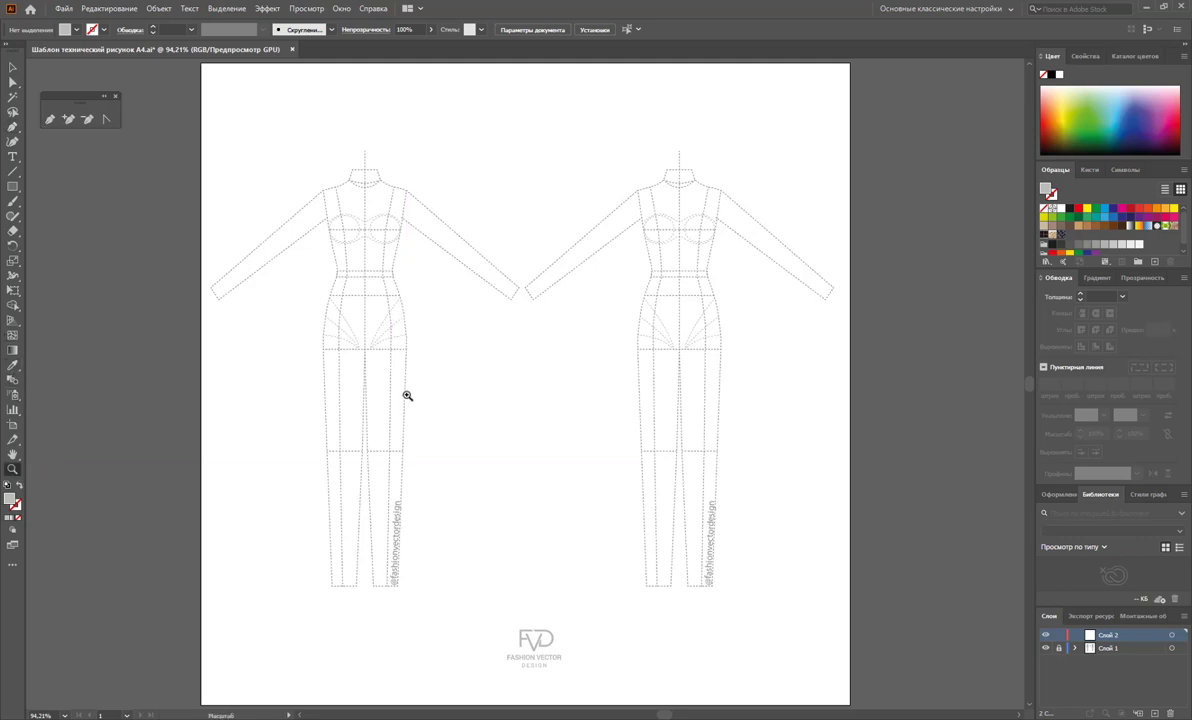
{"action": "mouse_move", "coordinate": [391, 325]}
{"action": "left_mouse_down"}
{"action": "mouse_move", "coordinate": [463, 451]}
{"action": "mouse_move", "coordinate": [481, 523]}
{"action": "left_mouse_up"}
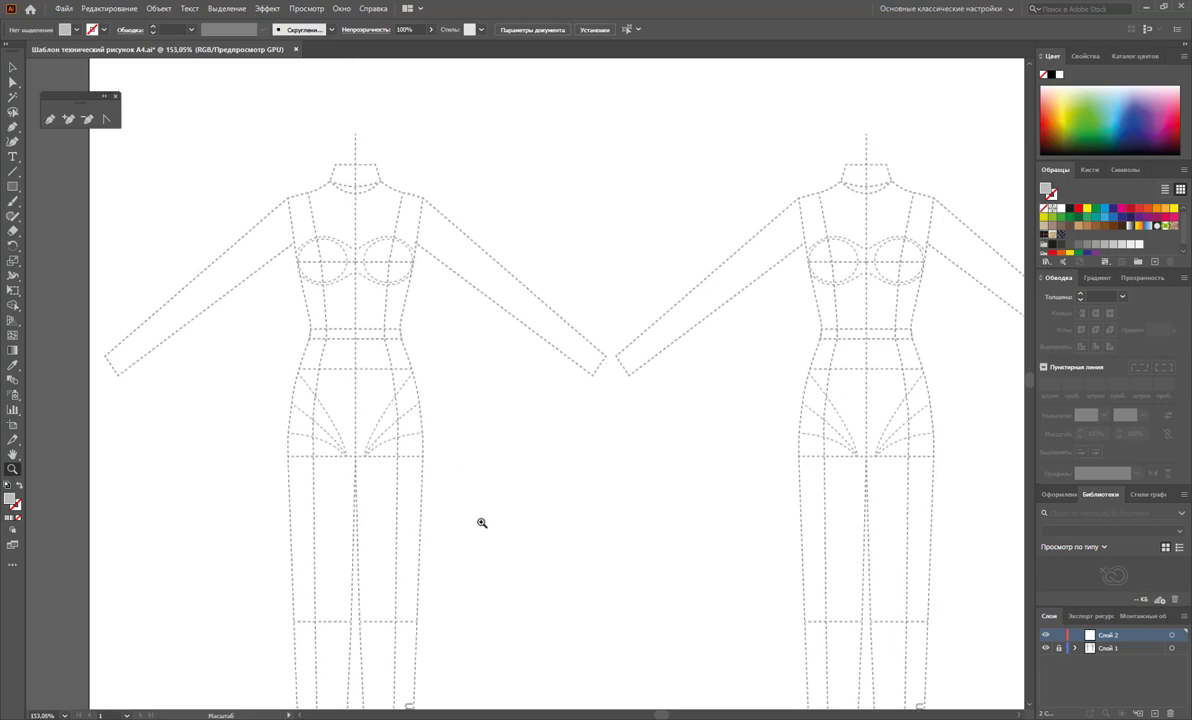
{"action": "left_click_drag", "start_coordinate": [662, 715], "coordinate": [662, 716]}
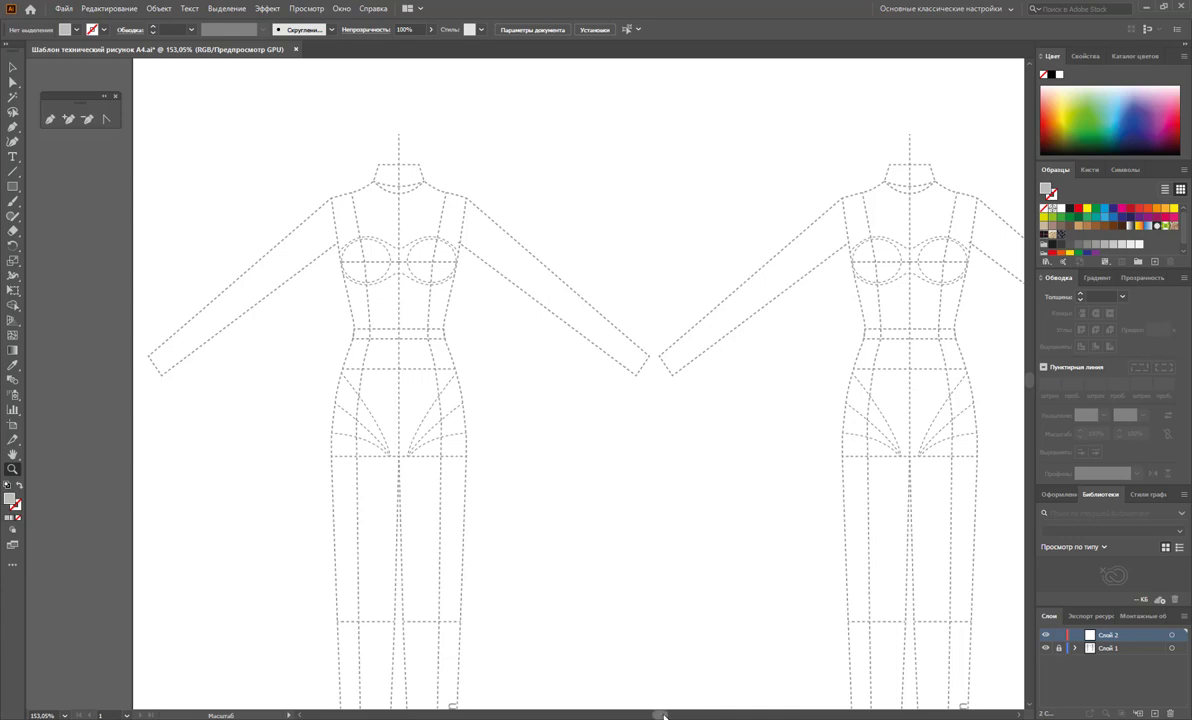
{"action": "scroll", "coordinate": [612, 665], "scroll_direction": "left", "scroll_amount": 3}
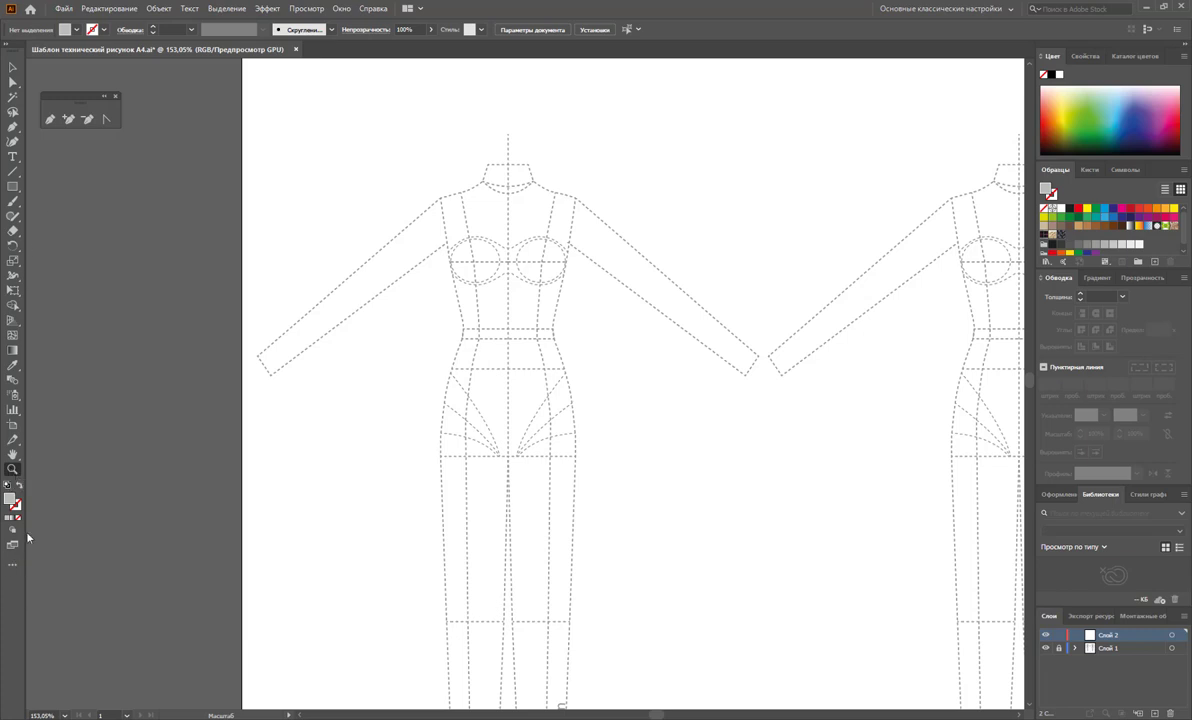
{"action": "mouse_move", "coordinate": [527, 352]}
{"action": "left_mouse_down"}
{"action": "mouse_move", "coordinate": [573, 433]}
{"action": "mouse_move", "coordinate": [741, 518]}
{"action": "left_mouse_up"}
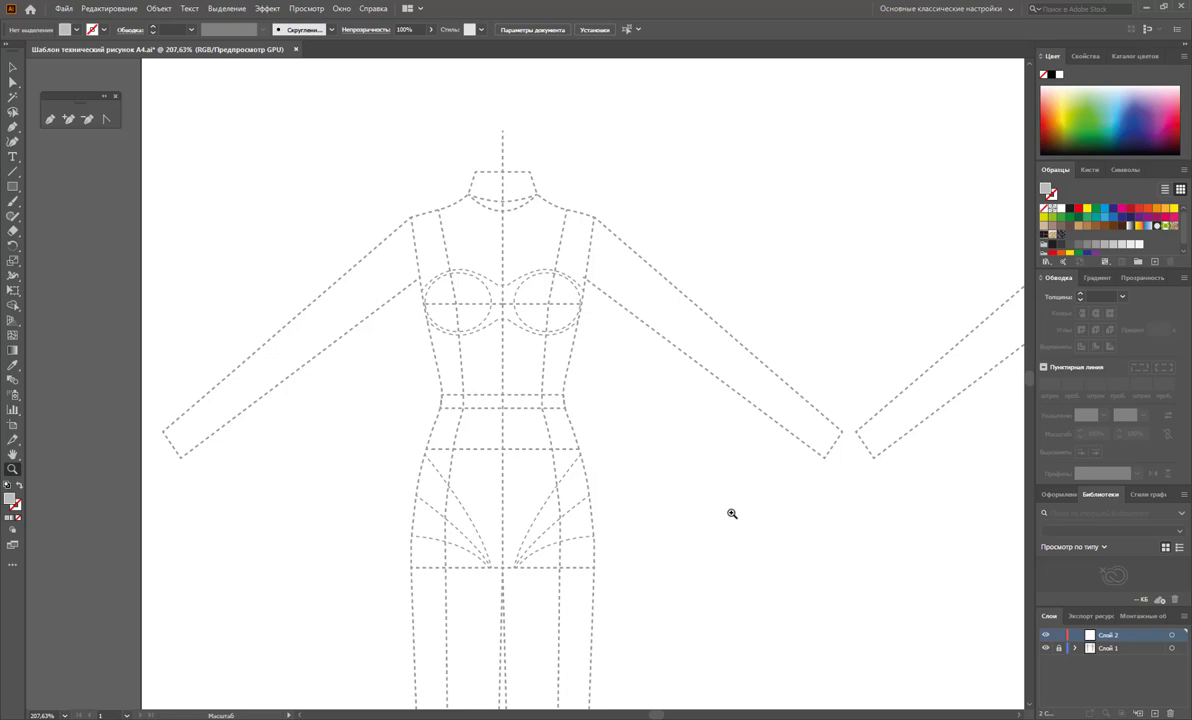
{"action": "left_click", "coordinate": [50, 119]}
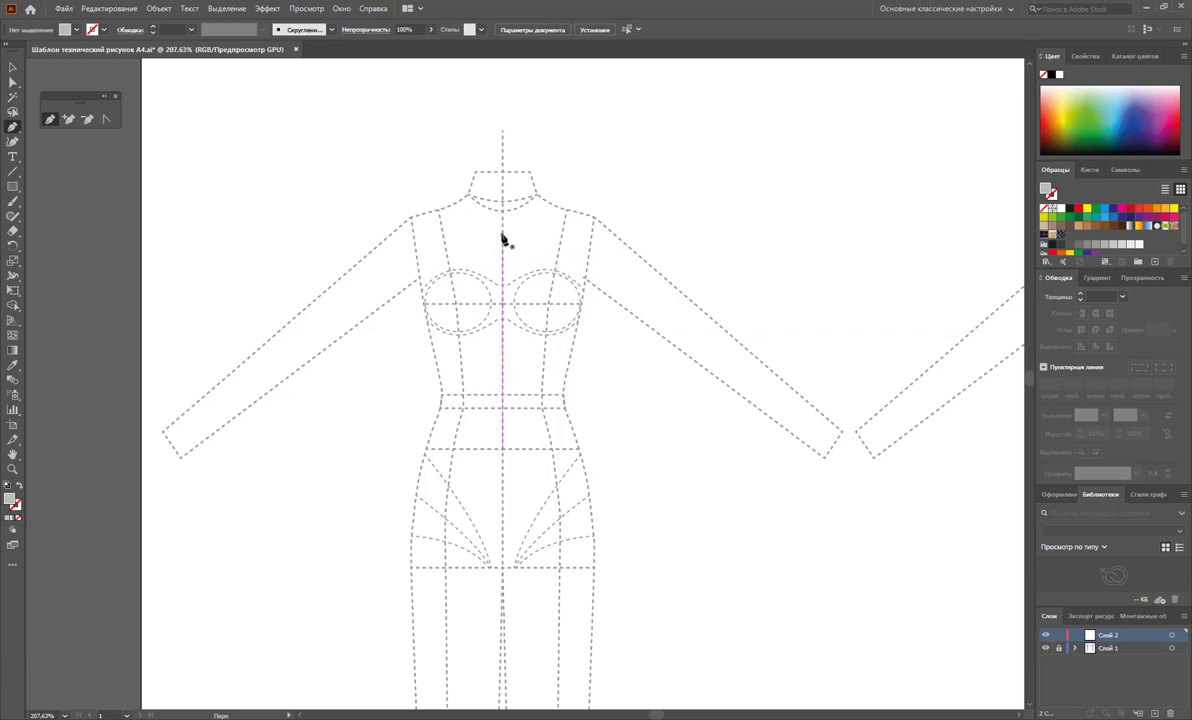
Step: Start the half-bodice path at the centre line with a curved neckline and sharp shoulder corner
{"action": "left_click", "coordinate": [502, 231]}
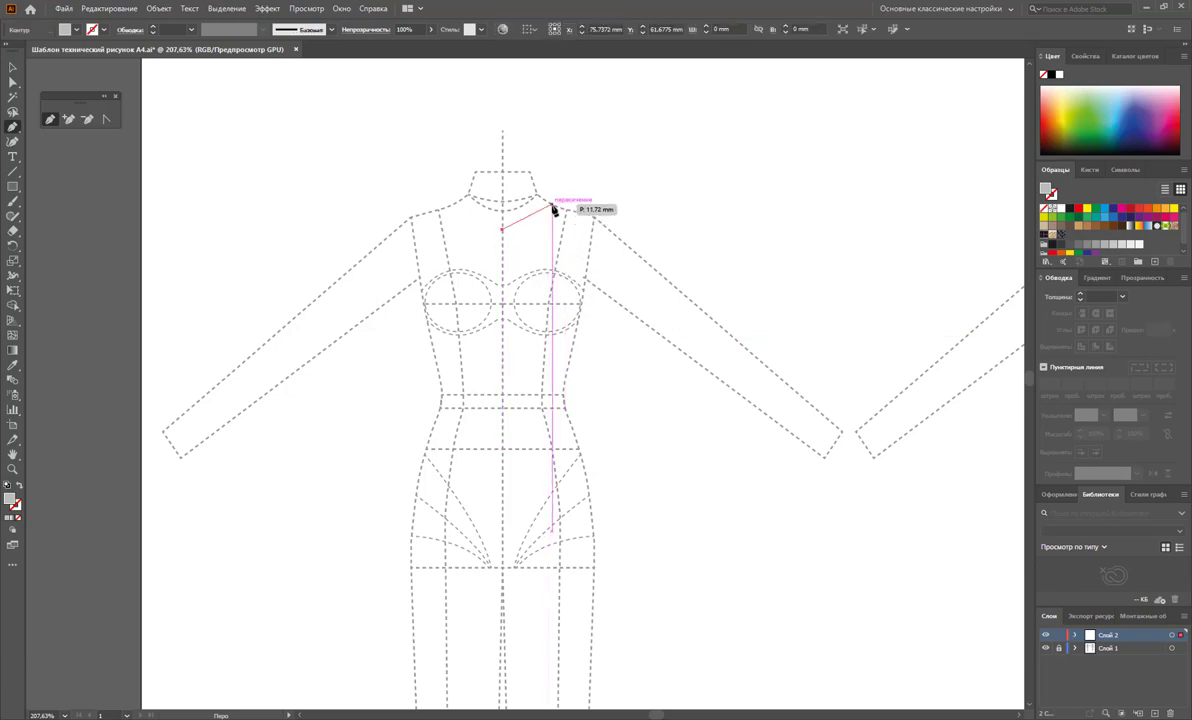
{"action": "left_click", "coordinate": [554, 201]}
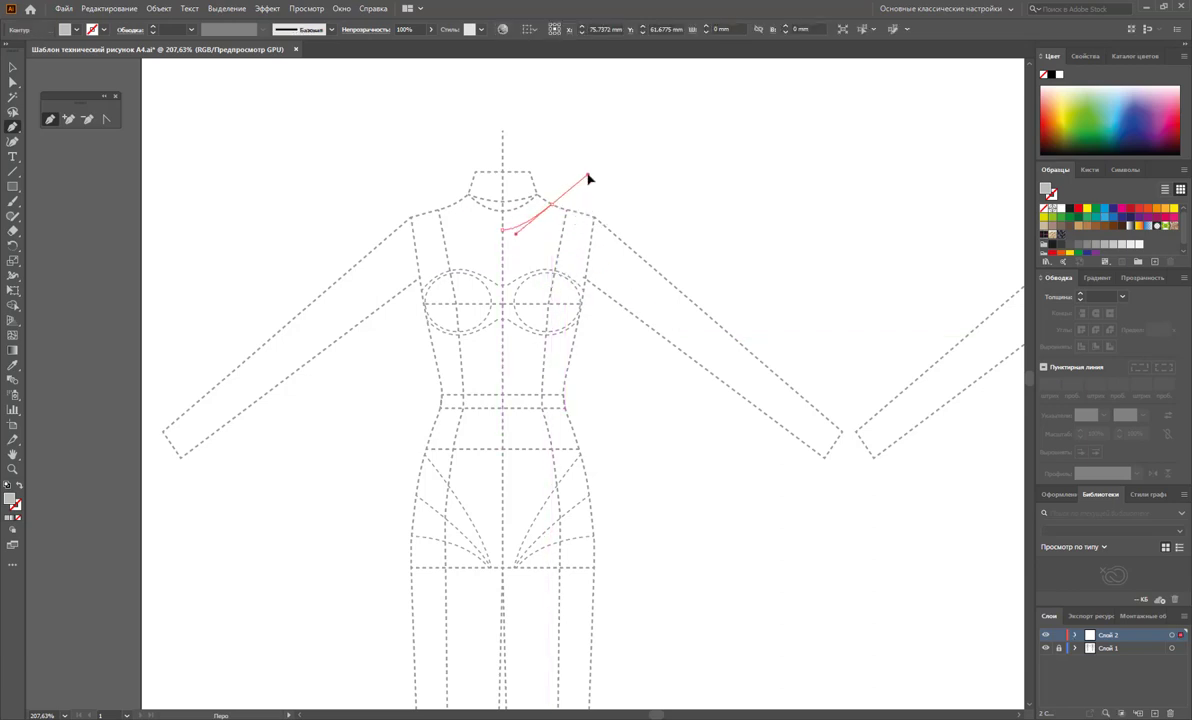
{"action": "left_click_drag", "start_coordinate": [551, 204], "coordinate": [565, 185]}
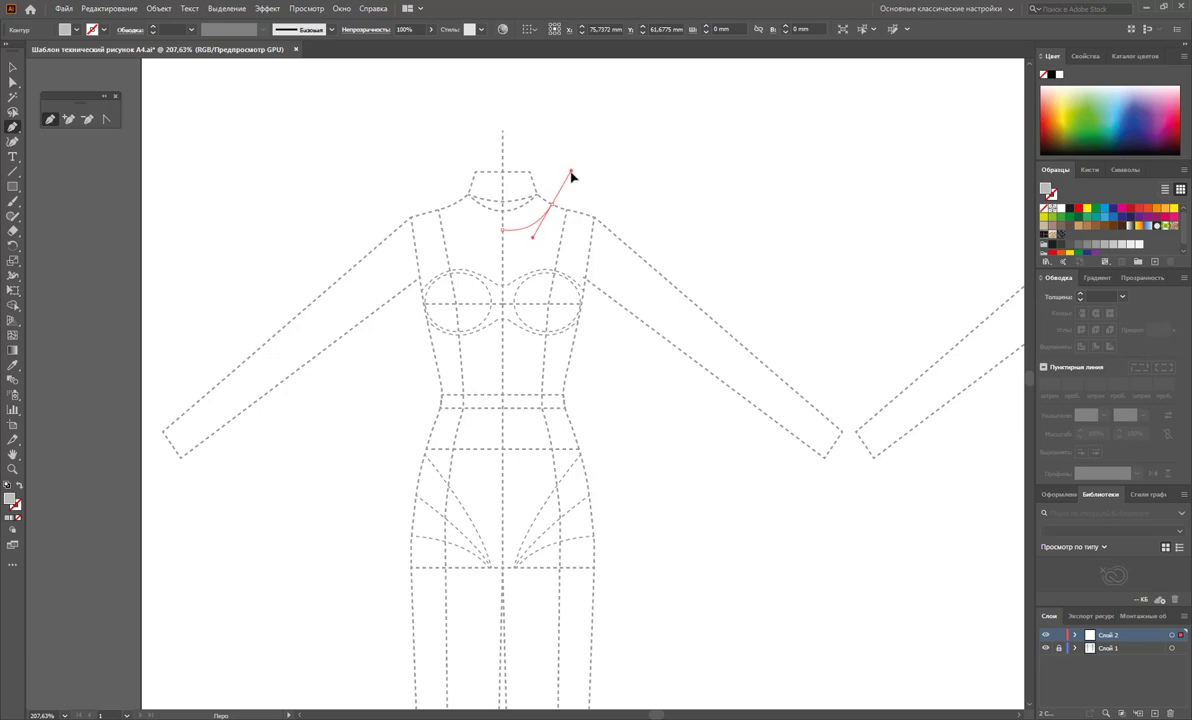
{"action": "left_click_drag", "start_coordinate": [604, 229], "coordinate": [604, 262]}
{"action": "left_click", "coordinate": [604, 229]}
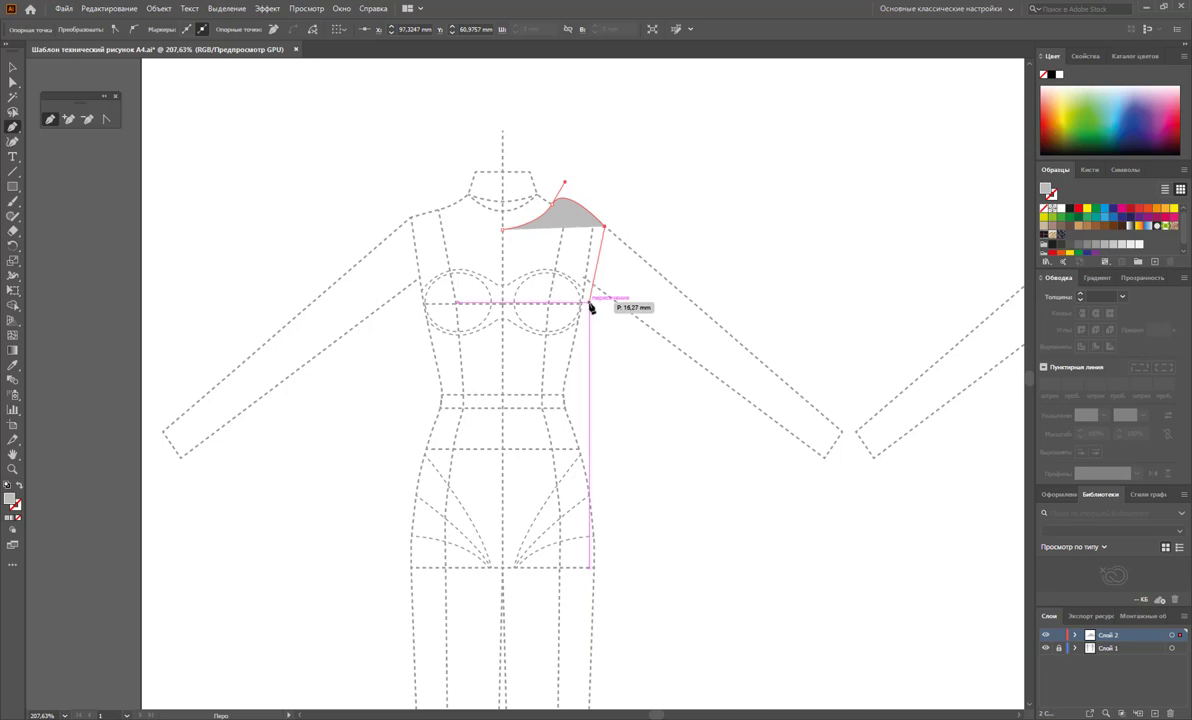
Step: Run the side seam down to the hip, across to the centre line, and close the path
{"action": "left_click", "coordinate": [586, 369]}
{"action": "left_click", "coordinate": [589, 402]}
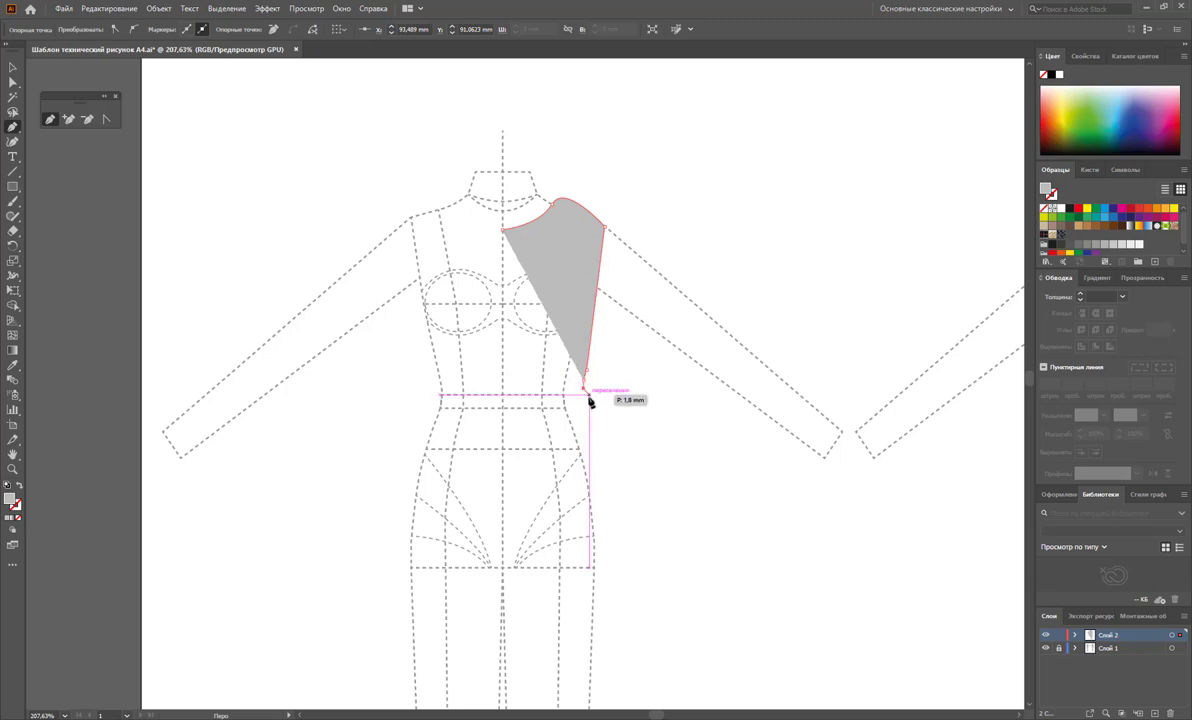
{"action": "left_click", "coordinate": [606, 506]}
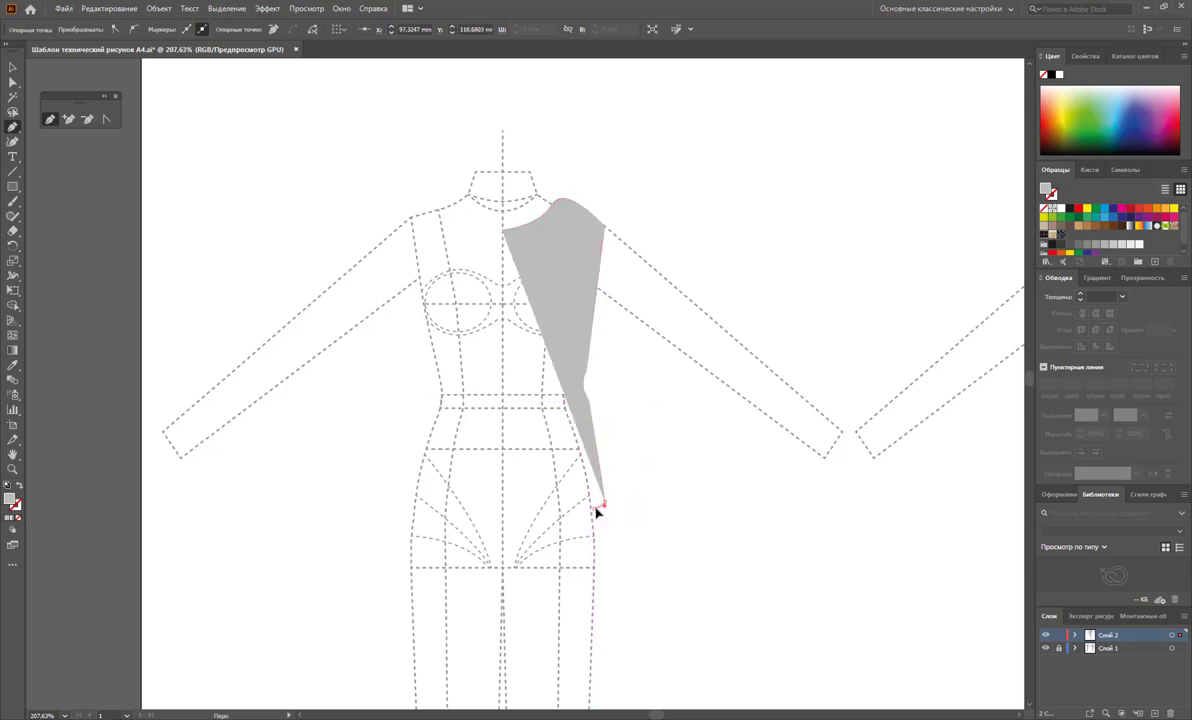
{"action": "left_click", "coordinate": [504, 511]}
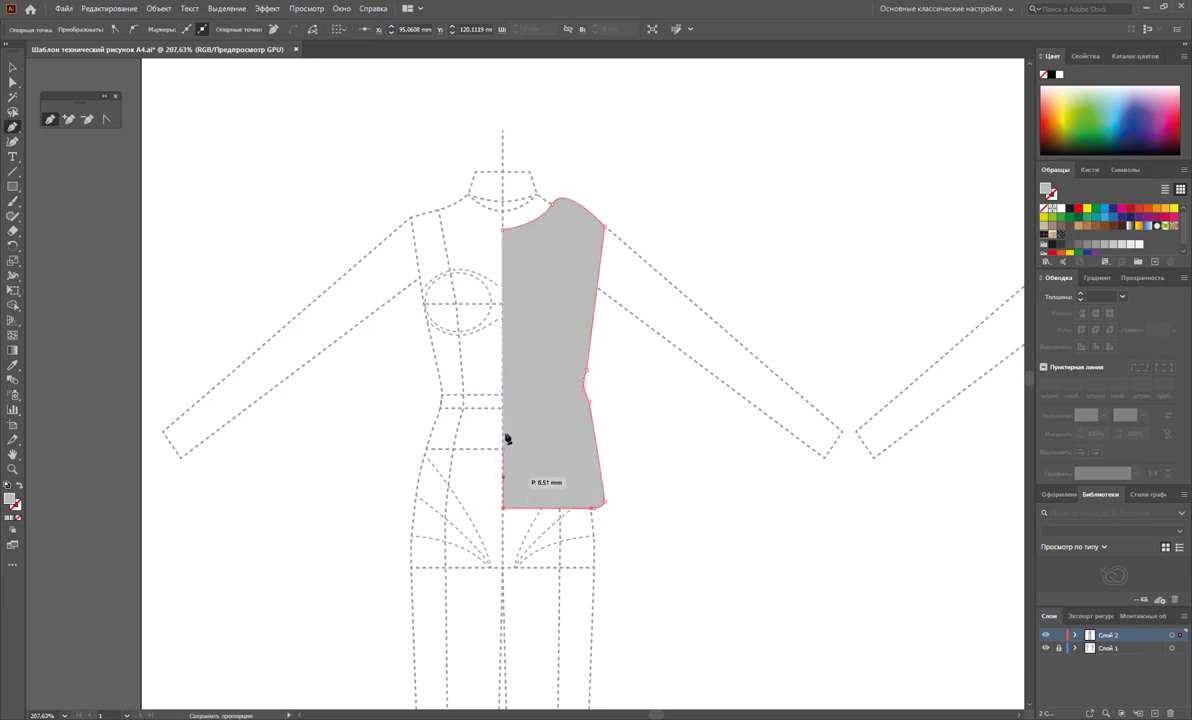
{"action": "left_click", "coordinate": [503, 229]}
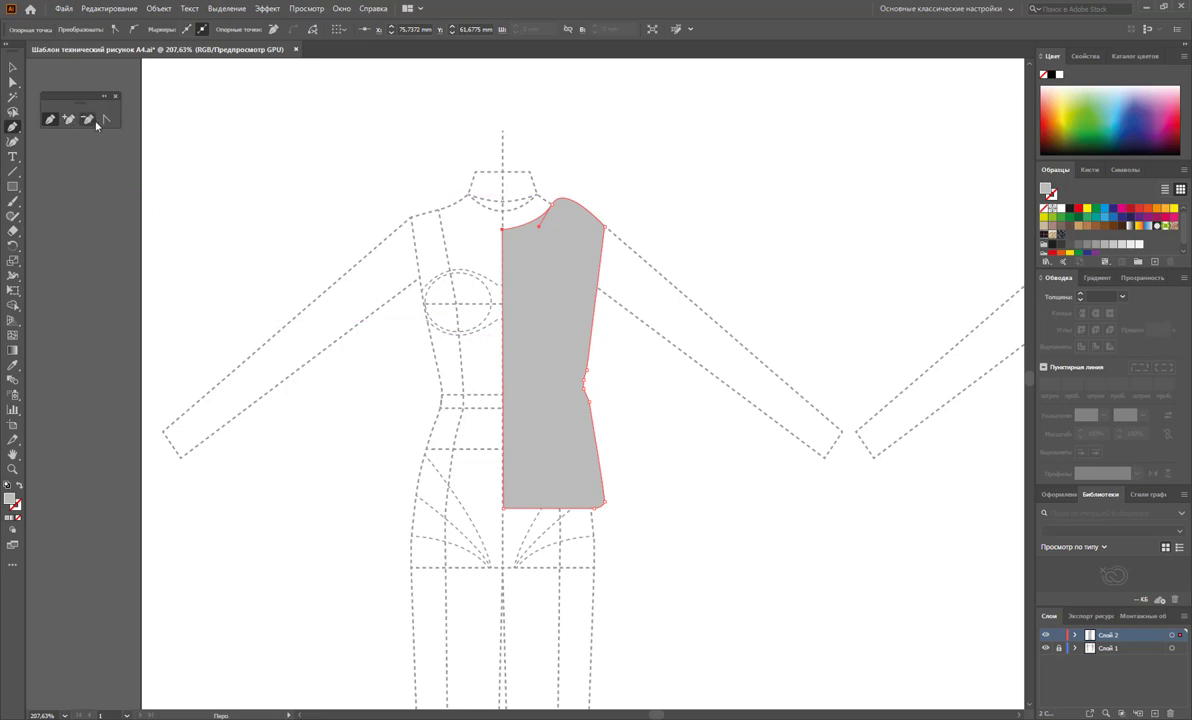
{"action": "left_click", "coordinate": [14, 84]}
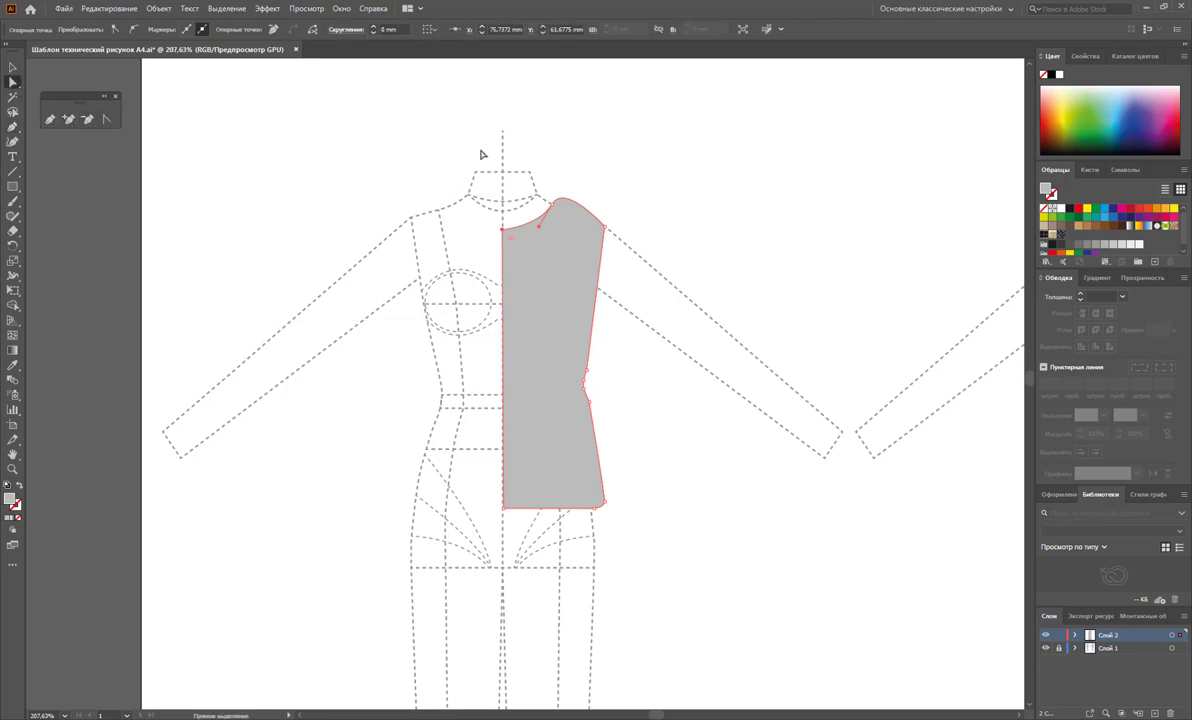
Step: Raise and reshape the bodice's shoulder anchors to flatten the shoulder line
{"action": "left_click", "coordinate": [552, 205]}
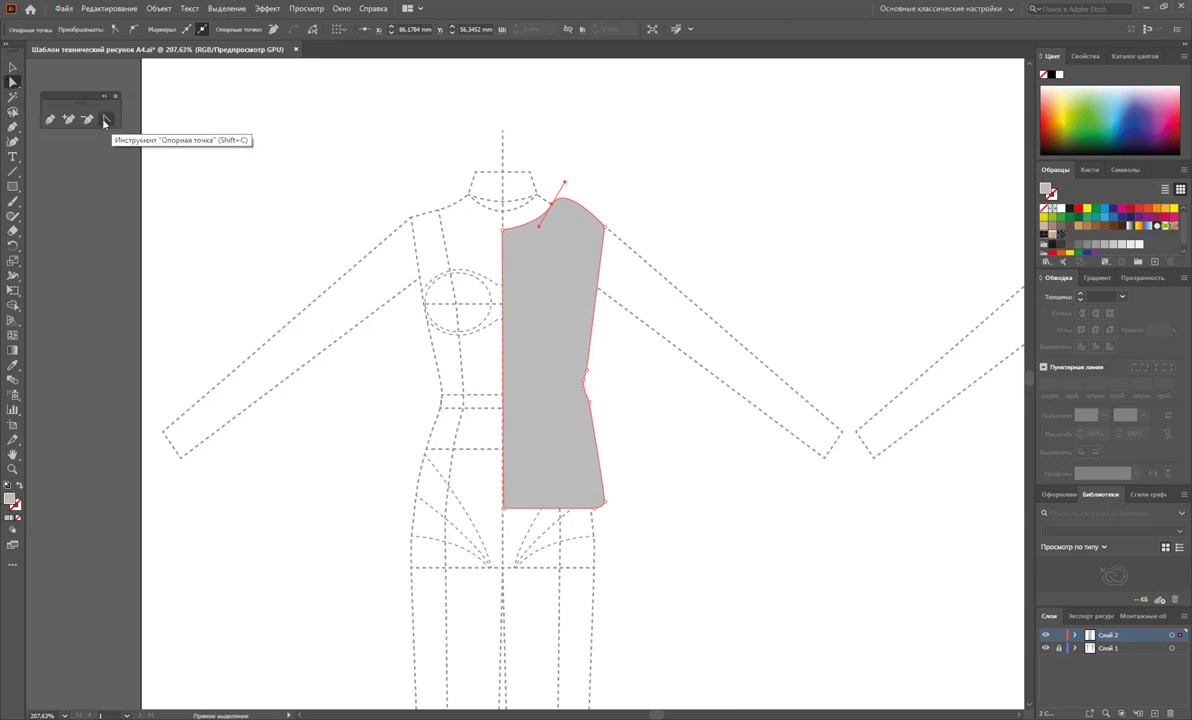
{"action": "left_click", "coordinate": [105, 120]}
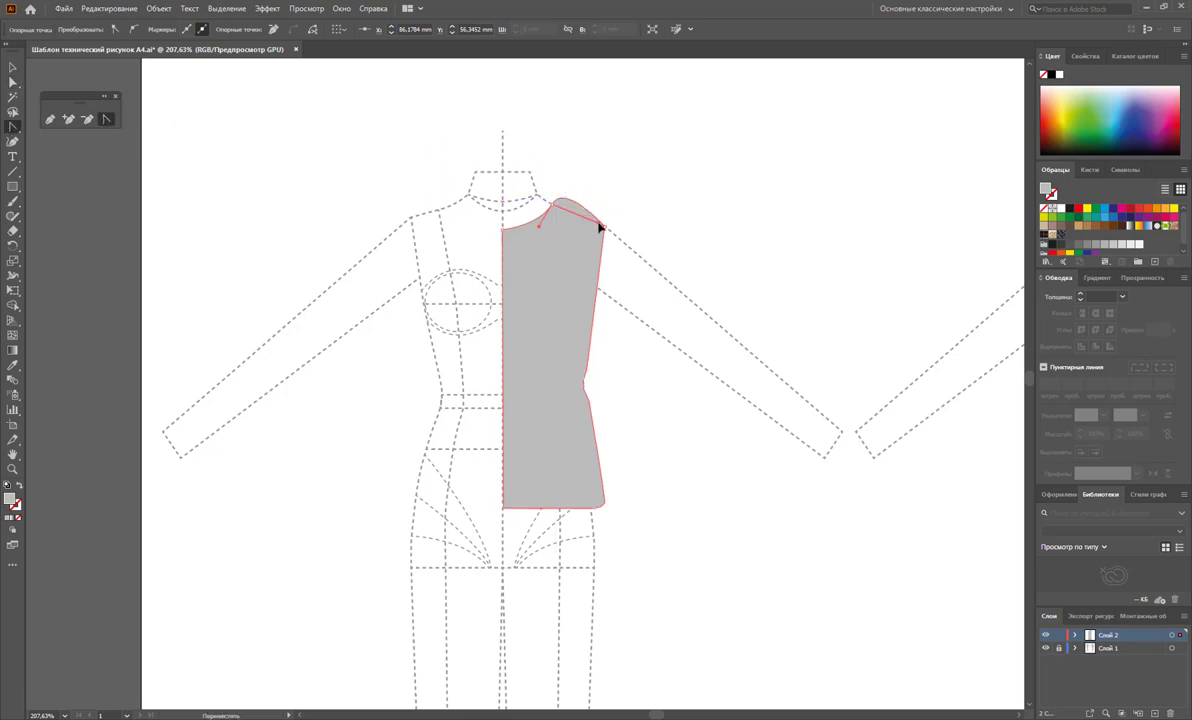
{"action": "left_click_drag", "start_coordinate": [603, 227], "coordinate": [586, 222]}
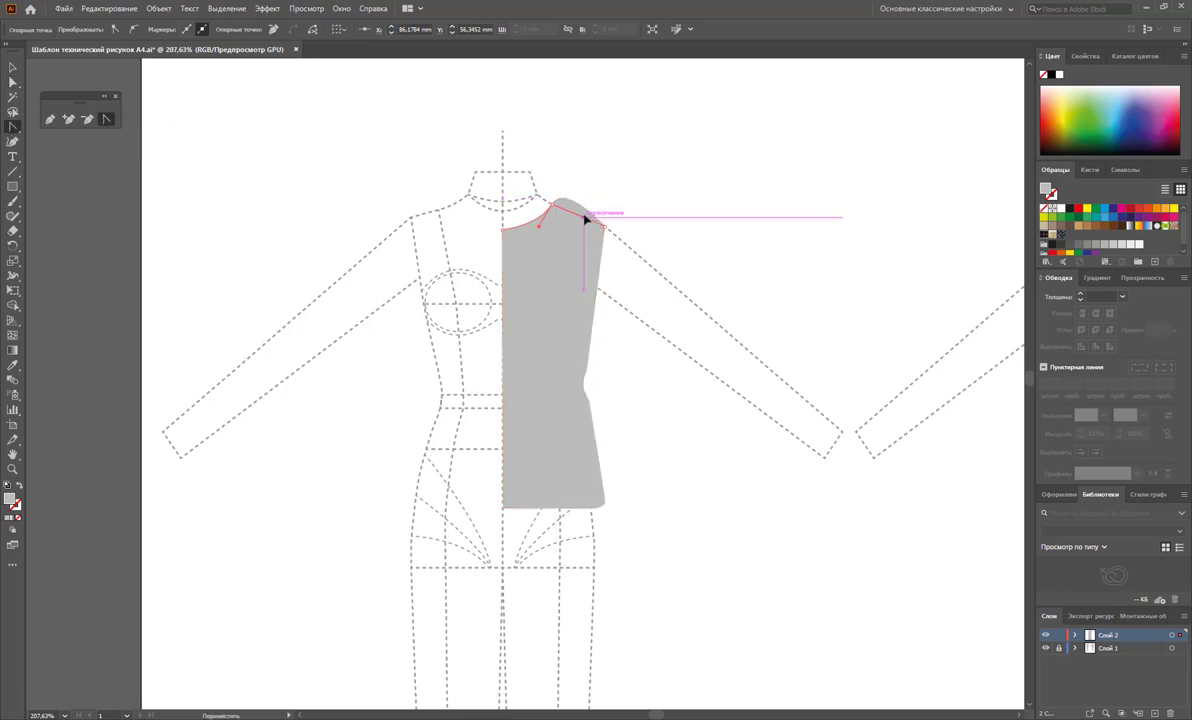
{"action": "left_click_drag", "start_coordinate": [586, 222], "coordinate": [590, 210]}
{"action": "key", "text": "a"}
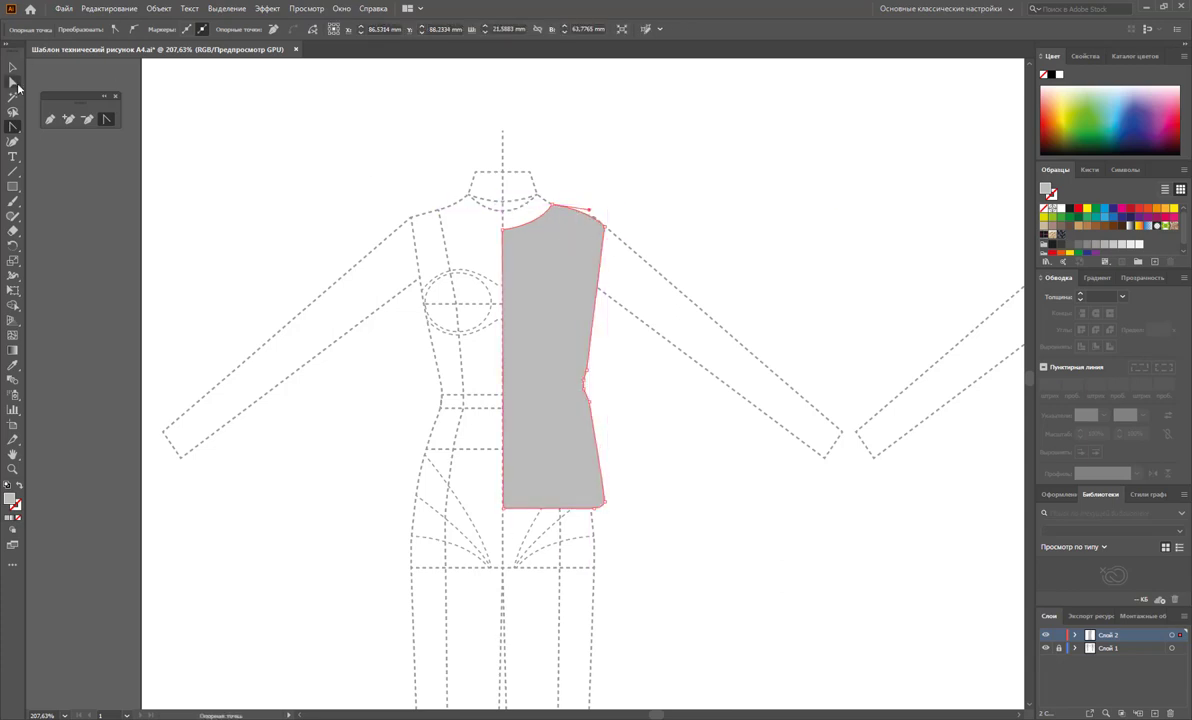
{"action": "mouse_move", "coordinate": [604, 229]}
{"action": "left_mouse_down"}
{"action": "mouse_move", "coordinate": [586, 181]}
{"action": "mouse_move", "coordinate": [595, 241]}
{"action": "left_mouse_up"}
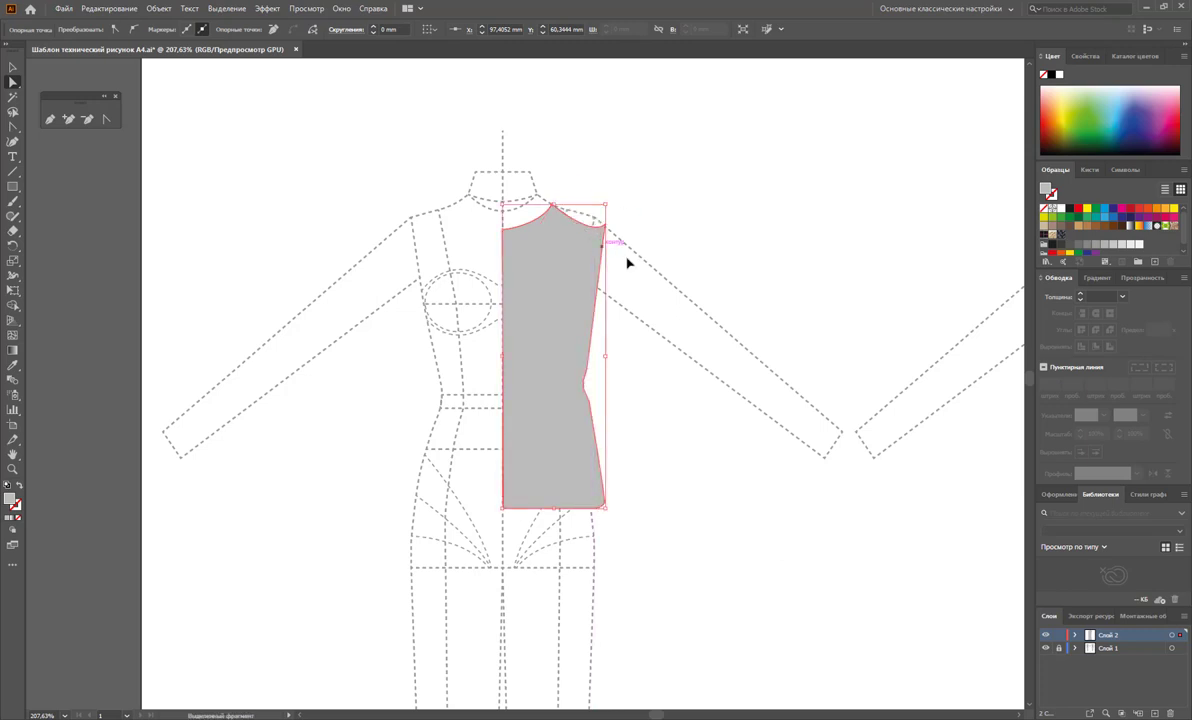
{"action": "left_click", "coordinate": [664, 250]}
Step: Make the bodice an unfilled shape with a dark 1 pt stroke
{"action": "left_click", "coordinate": [569, 306]}
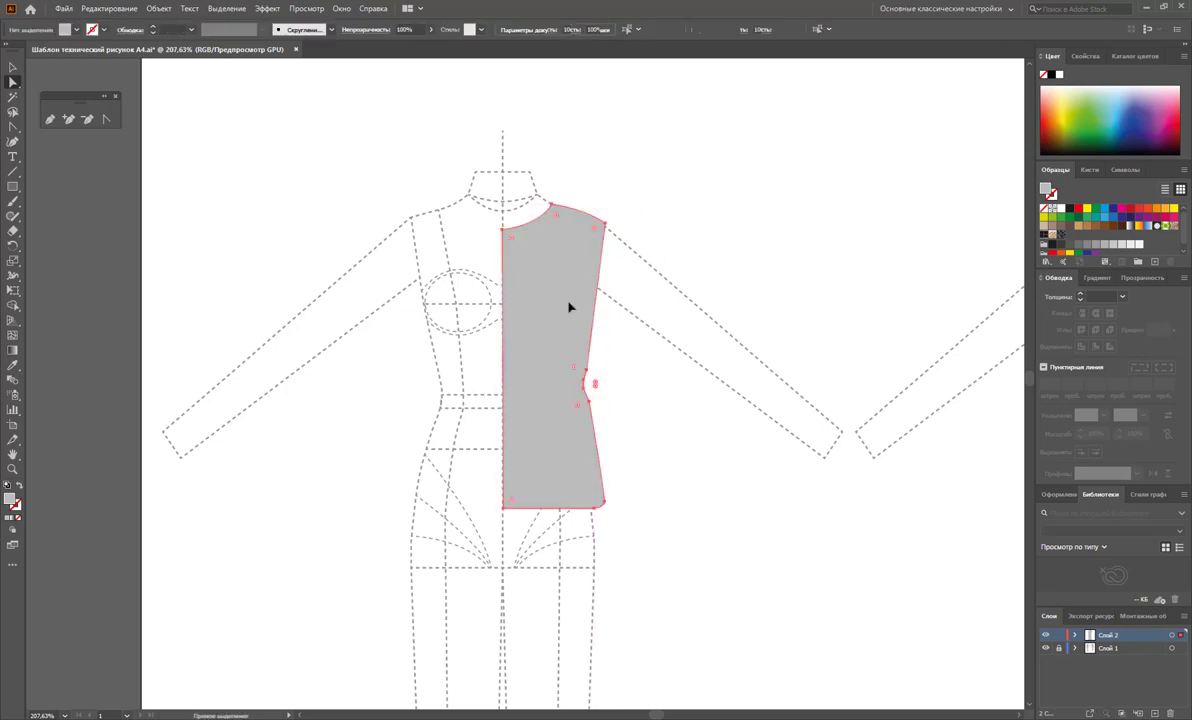
{"action": "left_click", "coordinate": [19, 486]}
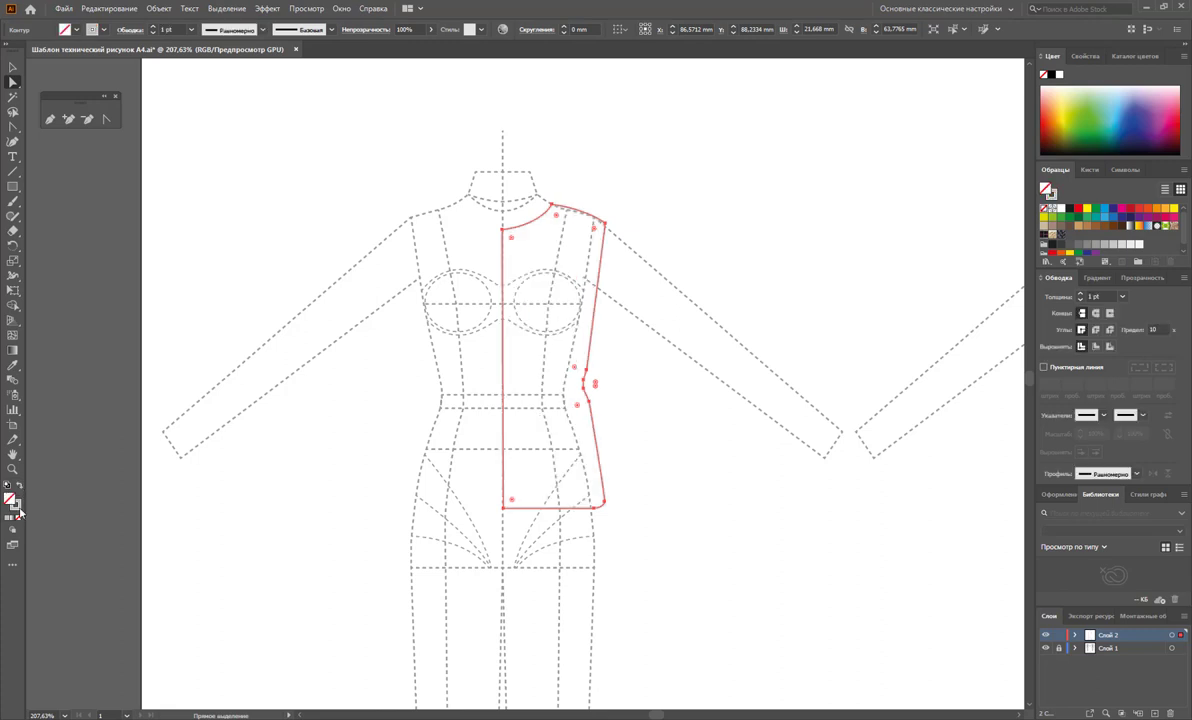
{"action": "left_click", "coordinate": [17, 508]}
{"action": "left_click", "coordinate": [1072, 214]}
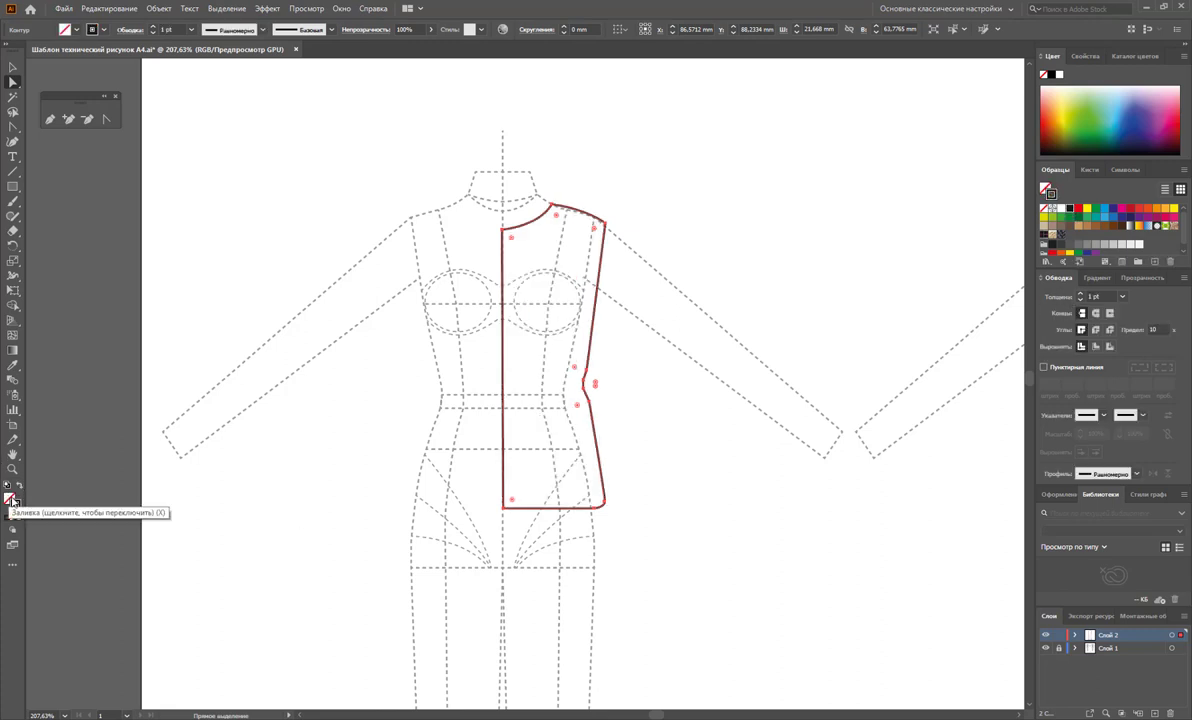
{"action": "left_click", "coordinate": [234, 540]}
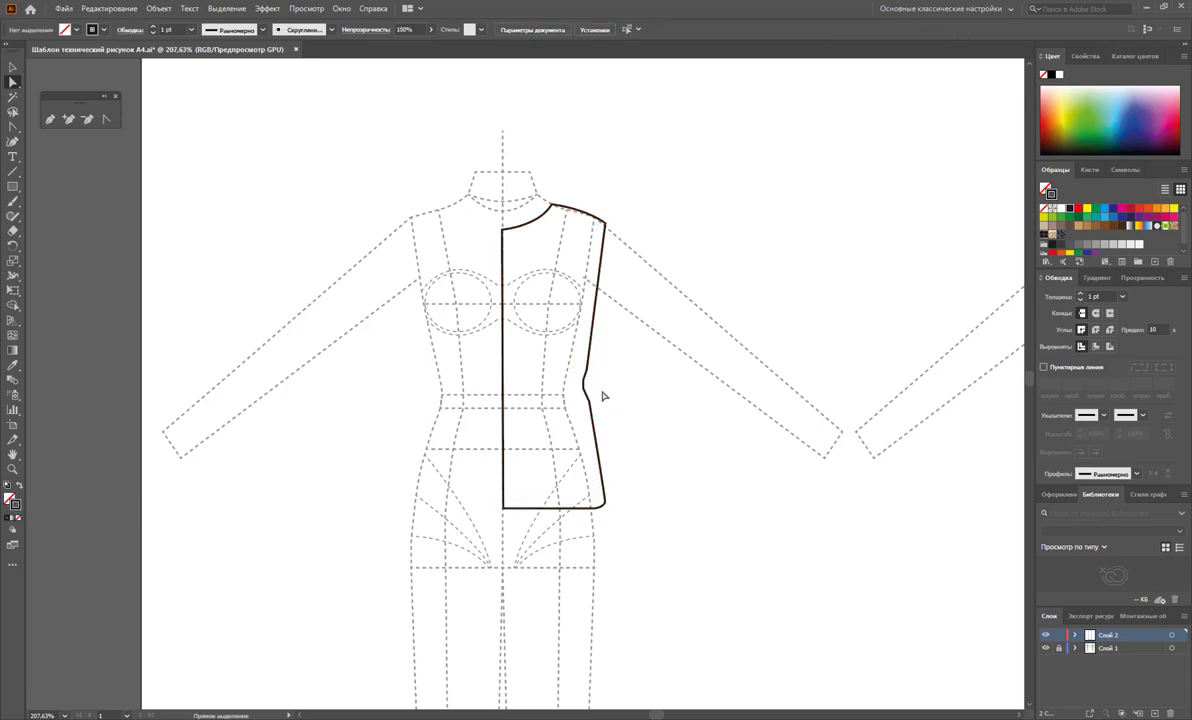
Step: Run the Smooth tool over the notch on the bodice outline's right side seam
{"action": "left_click", "coordinate": [14, 216]}
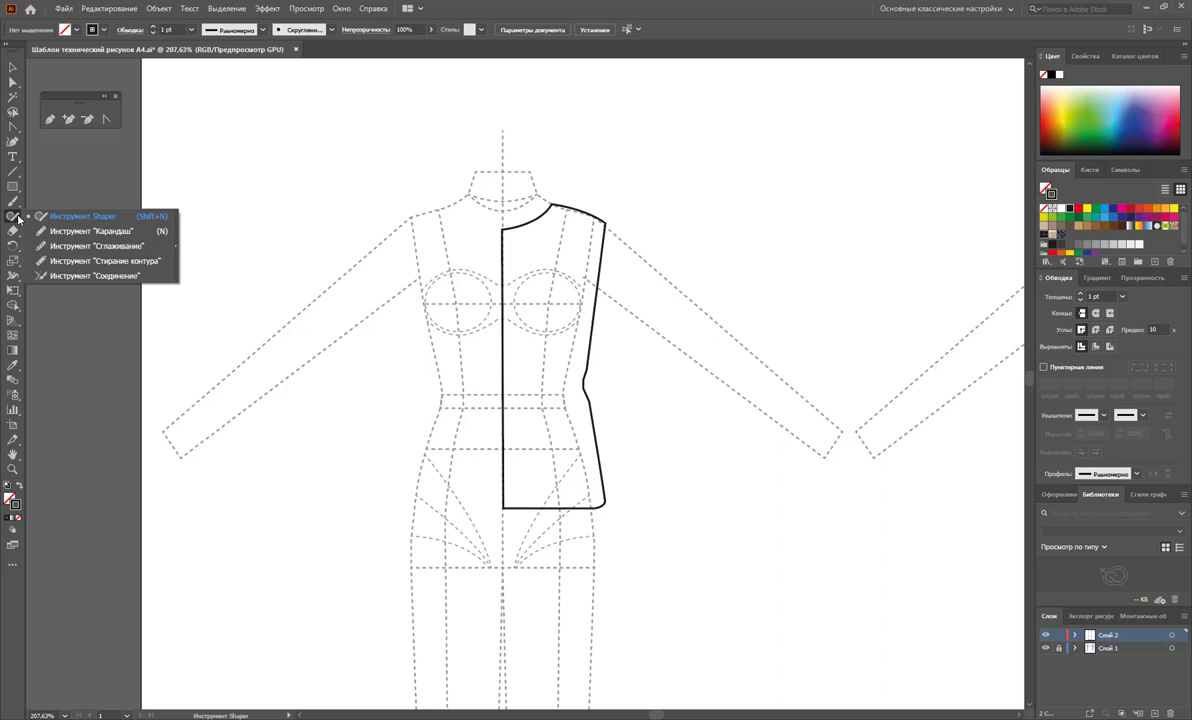
{"action": "left_click", "coordinate": [69, 245]}
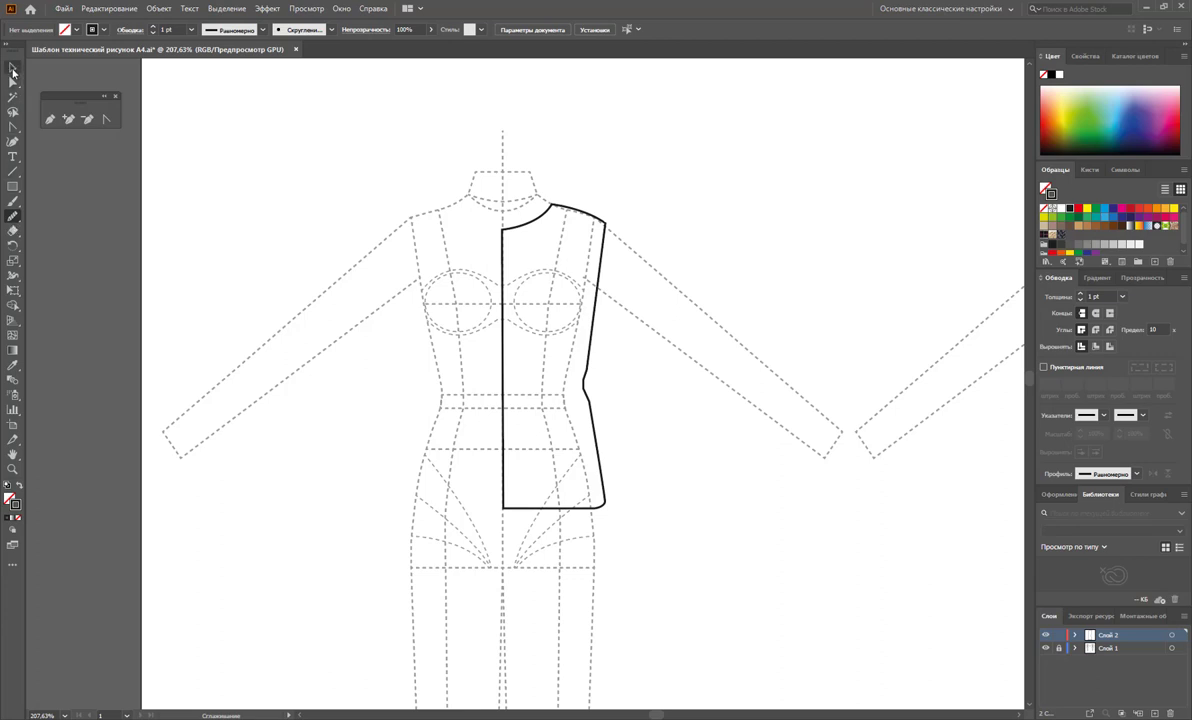
{"action": "left_click", "coordinate": [12, 68]}
{"action": "left_click", "coordinate": [593, 374]}
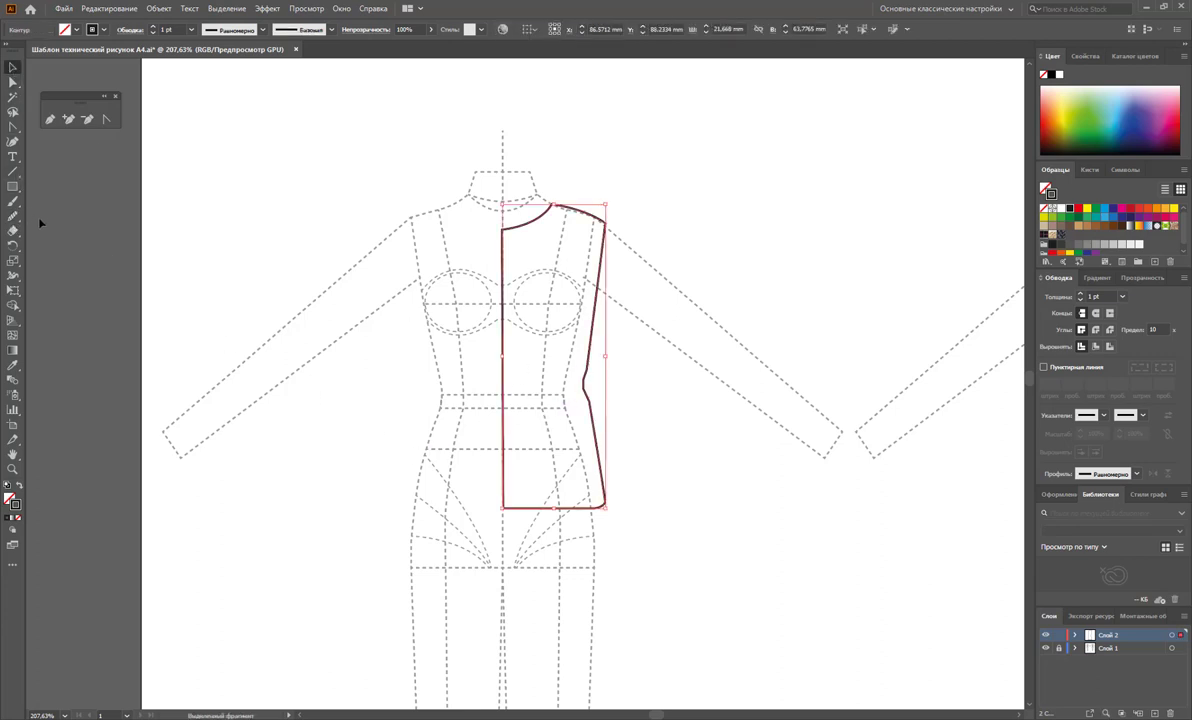
{"action": "left_click", "coordinate": [12, 215]}
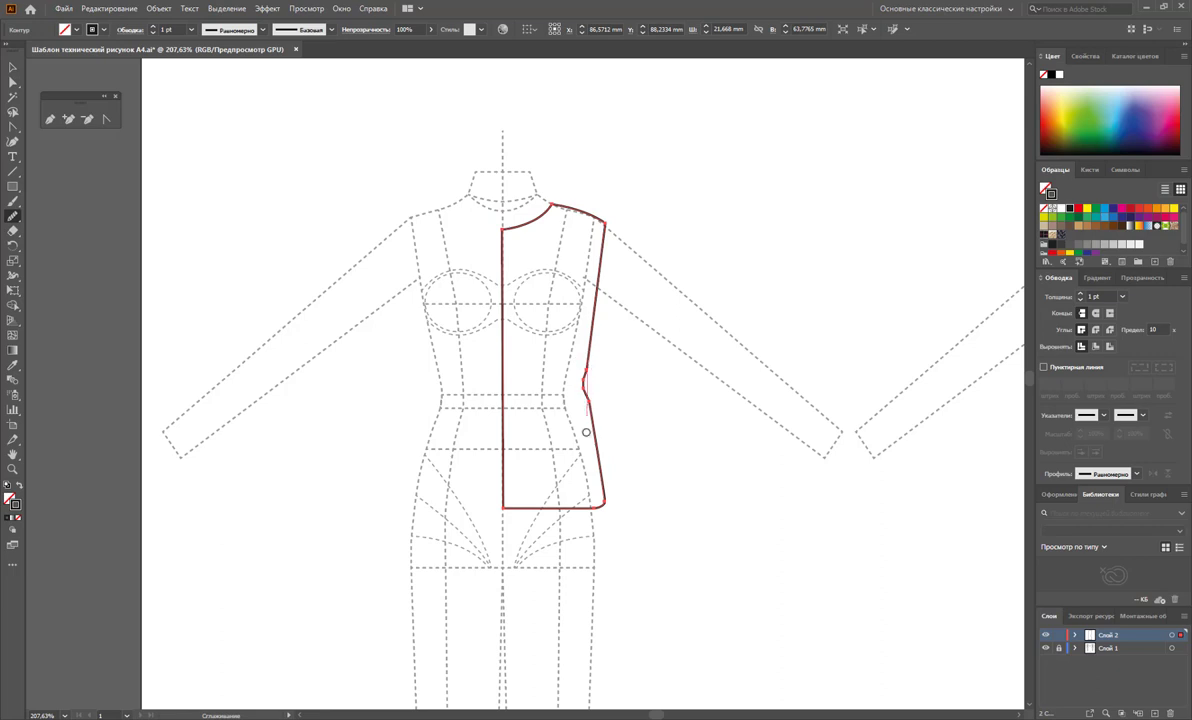
{"action": "left_click_drag", "start_coordinate": [583, 420], "coordinate": [583, 415]}
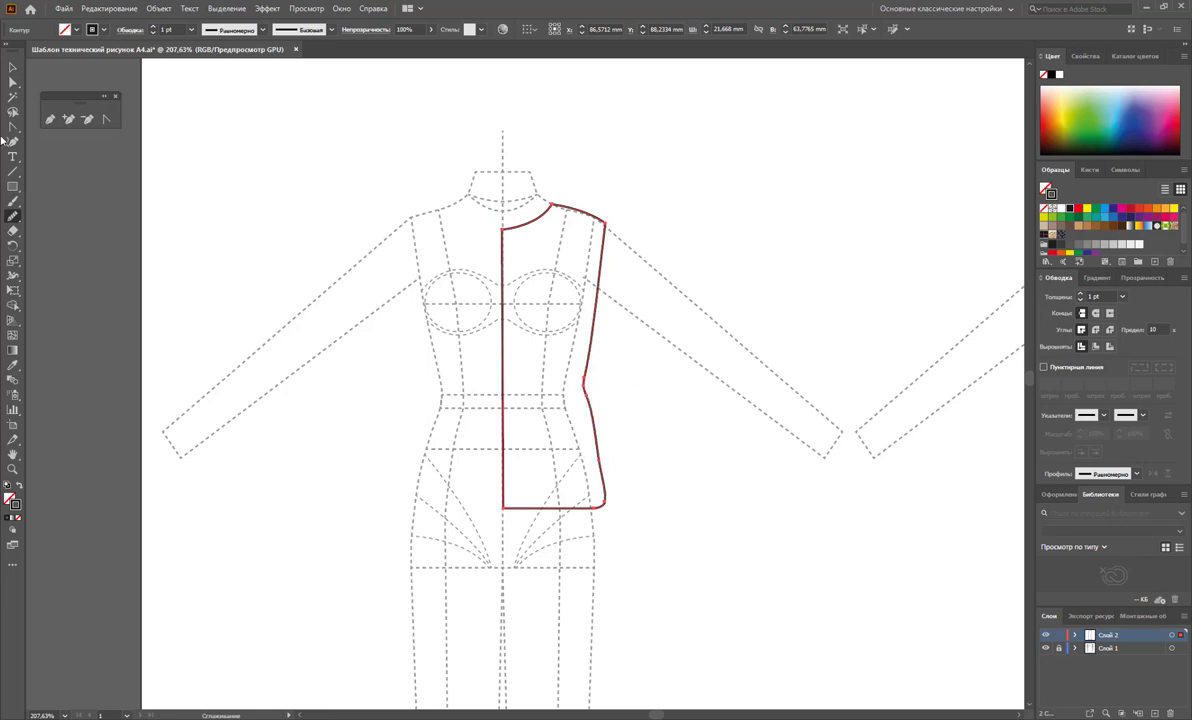
{"action": "left_click", "coordinate": [12, 67]}
{"action": "left_click", "coordinate": [162, 222]}
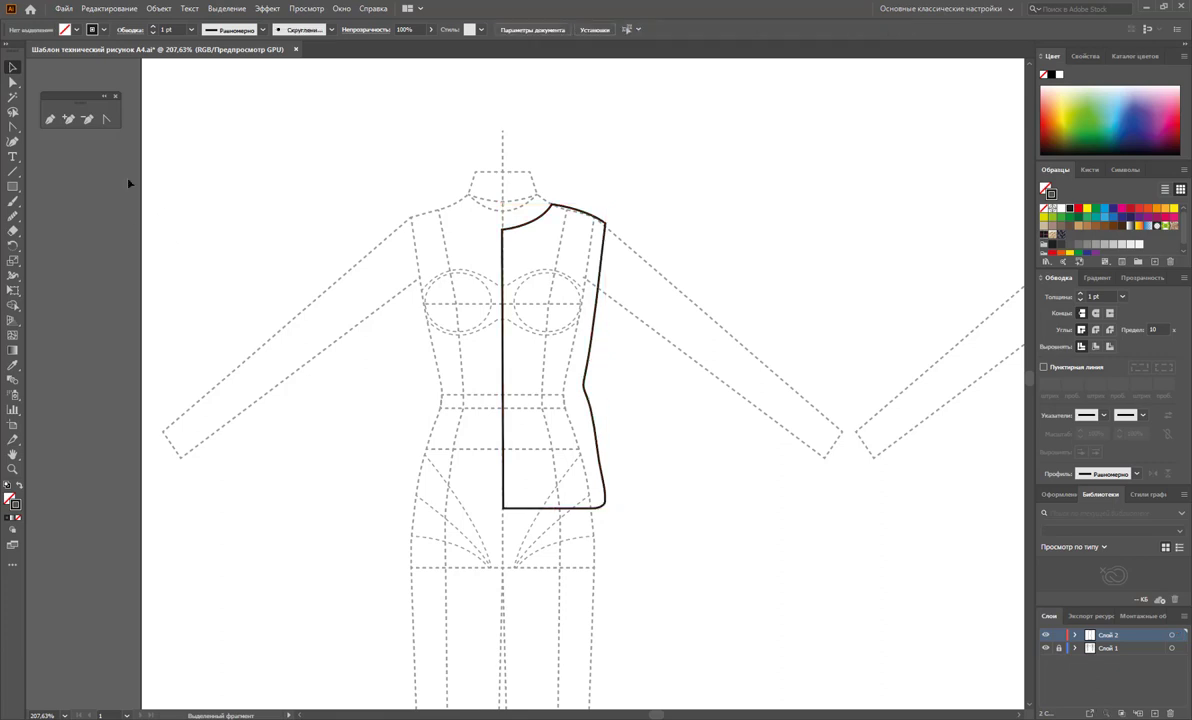
Step: Pencil a closed narrow hem band along the bodice bottom, centre line to side seam
{"action": "left_click", "coordinate": [49, 119]}
{"action": "left_click", "coordinate": [503, 507], "text": "ctrl"}
{"action": "left_click_drag", "start_coordinate": [503, 507], "coordinate": [598, 514]}
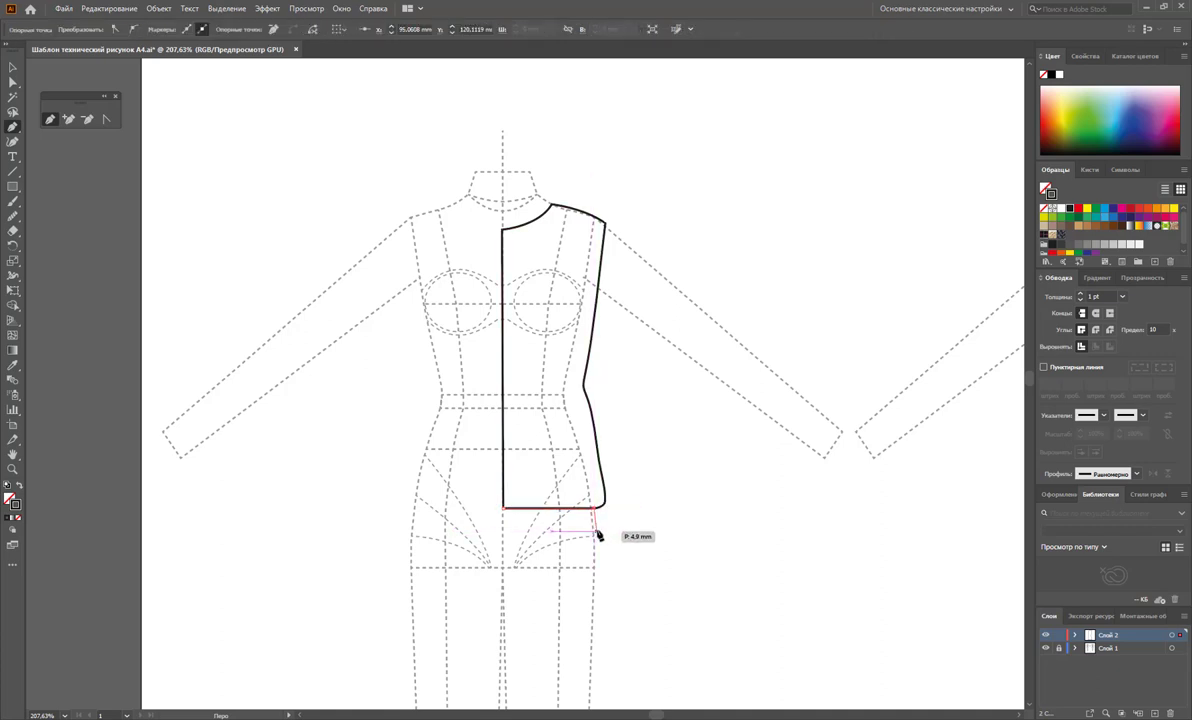
{"action": "left_click_drag", "start_coordinate": [598, 536], "coordinate": [503, 534]}
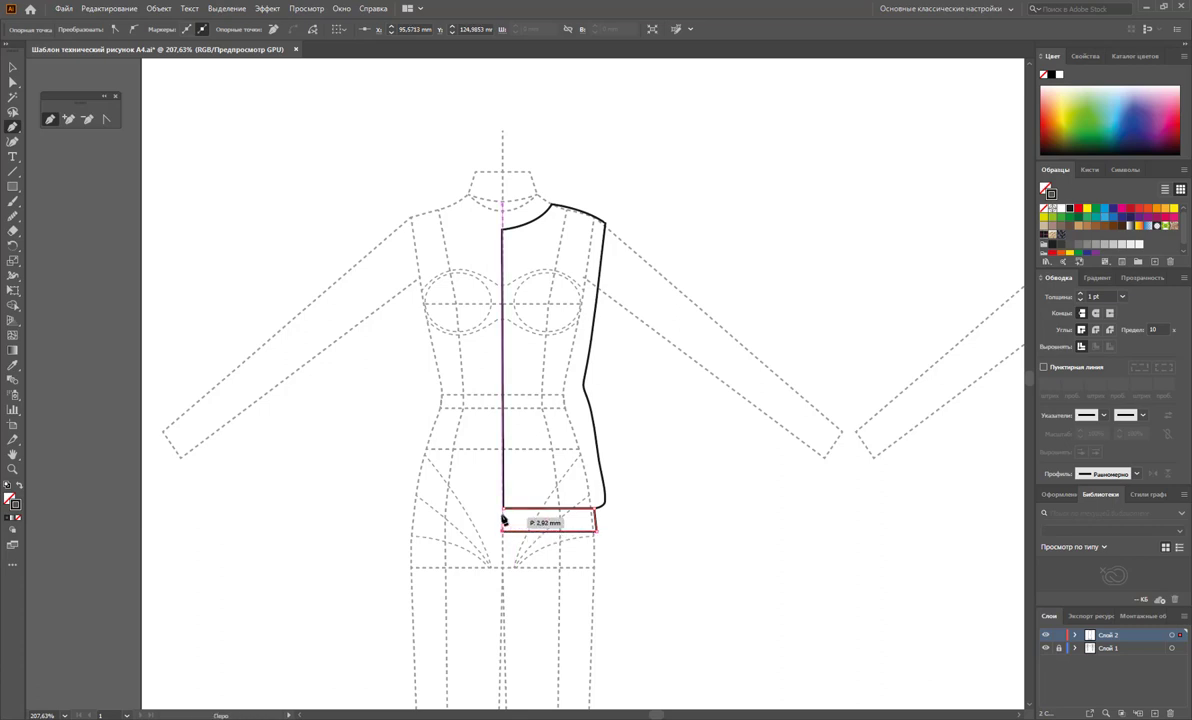
{"action": "left_click_drag", "start_coordinate": [503, 535], "coordinate": [502, 508]}
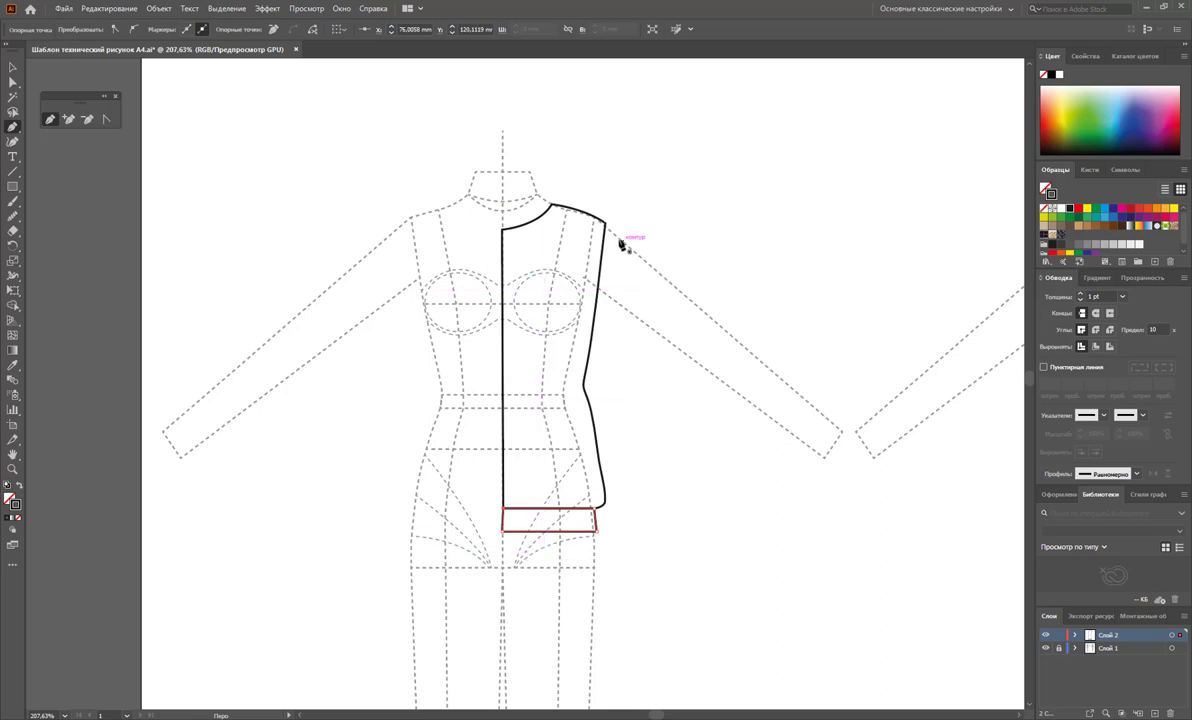
Step: Draw a closed sleeve path from the shoulder down to the wrist cuff and back to the underarm
{"action": "left_click_drag", "start_coordinate": [605, 224], "coordinate": [719, 321]}
{"action": "left_click", "coordinate": [720, 321]}
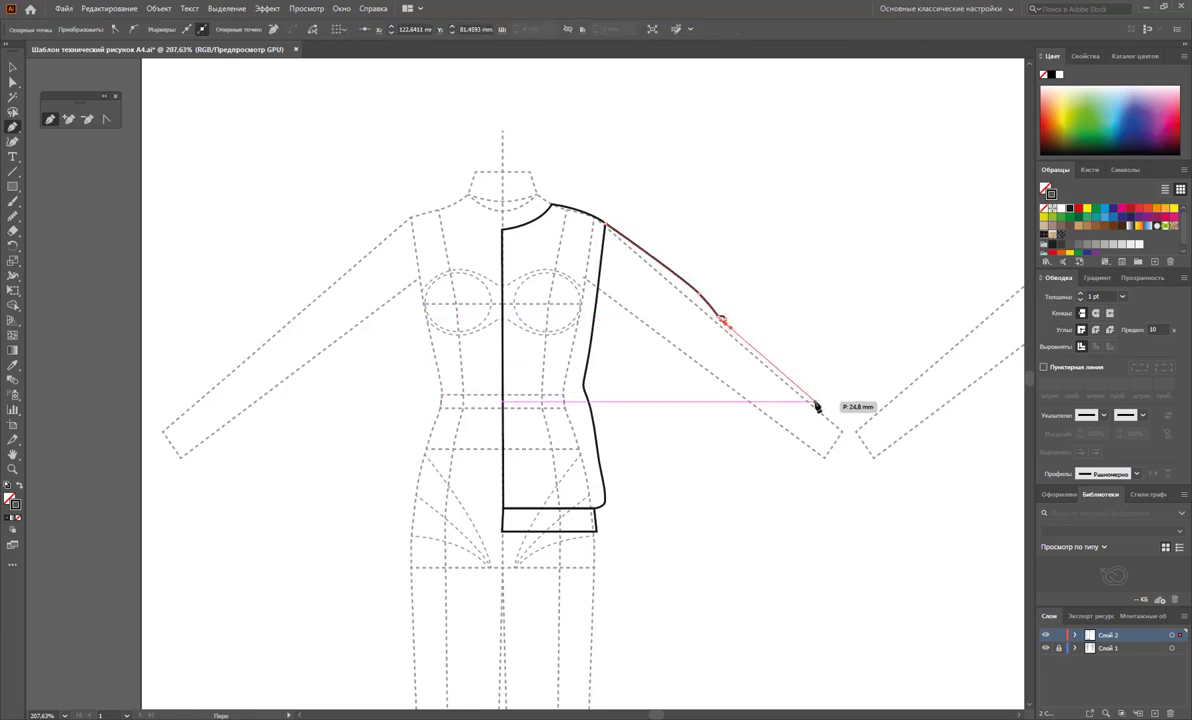
{"action": "left_click_drag", "start_coordinate": [814, 407], "coordinate": [807, 421]}
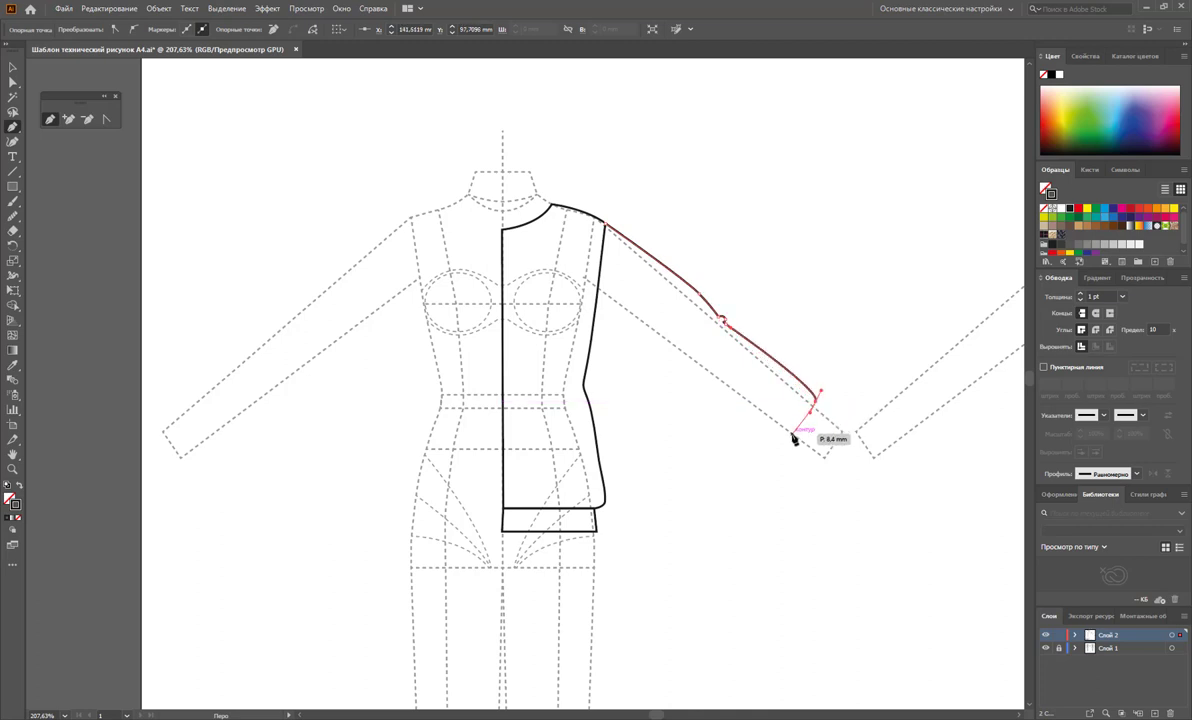
{"action": "left_click_drag", "start_coordinate": [790, 438], "coordinate": [784, 447]}
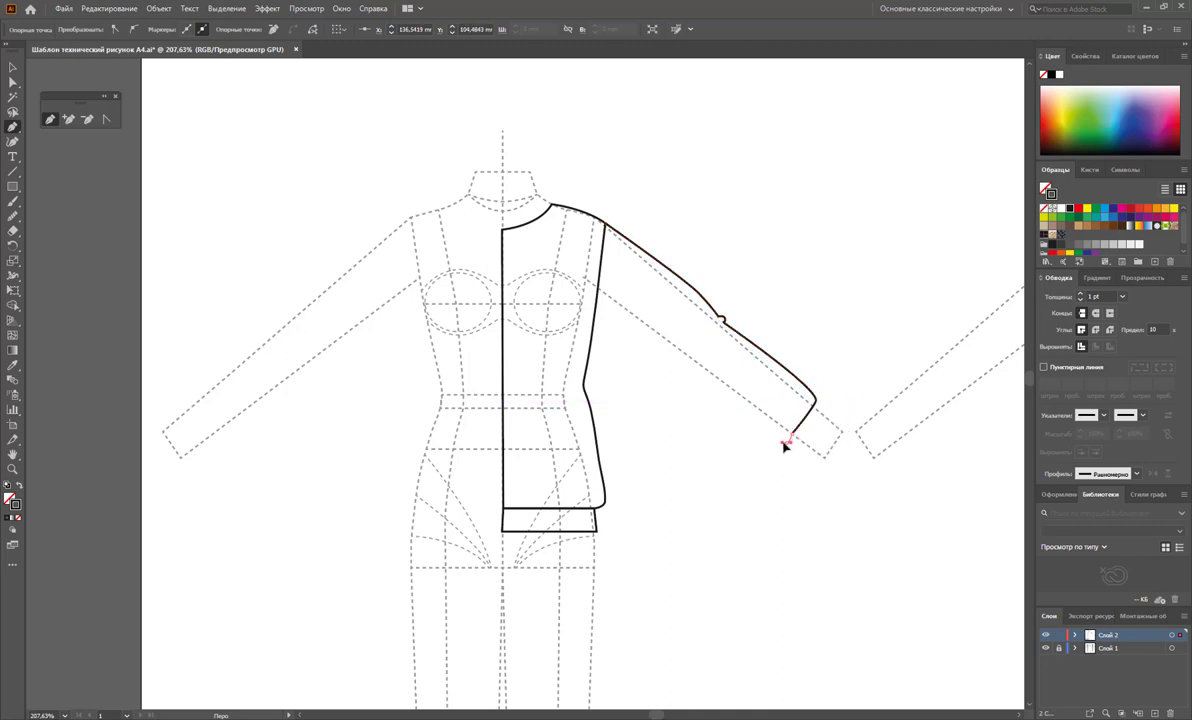
{"action": "left_click", "coordinate": [684, 361]}
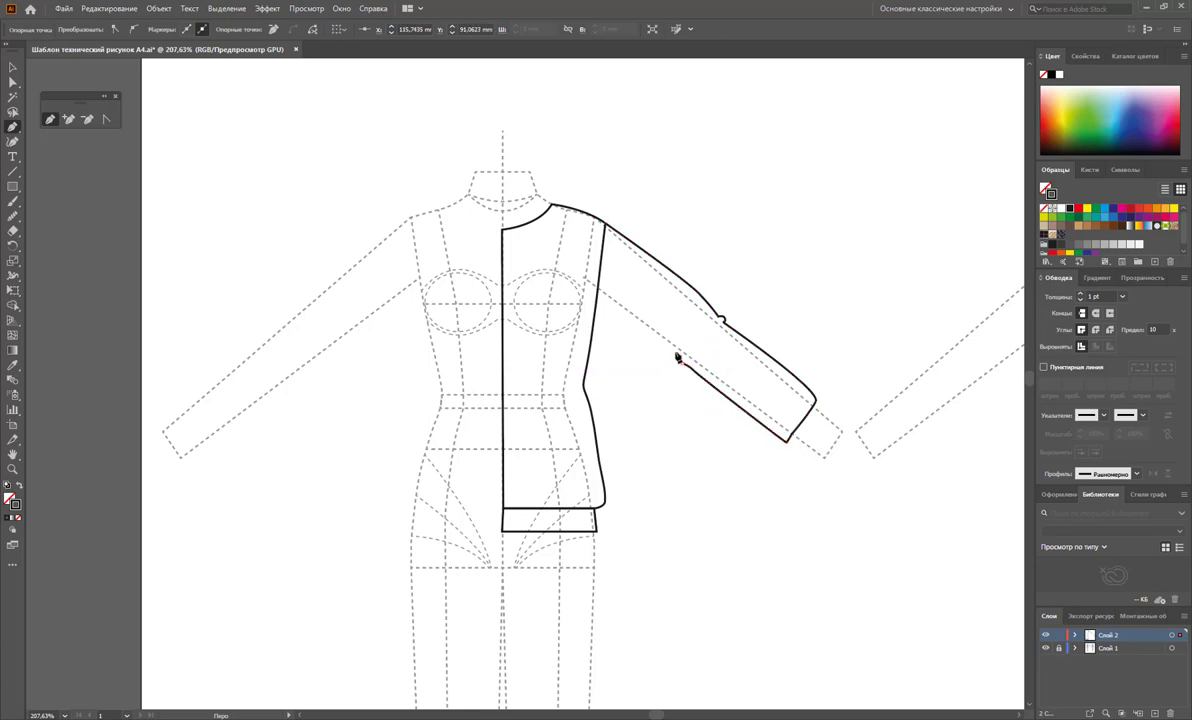
{"action": "left_click", "coordinate": [598, 298]}
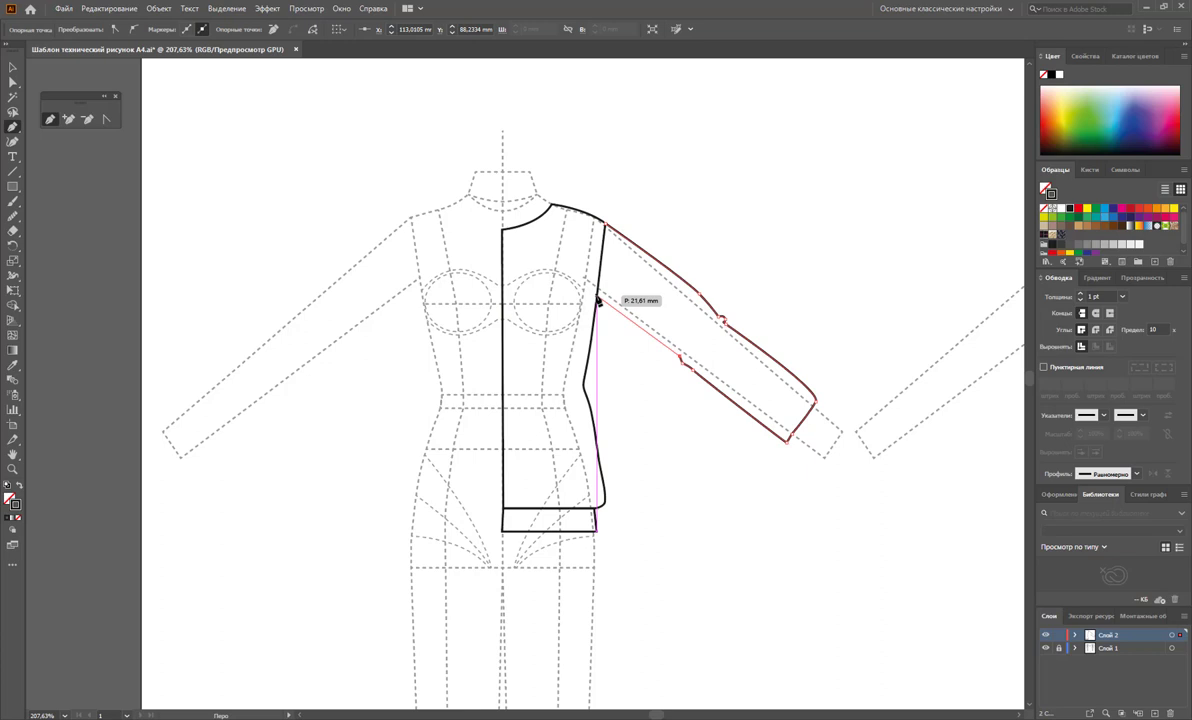
{"action": "left_click", "coordinate": [606, 228]}
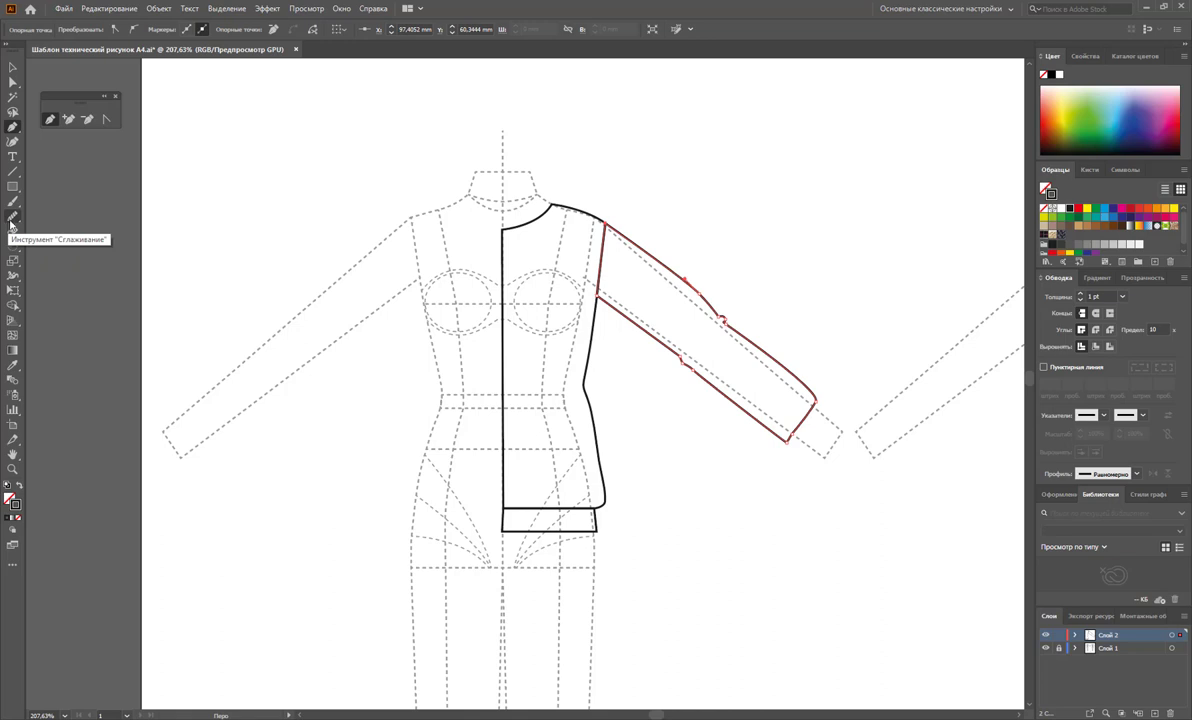
{"action": "left_click", "coordinate": [12, 219]}
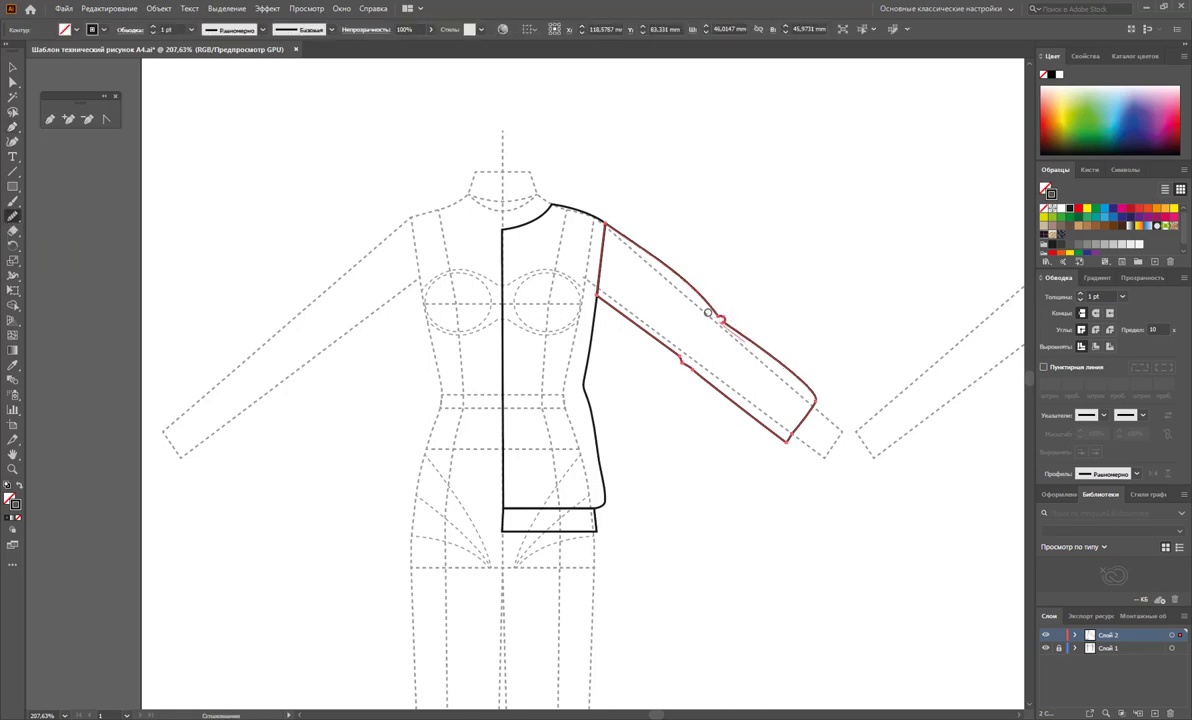
Step: Smooth the sleeve's upper edge and make the cuff's bottom corner sharp
{"action": "left_click_drag", "start_coordinate": [707, 313], "coordinate": [753, 340]}
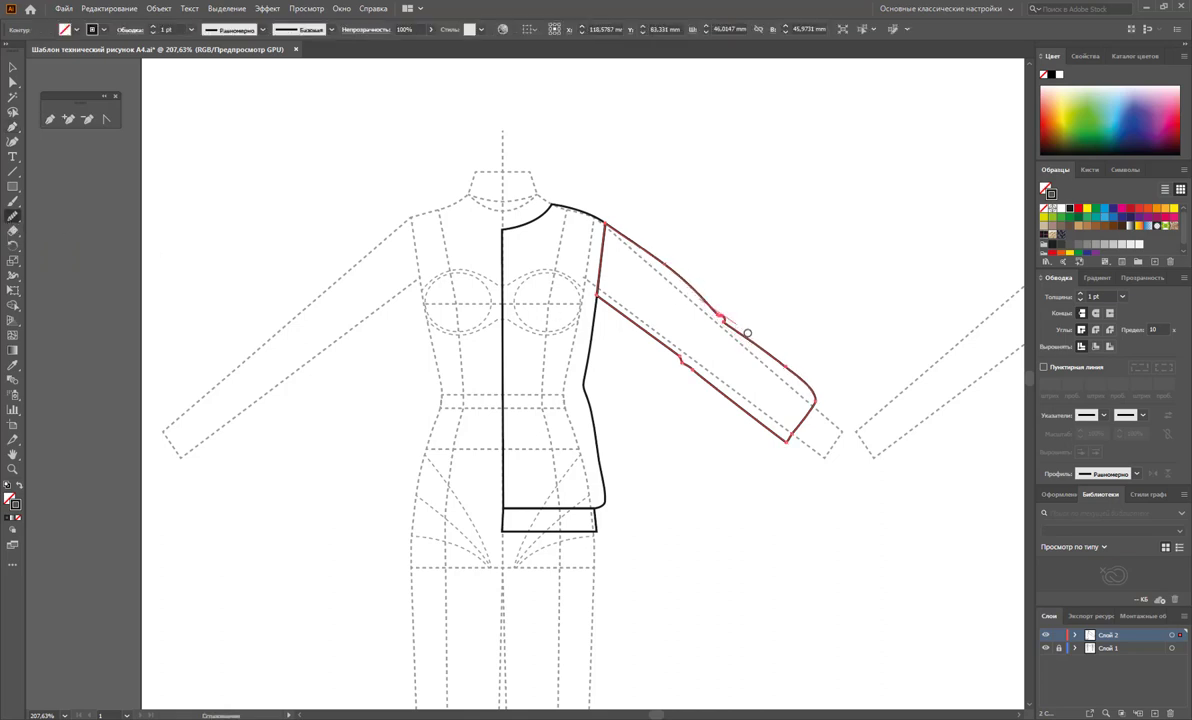
{"action": "left_click", "coordinate": [87, 119]}
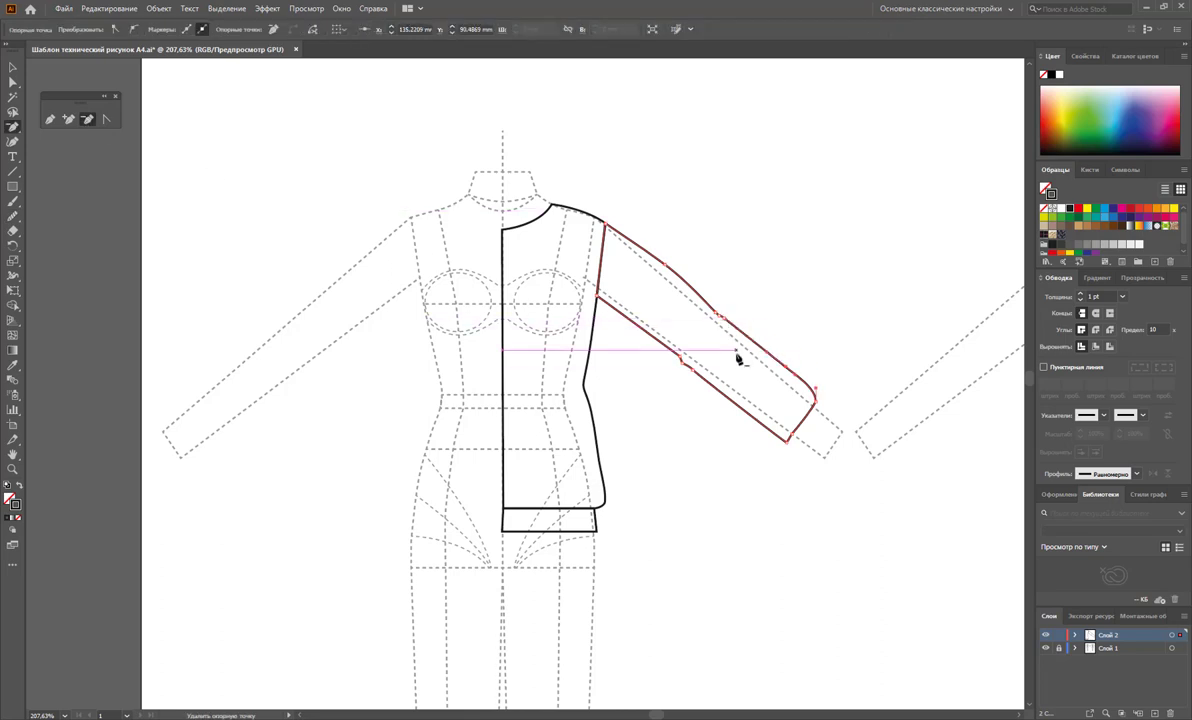
{"action": "left_click", "coordinate": [108, 120]}
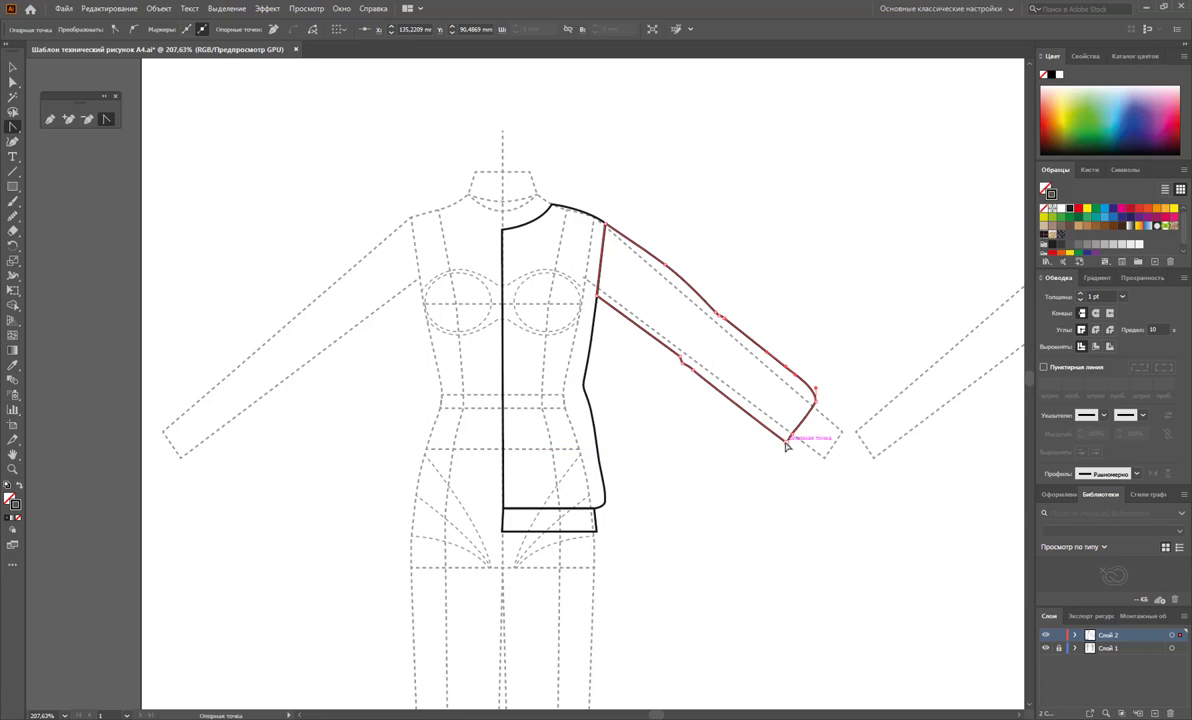
{"action": "left_click_drag", "start_coordinate": [788, 448], "coordinate": [772, 443]}
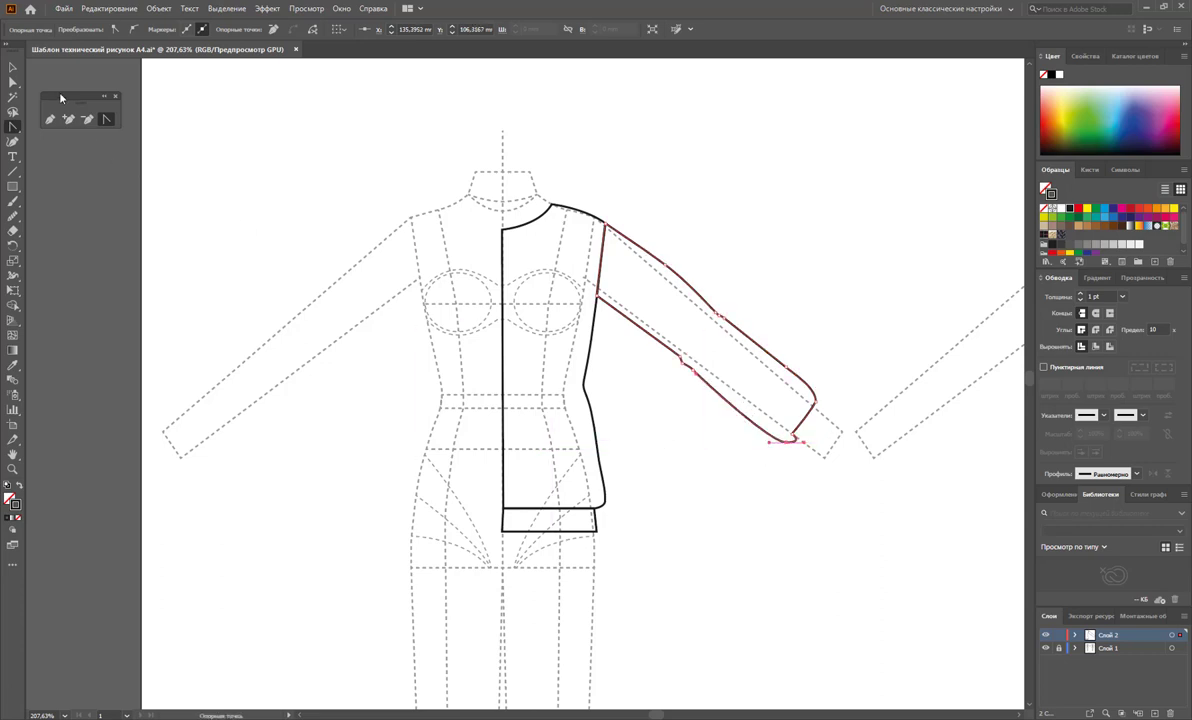
{"action": "left_click", "coordinate": [86, 120]}
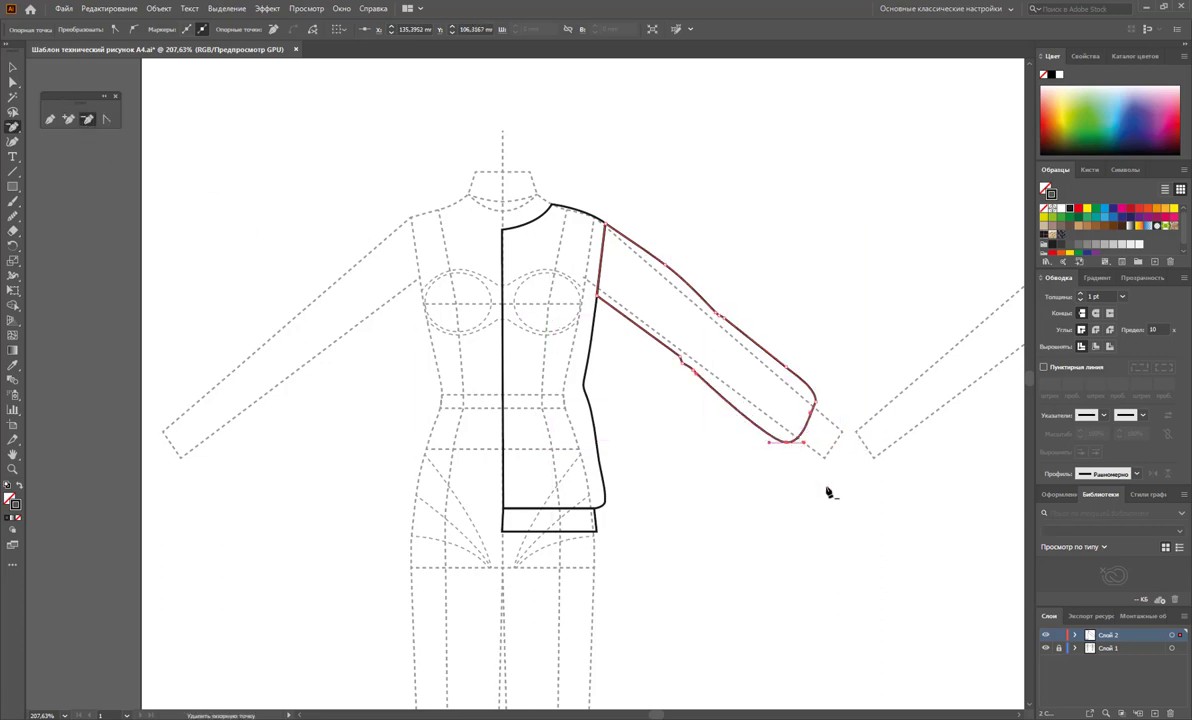
{"action": "left_click", "coordinate": [106, 119]}
{"action": "left_click", "coordinate": [798, 435]}
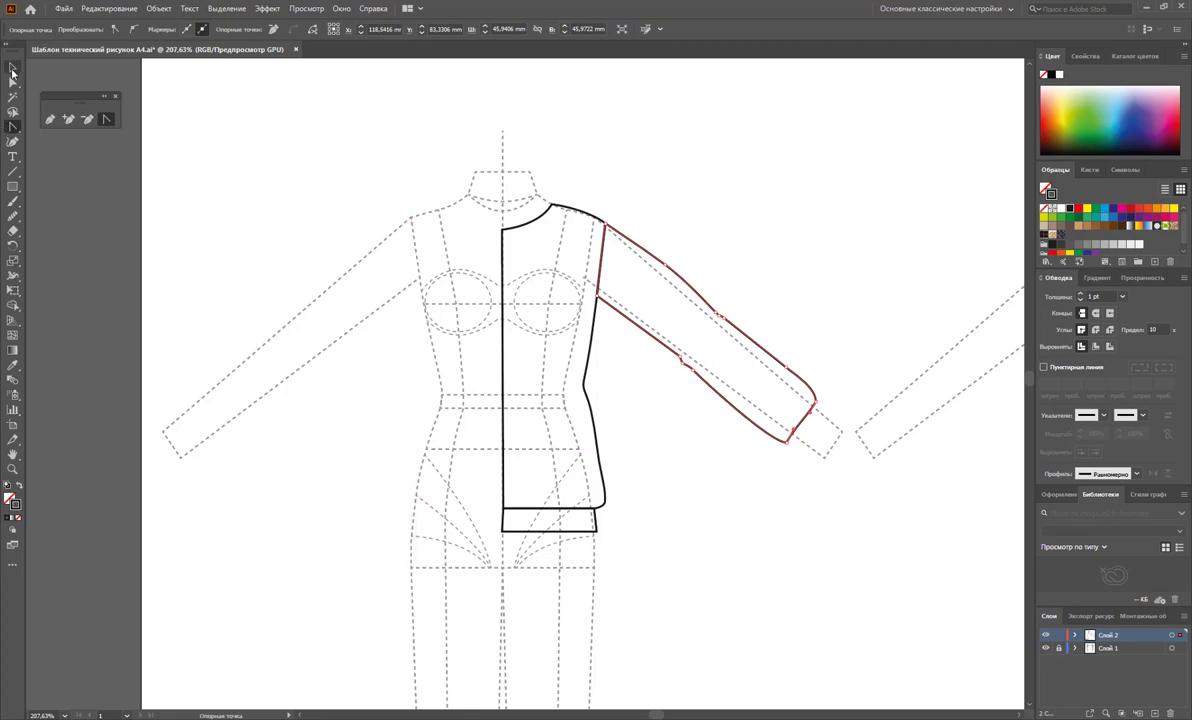
Step: Nudge the sleeve's armhole anchor slightly downward
{"action": "key", "text": "a"}
{"action": "left_click", "coordinate": [609, 312]}
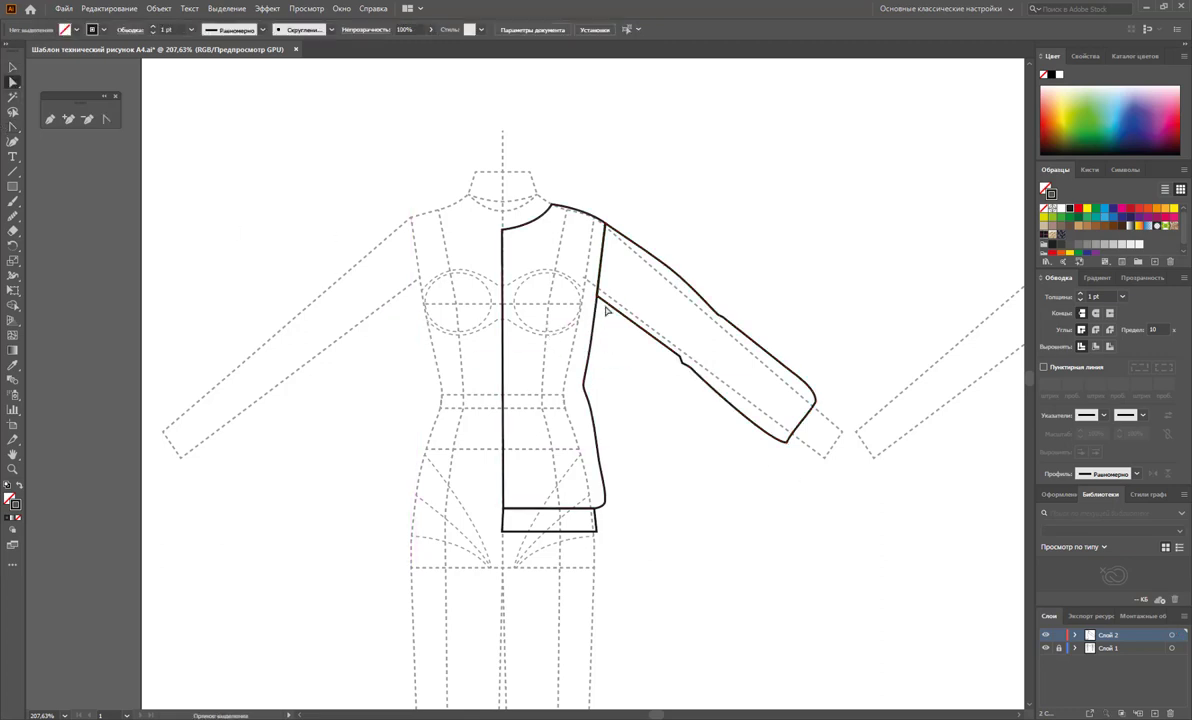
{"action": "left_click_drag", "start_coordinate": [603, 303], "coordinate": [596, 313]}
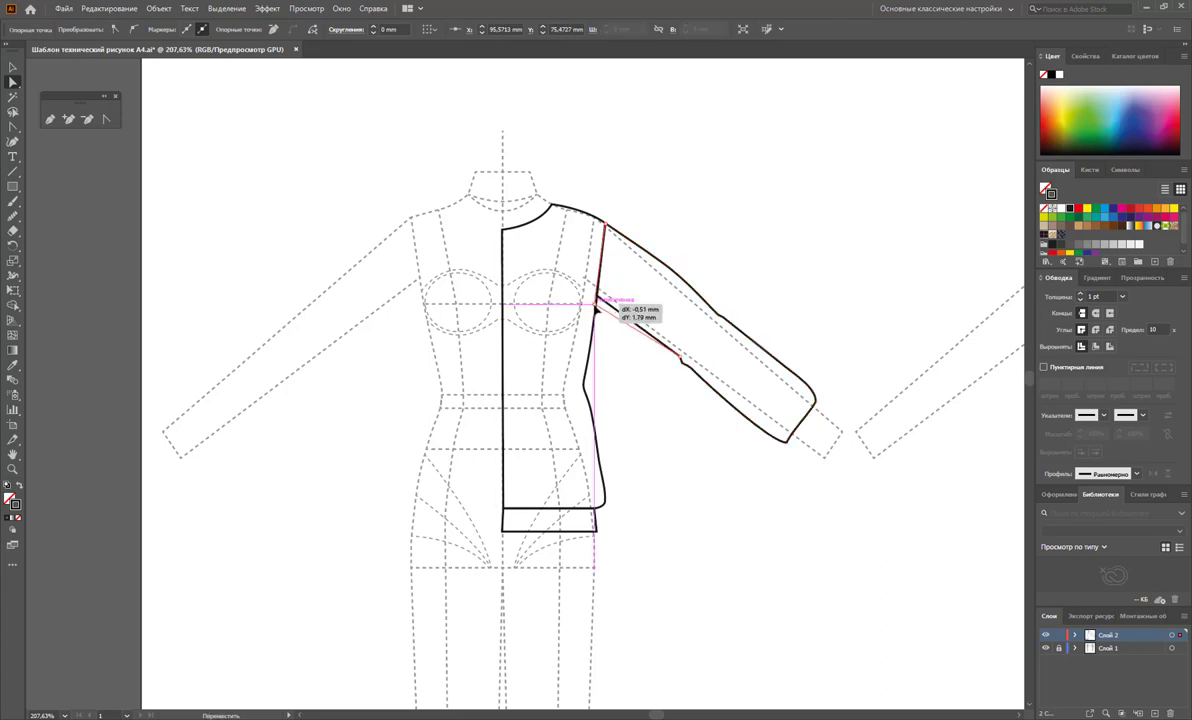
{"action": "left_click", "coordinate": [745, 329]}
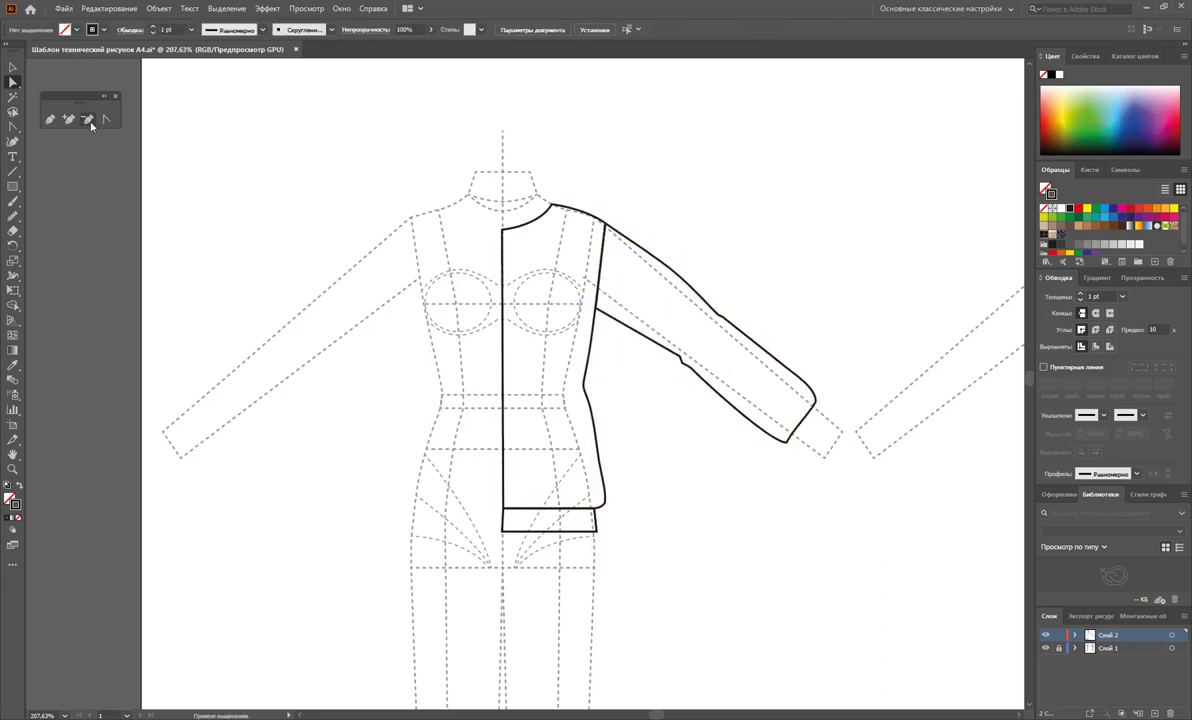
Step: Smooth the sleeve's lower edge near the elbow
{"action": "left_click", "coordinate": [704, 357]}
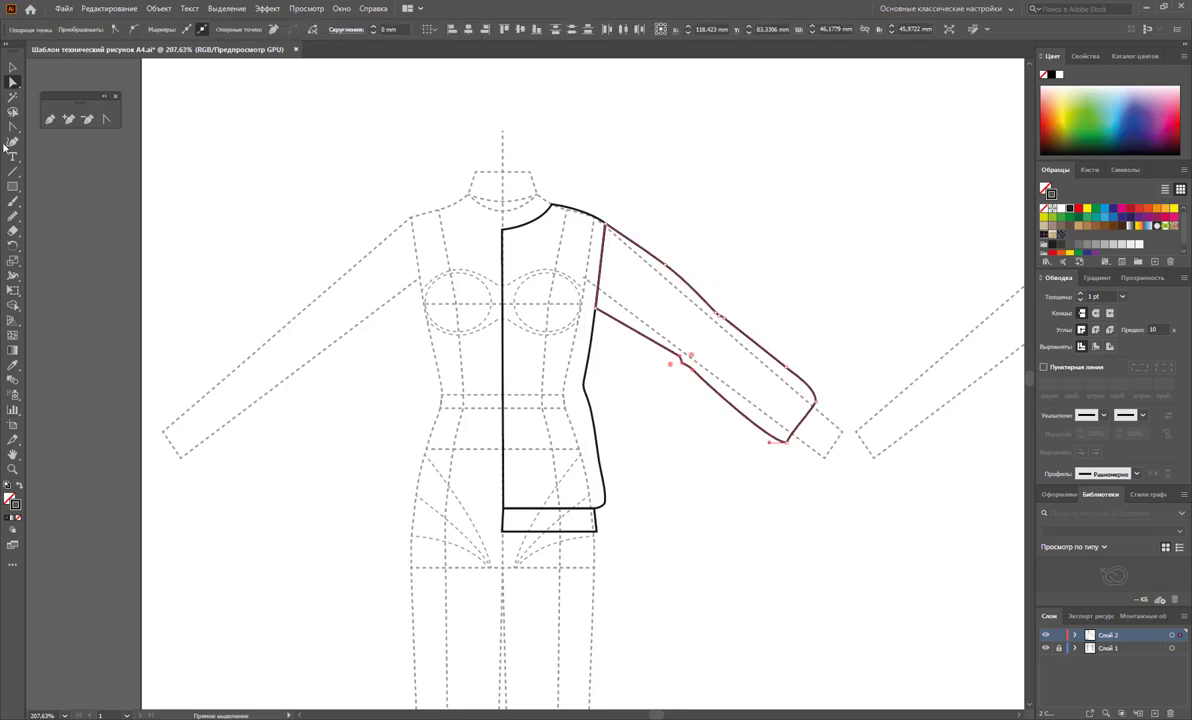
{"action": "left_click", "coordinate": [13, 215]}
{"action": "left_click_drag", "start_coordinate": [678, 357], "coordinate": [707, 389]}
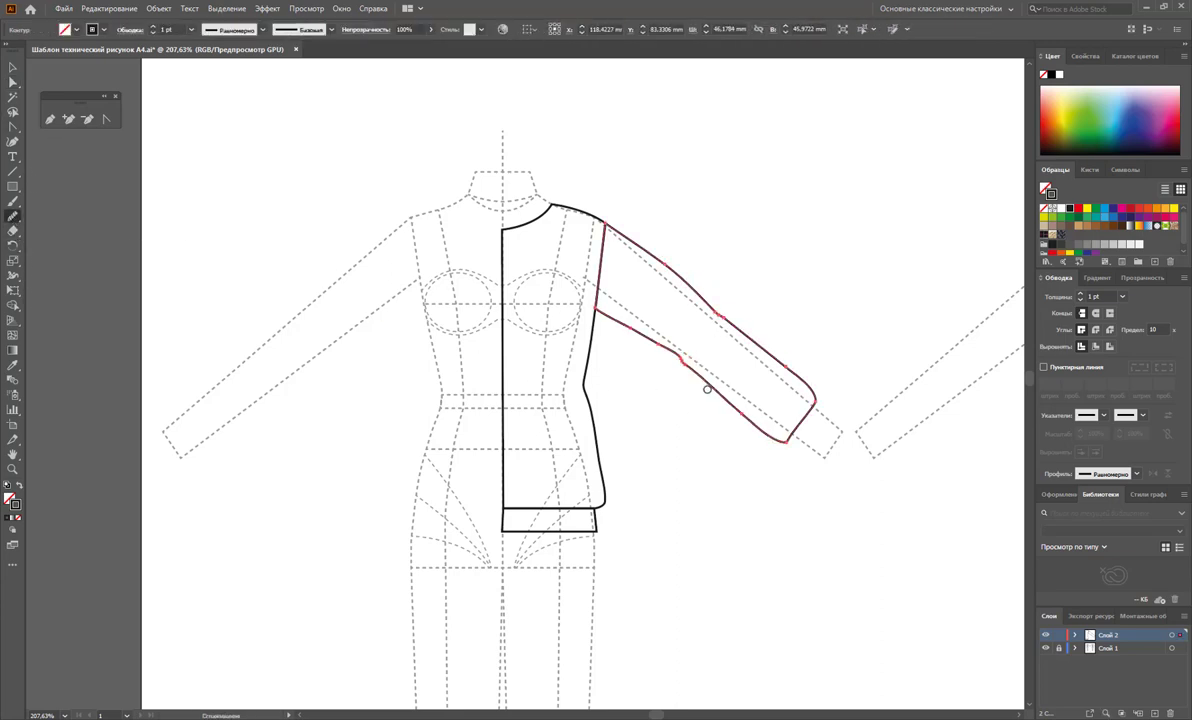
{"action": "left_click", "coordinate": [13, 67]}
{"action": "left_click", "coordinate": [732, 182]}
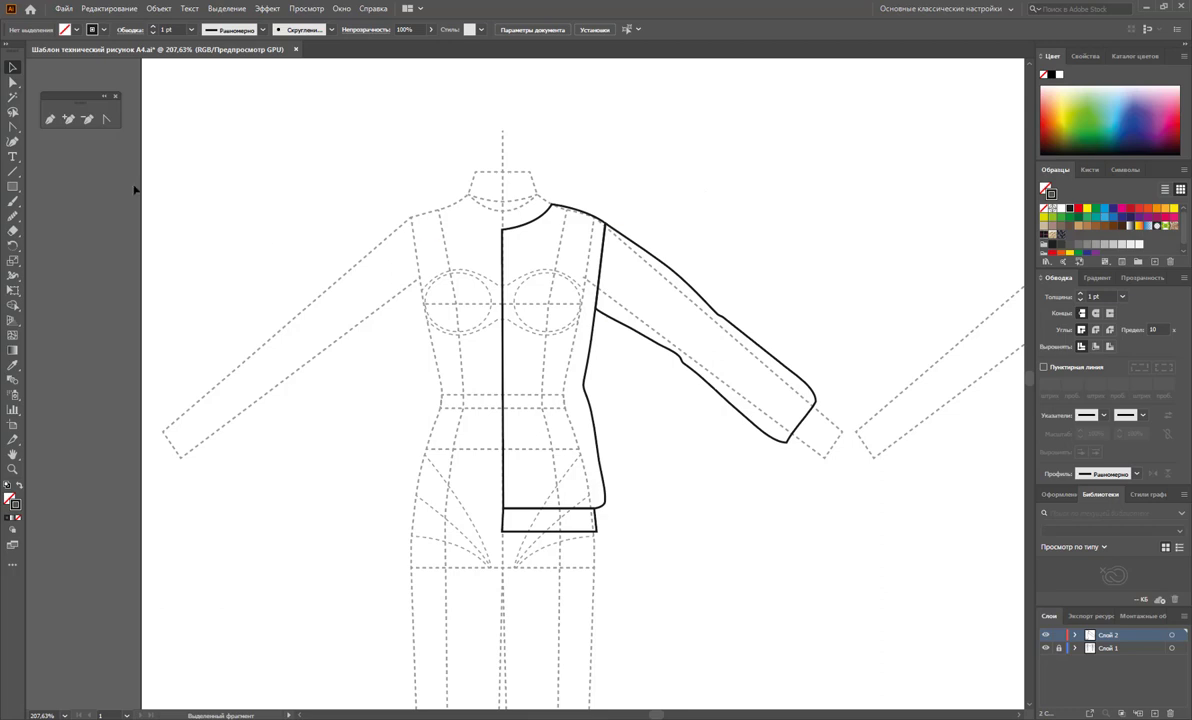
Step: Draw a narrow cuff band continuing from the sleeve's end point and closing onto its lower end
{"action": "left_click", "coordinate": [51, 118]}
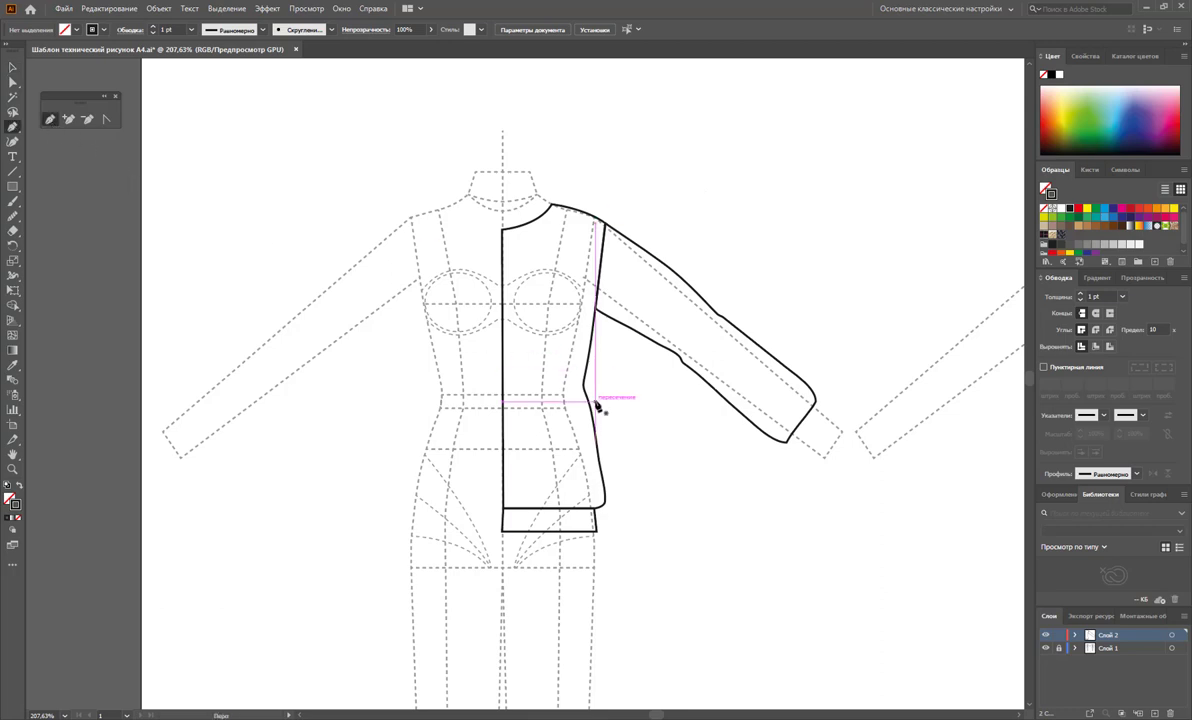
{"action": "left_click", "coordinate": [815, 405]}
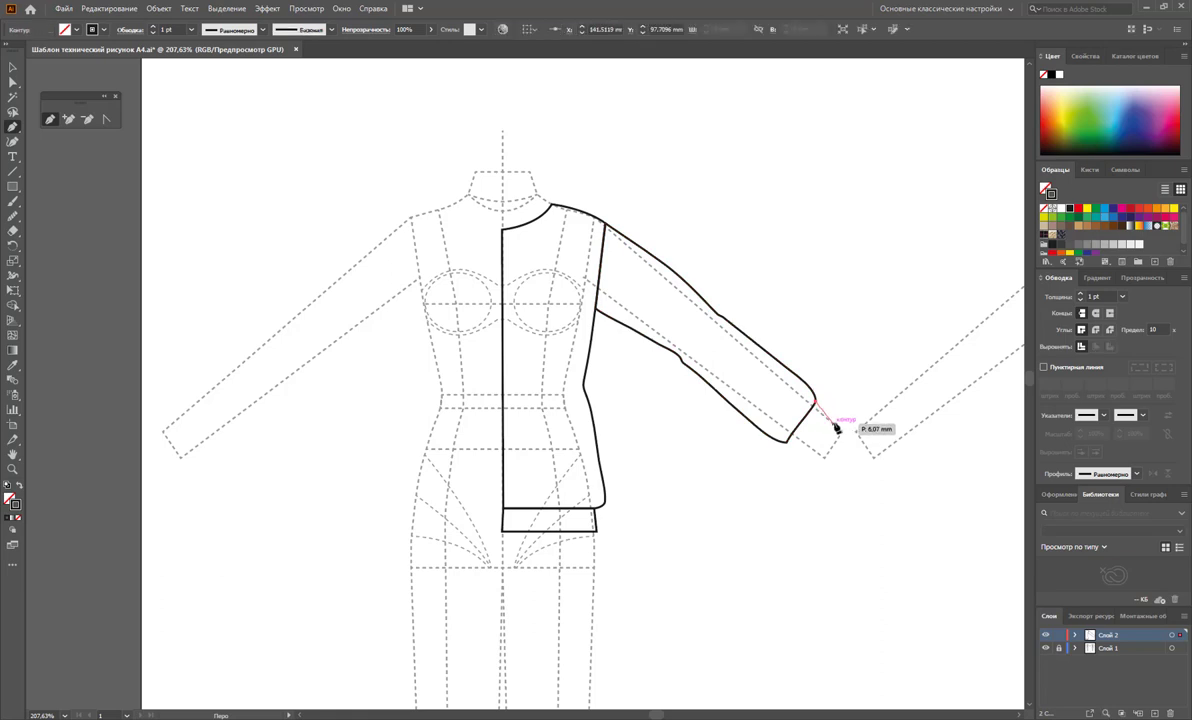
{"action": "left_click", "coordinate": [832, 424]}
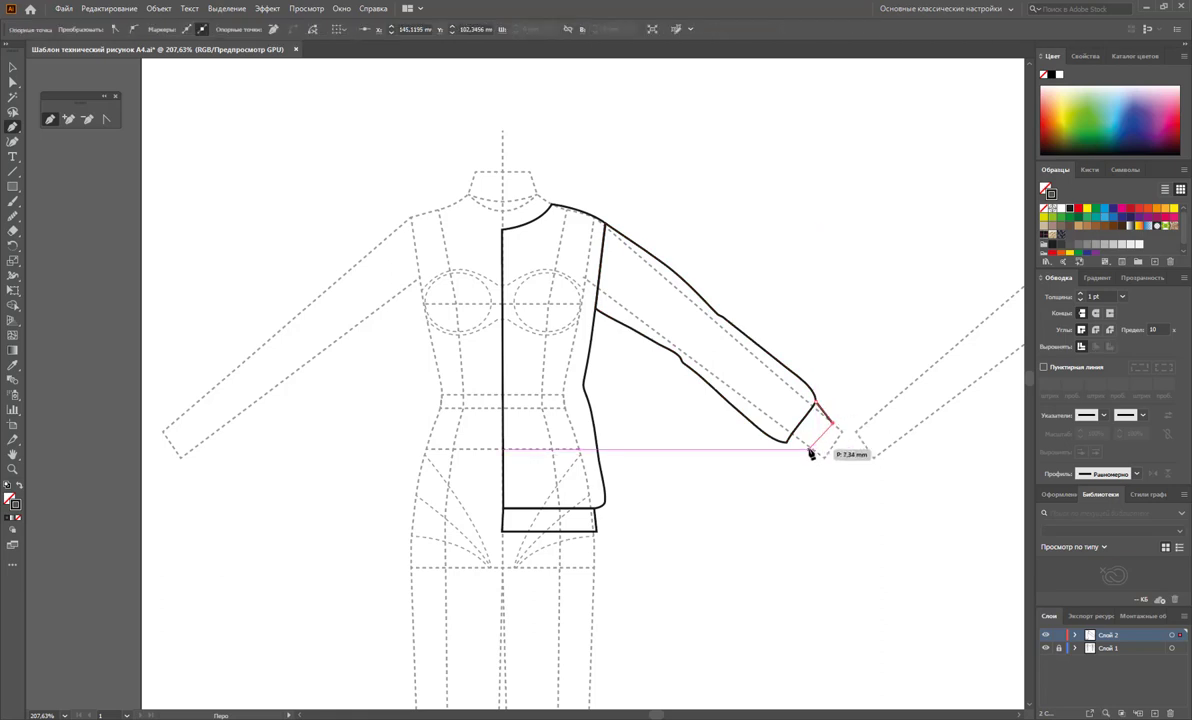
{"action": "left_click", "coordinate": [813, 447]}
{"action": "left_click", "coordinate": [790, 443]}
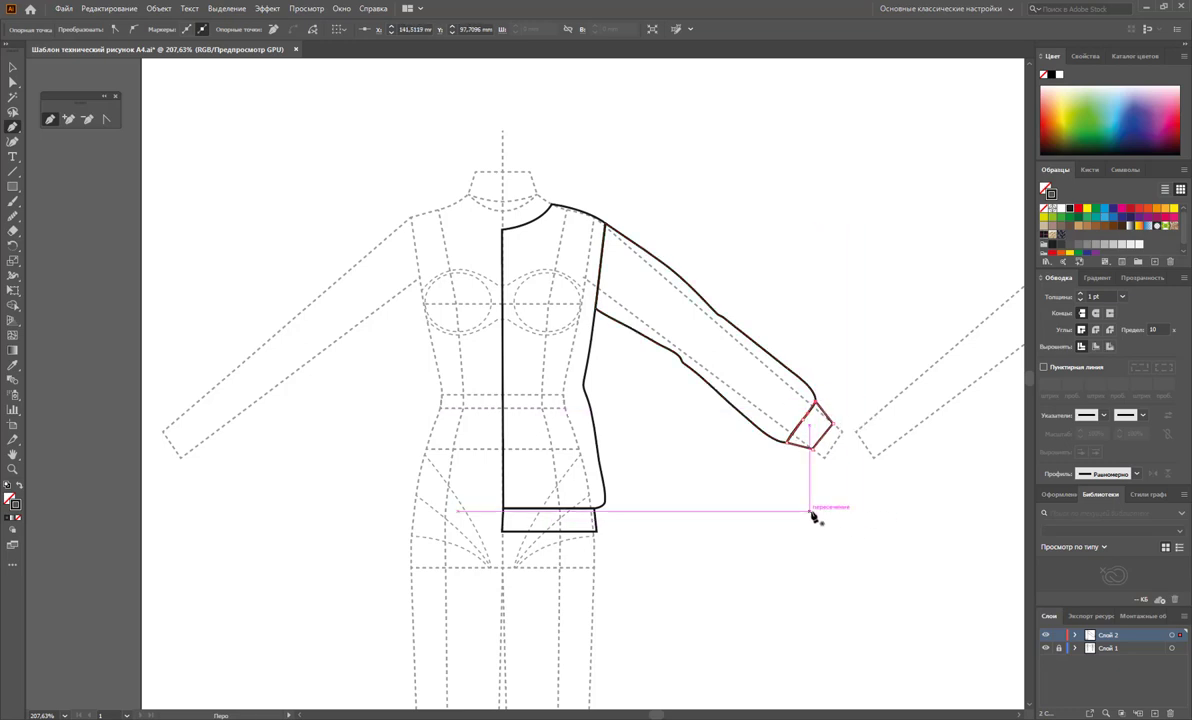
Step: Move the cuff's bottom anchor slightly left to fit the sleeve
{"action": "left_click", "coordinate": [14, 88]}
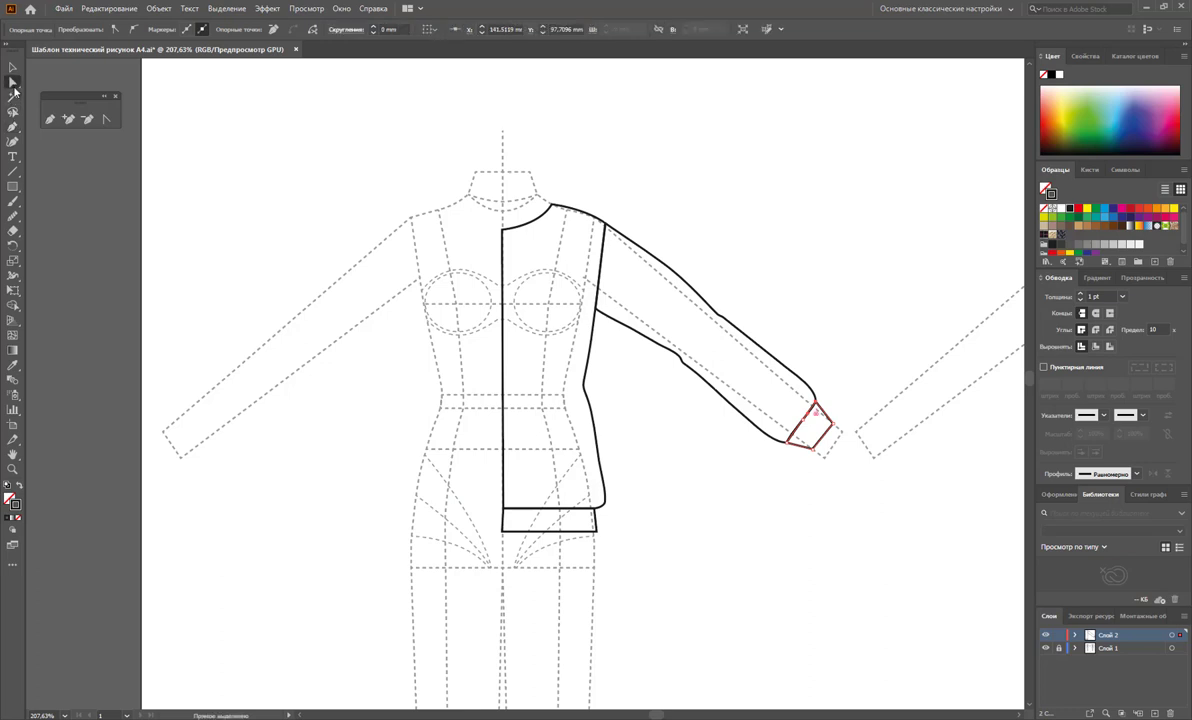
{"action": "left_click", "coordinate": [792, 449]}
{"action": "left_click", "coordinate": [790, 450]}
{"action": "left_click", "coordinate": [793, 444]}
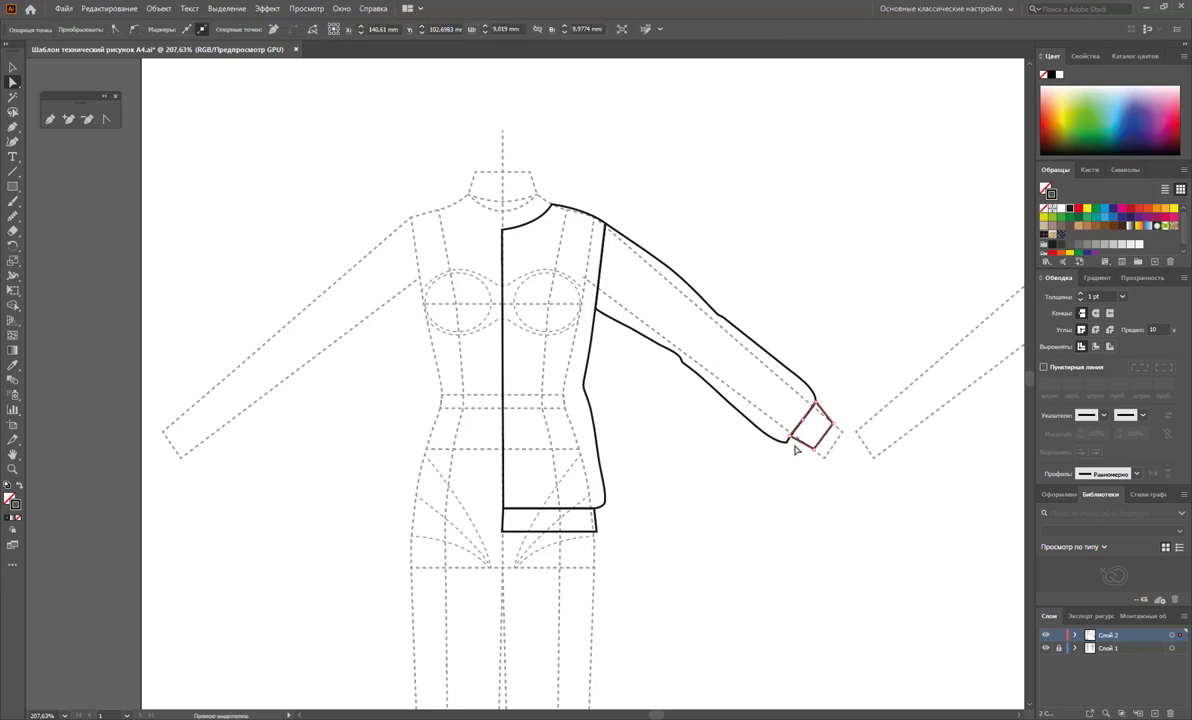
{"action": "left_click", "coordinate": [812, 451]}
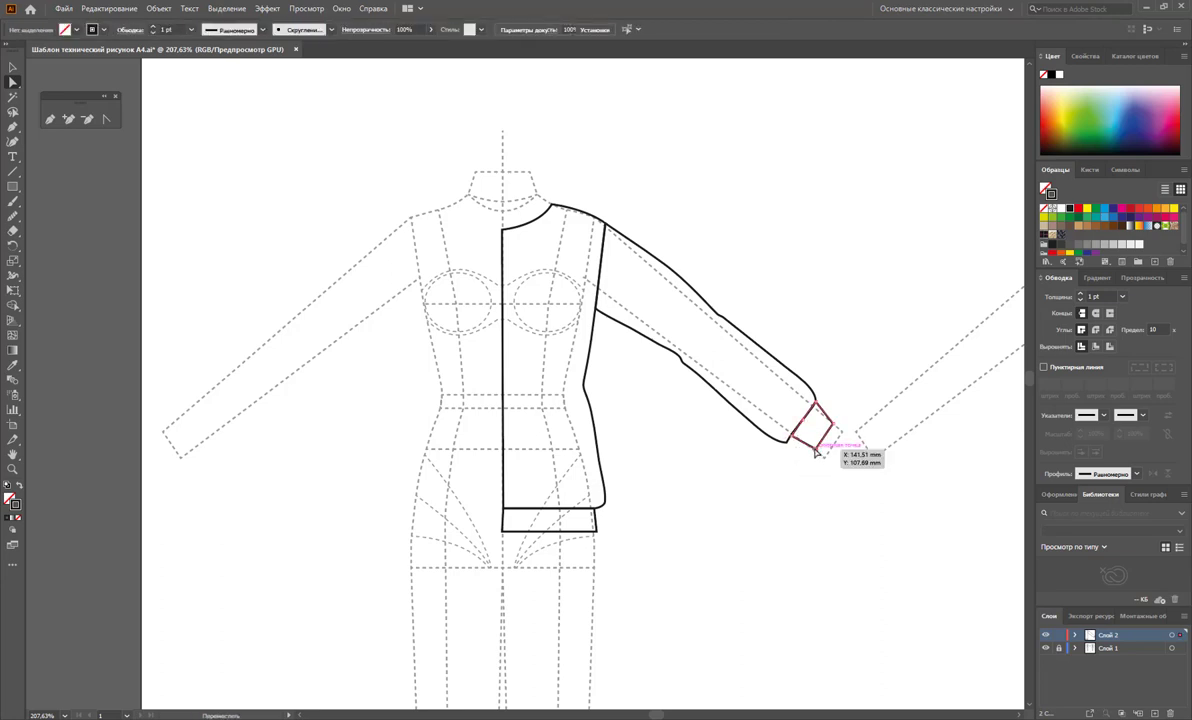
{"action": "left_click_drag", "start_coordinate": [815, 450], "coordinate": [787, 450]}
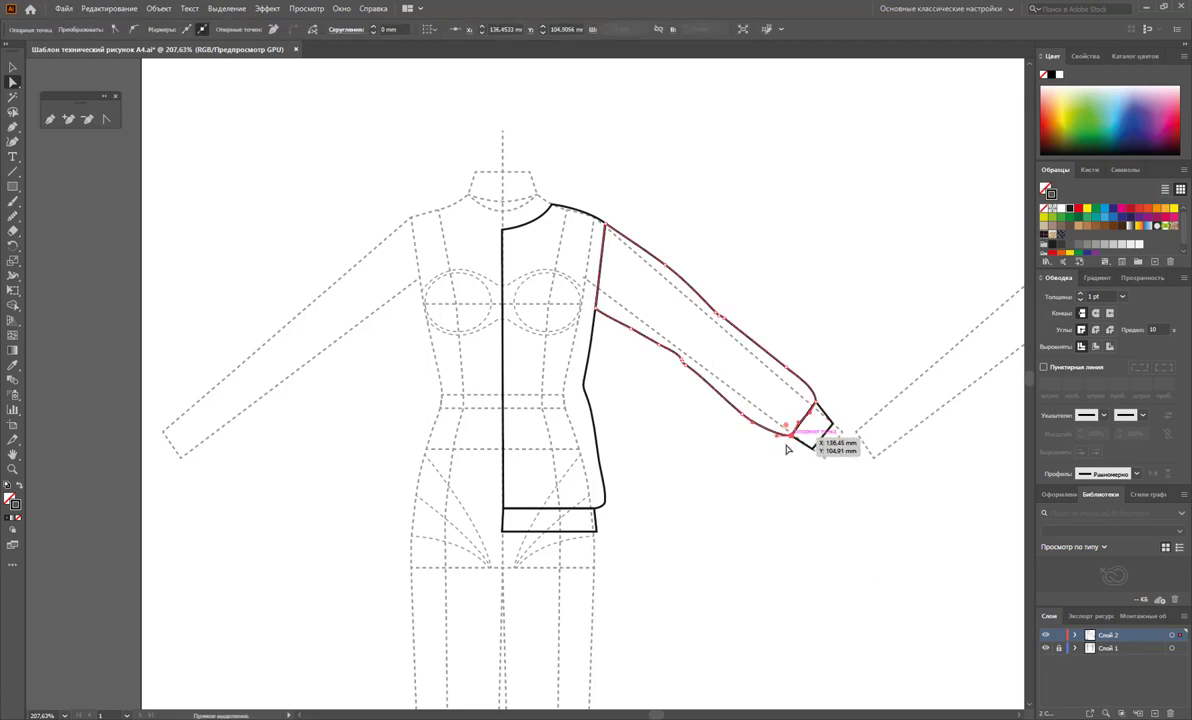
{"action": "left_click_drag", "start_coordinate": [787, 450], "coordinate": [790, 447]}
{"action": "left_click", "coordinate": [786, 488]}
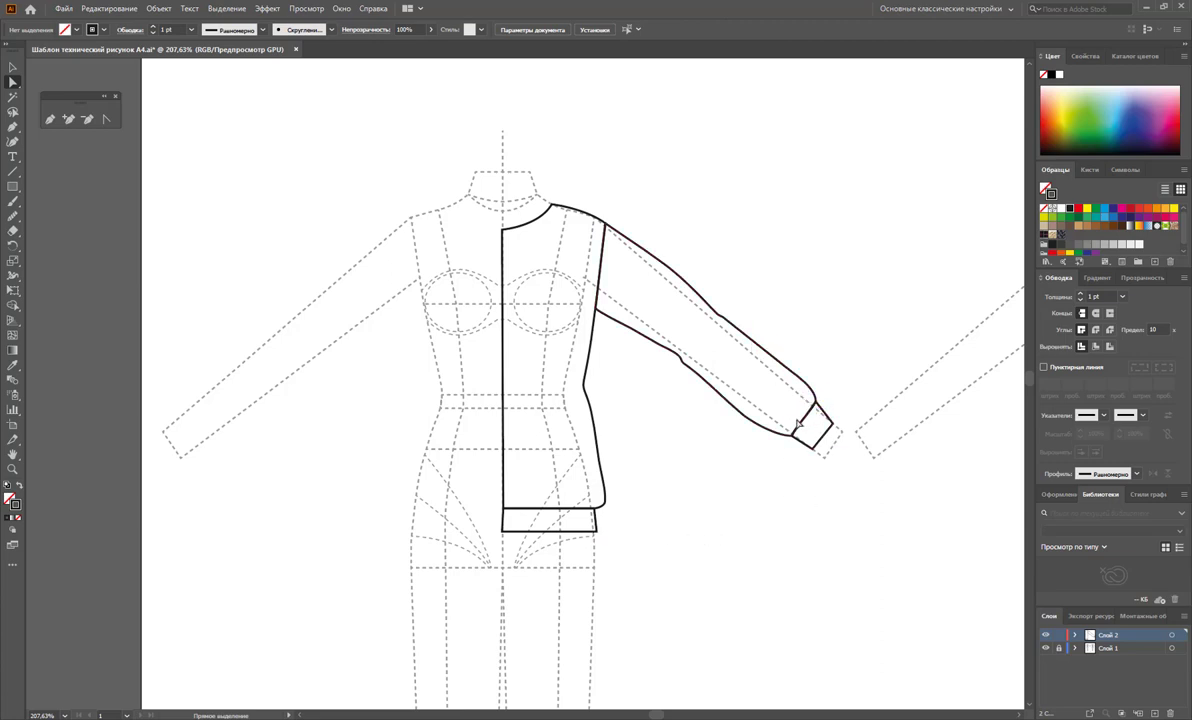
{"action": "left_click", "coordinate": [816, 405]}
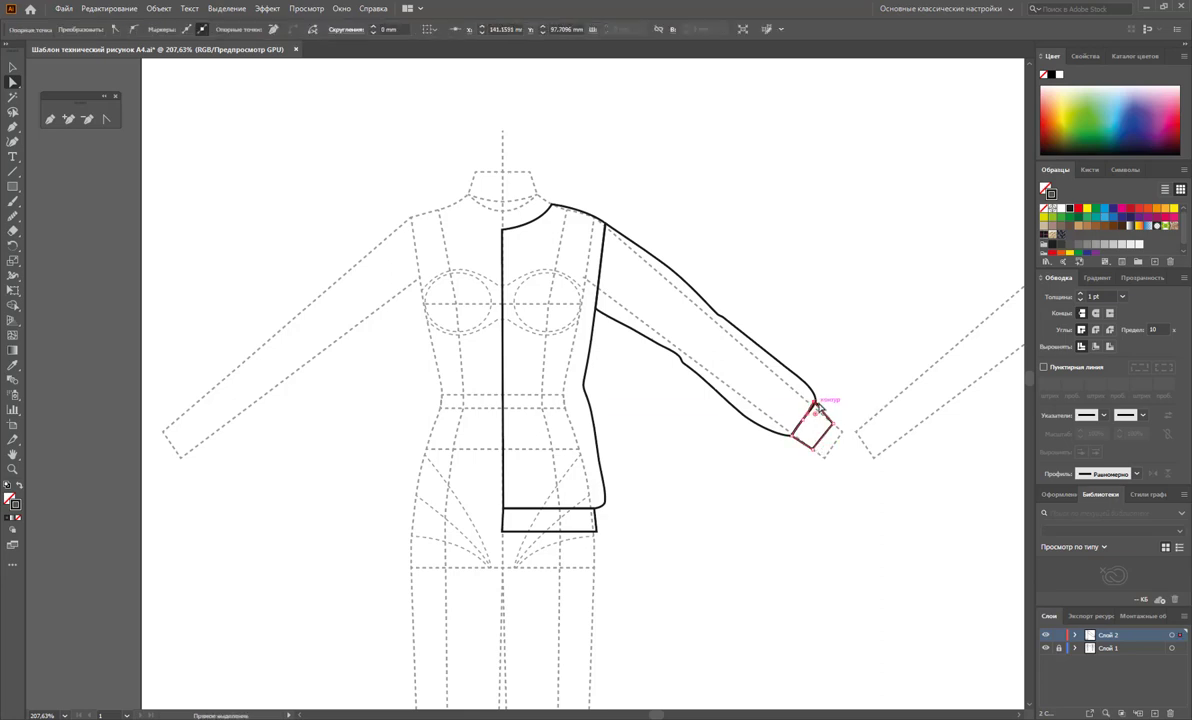
{"action": "left_click", "coordinate": [851, 393]}
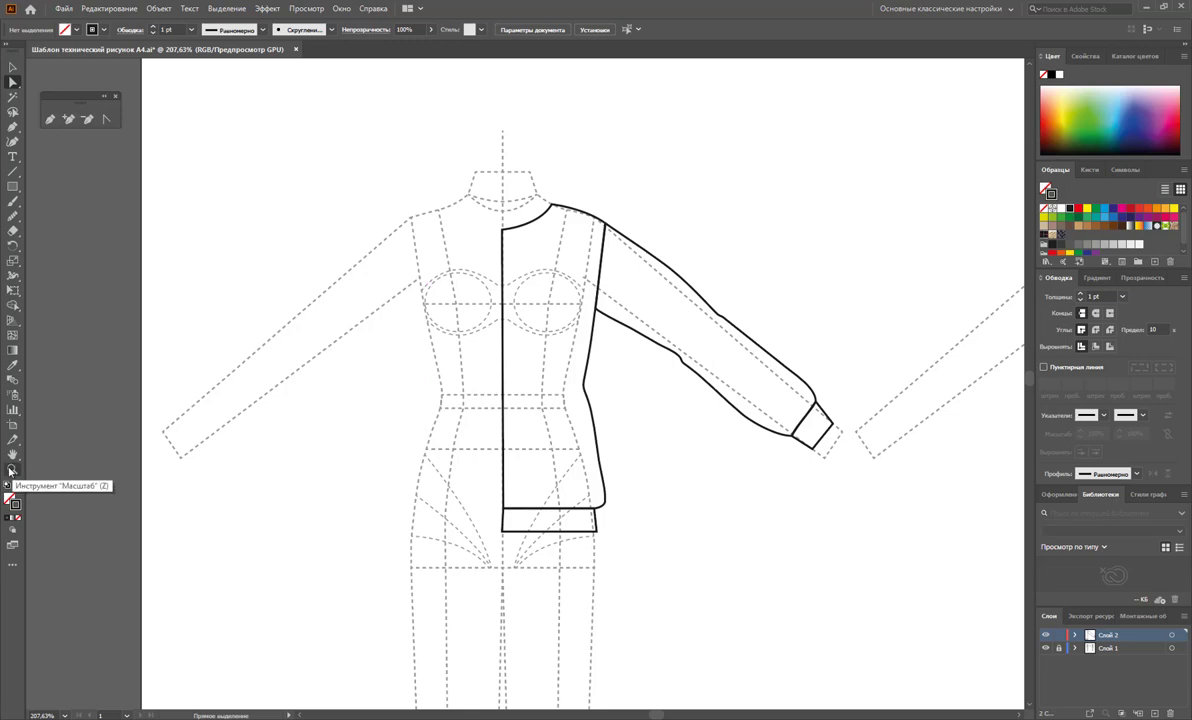
Step: Draw a pointed collar curving from the neckline up to the shoulder
{"action": "left_click", "coordinate": [49, 118]}
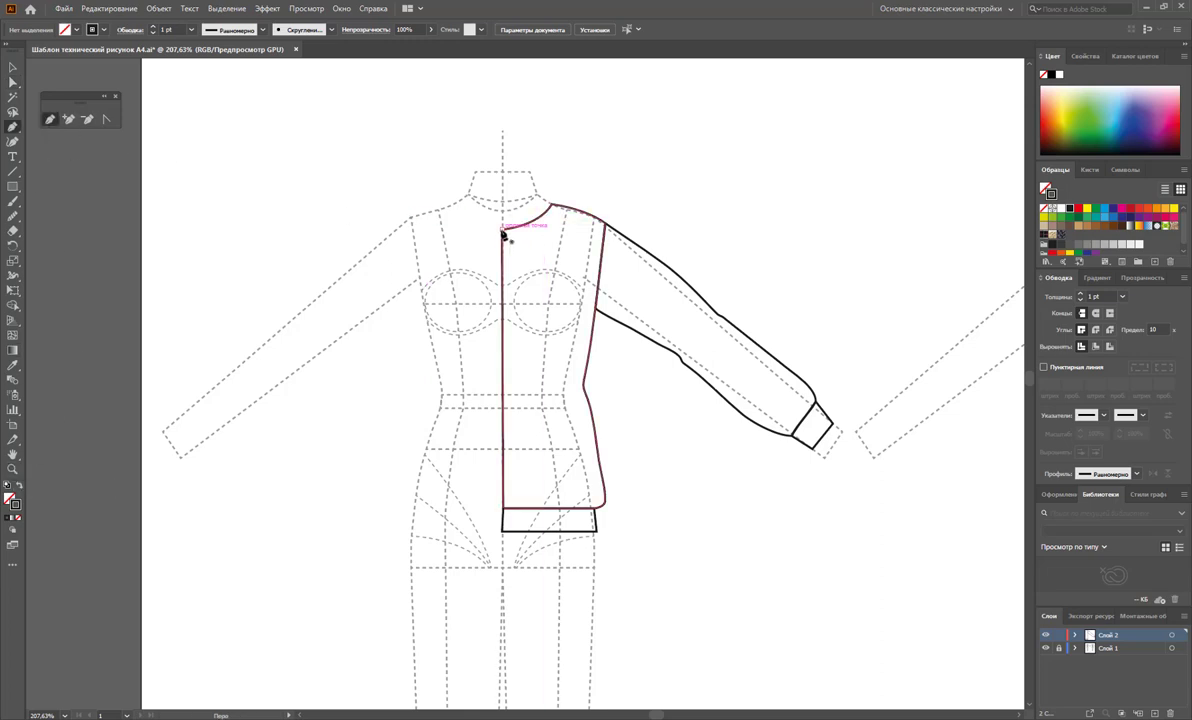
{"action": "left_click", "coordinate": [503, 231]}
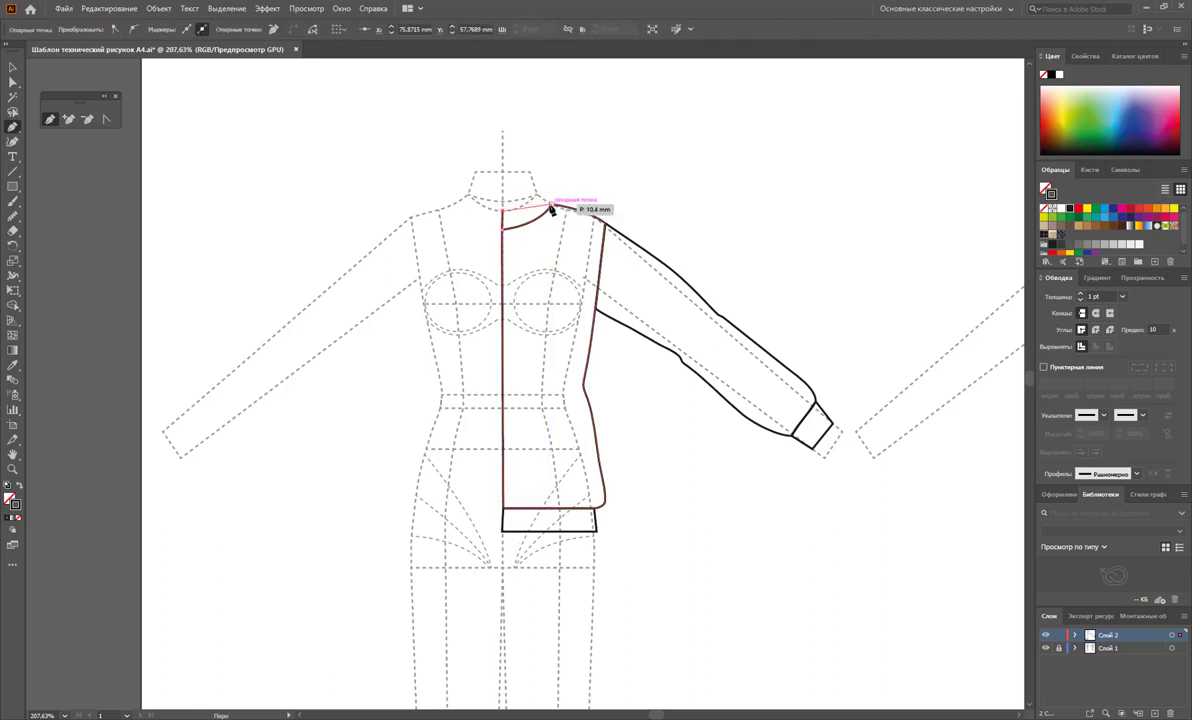
{"action": "left_click_drag", "start_coordinate": [552, 207], "coordinate": [584, 201]}
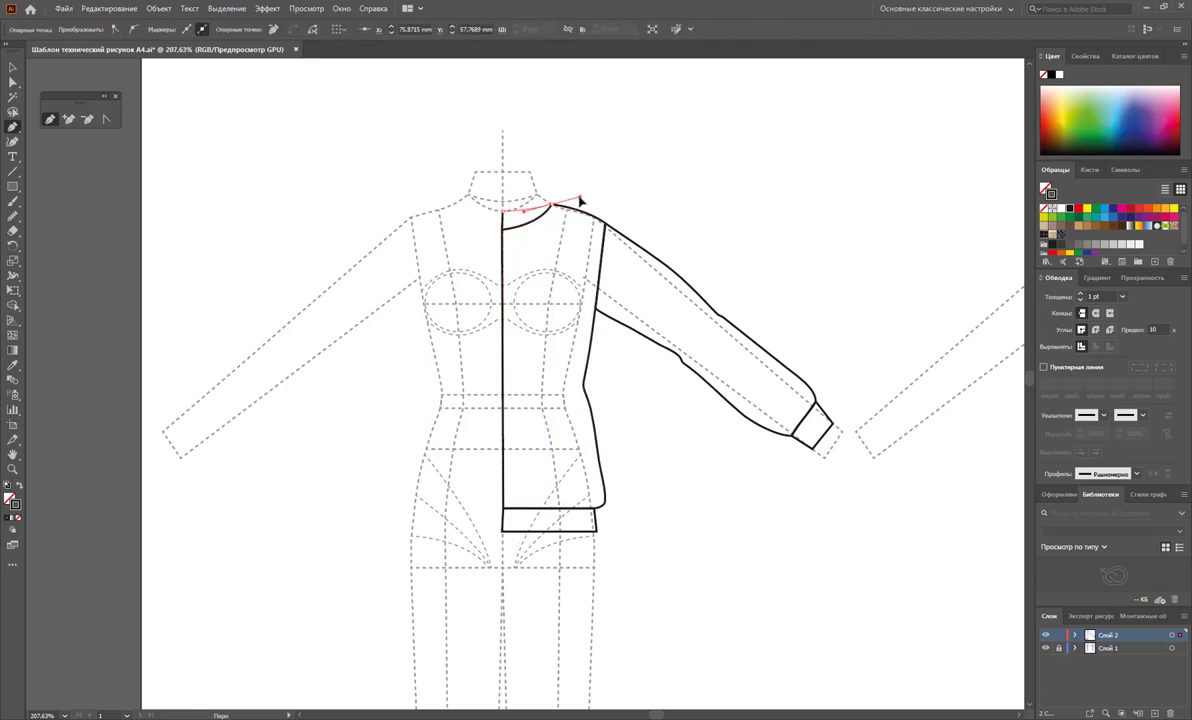
{"action": "left_click_drag", "start_coordinate": [531, 250], "coordinate": [505, 232]}
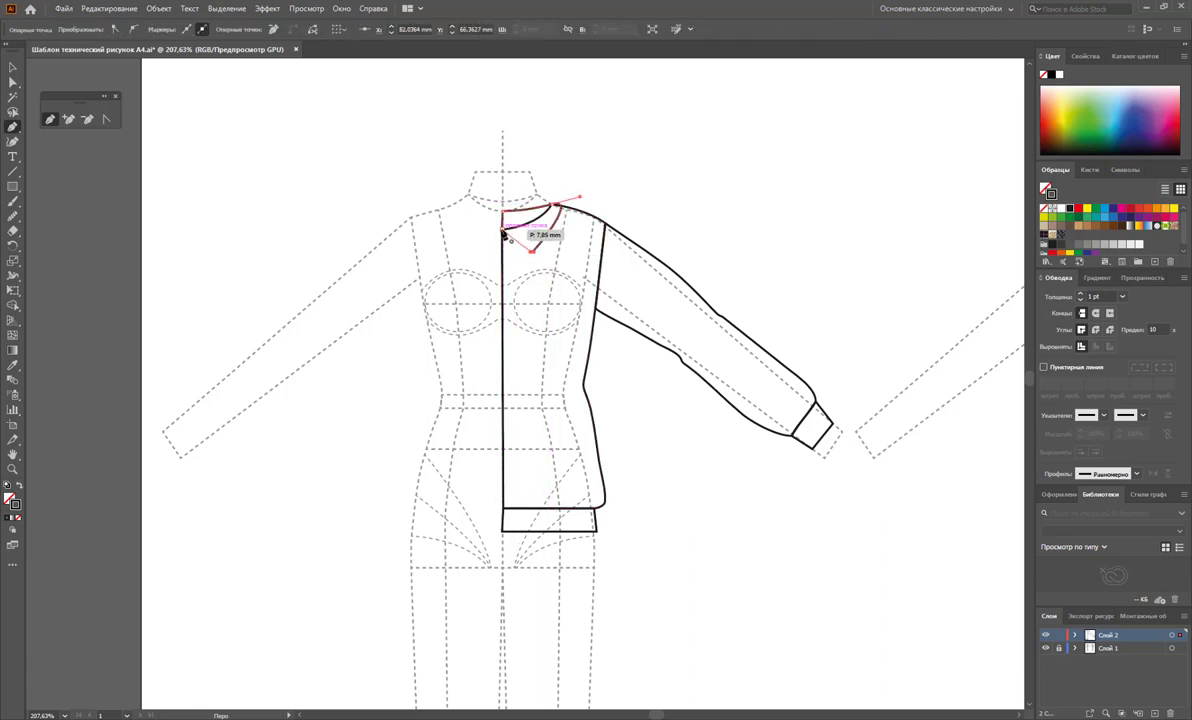
{"action": "key", "text": "v"}
Step: Place a copy of the collared bodice half to the left
{"action": "left_click", "coordinate": [539, 141]}
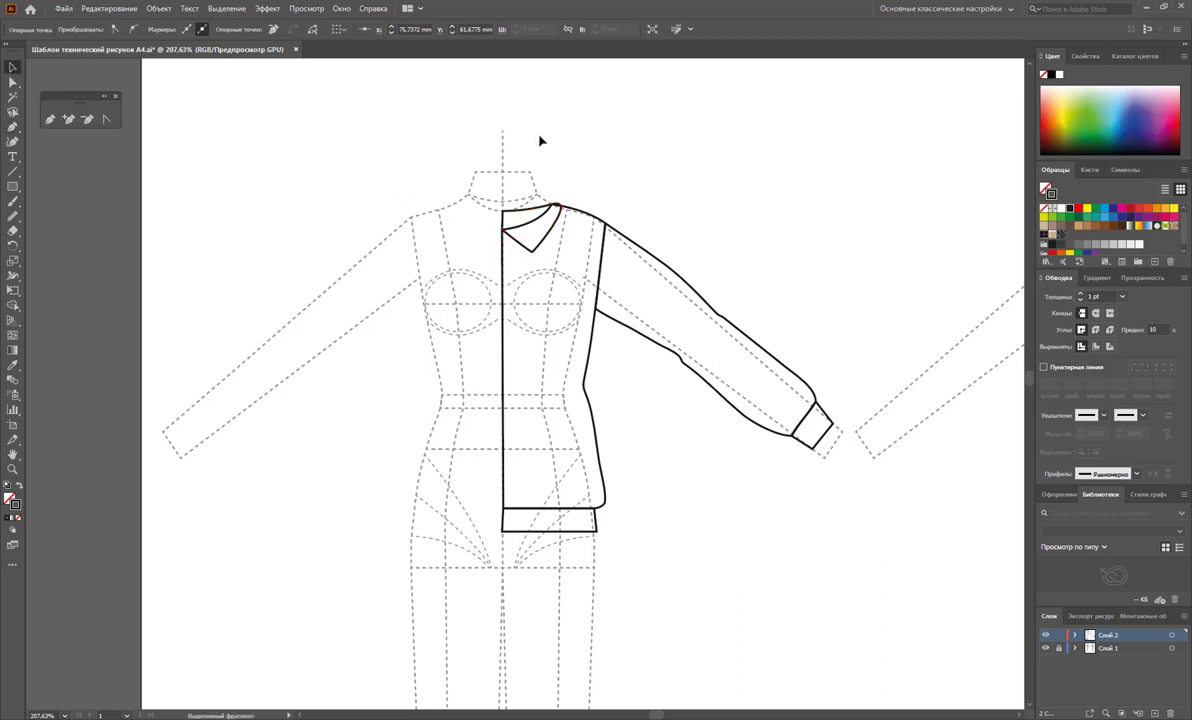
{"action": "left_click", "coordinate": [540, 232]}
{"action": "left_click_drag", "start_coordinate": [578, 205], "coordinate": [362, 204]}
{"action": "left_click", "coordinate": [351, 157]}
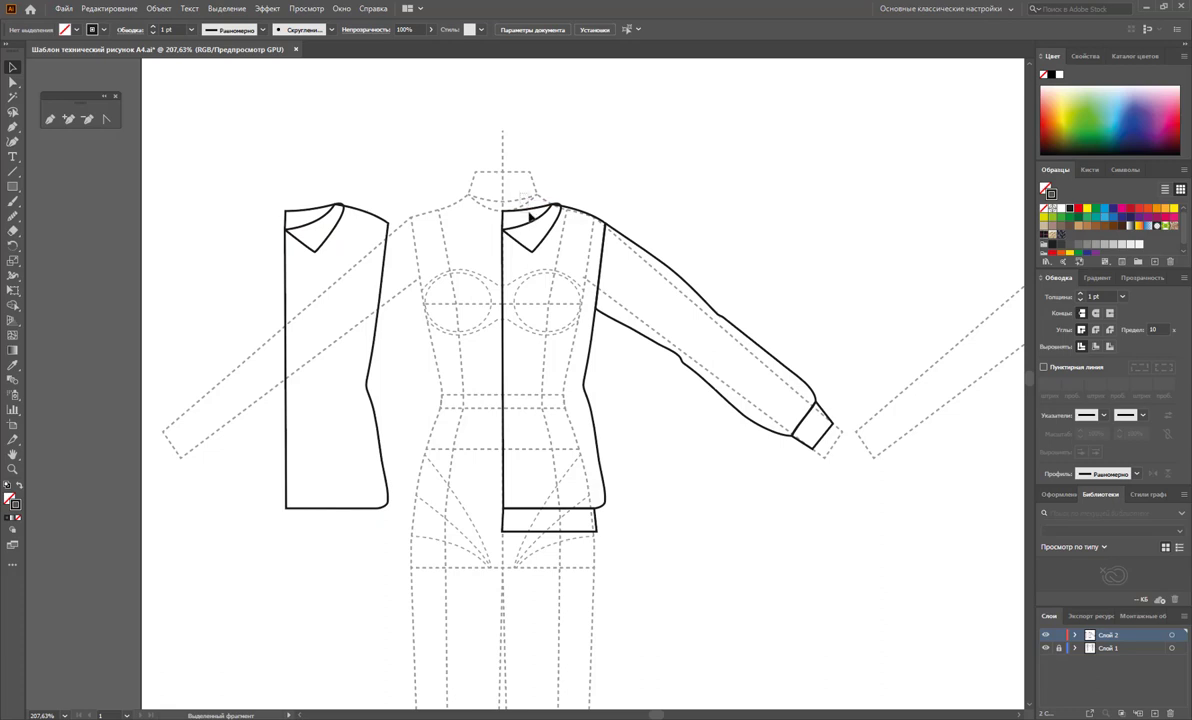
Step: Try moving the collar piece onto the left copy, then undo those moves
{"action": "left_click", "coordinate": [531, 215]}
{"action": "left_click_drag", "start_coordinate": [535, 213], "coordinate": [453, 211]}
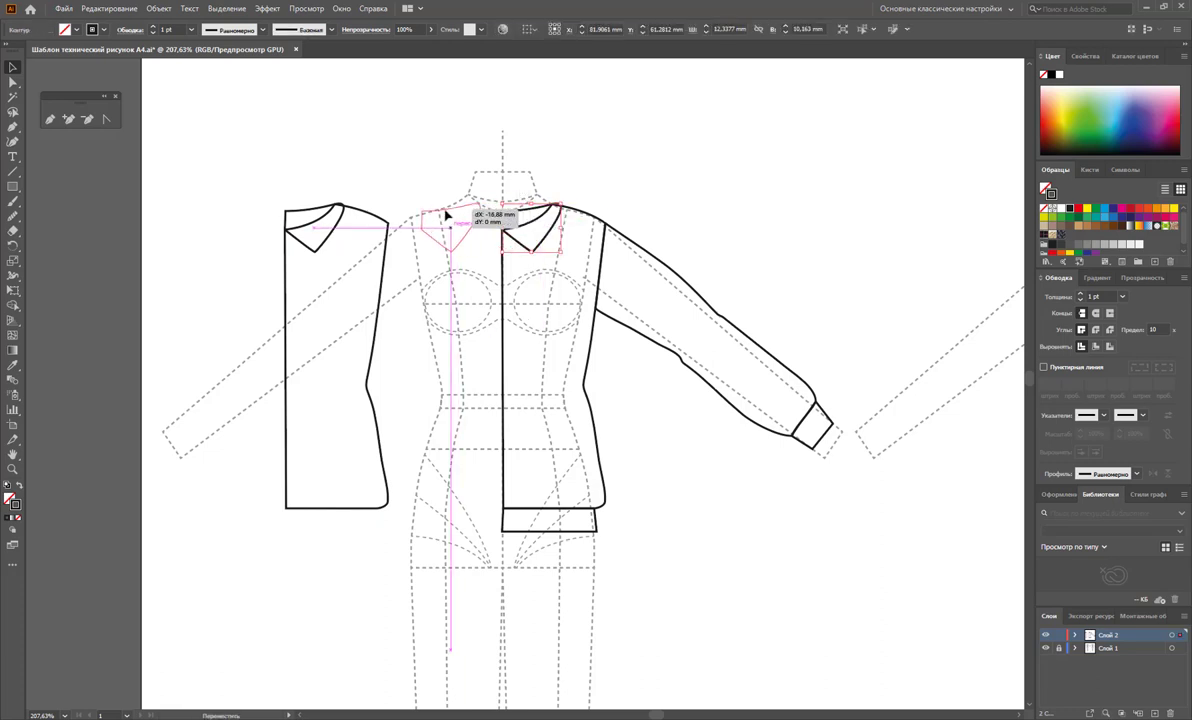
{"action": "left_click", "coordinate": [648, 197]}
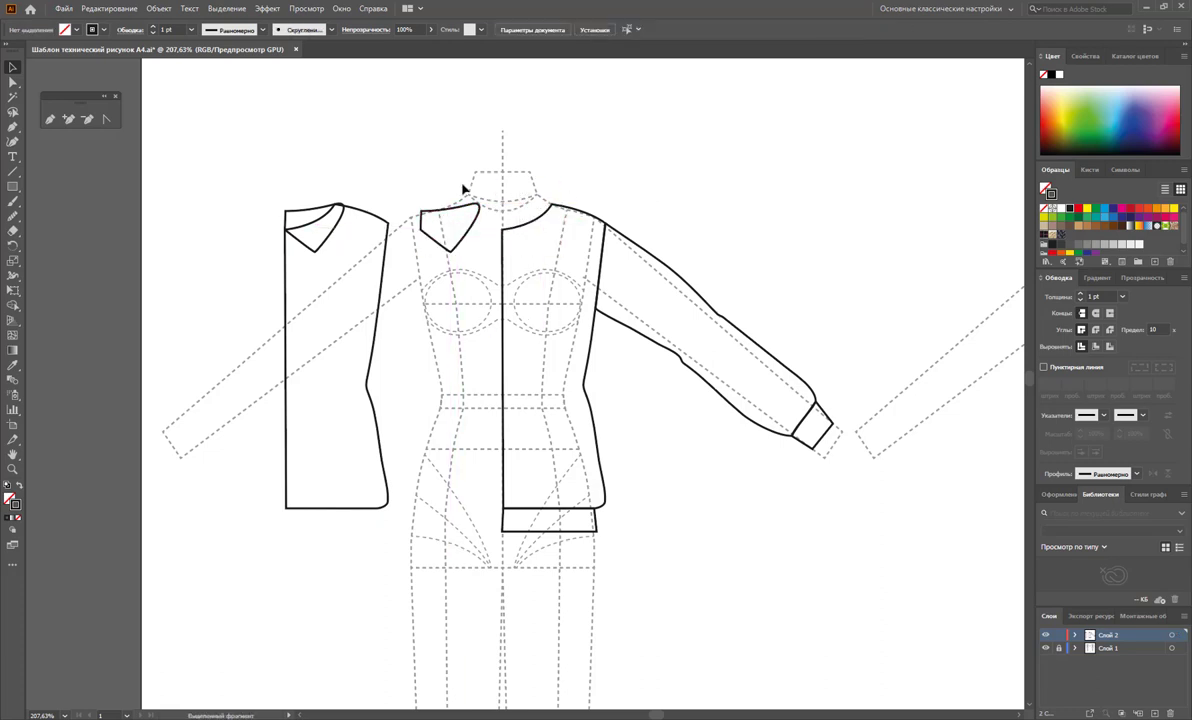
{"action": "left_click_drag", "start_coordinate": [455, 226], "coordinate": [345, 207]}
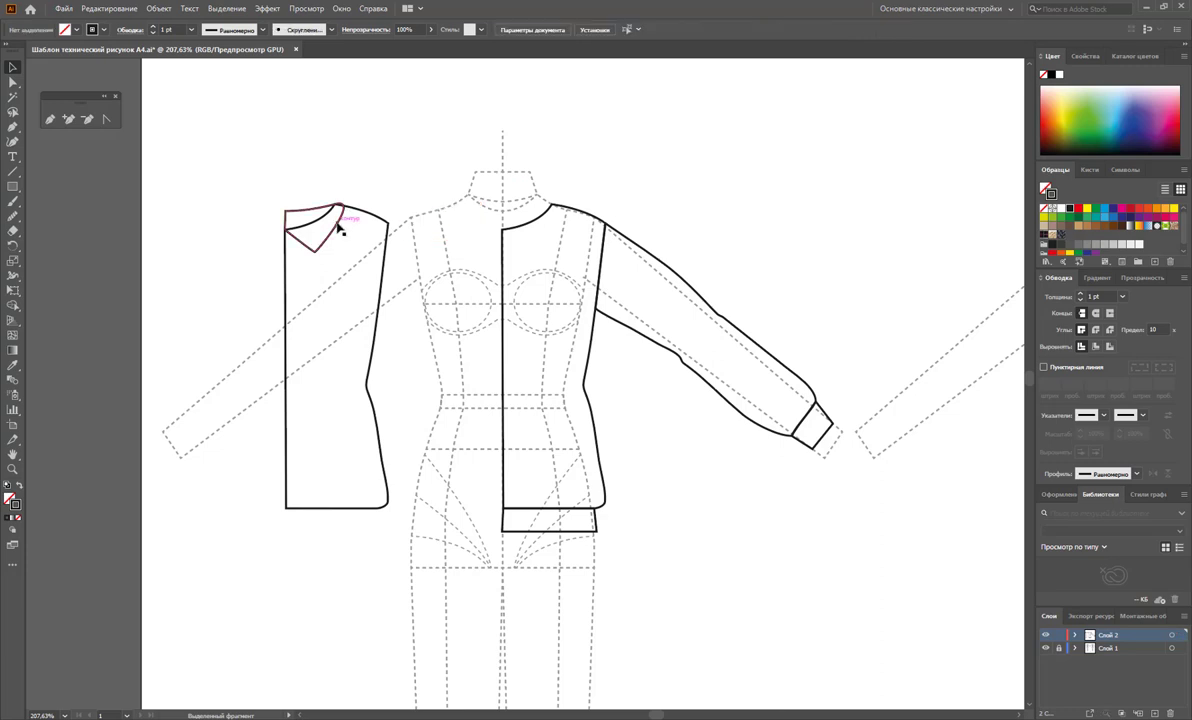
{"action": "left_click", "coordinate": [340, 228]}
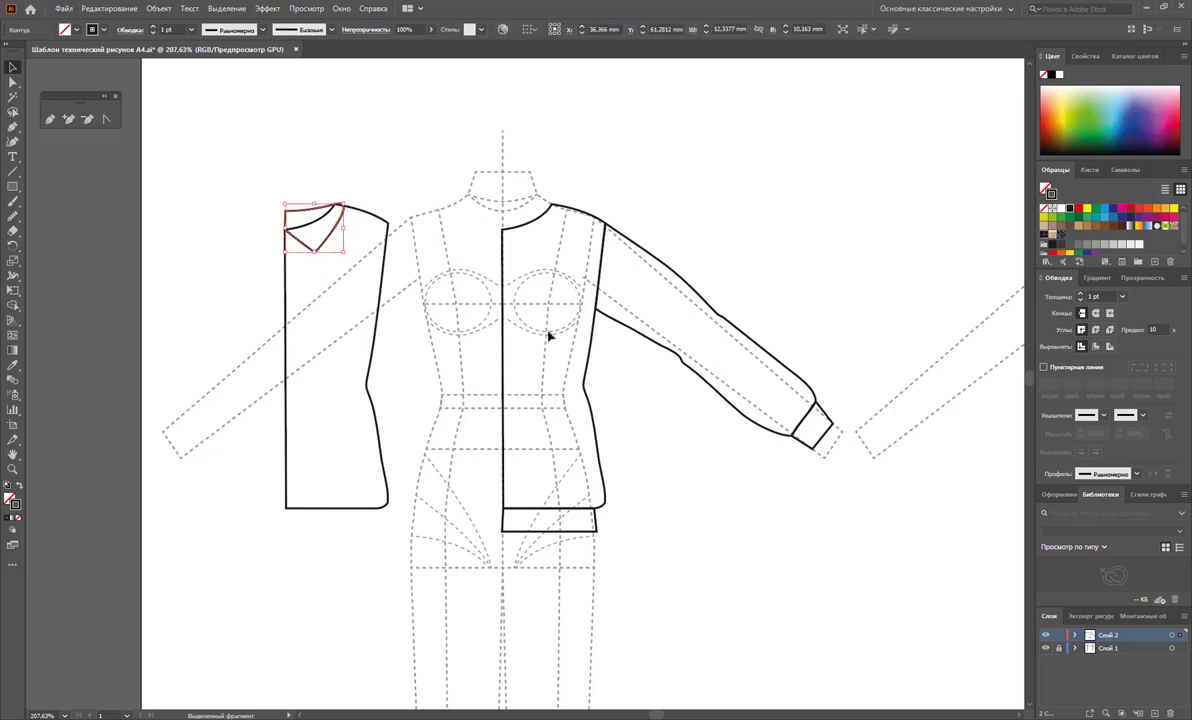
{"action": "key", "text": "ctrl+z"}
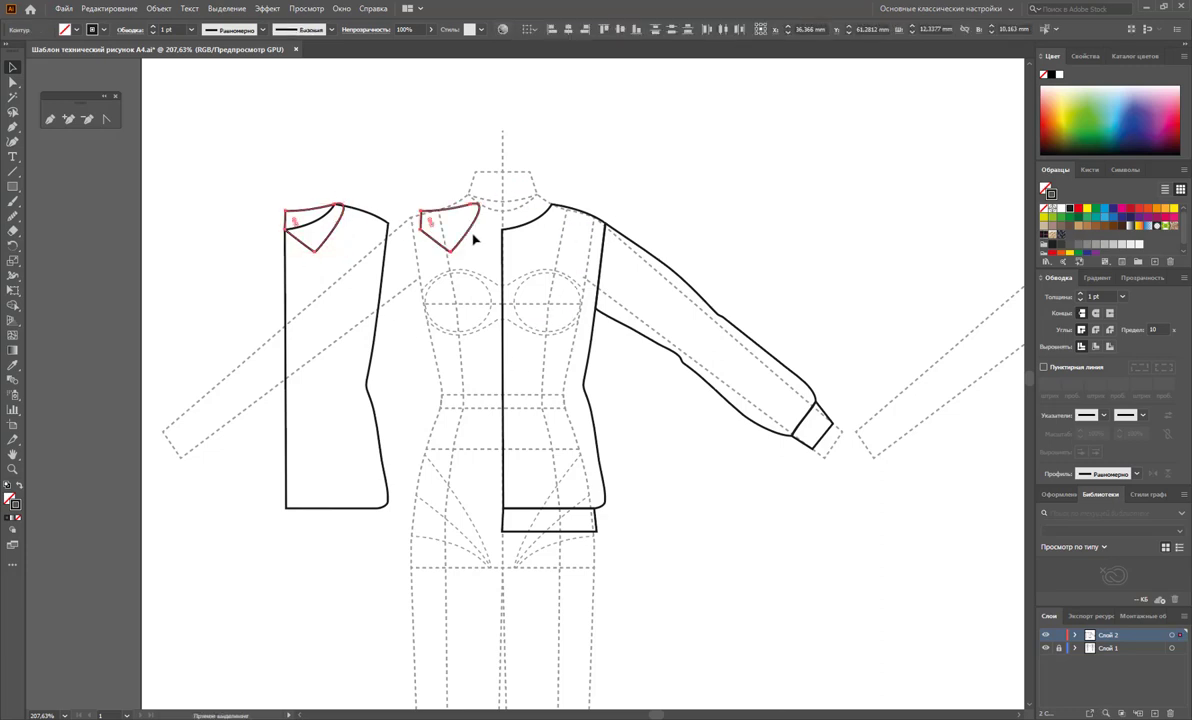
{"action": "key", "text": "ctrl+z"}
{"action": "left_click", "coordinate": [391, 194]}
Step: Delete the old left copy and duplicate the right front bodice left of the croquis
{"action": "left_click", "coordinate": [303, 233]}
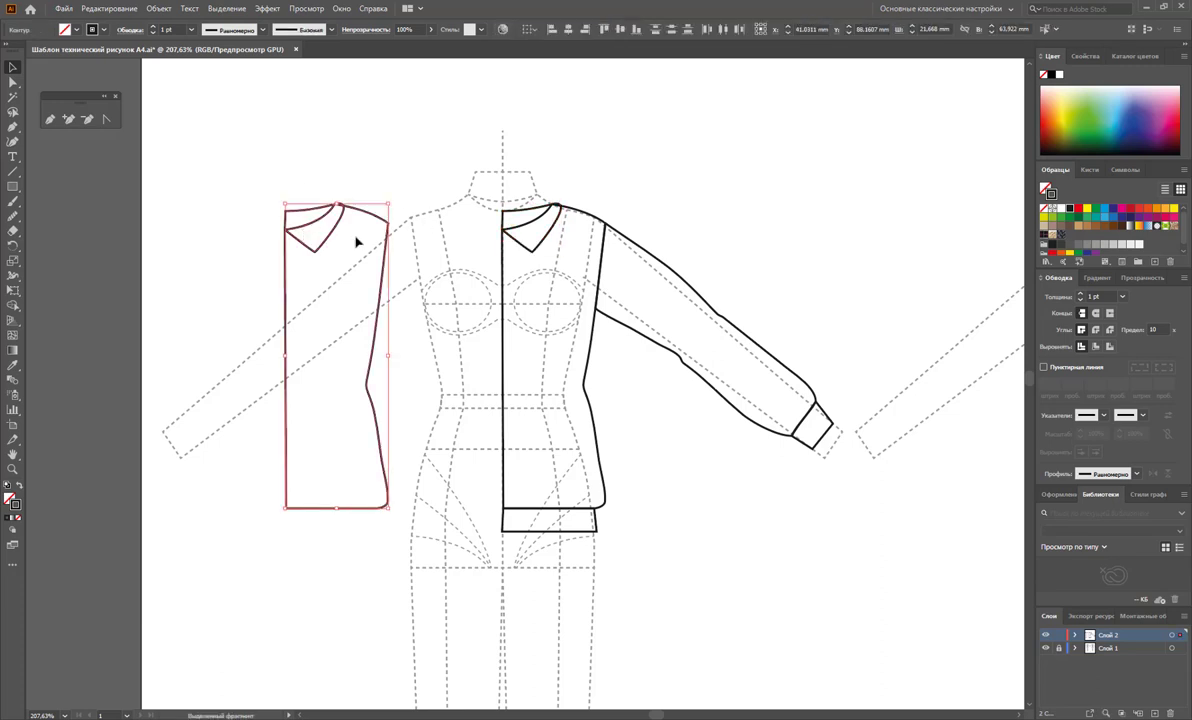
{"action": "key", "text": "Delete"}
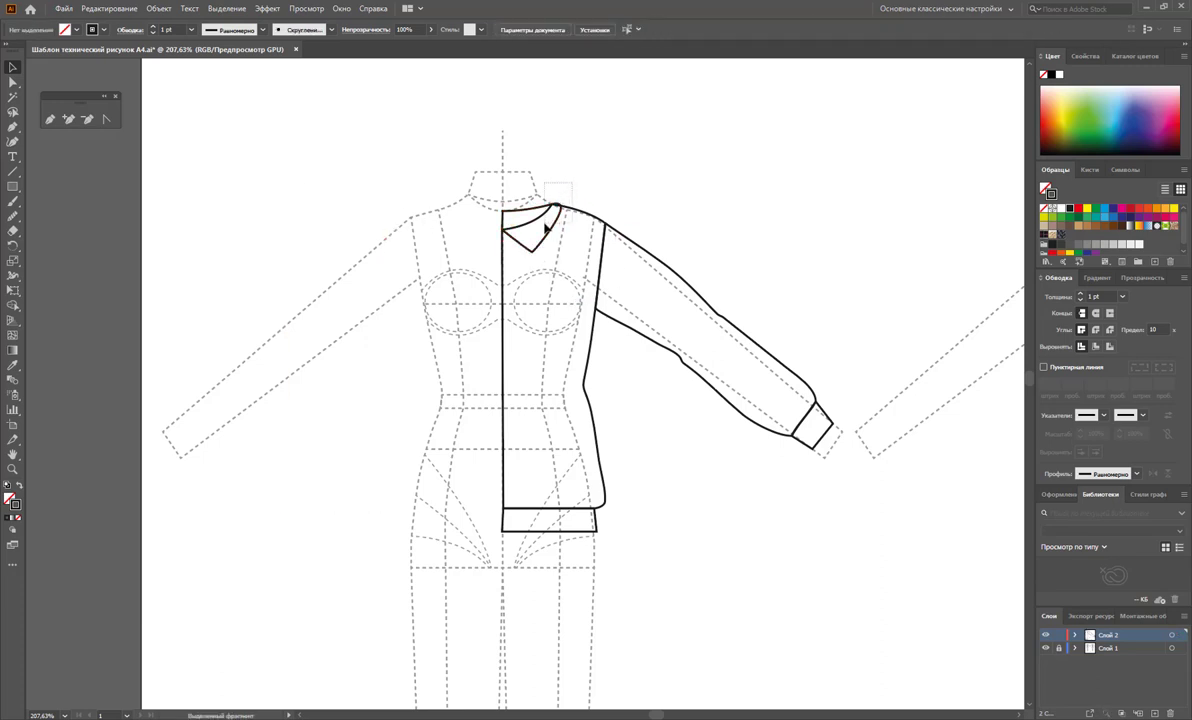
{"action": "left_click", "coordinate": [555, 222]}
{"action": "left_click_drag", "start_coordinate": [581, 213], "coordinate": [335, 212]}
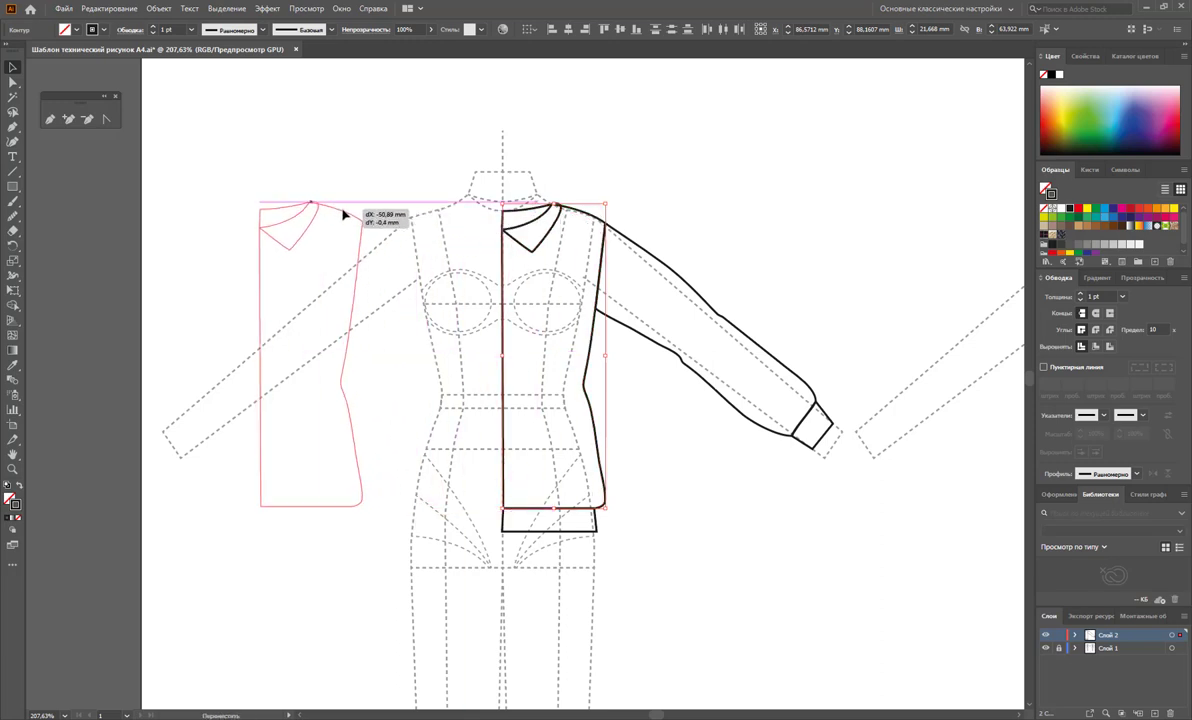
{"action": "mouse_move", "coordinate": [335, 212]}
{"action": "left_mouse_down"}
{"action": "mouse_move", "coordinate": [329, 133]}
{"action": "mouse_move", "coordinate": [347, 233]}
{"action": "mouse_move", "coordinate": [400, 255]}
{"action": "mouse_move", "coordinate": [367, 226]}
{"action": "mouse_move", "coordinate": [819, 245]}
{"action": "mouse_move", "coordinate": [663, 258]}
{"action": "mouse_move", "coordinate": [790, 412]}
{"action": "mouse_move", "coordinate": [490, 340]}
{"action": "mouse_move", "coordinate": [561, 32]}
{"action": "mouse_move", "coordinate": [521, 306]}
{"action": "mouse_move", "coordinate": [376, 290]}
{"action": "left_mouse_up"}
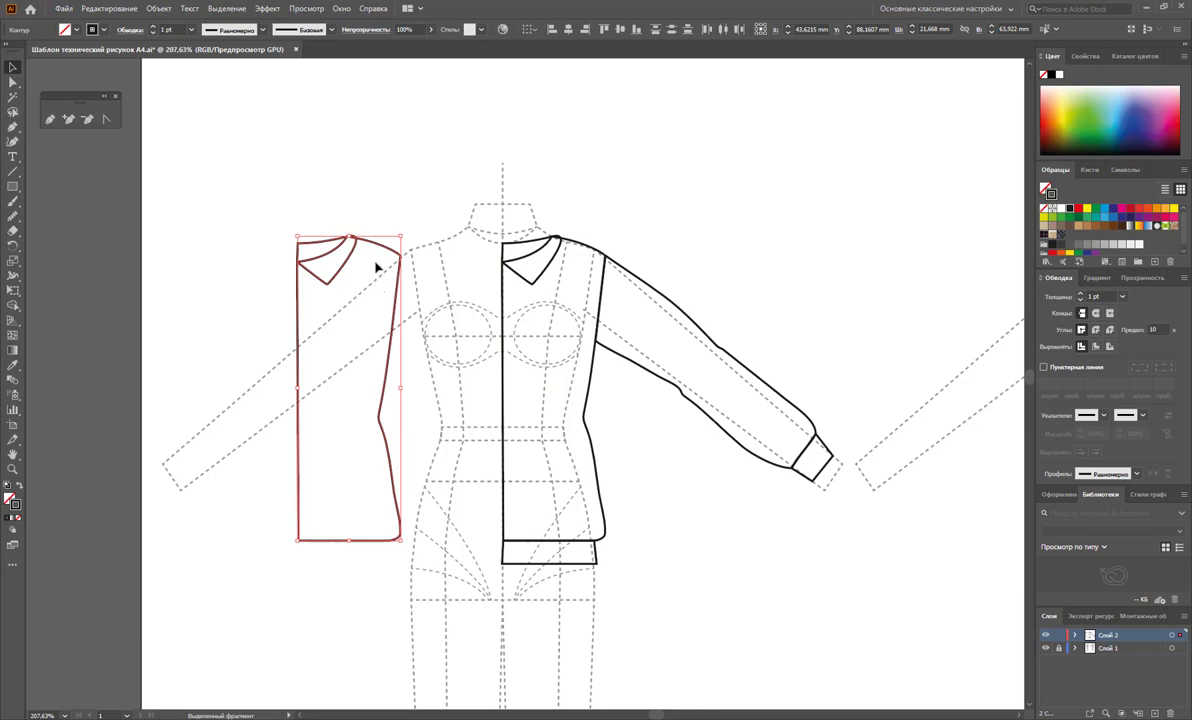
{"action": "left_click", "coordinate": [341, 8]}
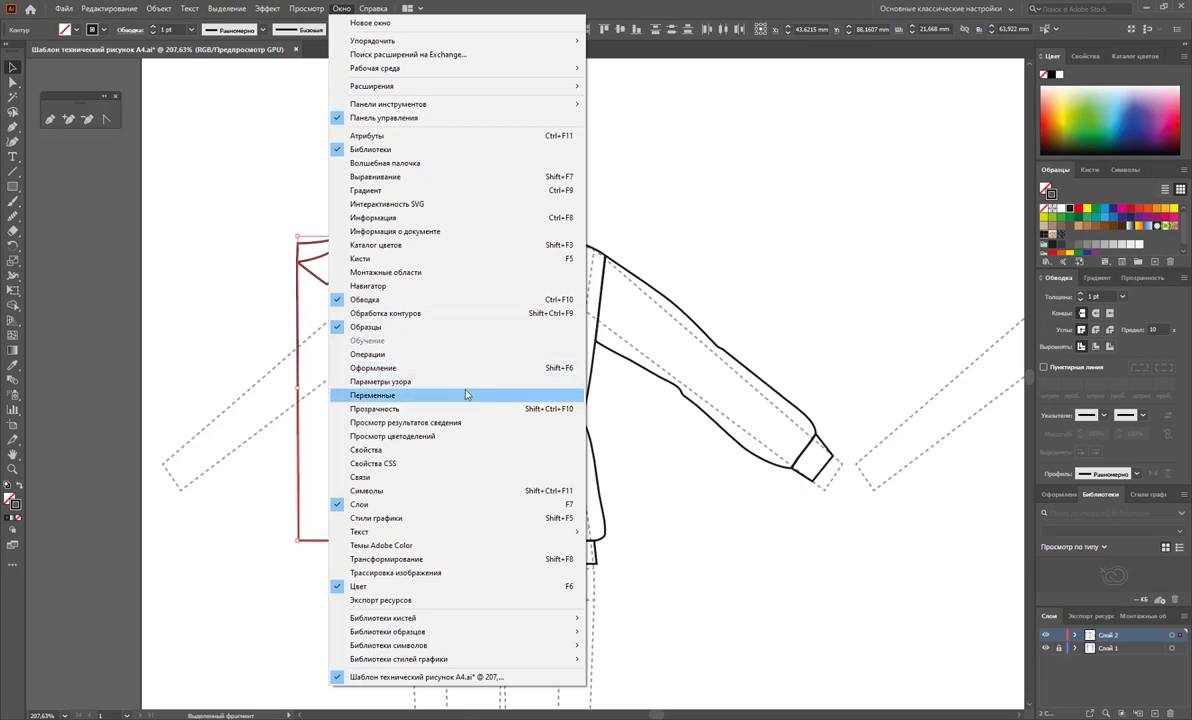
Step: Divide the left copy with Pathfinder, ungroup it, and delete the body piece, keeping the neck band
{"action": "left_click", "coordinate": [447, 313]}
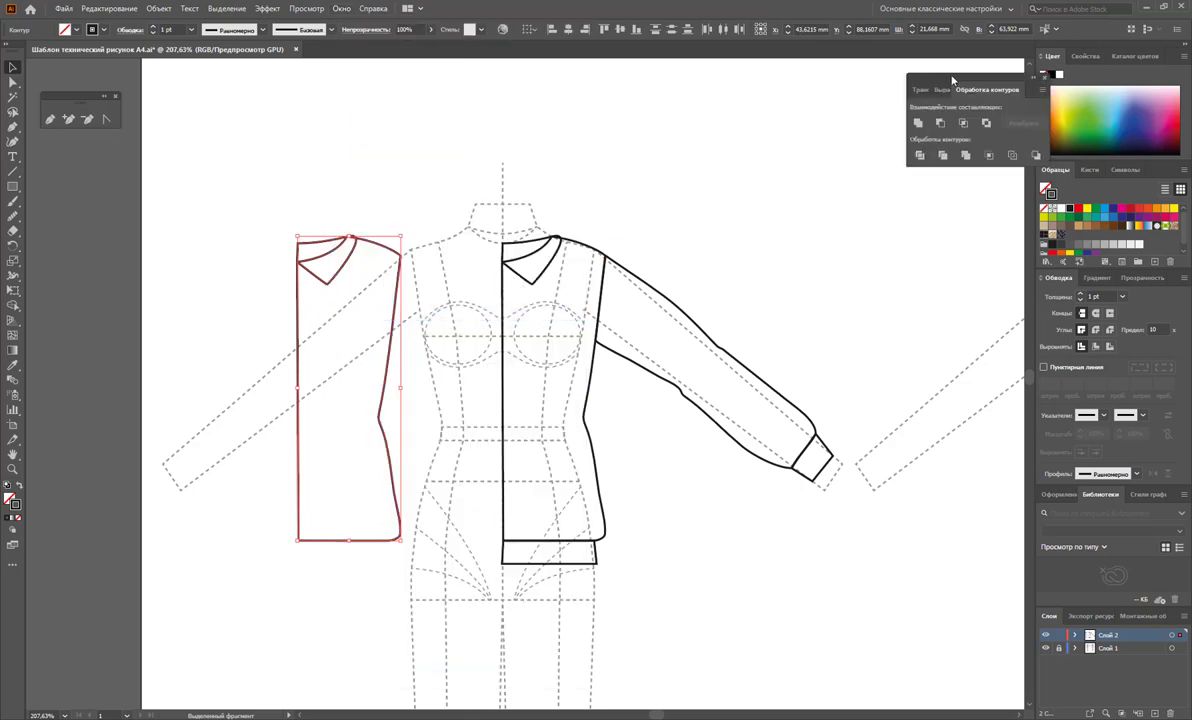
{"action": "left_click_drag", "start_coordinate": [953, 80], "coordinate": [832, 81]}
{"action": "left_click", "coordinate": [412, 186]}
{"action": "left_click", "coordinate": [307, 265]}
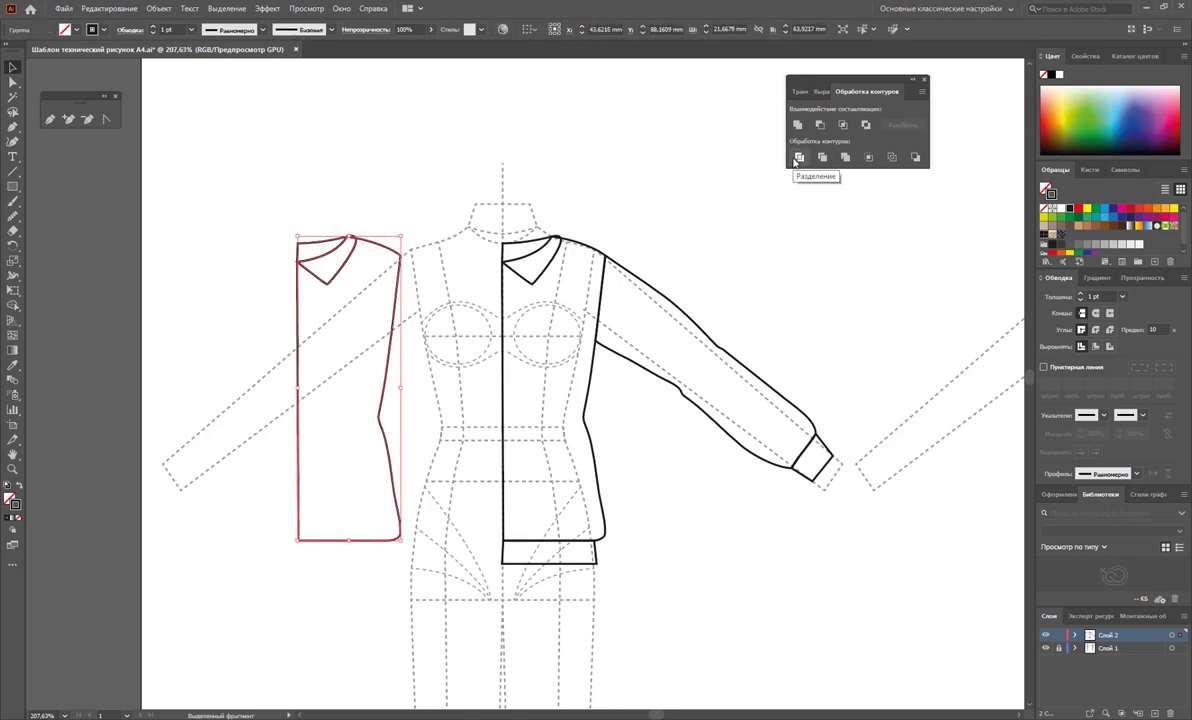
{"action": "right_click", "coordinate": [336, 232]}
{"action": "left_click", "coordinate": [385, 345]}
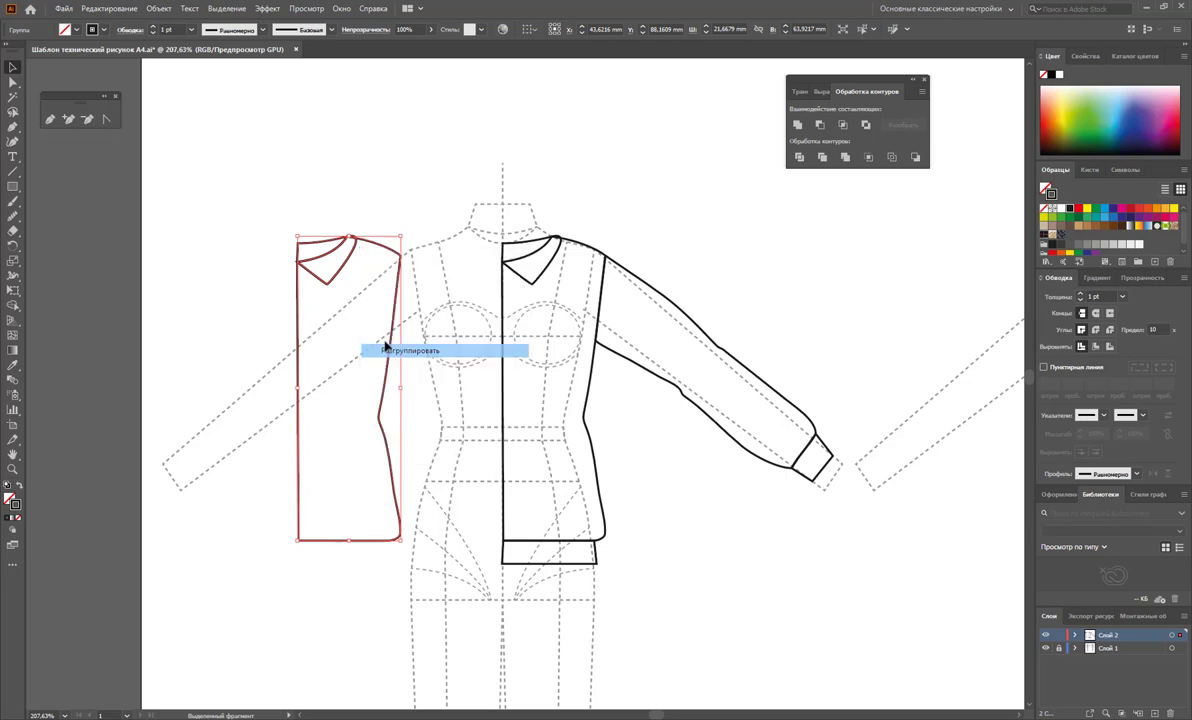
{"action": "left_click", "coordinate": [324, 272]}
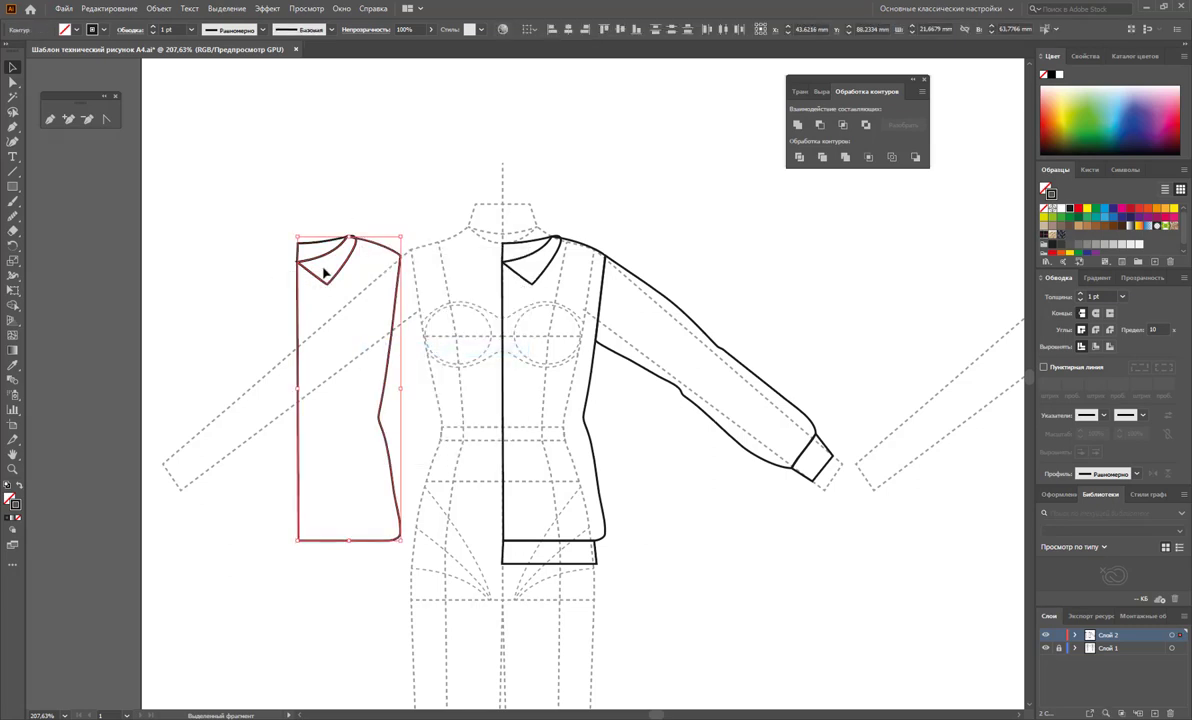
{"action": "key", "text": "Delete"}
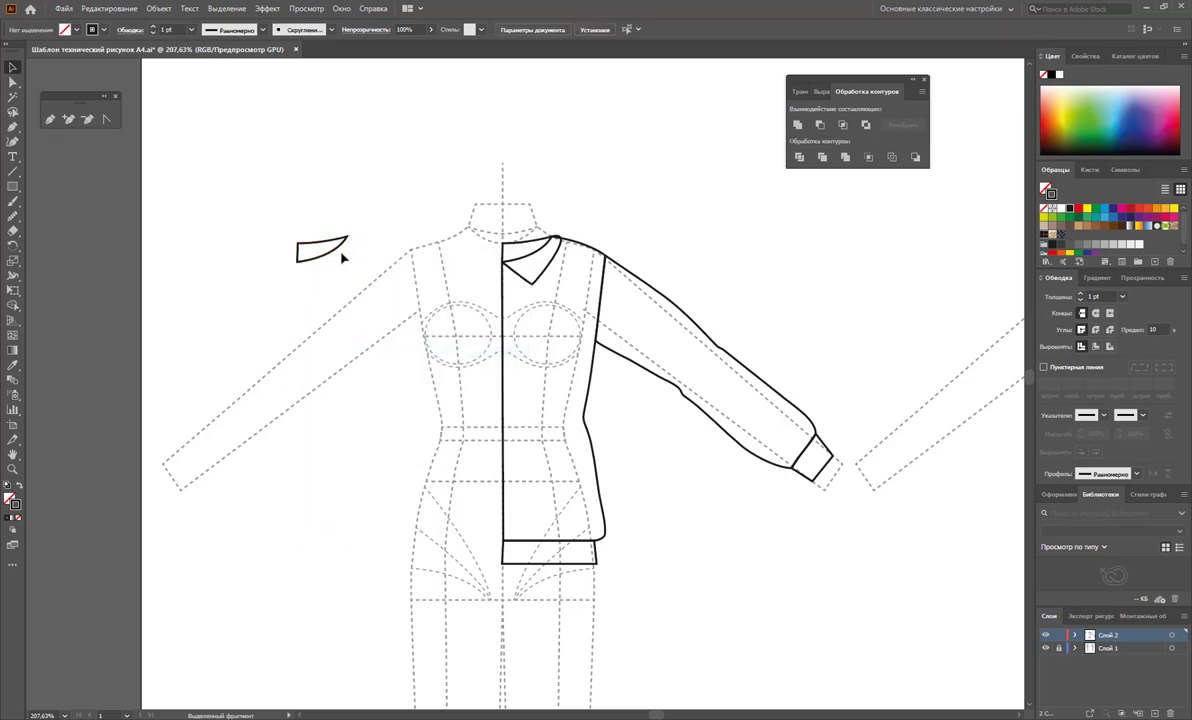
Step: Delete the jacket's old pointed collar and move the neck band onto its neckline
{"action": "left_click_drag", "start_coordinate": [337, 260], "coordinate": [340, 258]}
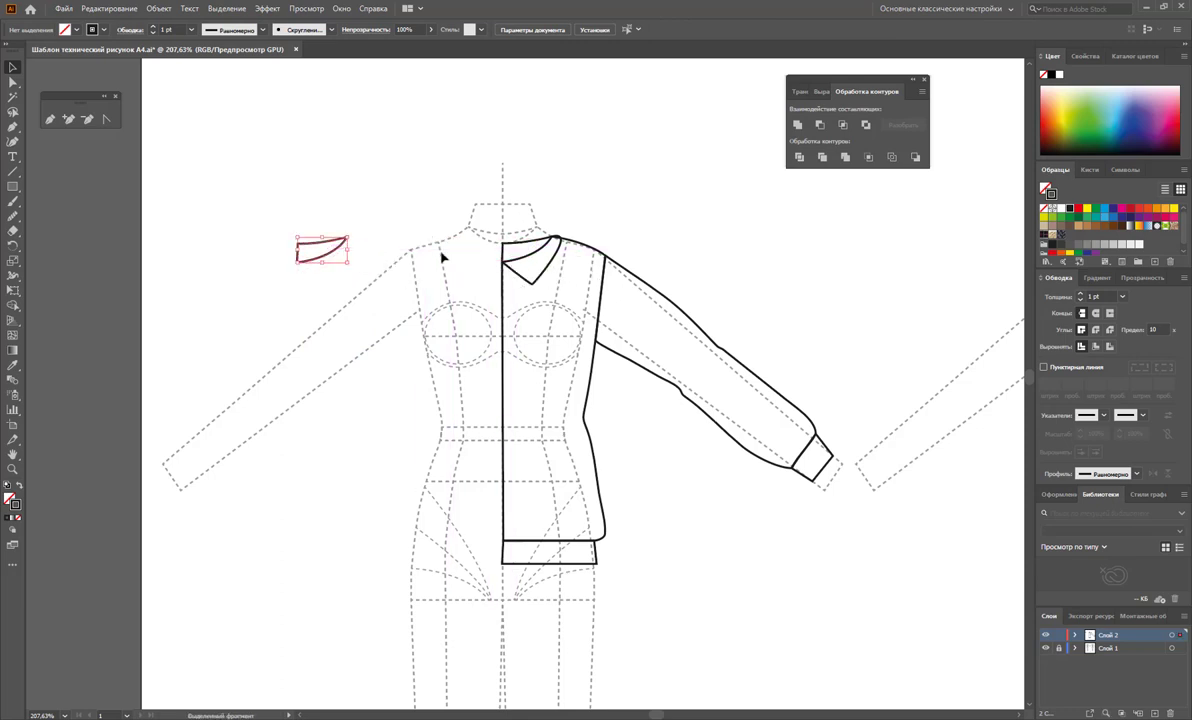
{"action": "left_click", "coordinate": [520, 247]}
{"action": "left_click", "coordinate": [494, 245]}
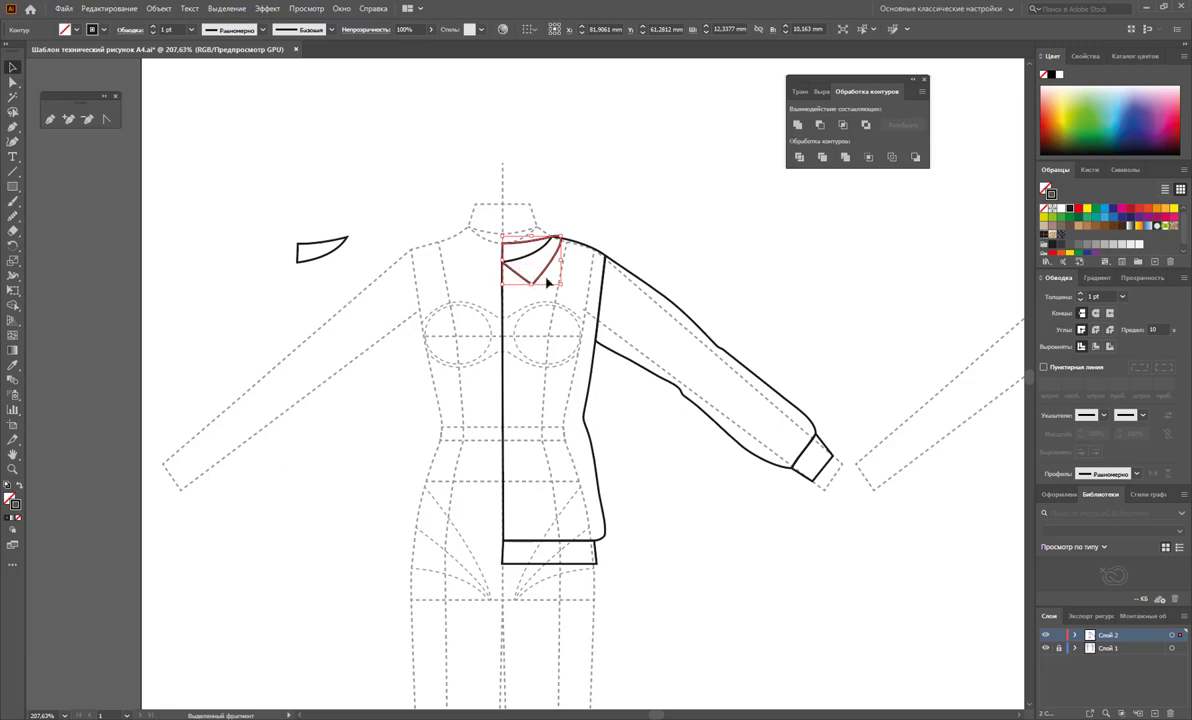
{"action": "key", "text": "Delete"}
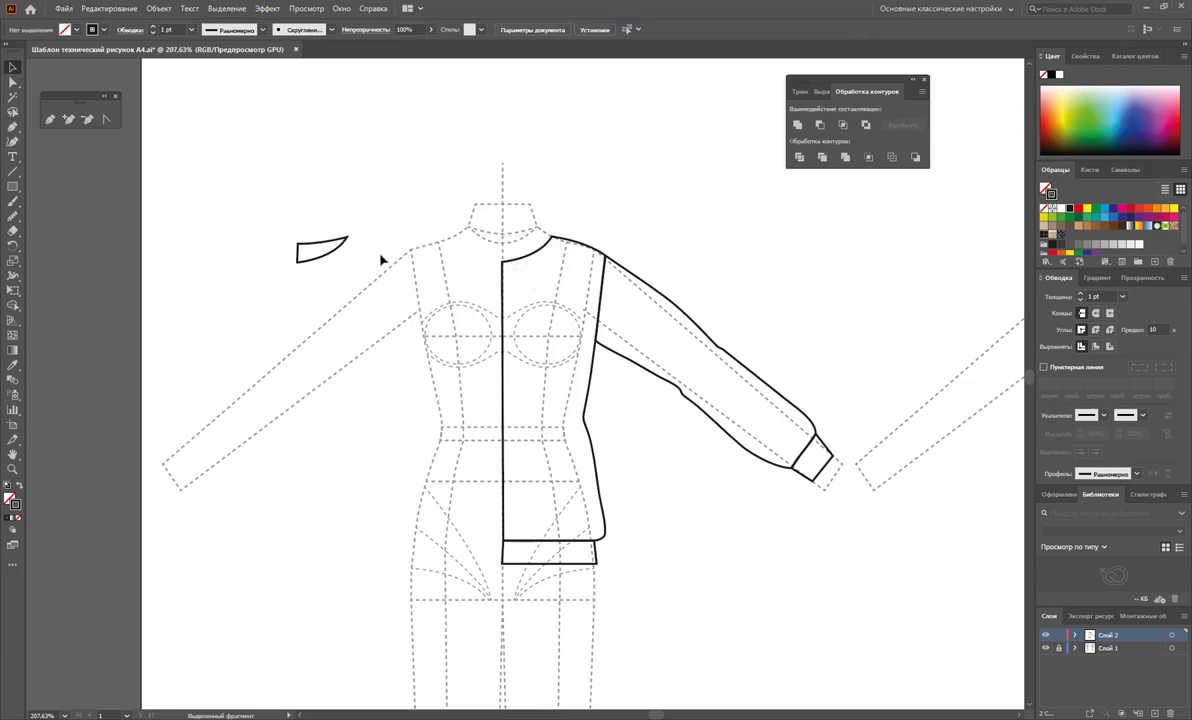
{"action": "left_click_drag", "start_coordinate": [333, 259], "coordinate": [533, 278]}
{"action": "left_click", "coordinate": [640, 236]}
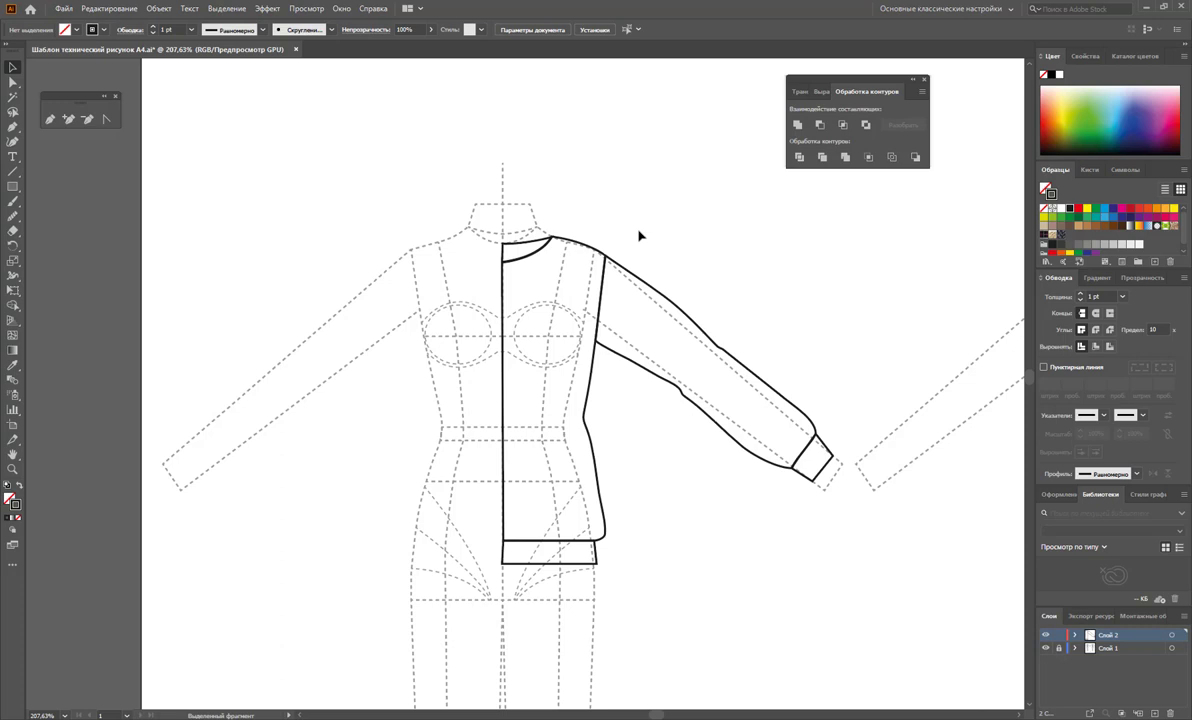
{"action": "left_click", "coordinate": [536, 256]}
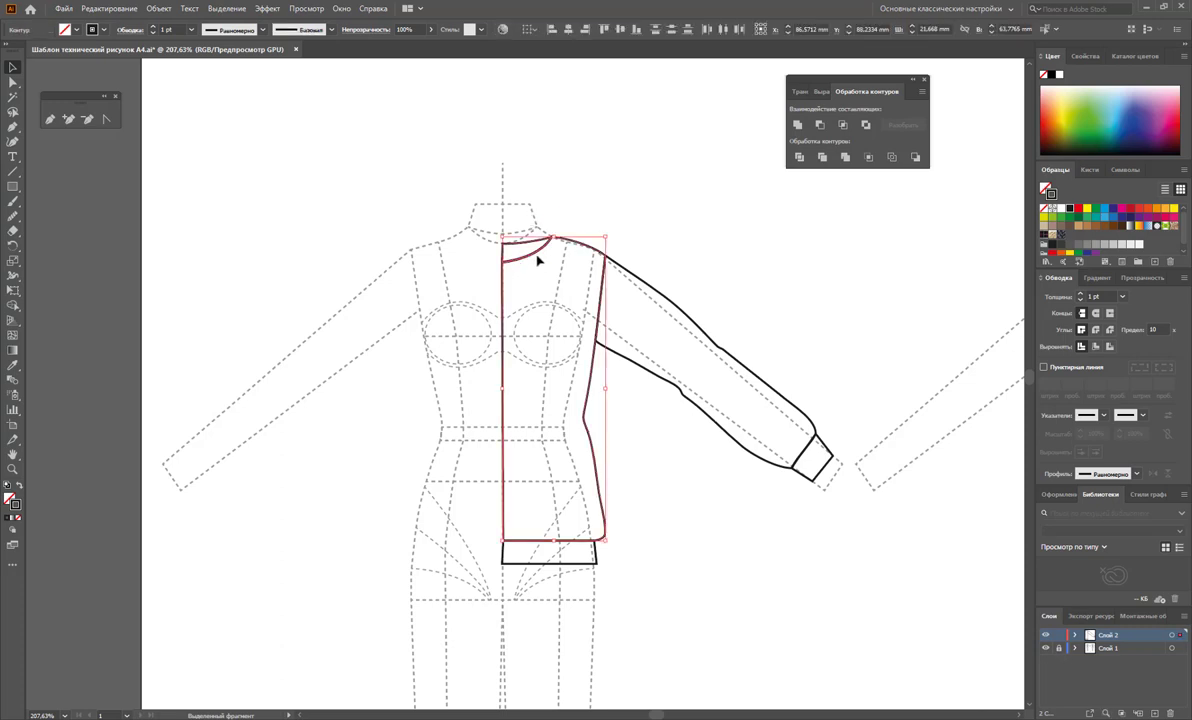
Step: Zoom in on the neckline and check the neck band and body outline
{"action": "left_click", "coordinate": [585, 226]}
{"action": "left_click", "coordinate": [12, 469]}
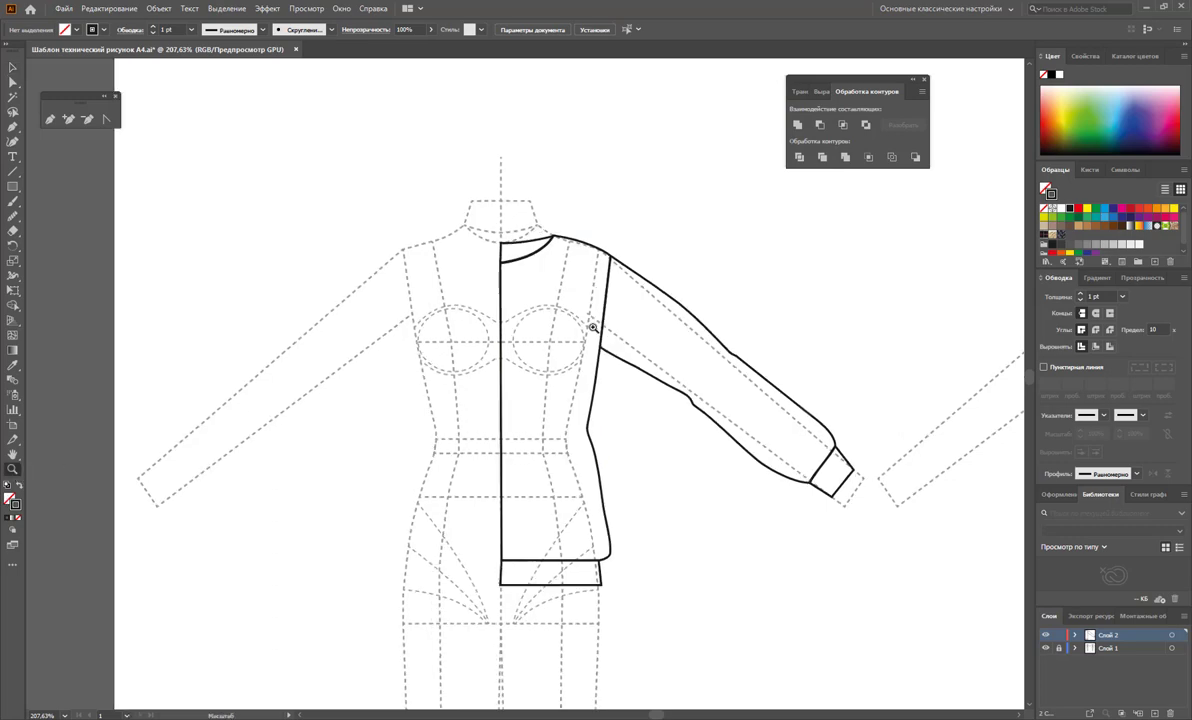
{"action": "left_click_drag", "start_coordinate": [490, 252], "coordinate": [553, 362]}
{"action": "key", "text": "v"}
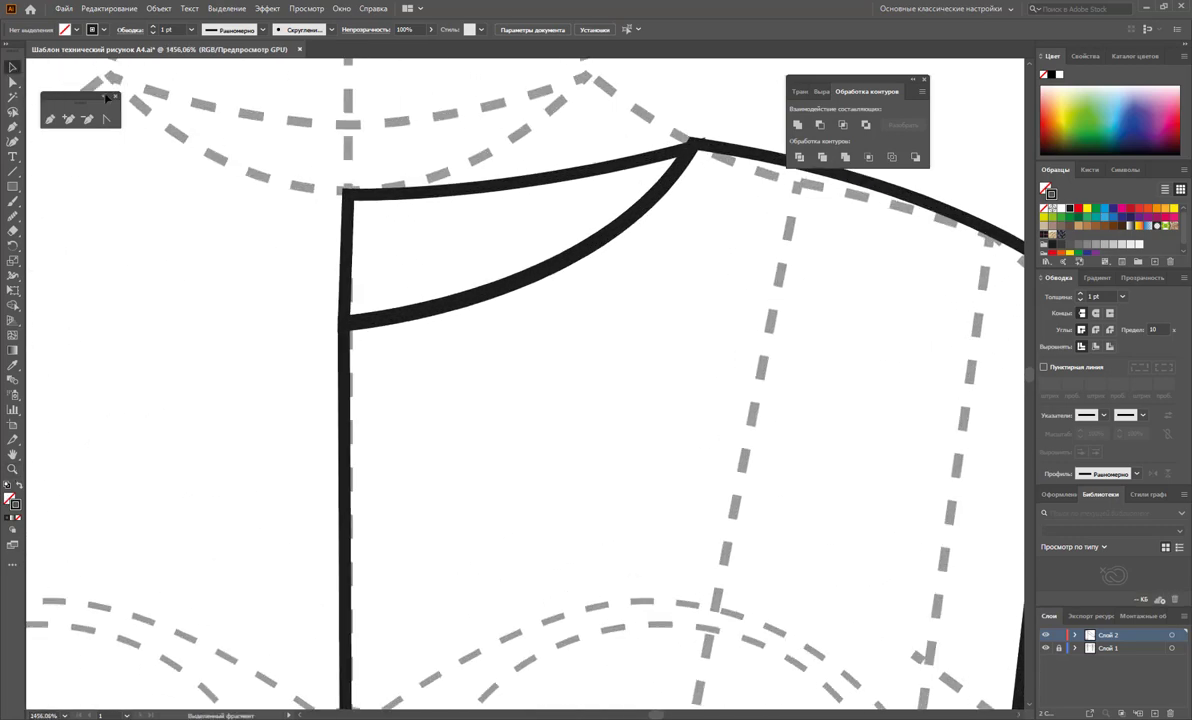
{"action": "left_click", "coordinate": [395, 197]}
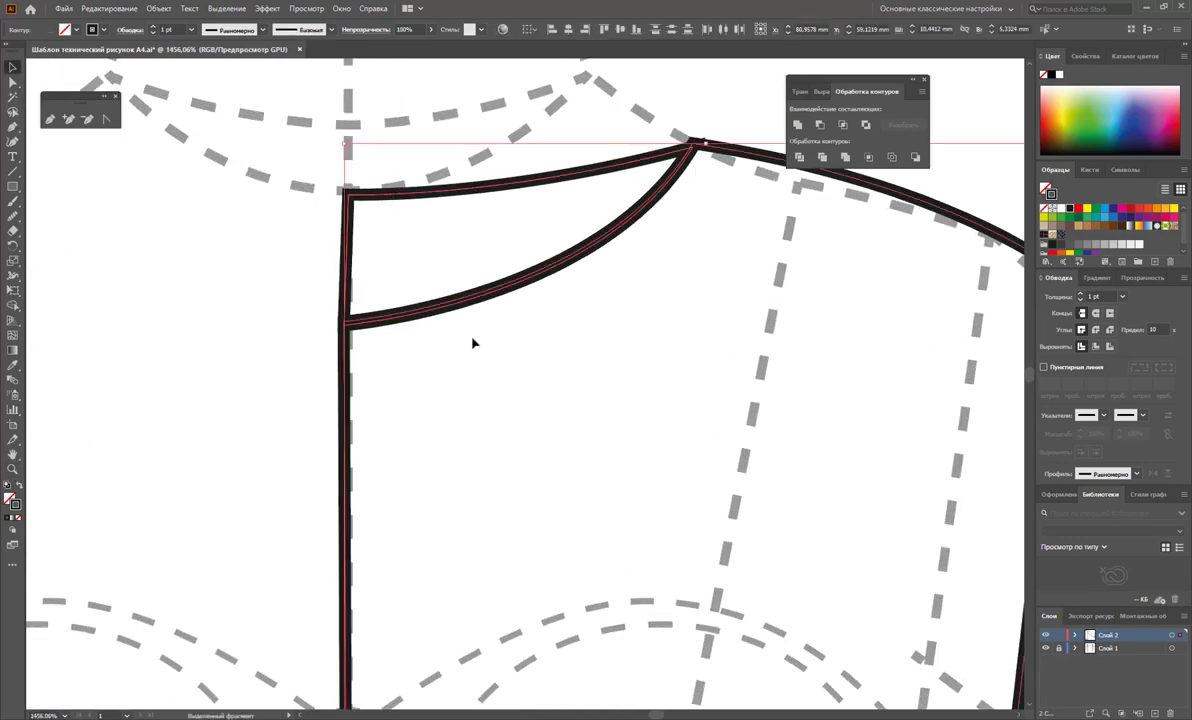
{"action": "left_click", "coordinate": [620, 160]}
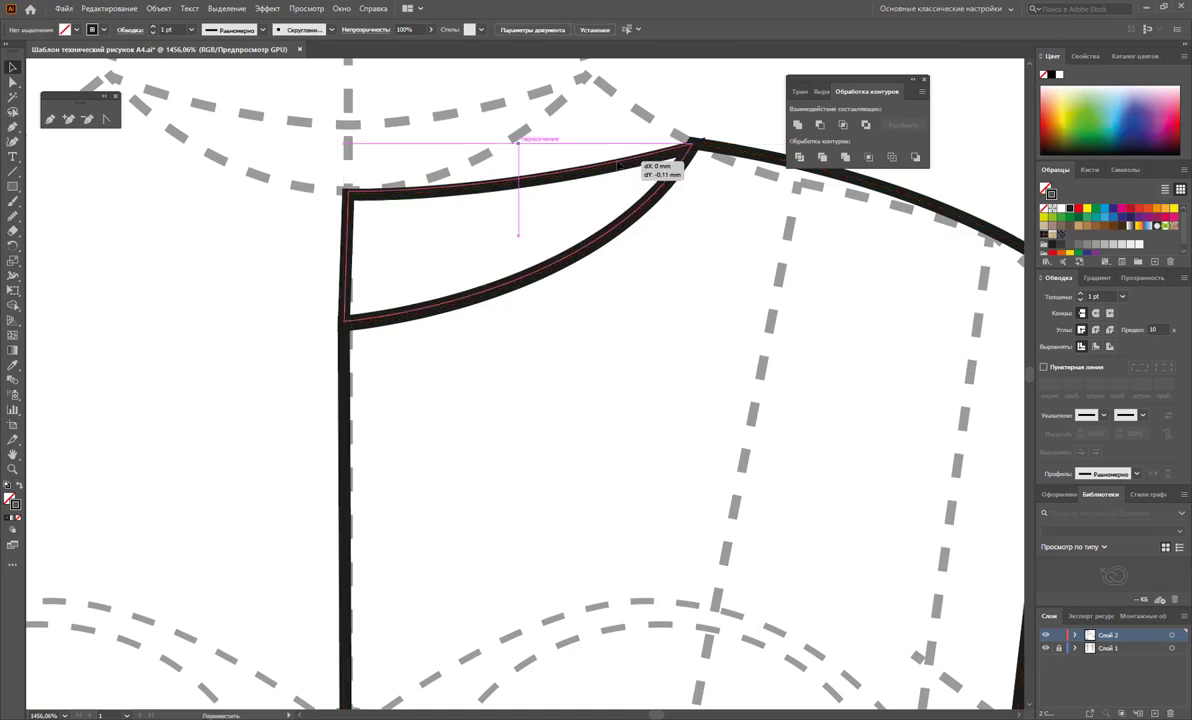
{"action": "left_click", "coordinate": [645, 153]}
{"action": "left_click", "coordinate": [697, 147], "text": "shift"}
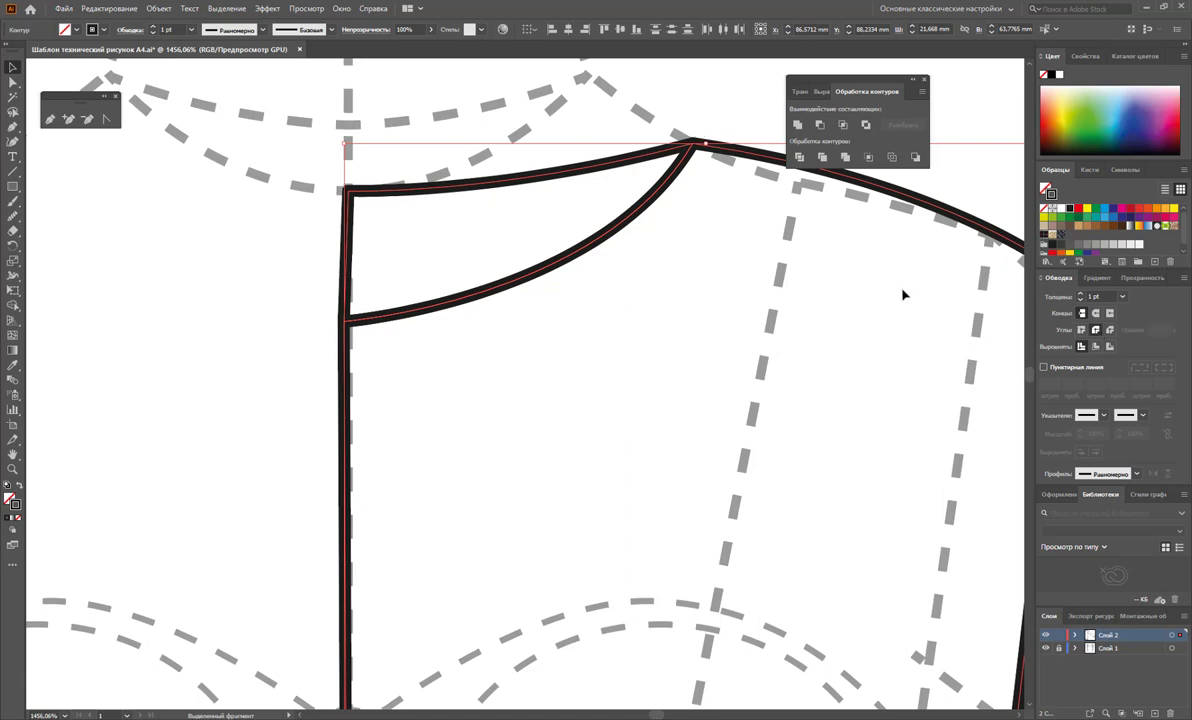
{"action": "left_click", "coordinate": [753, 116]}
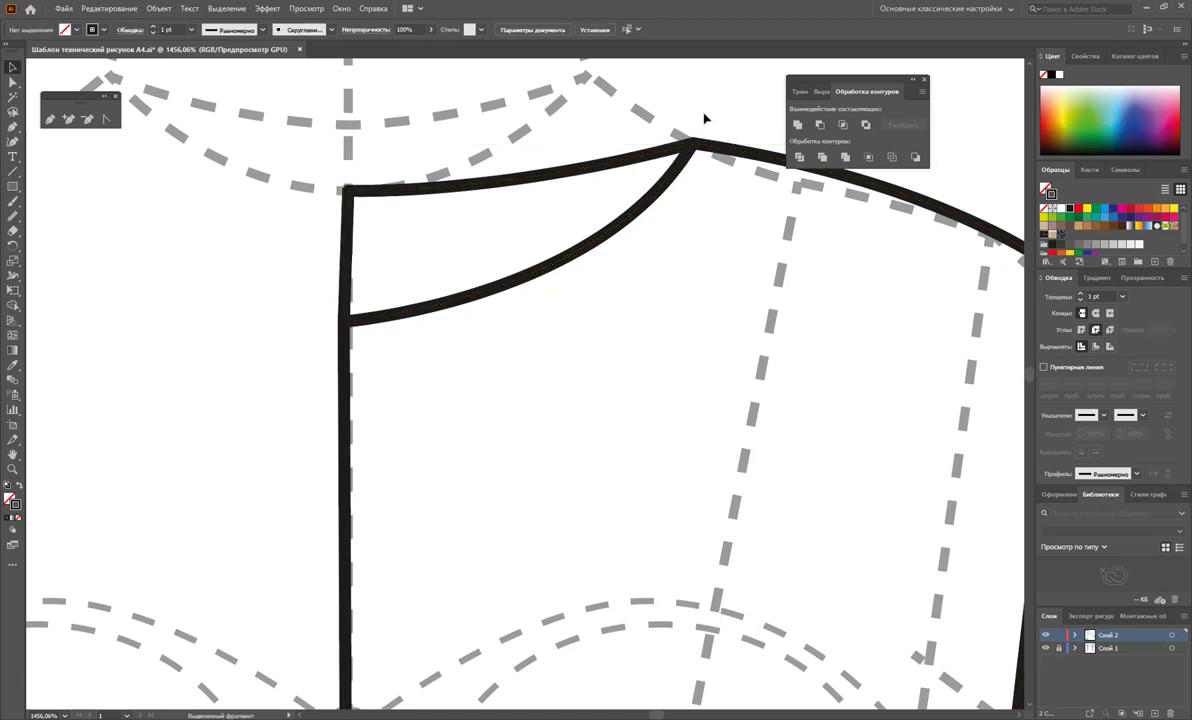
Step: Nudge the neck band's top-left anchor to the left with the arrow keys
{"action": "left_click", "coordinate": [13, 82]}
{"action": "left_click", "coordinate": [350, 191]}
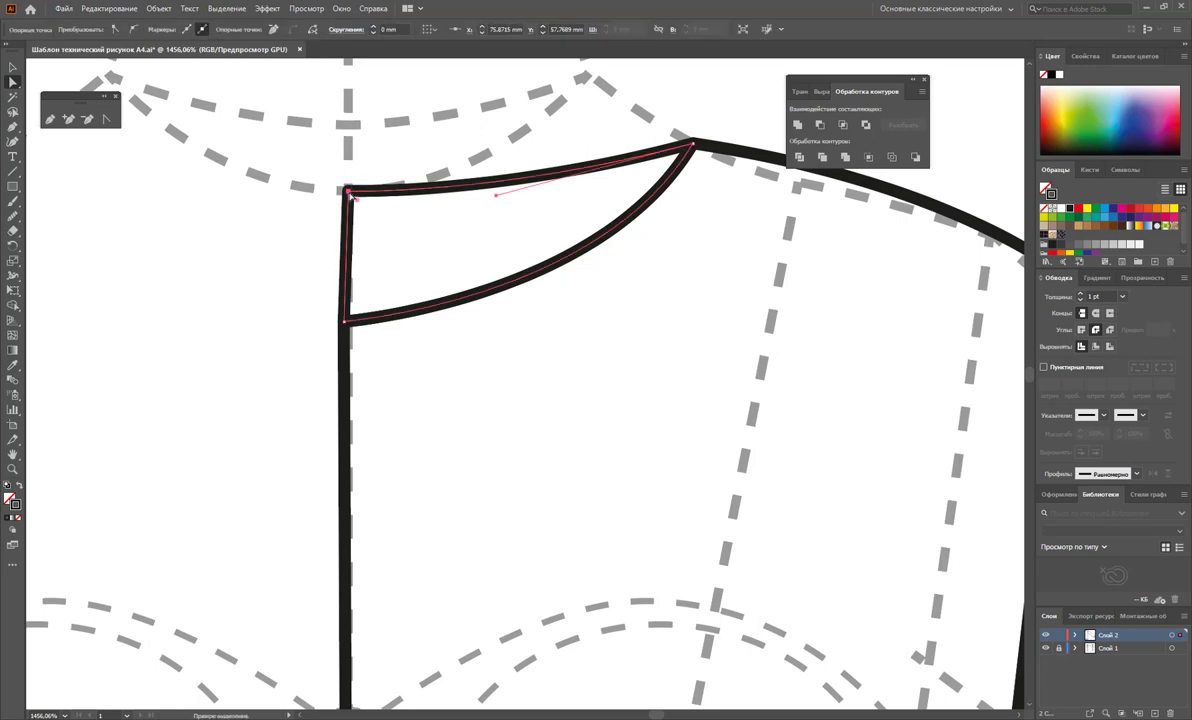
{"action": "key", "text": "Left"}
{"action": "key", "text": "Left"}
{"action": "key", "text": "Right"}
{"action": "key", "text": "Right"}
{"action": "key", "text": "Left"}
{"action": "left_click", "coordinate": [315, 138]}
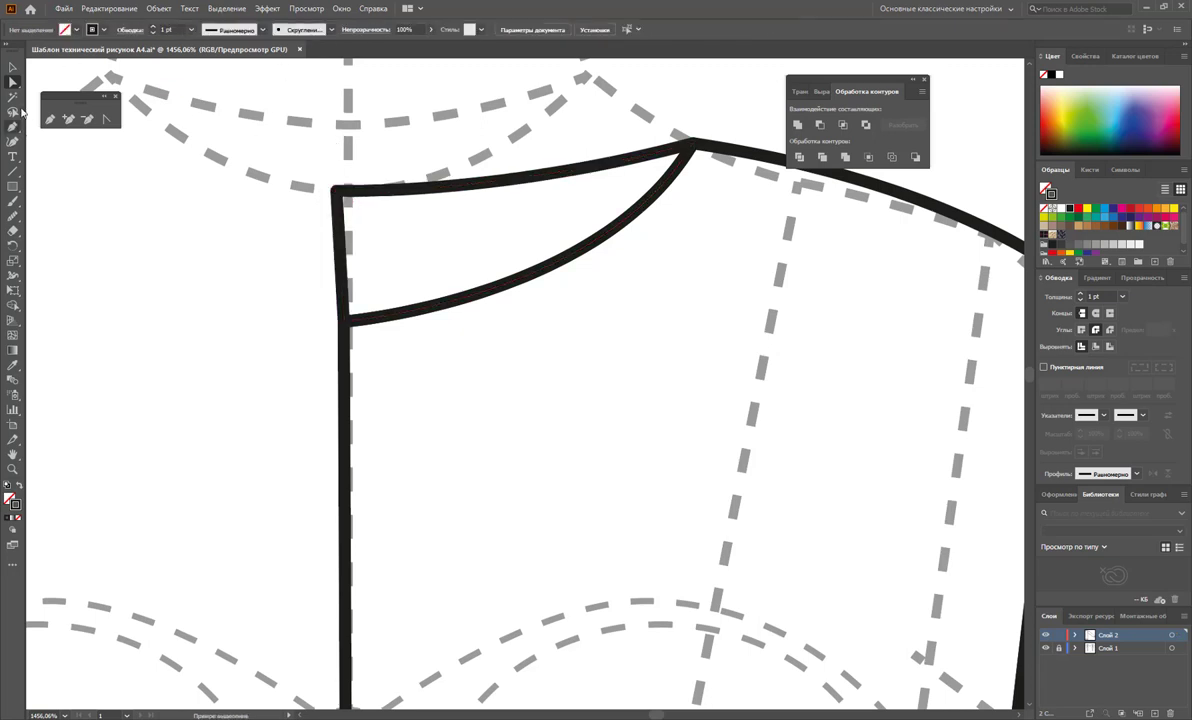
{"action": "left_click", "coordinate": [13, 66]}
{"action": "scroll", "coordinate": [443, 163], "scroll_direction": "down", "scroll_amount": 1}
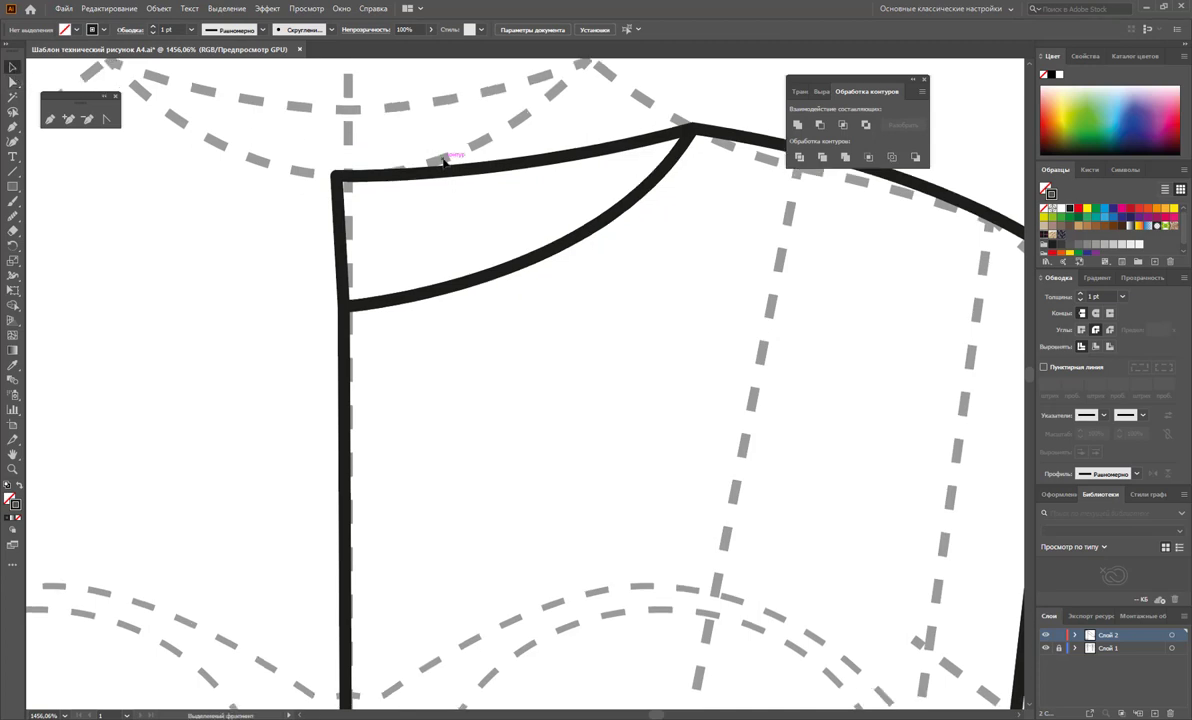
{"action": "scroll", "coordinate": [443, 163], "scroll_direction": "up", "scroll_amount": 1}
{"action": "scroll", "coordinate": [780, 261], "scroll_direction": "up", "scroll_amount": 1}
{"action": "scroll", "coordinate": [745, 196], "scroll_direction": "up", "scroll_amount": 1}
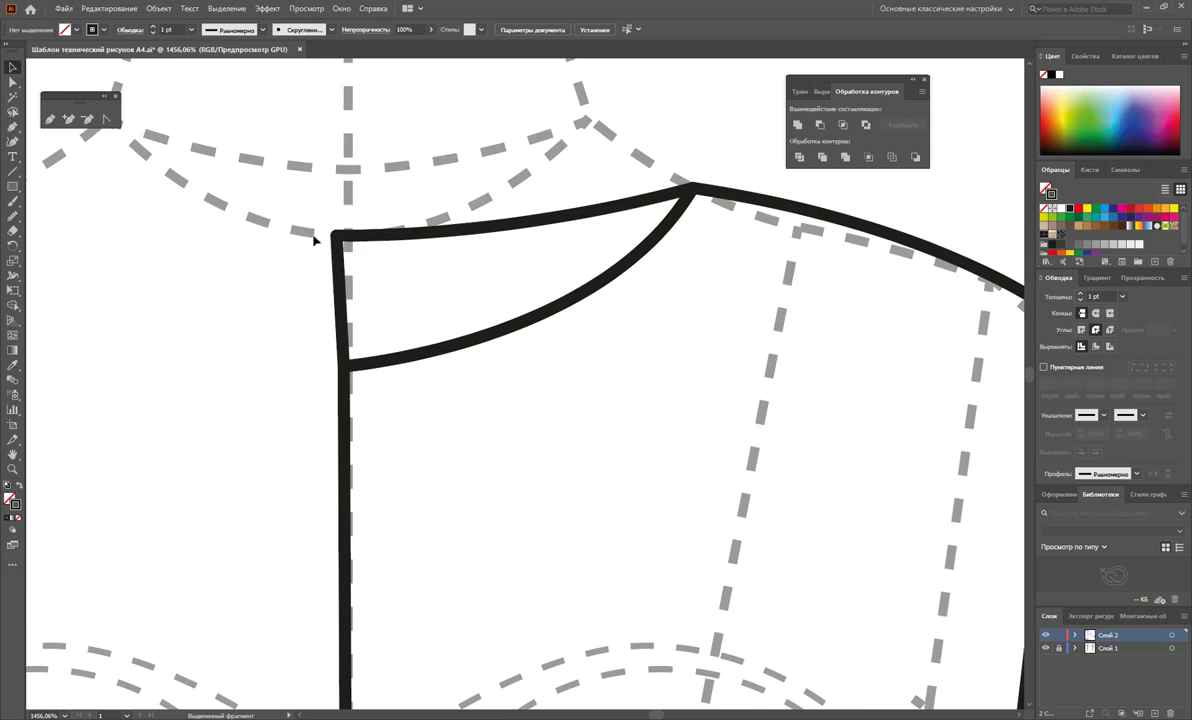
{"action": "left_click", "coordinate": [50, 118]}
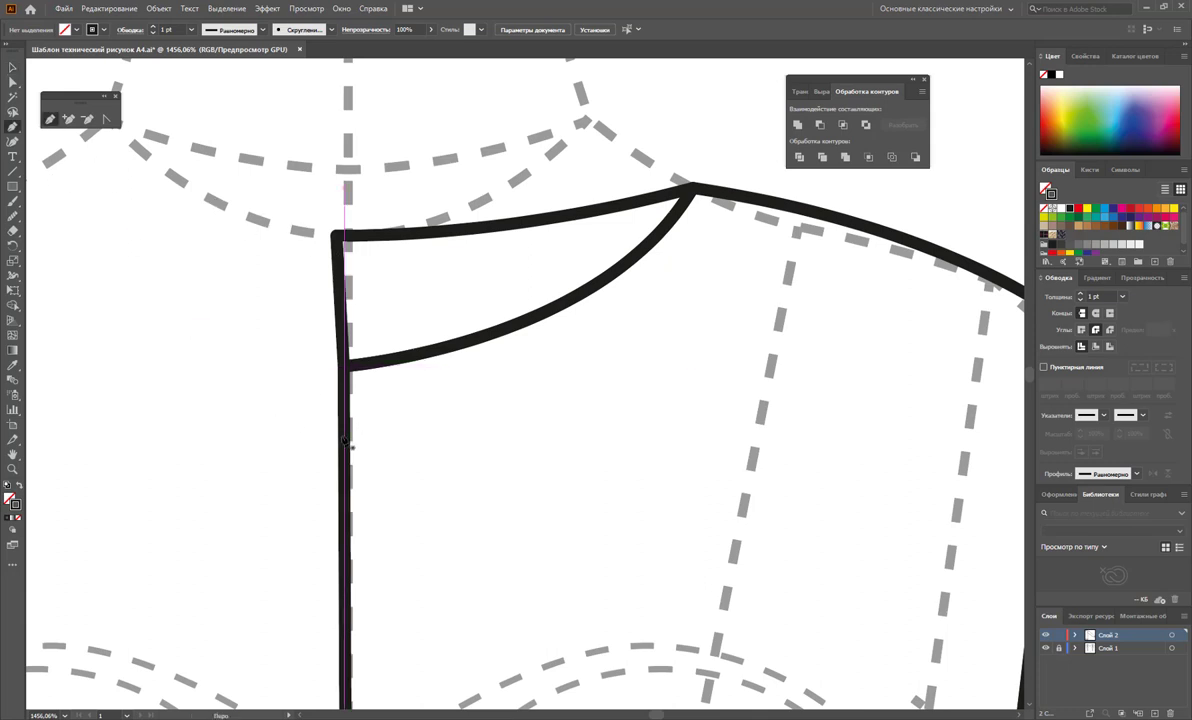
Step: Trace a large closed collar shape from the centre front line up above the shoulder
{"action": "left_click", "coordinate": [345, 434]}
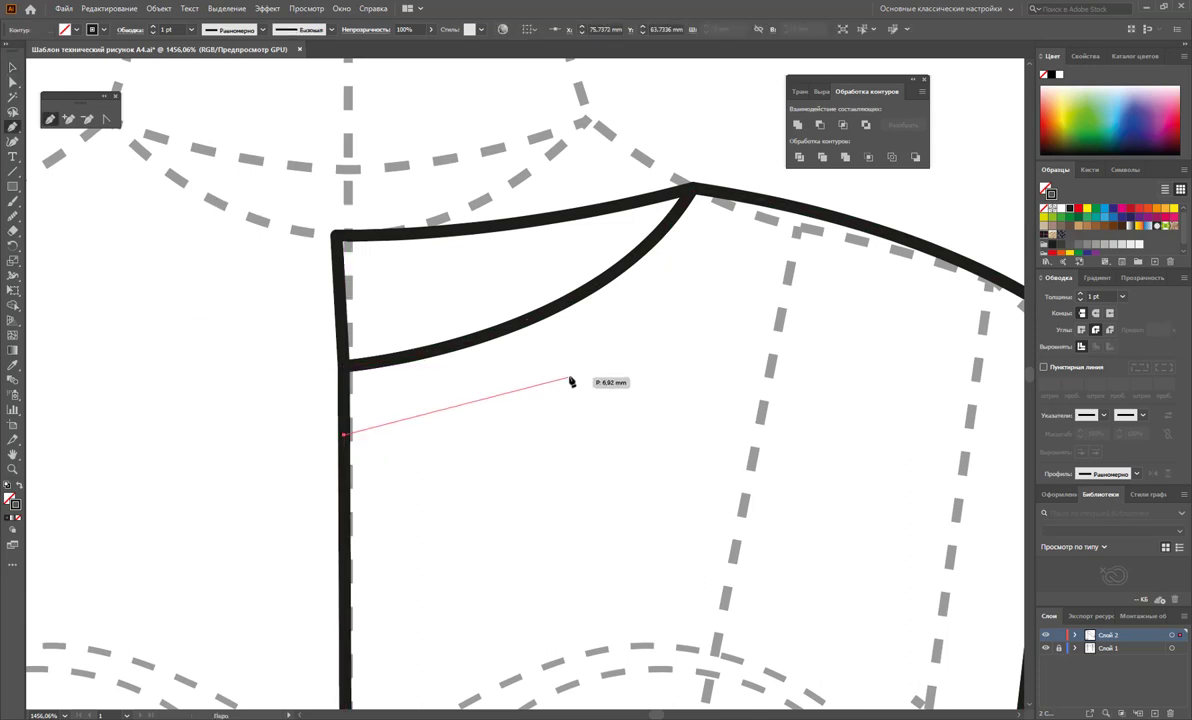
{"action": "left_click_drag", "start_coordinate": [579, 368], "coordinate": [659, 320]}
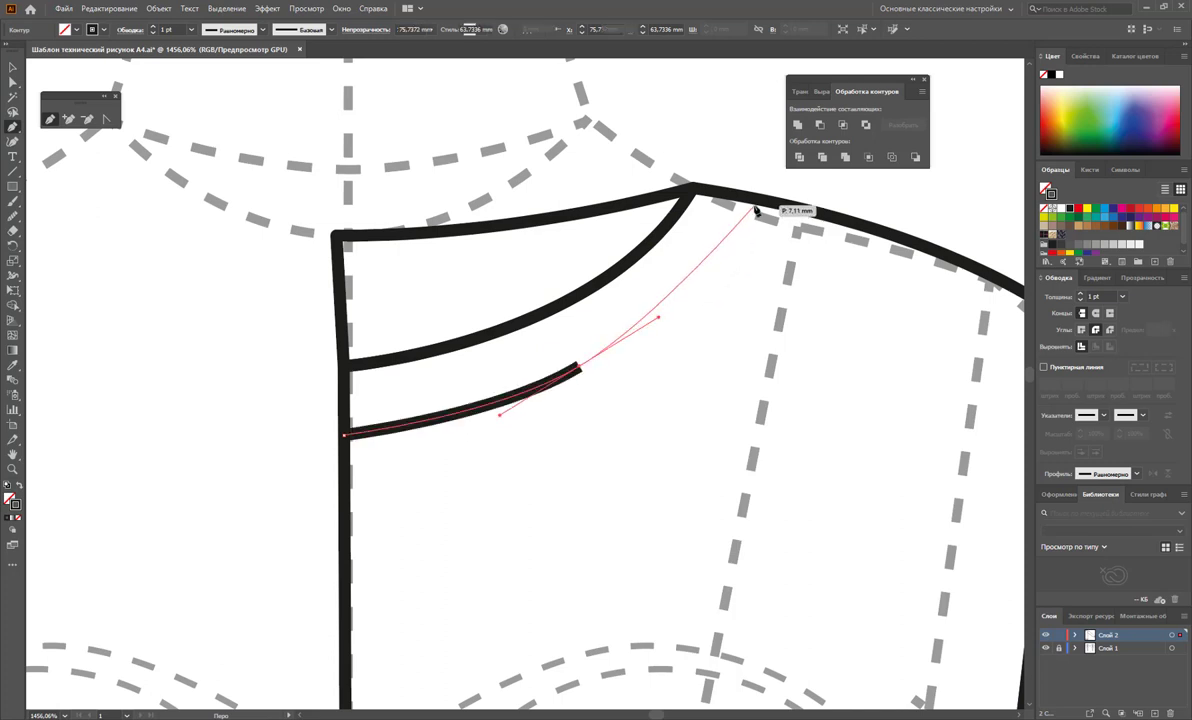
{"action": "left_click_drag", "start_coordinate": [752, 200], "coordinate": [780, 143]}
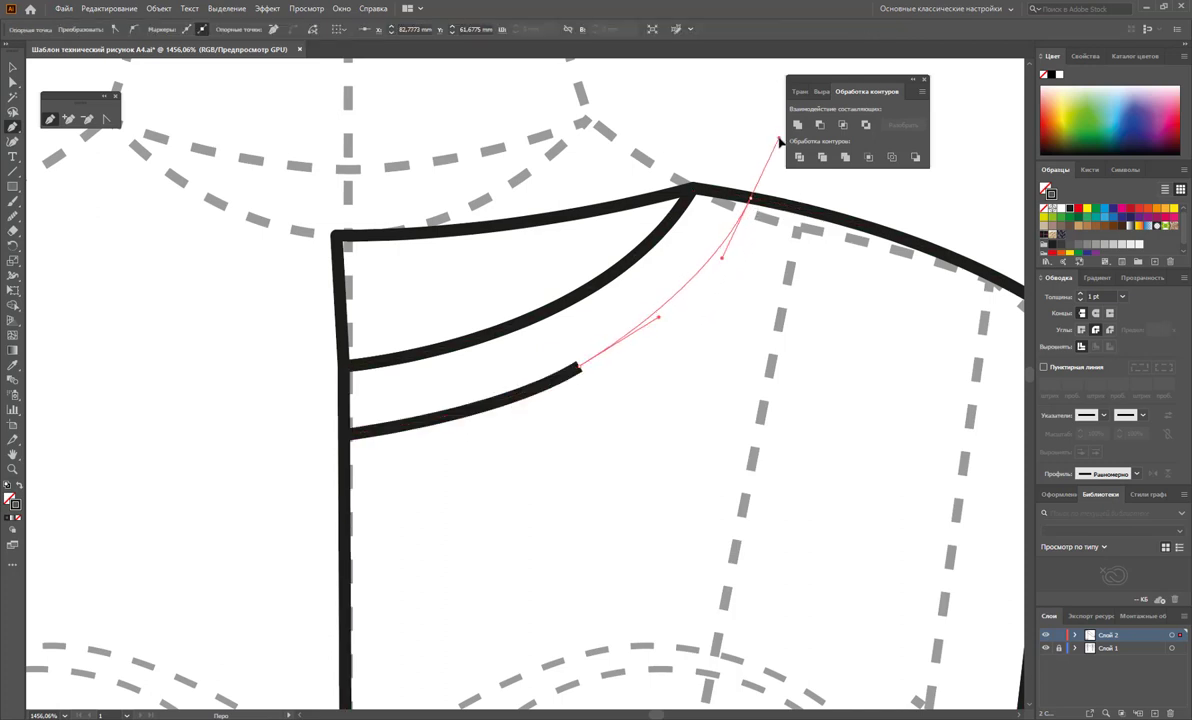
{"action": "left_click", "coordinate": [735, 103]}
{"action": "left_click", "coordinate": [646, 100]}
{"action": "left_click", "coordinate": [446, 118]}
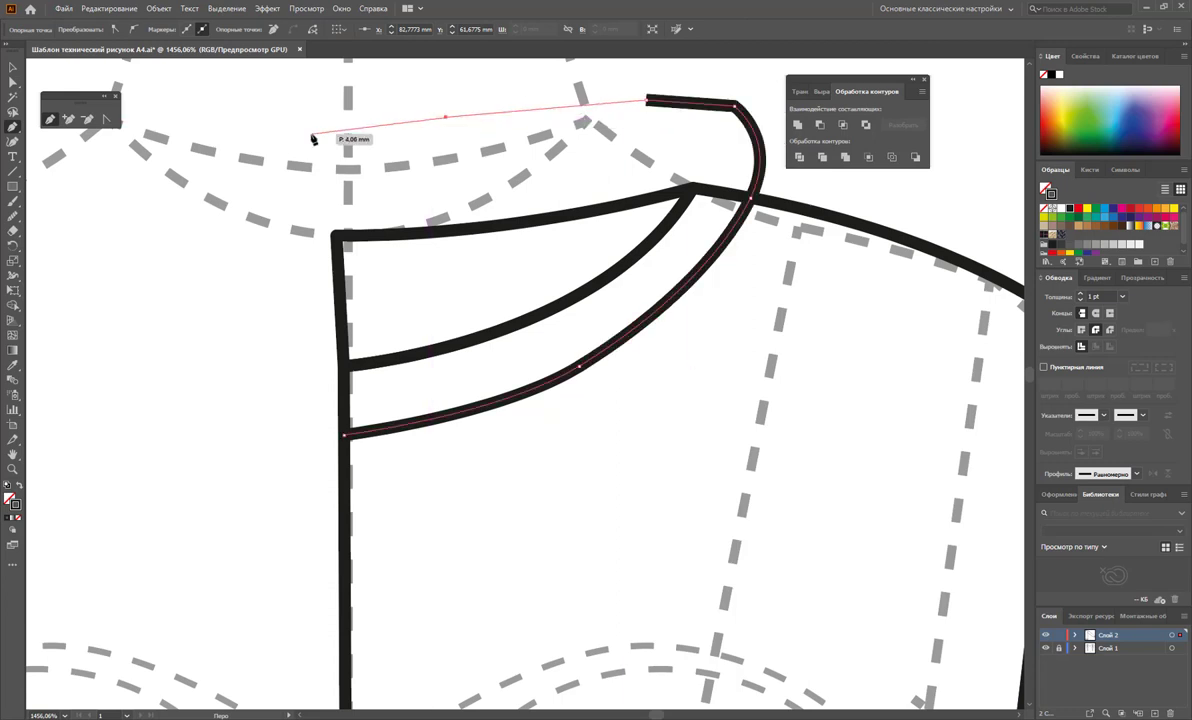
{"action": "left_click", "coordinate": [311, 132]}
{"action": "left_click", "coordinate": [343, 434]}
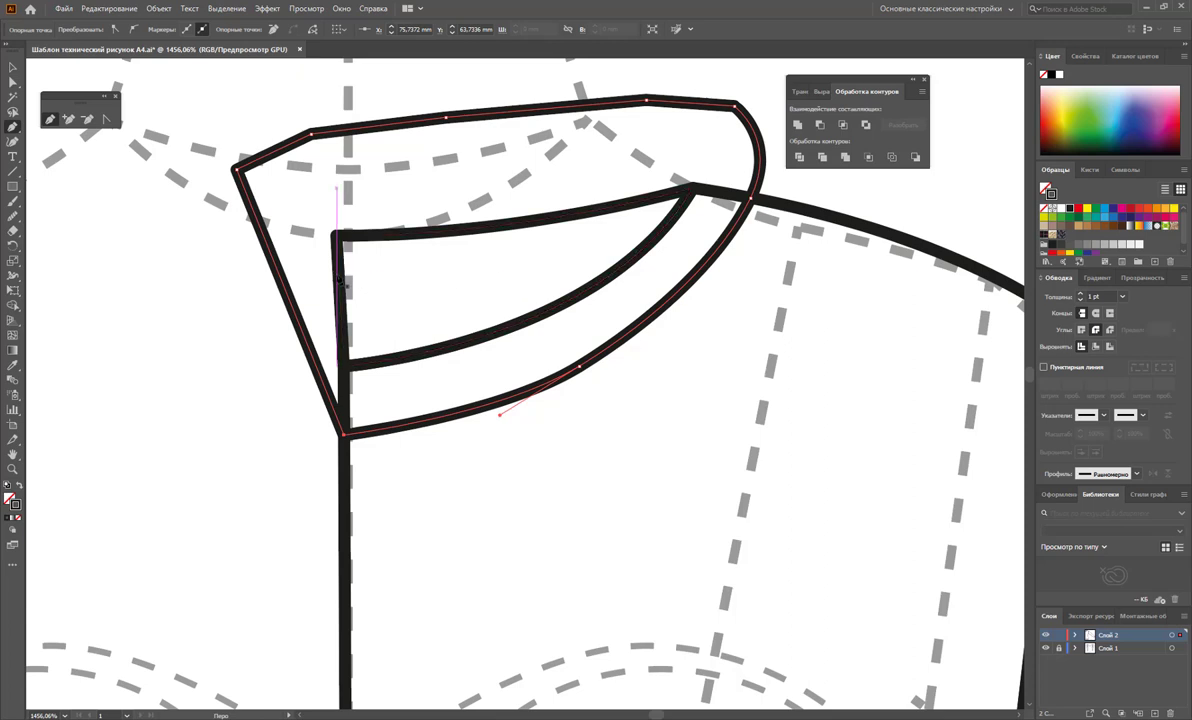
Step: Trace a smaller closed band from the inner band's left edge around the collar tip
{"action": "left_click", "coordinate": [343, 298]}
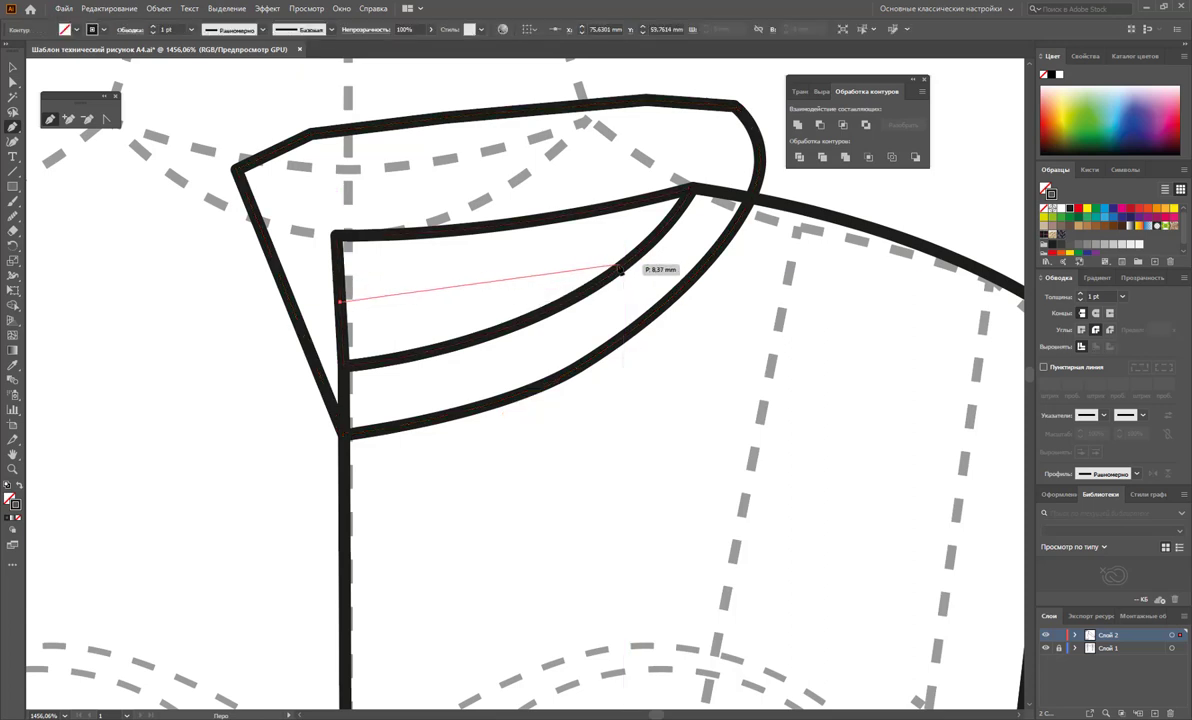
{"action": "left_click_drag", "start_coordinate": [624, 265], "coordinate": [710, 233]}
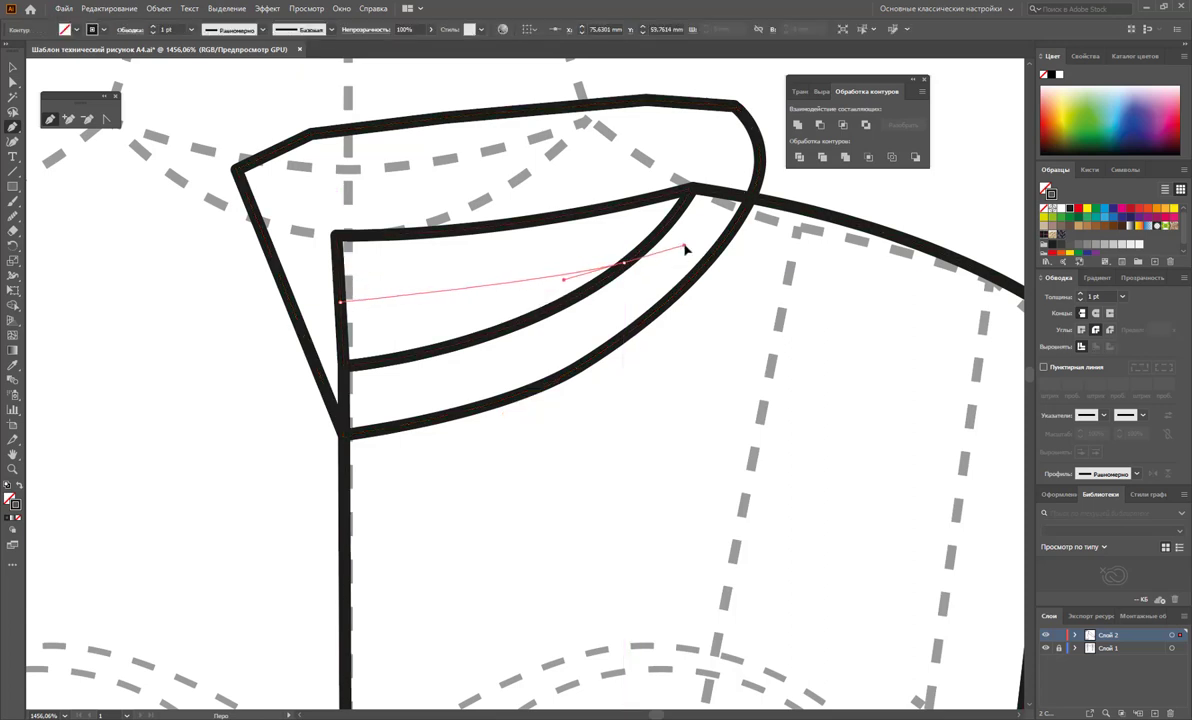
{"action": "left_click", "coordinate": [704, 188]}
{"action": "left_click", "coordinate": [722, 160]}
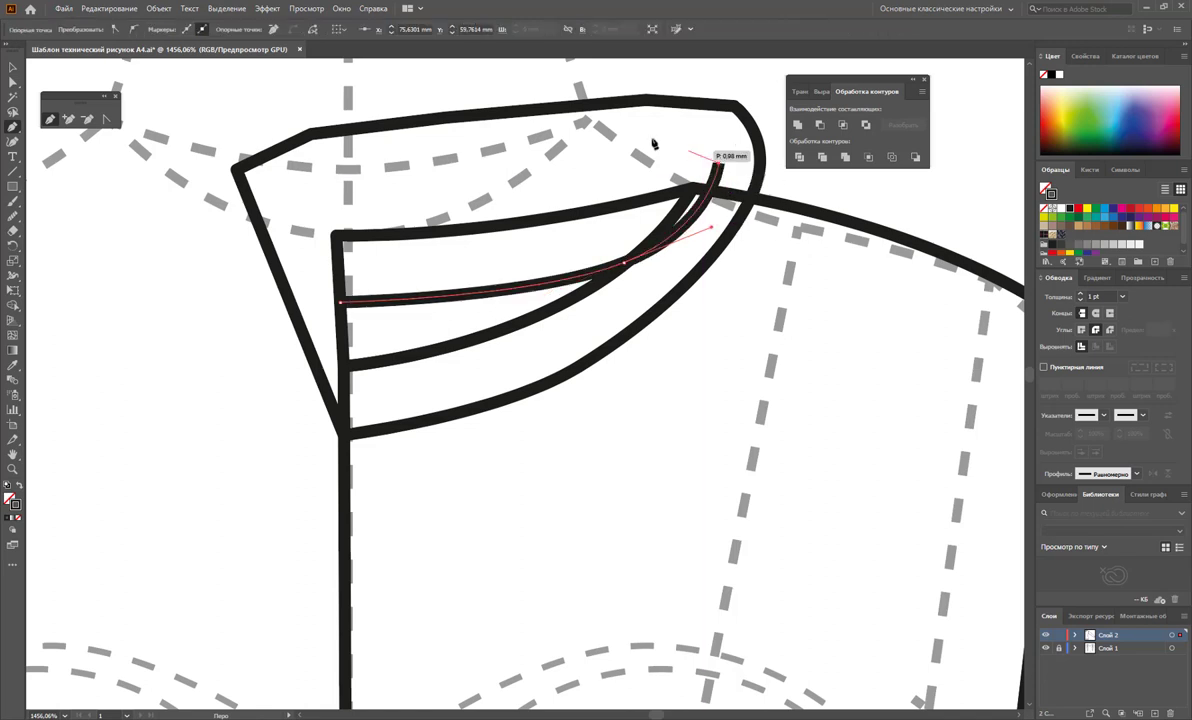
{"action": "left_click", "coordinate": [645, 138]}
{"action": "left_click", "coordinate": [436, 178]}
{"action": "left_click", "coordinate": [310, 198]}
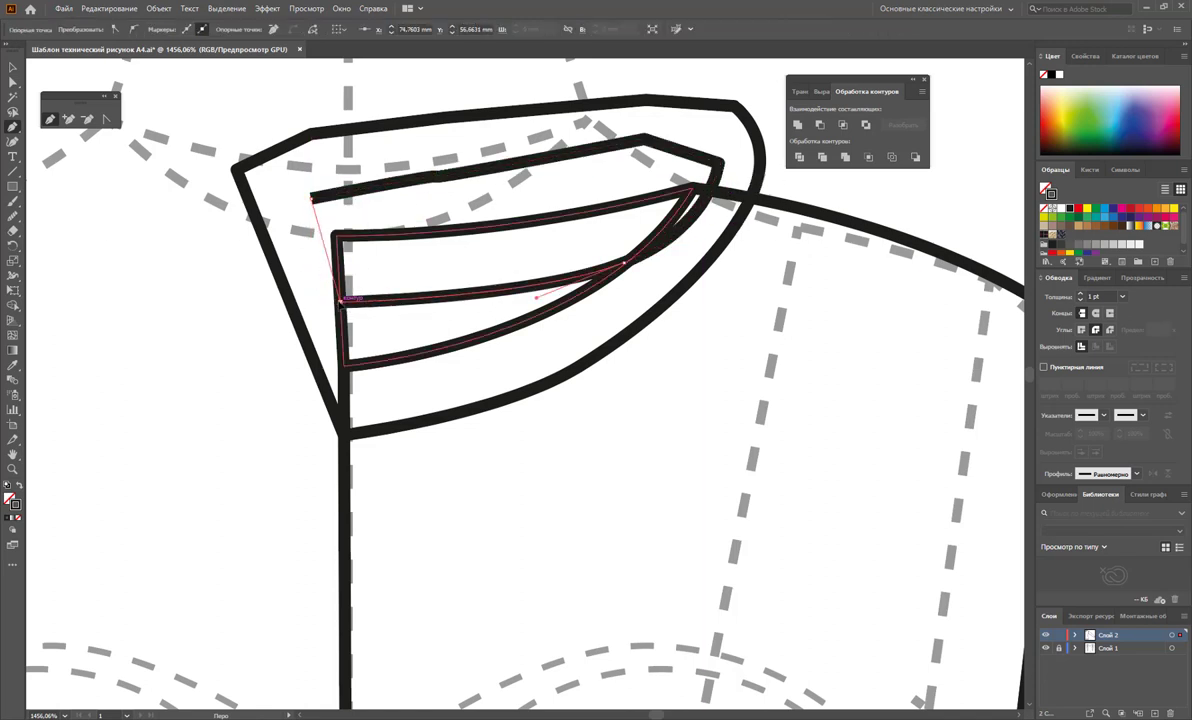
{"action": "left_click_drag", "start_coordinate": [343, 298], "coordinate": [351, 319]}
{"action": "left_click", "coordinate": [12, 67]}
Step: Copy the collar outline with the centre-front and side lines to the left, and group the copy
{"action": "left_click", "coordinate": [215, 358]}
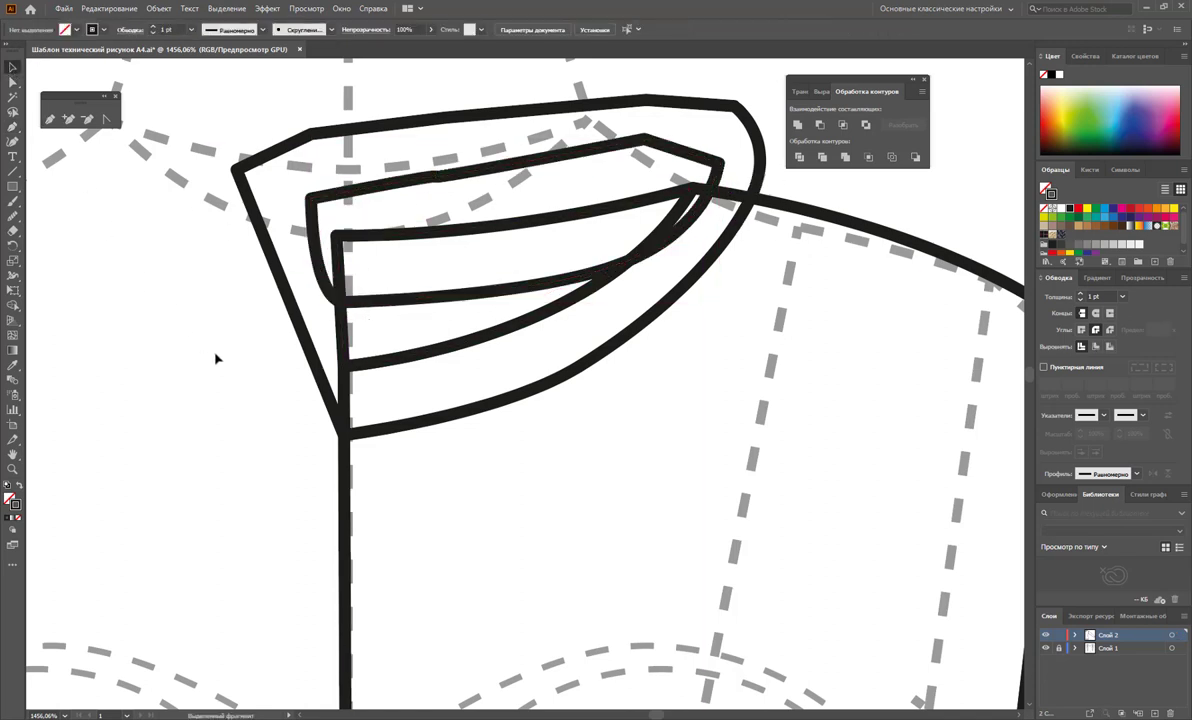
{"action": "key", "text": "z"}
{"action": "left_click", "coordinate": [359, 439], "text": "alt"}
{"action": "left_click", "coordinate": [327, 394], "text": "alt"}
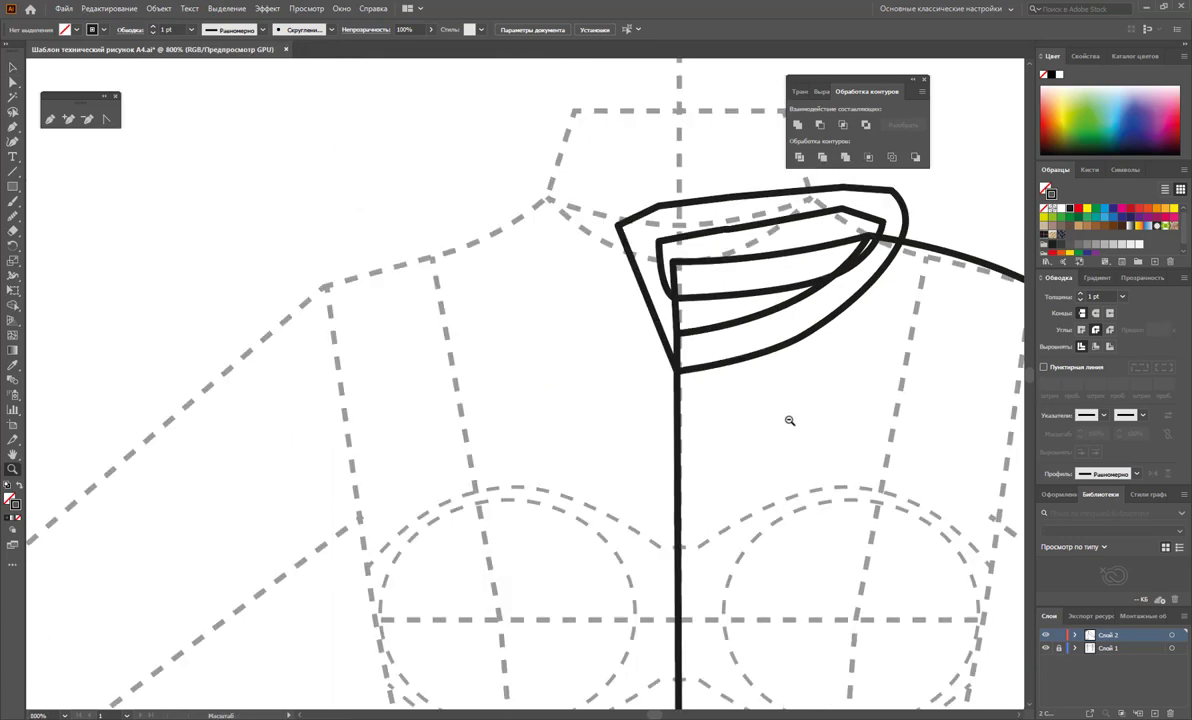
{"action": "left_click", "coordinate": [612, 349], "text": "alt"}
{"action": "left_click", "coordinate": [12, 68]}
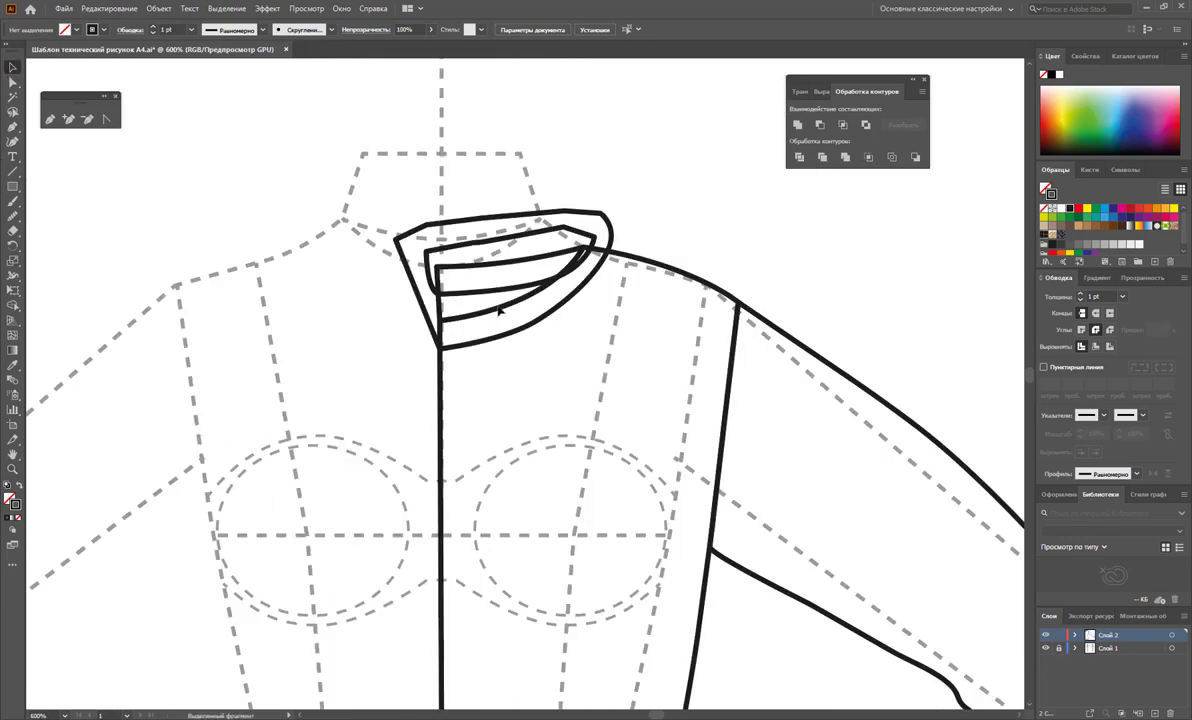
{"action": "left_click", "coordinate": [530, 328]}
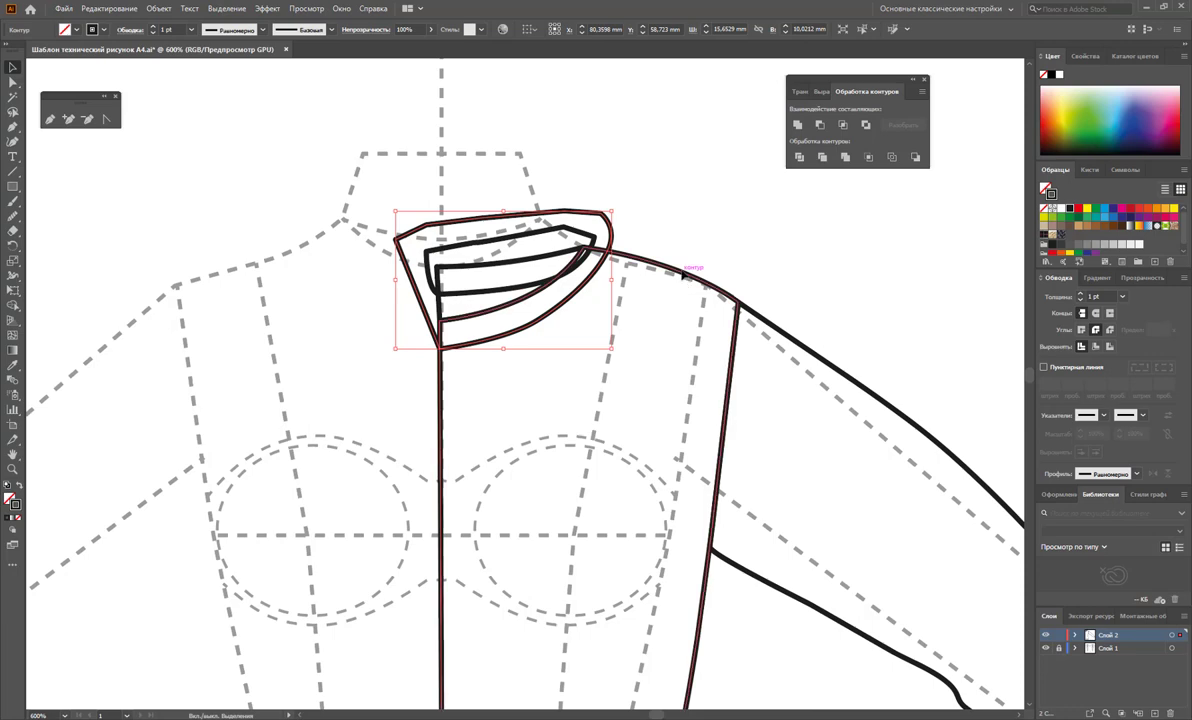
{"action": "left_click", "coordinate": [682, 276], "text": "shift"}
{"action": "left_click_drag", "start_coordinate": [680, 277], "coordinate": [320, 277]}
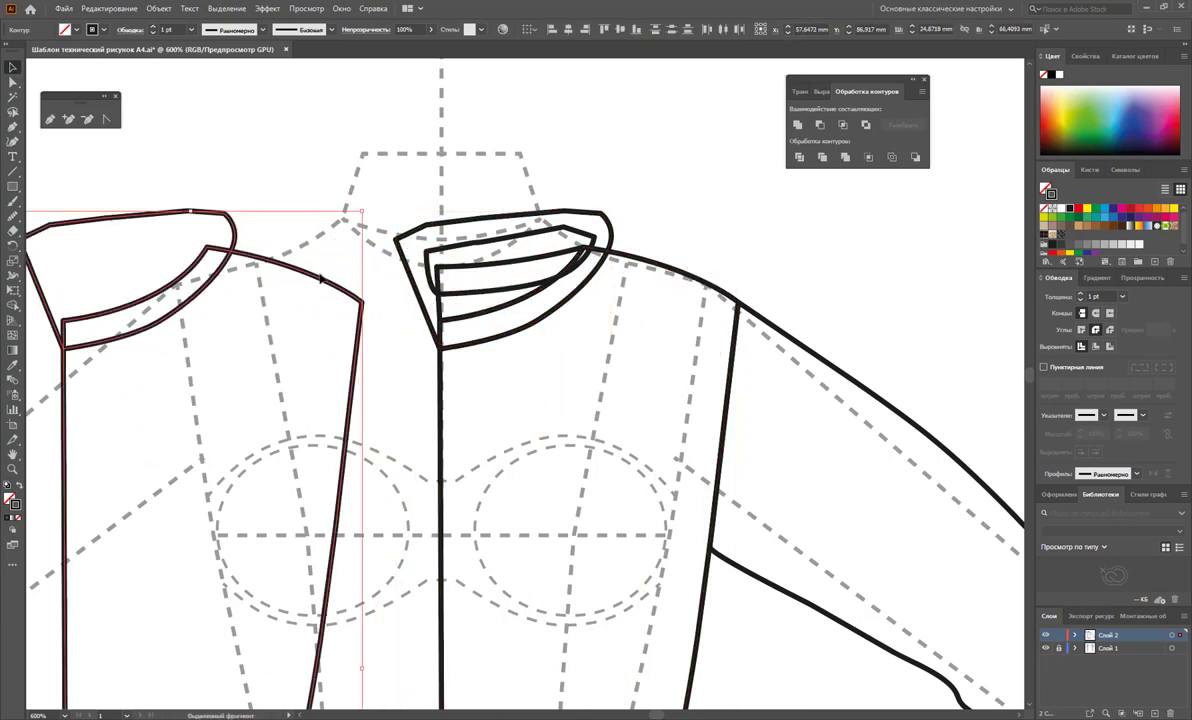
{"action": "key", "text": "ctrl+g"}
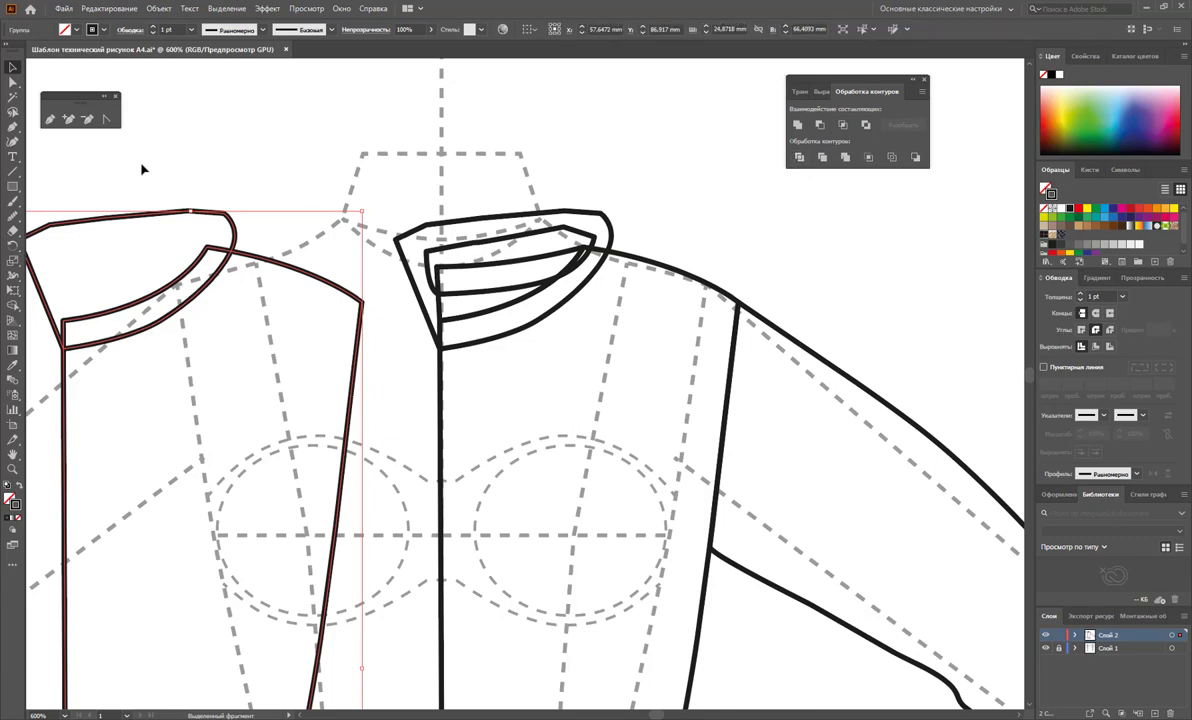
Step: Ungroup the copied collar, then delete its outer collar and its body and shoulder lines
{"action": "left_click", "coordinate": [237, 150]}
{"action": "right_click", "coordinate": [233, 220]}
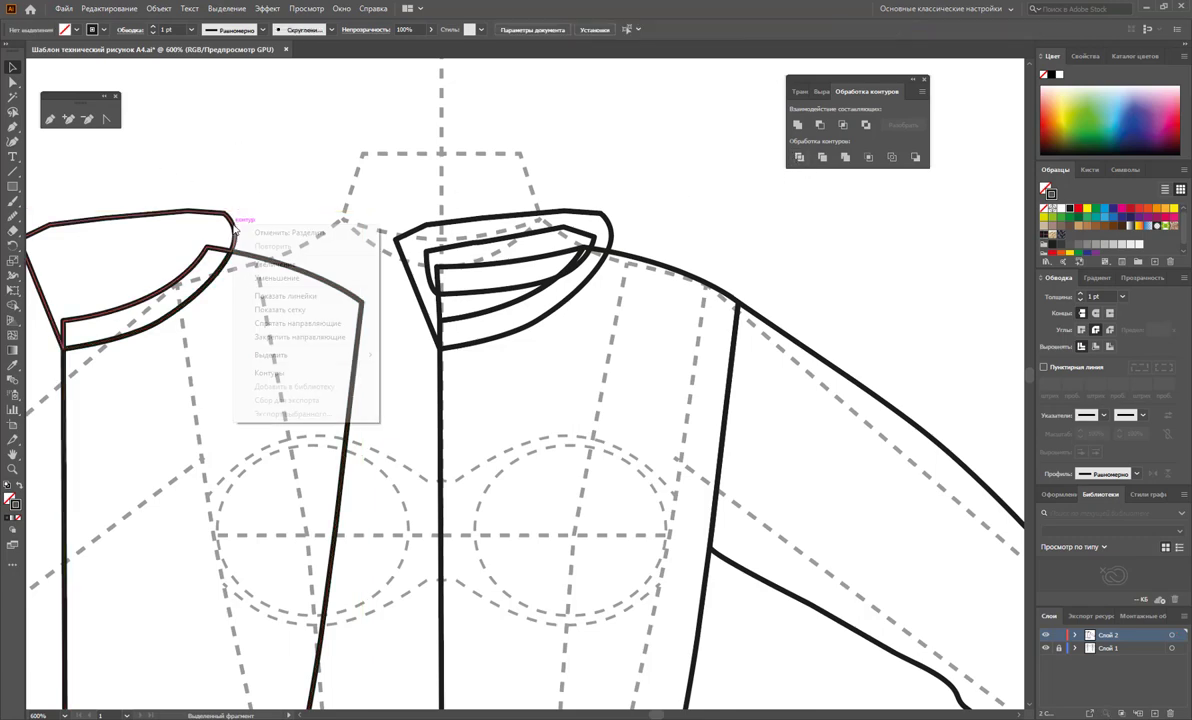
{"action": "key", "text": "Escape"}
{"action": "left_click", "coordinate": [159, 216]}
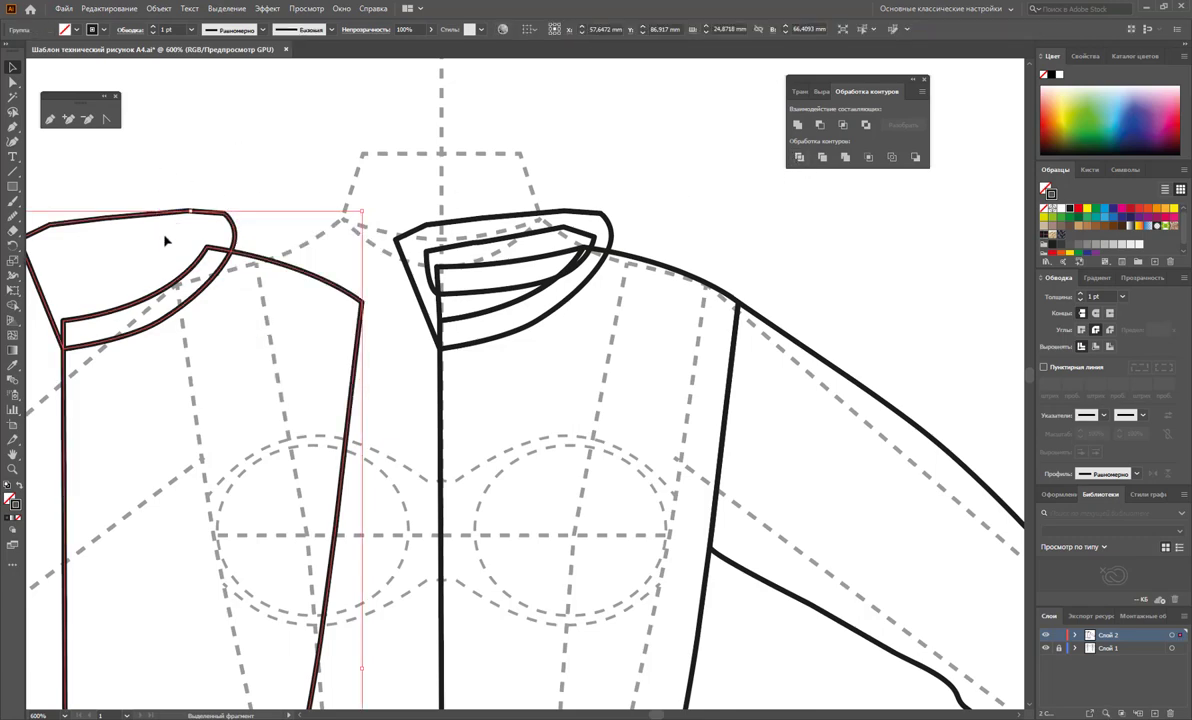
{"action": "right_click", "coordinate": [166, 238]}
{"action": "left_click", "coordinate": [214, 339]}
{"action": "left_click", "coordinate": [237, 186]}
{"action": "left_click", "coordinate": [202, 228]}
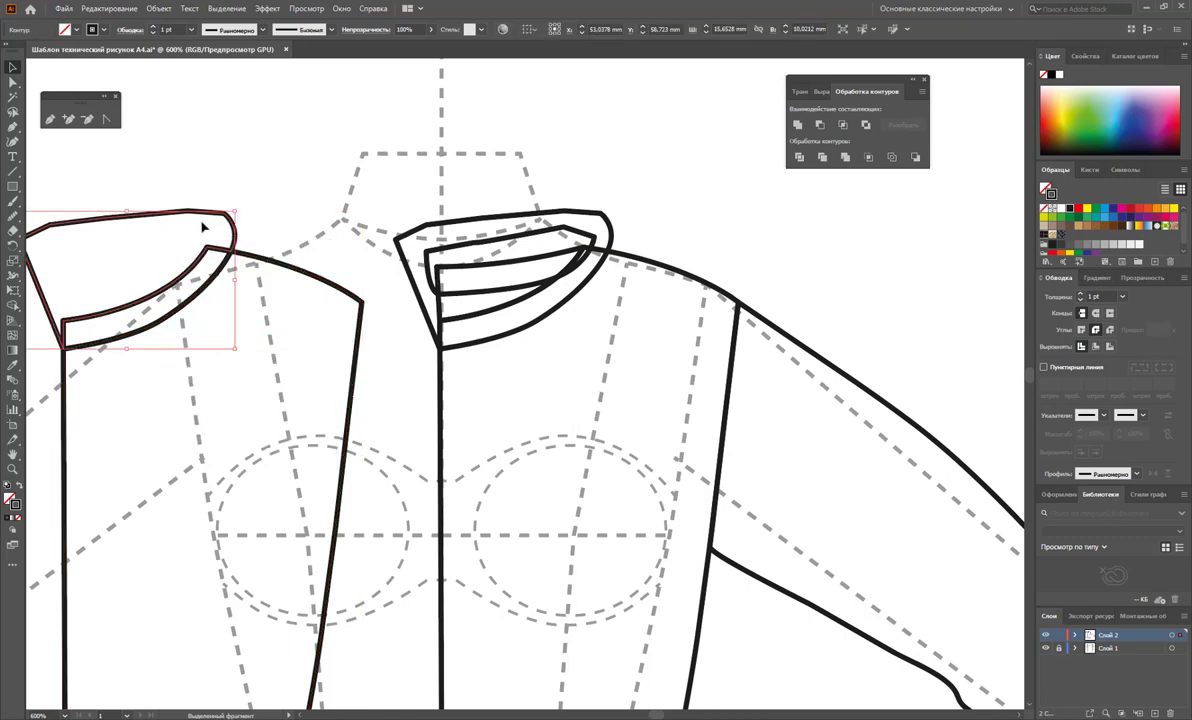
{"action": "key", "text": "Delete"}
{"action": "left_click", "coordinate": [279, 266]}
{"action": "key", "text": "Delete"}
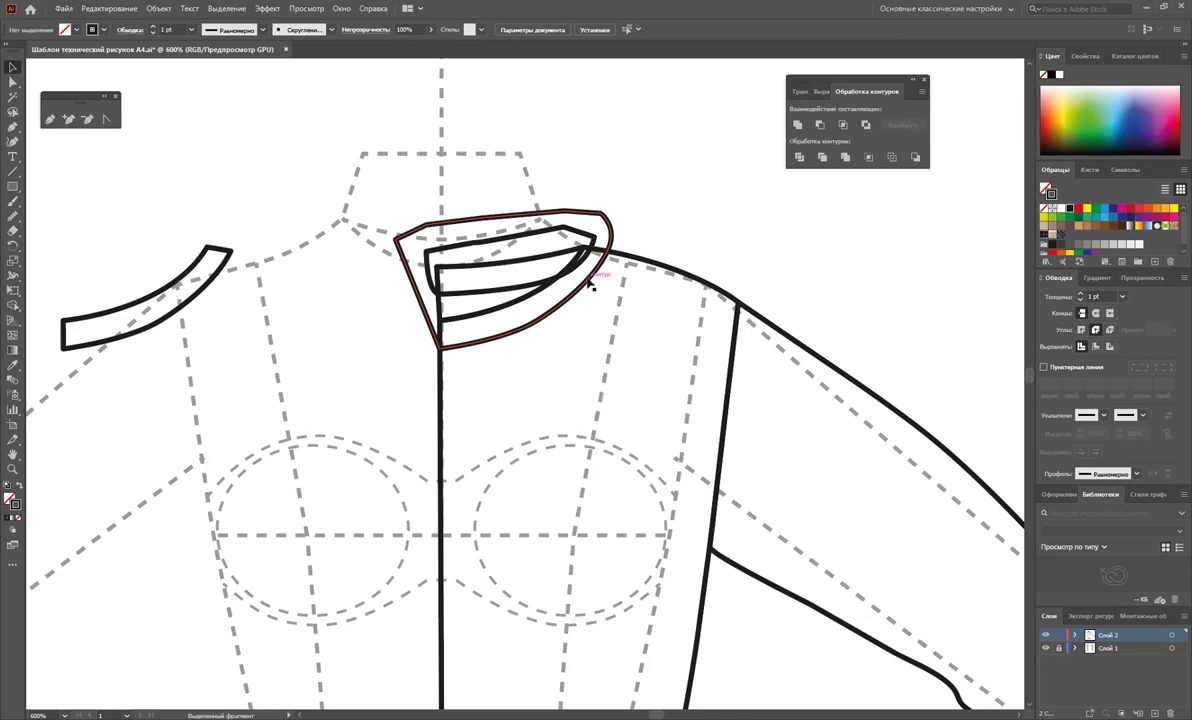
Step: Delete the original tall outer collar and place a copy of the inner collar bands to the left
{"action": "left_click", "coordinate": [590, 284]}
{"action": "key", "text": "Delete"}
{"action": "left_click", "coordinate": [498, 272]}
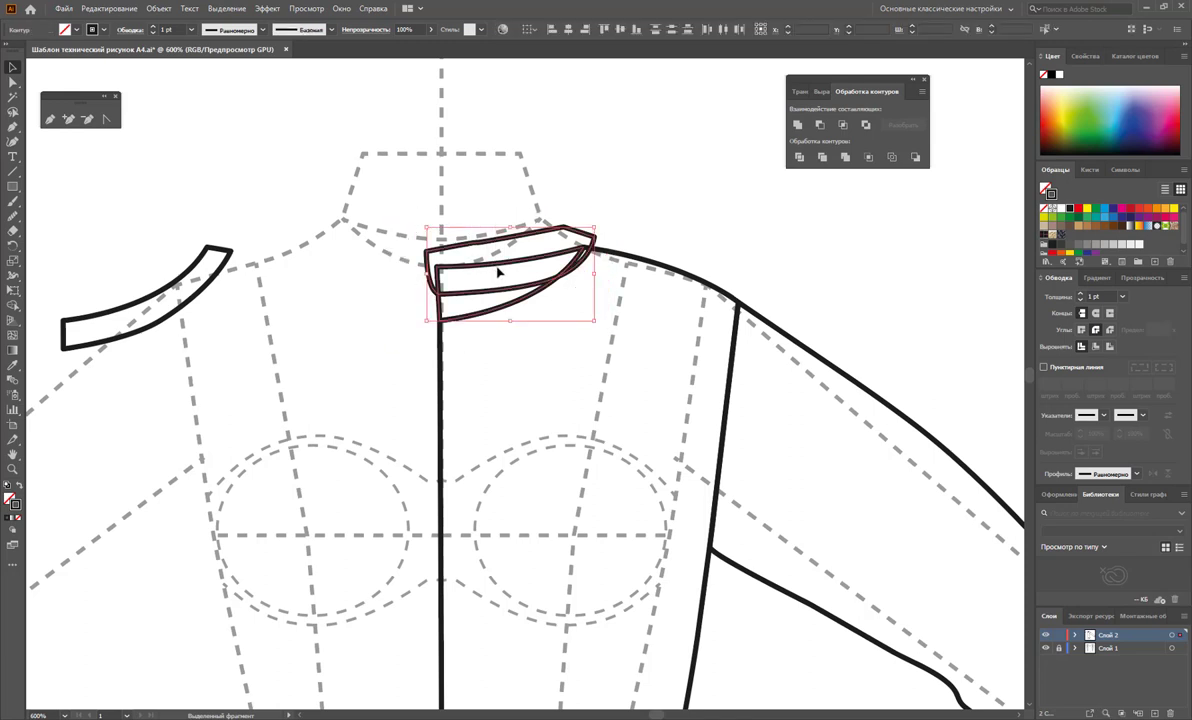
{"action": "left_click_drag", "start_coordinate": [498, 272], "coordinate": [326, 275]}
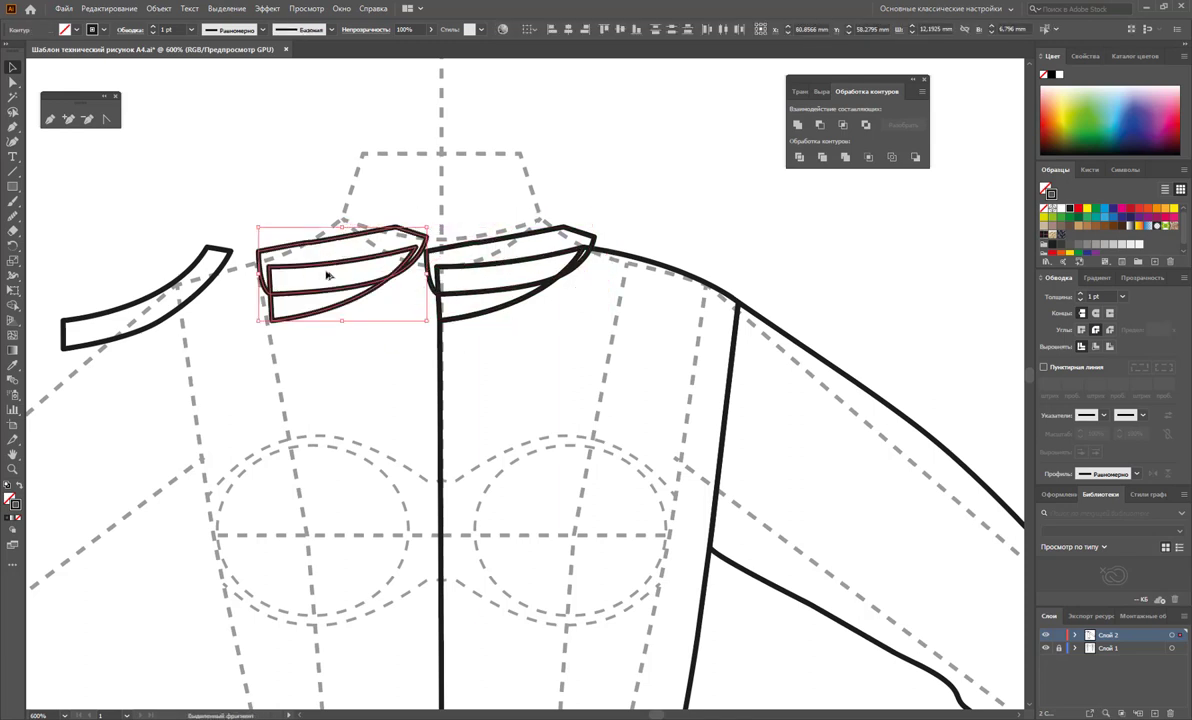
{"action": "right_click", "coordinate": [372, 226]}
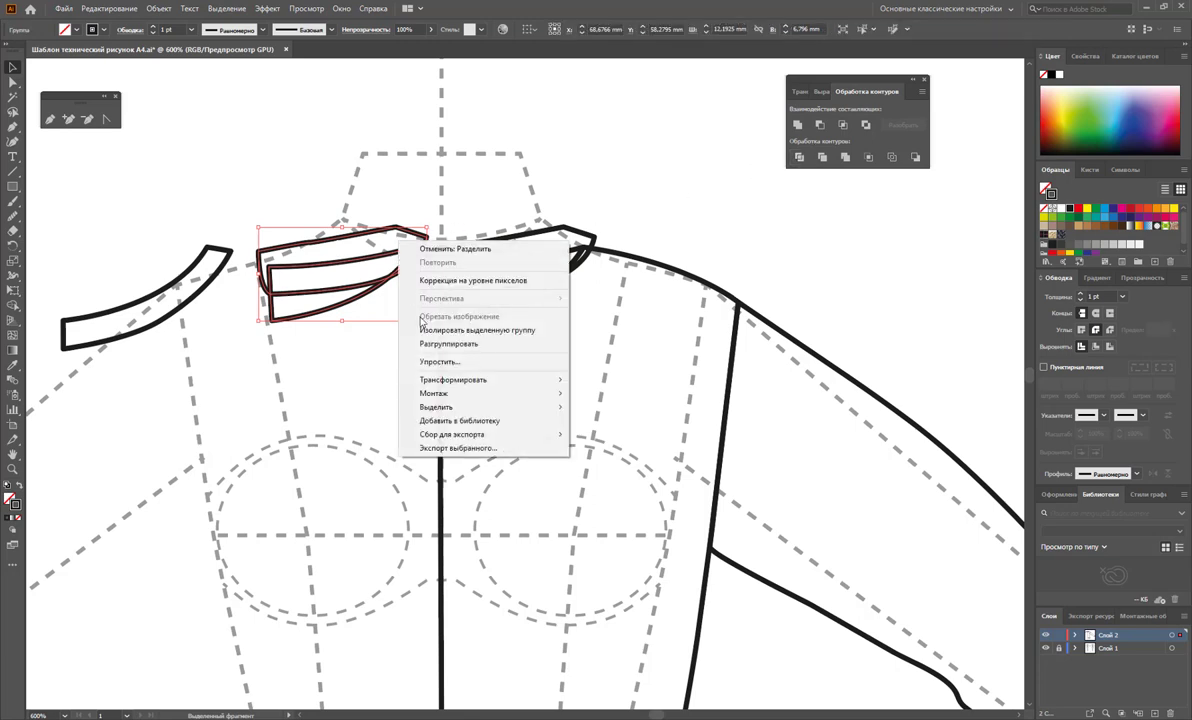
{"action": "left_click", "coordinate": [405, 338]}
Step: Delete the bands at the neckline and the lower duplicate band
{"action": "left_click", "coordinate": [466, 298]}
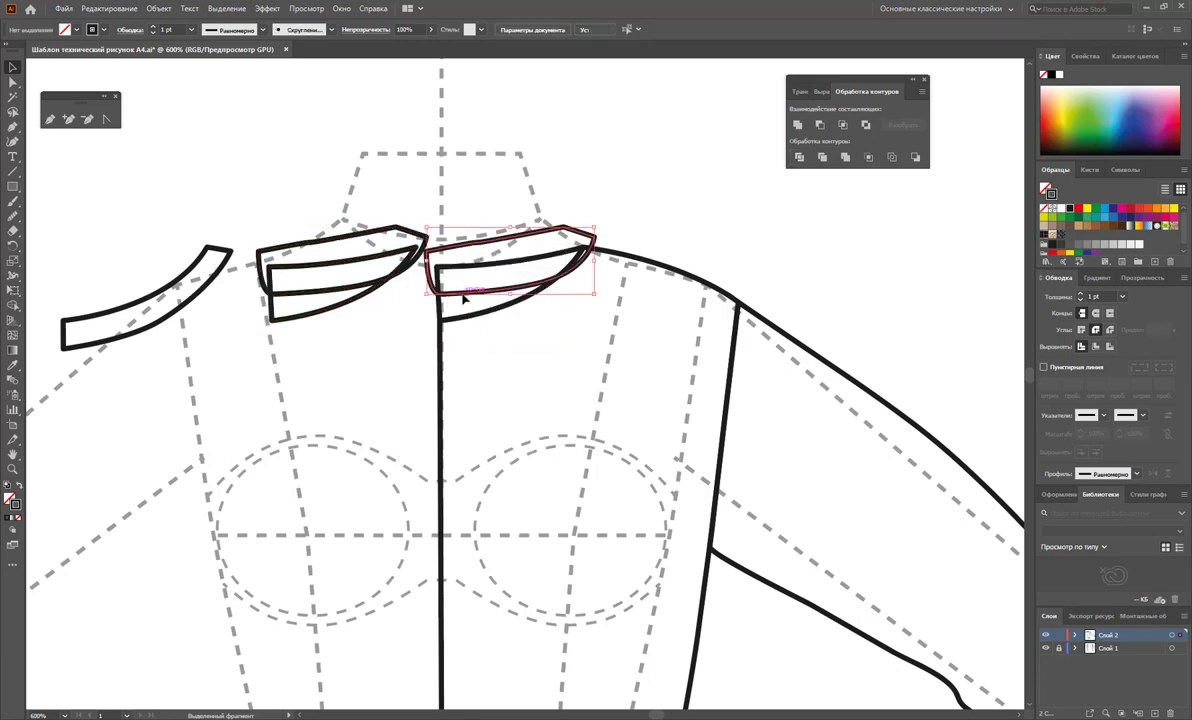
{"action": "key", "text": "Delete"}
{"action": "left_click", "coordinate": [363, 296]}
{"action": "key", "text": "Delete"}
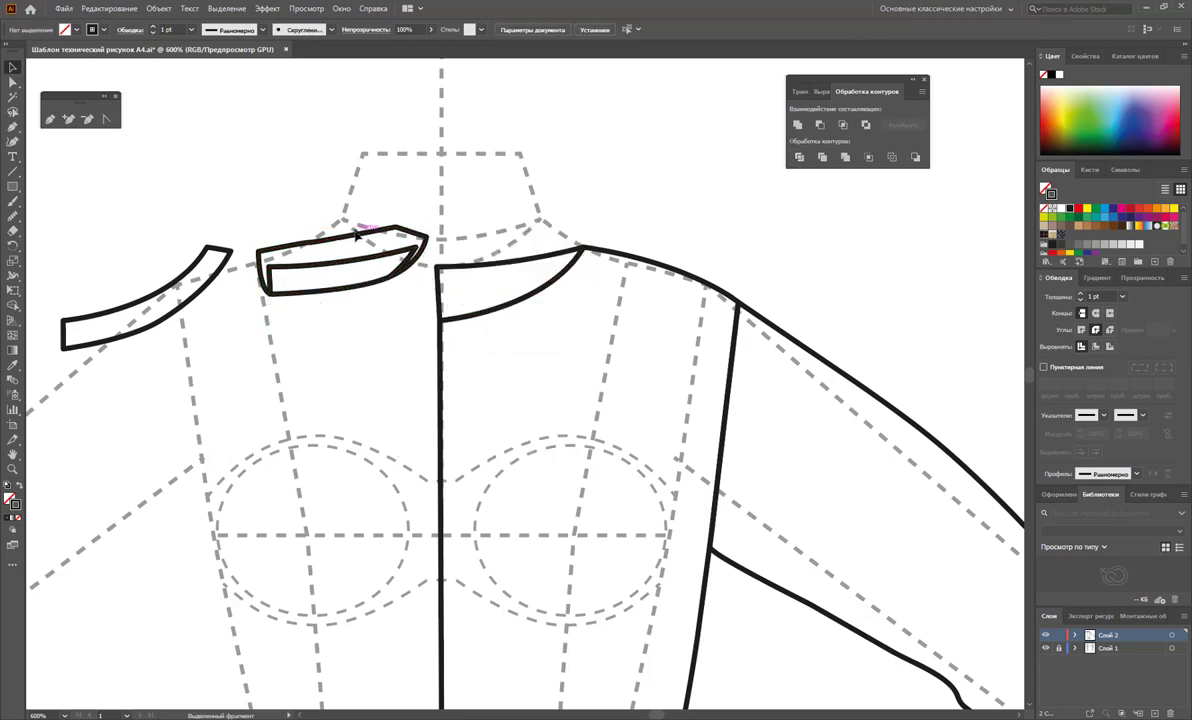
{"action": "left_click", "coordinate": [360, 250]}
Step: Move the band copies onto the right neckline as three stacked curves
{"action": "left_click_drag", "start_coordinate": [355, 264], "coordinate": [521, 280]}
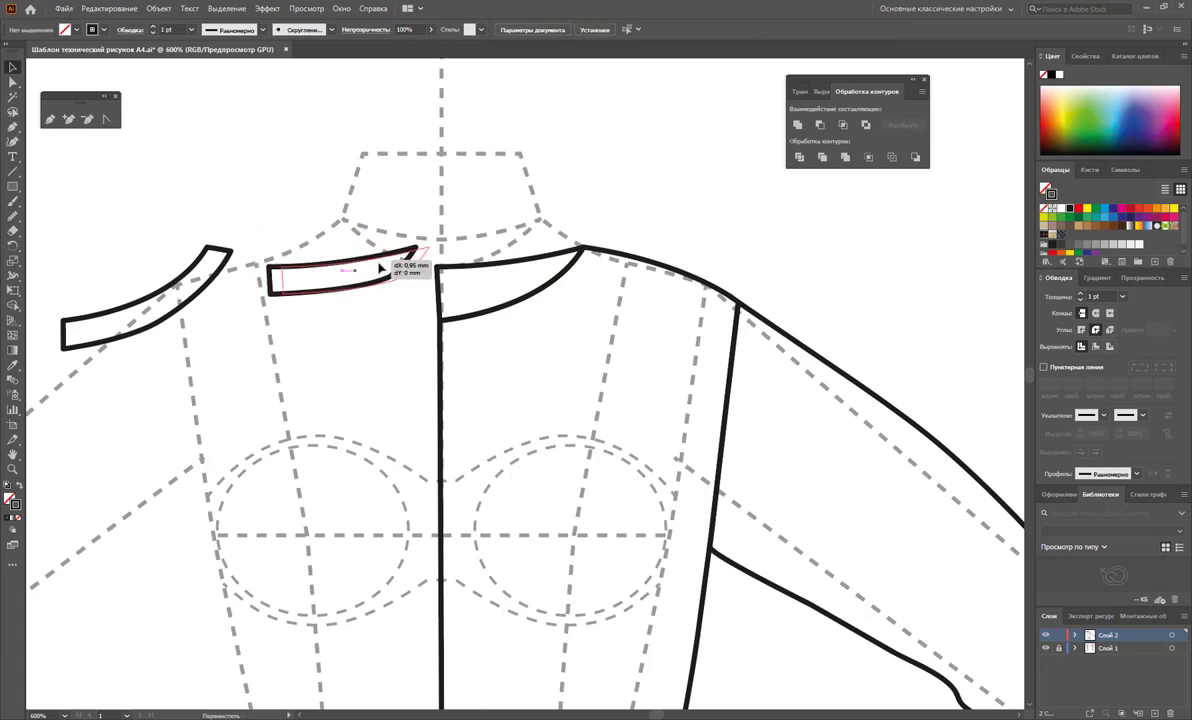
{"action": "left_click", "coordinate": [493, 222]}
{"action": "left_click_drag", "start_coordinate": [197, 285], "coordinate": [577, 332]}
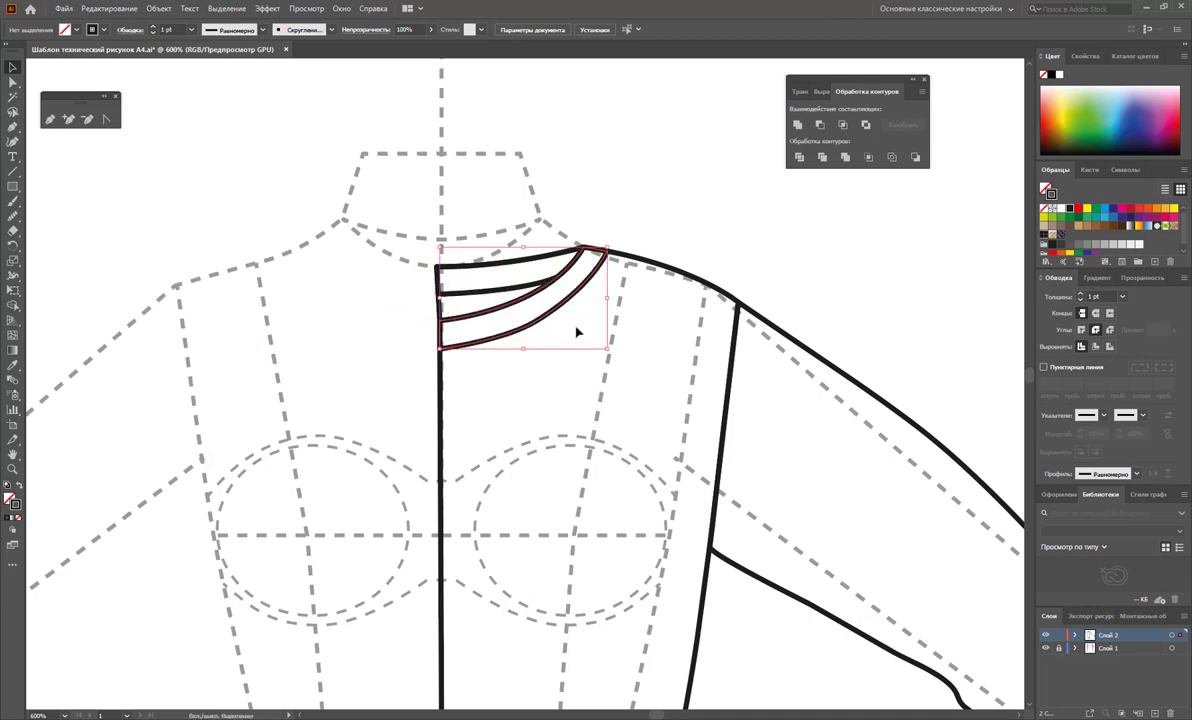
{"action": "left_click", "coordinate": [661, 237]}
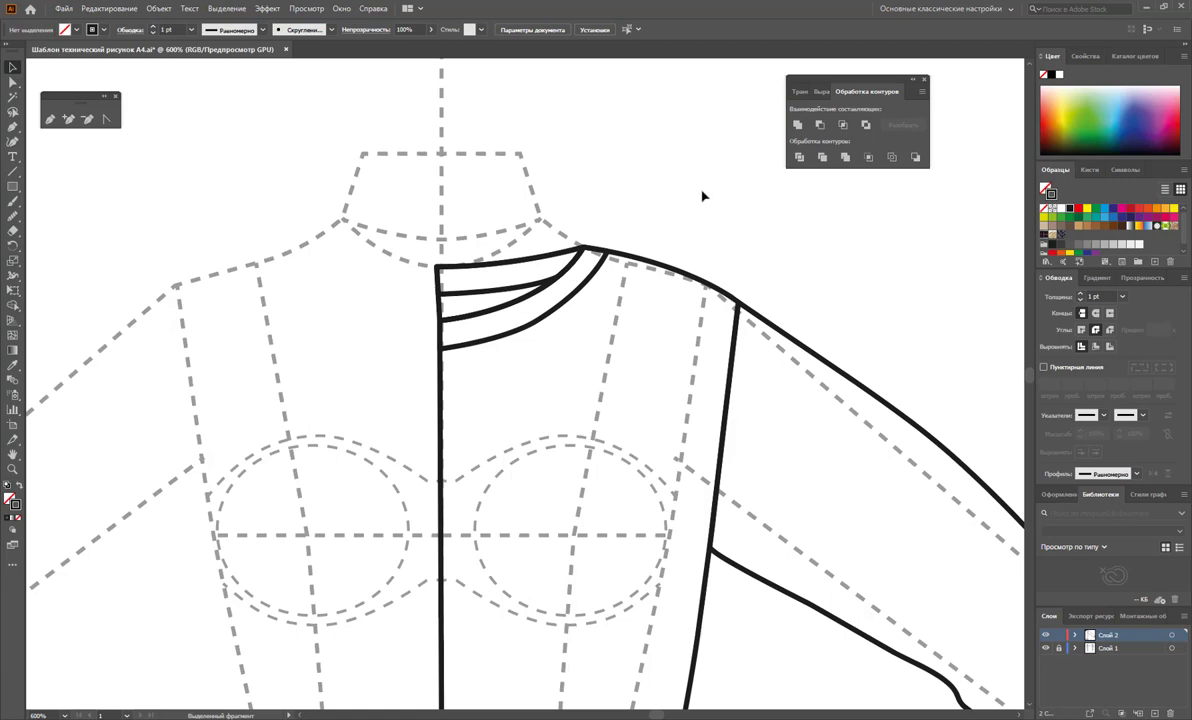
{"action": "key", "text": "z"}
{"action": "left_click", "coordinate": [600, 418], "text": "alt"}
{"action": "left_click", "coordinate": [529, 495], "text": "alt"}
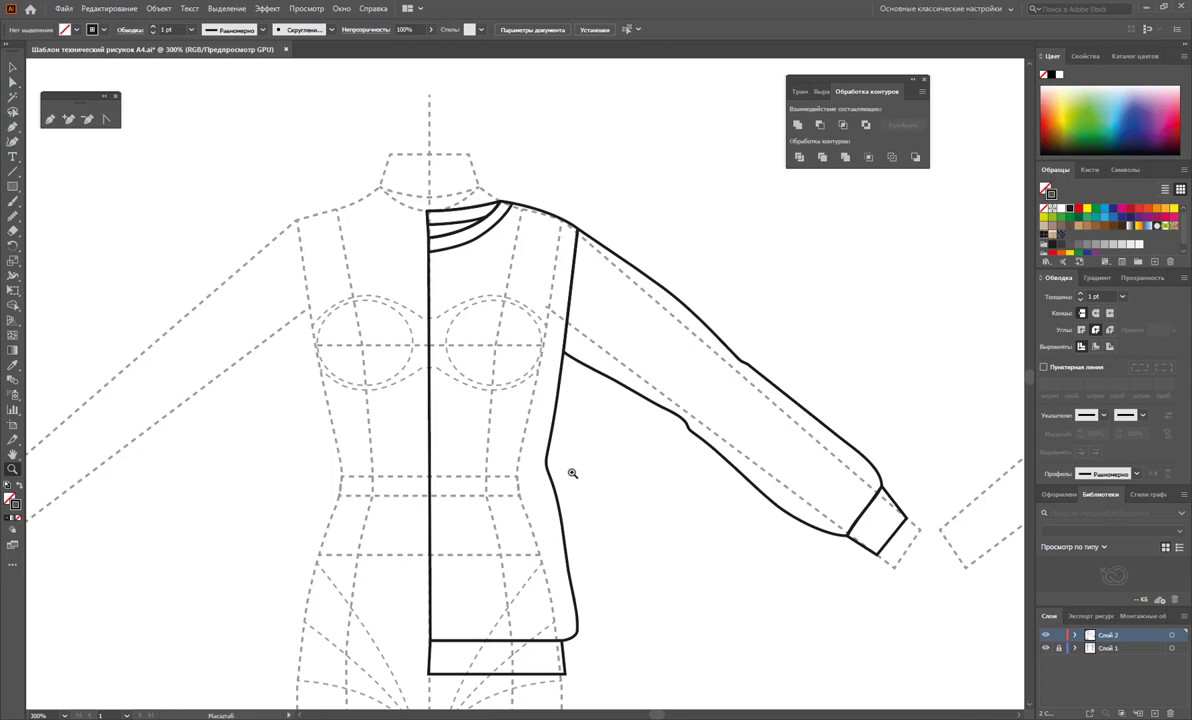
Step: Reflect all paths of the half-top across a vertical centre-front axis as a copy for the left half
{"action": "scroll", "coordinate": [582, 480], "scroll_direction": "down", "scroll_amount": 1}
{"action": "scroll", "coordinate": [582, 482], "scroll_direction": "down", "scroll_amount": 1}
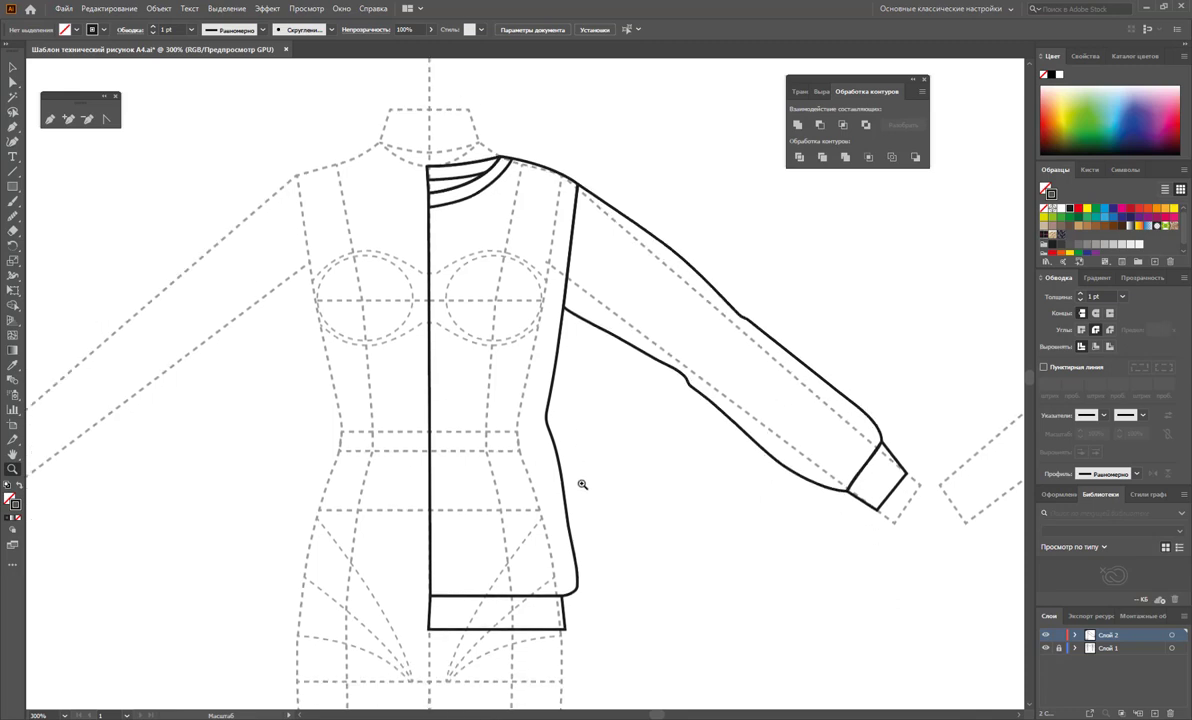
{"action": "left_click", "coordinate": [12, 67]}
{"action": "left_click_drag", "start_coordinate": [343, 118], "coordinate": [927, 653]}
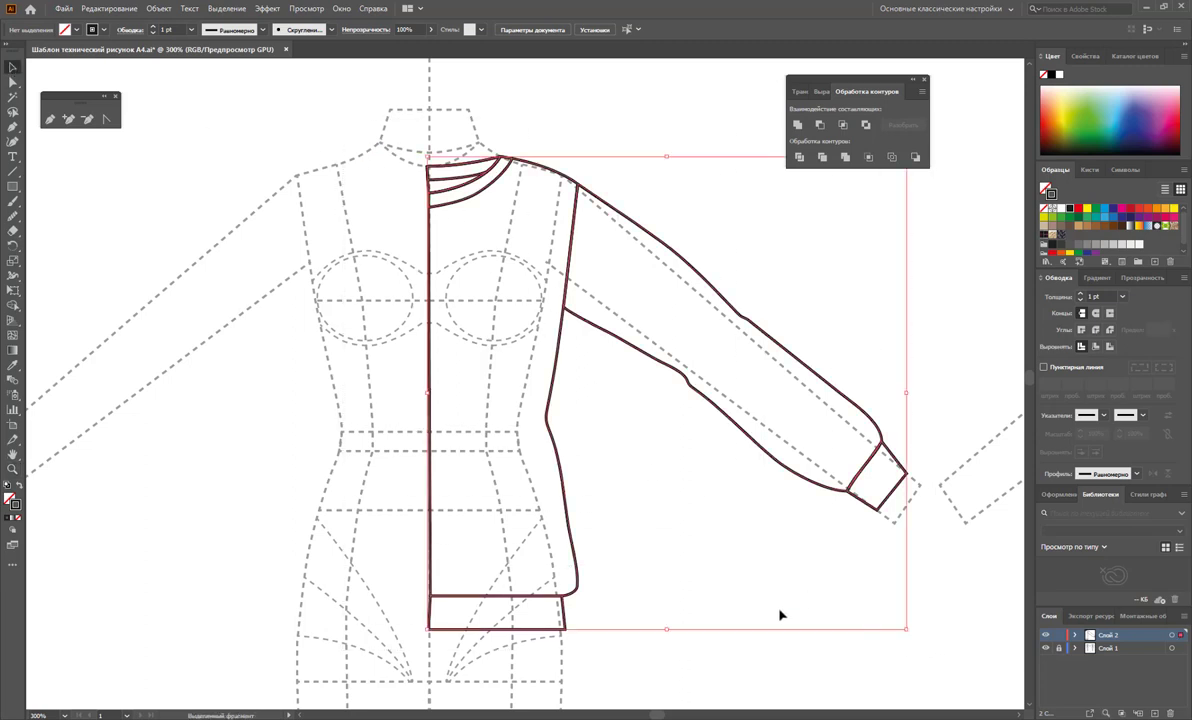
{"action": "left_click", "coordinate": [11, 260]}
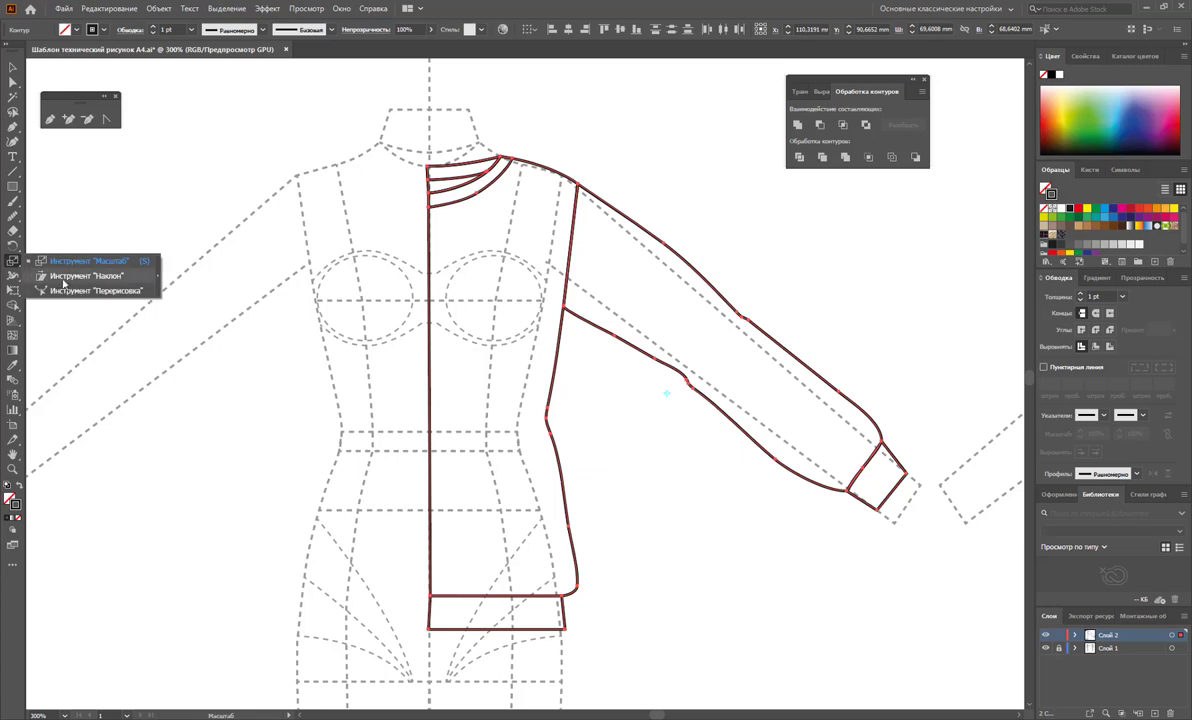
{"action": "left_click", "coordinate": [11, 245]}
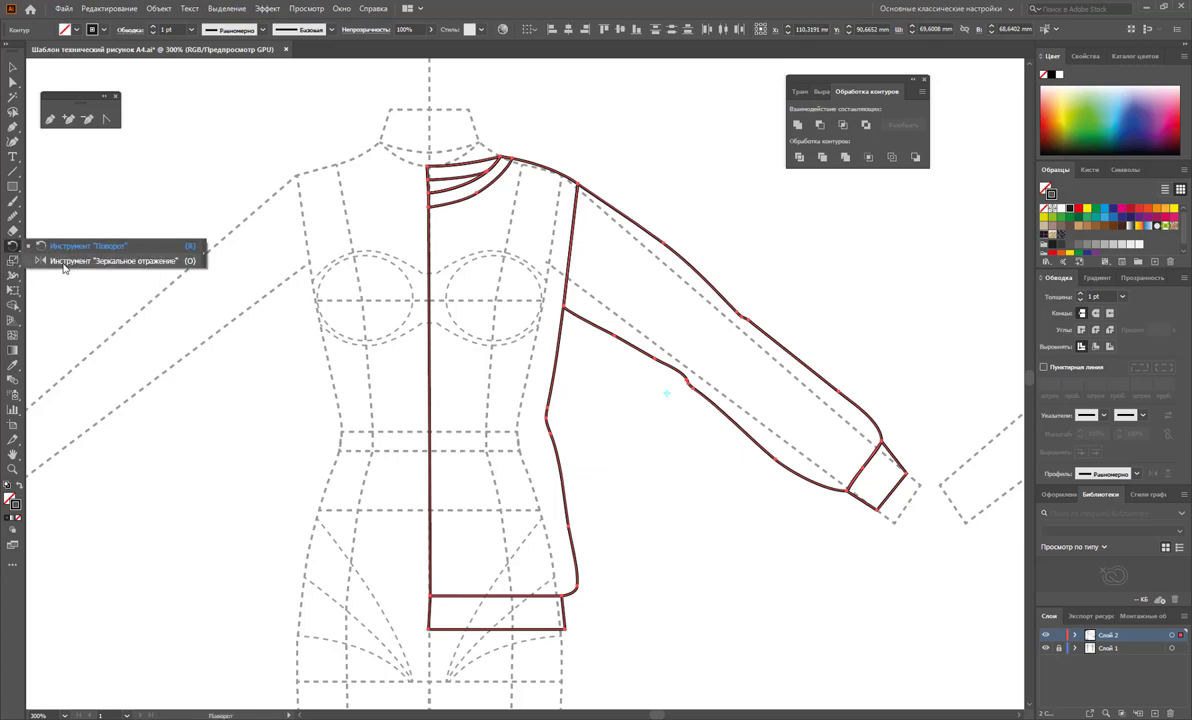
{"action": "left_click", "coordinate": [64, 261]}
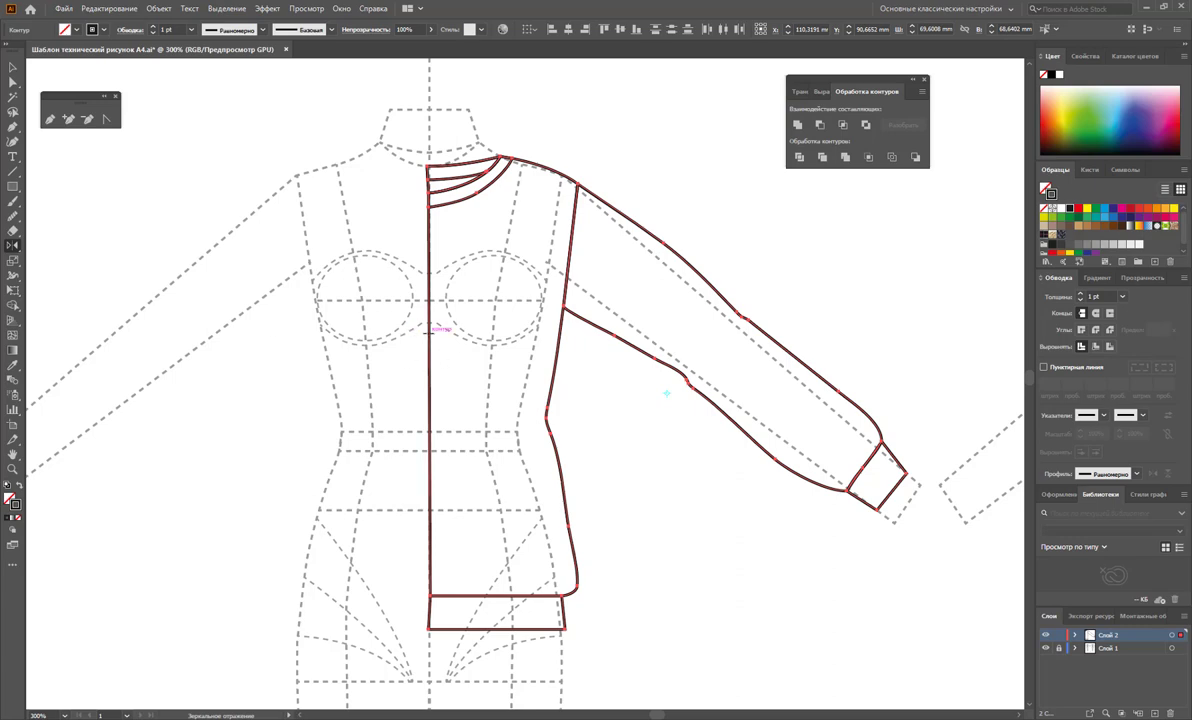
{"action": "left_click", "coordinate": [430, 328]}
{"action": "left_click_drag", "start_coordinate": [481, 322], "coordinate": [310, 305]}
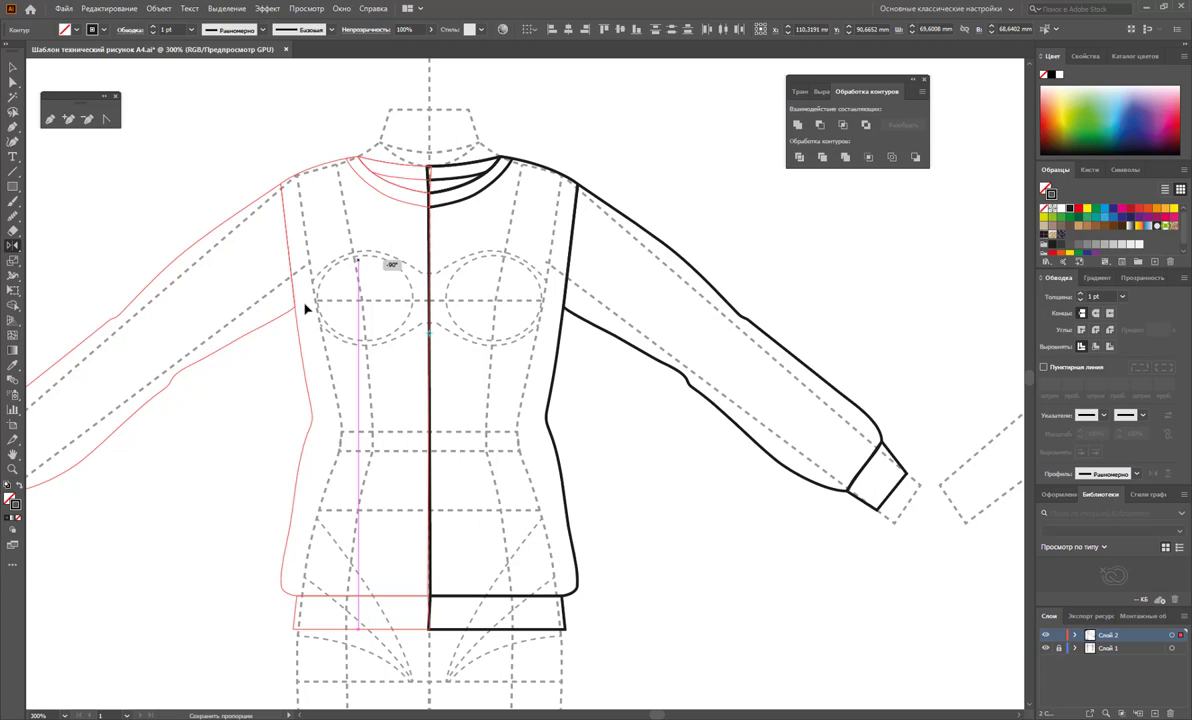
{"action": "left_click_drag", "start_coordinate": [307, 310], "coordinate": [305, 305]}
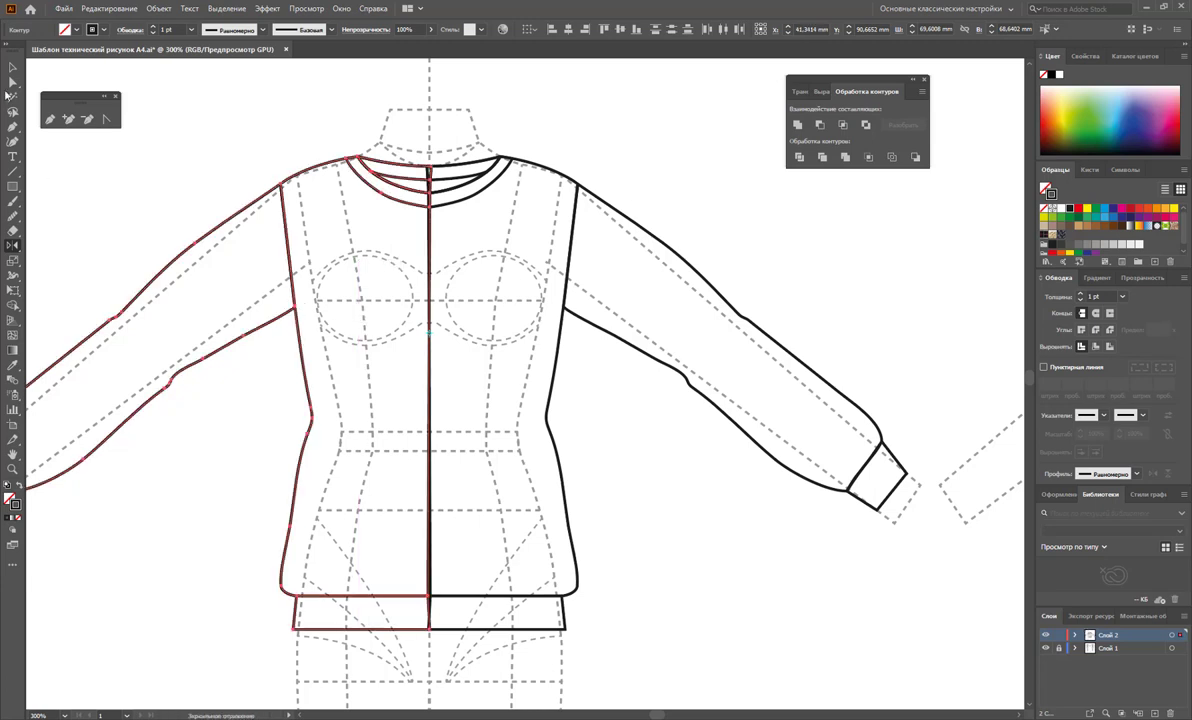
{"action": "left_click", "coordinate": [13, 69]}
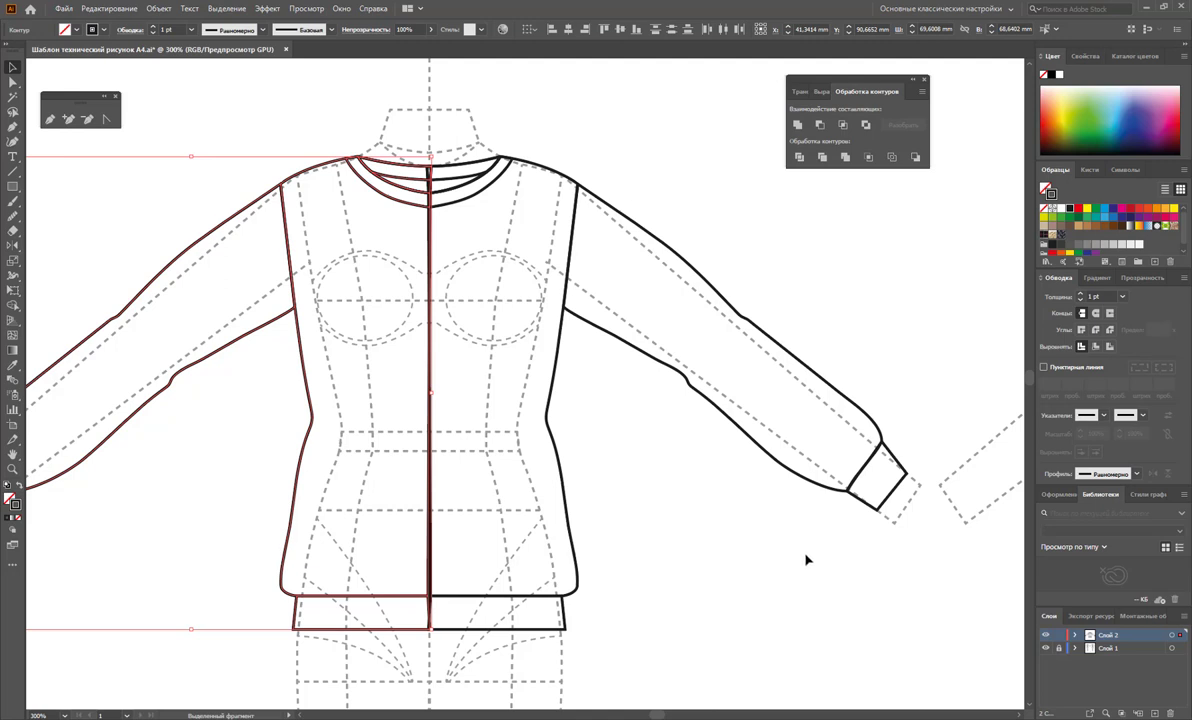
{"action": "left_click", "coordinate": [722, 517]}
{"action": "left_click", "coordinate": [372, 518]}
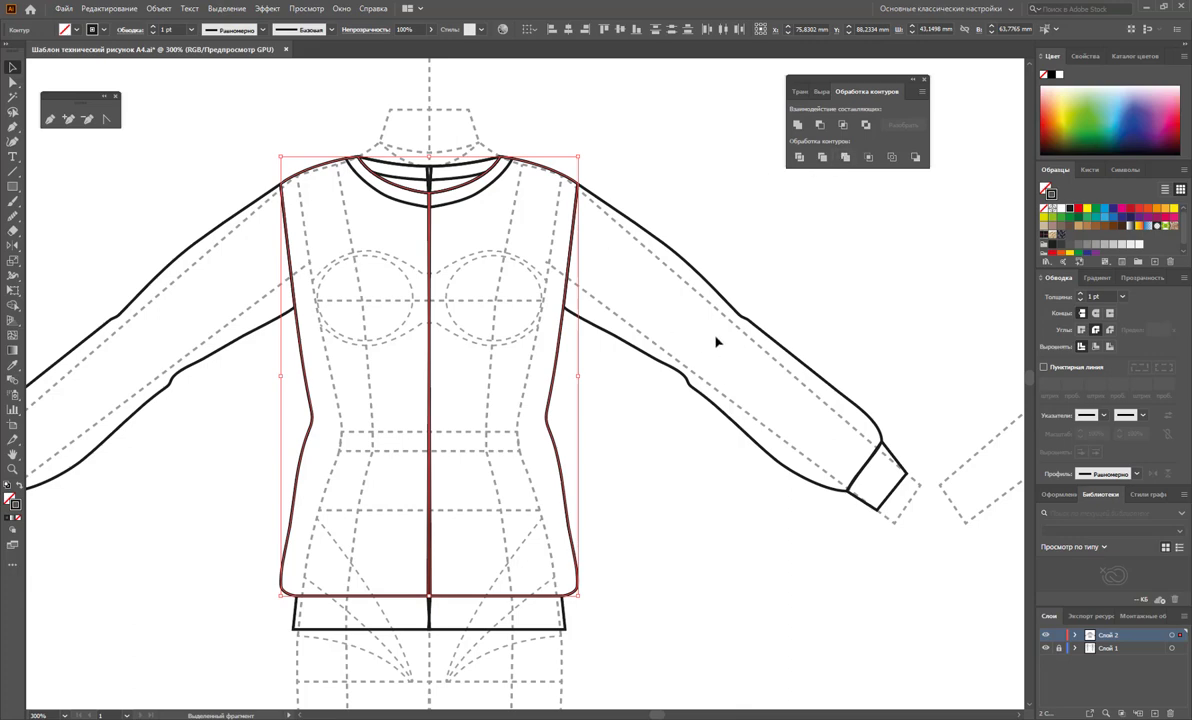
Step: Unite both bodice halves into one outline and delete the leftover centre-front anchor
{"action": "key", "text": "z"}
{"action": "left_click", "coordinate": [557, 426], "text": "alt"}
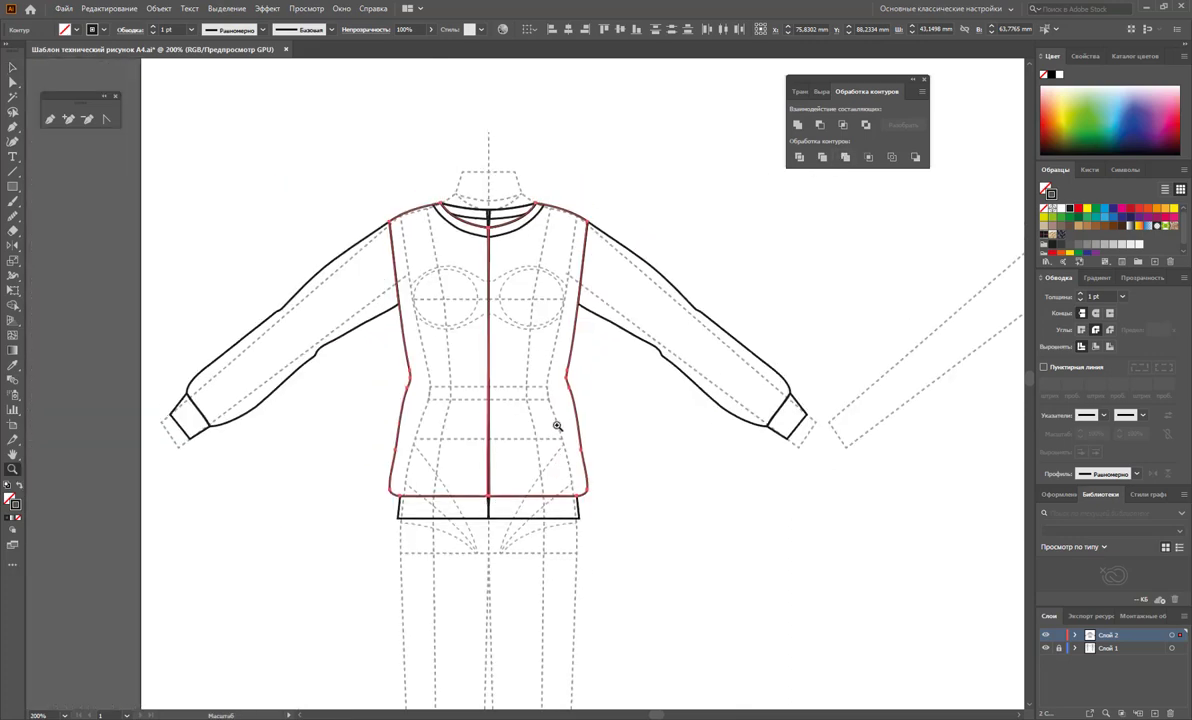
{"action": "left_click", "coordinate": [13, 67]}
{"action": "left_click", "coordinate": [514, 463]}
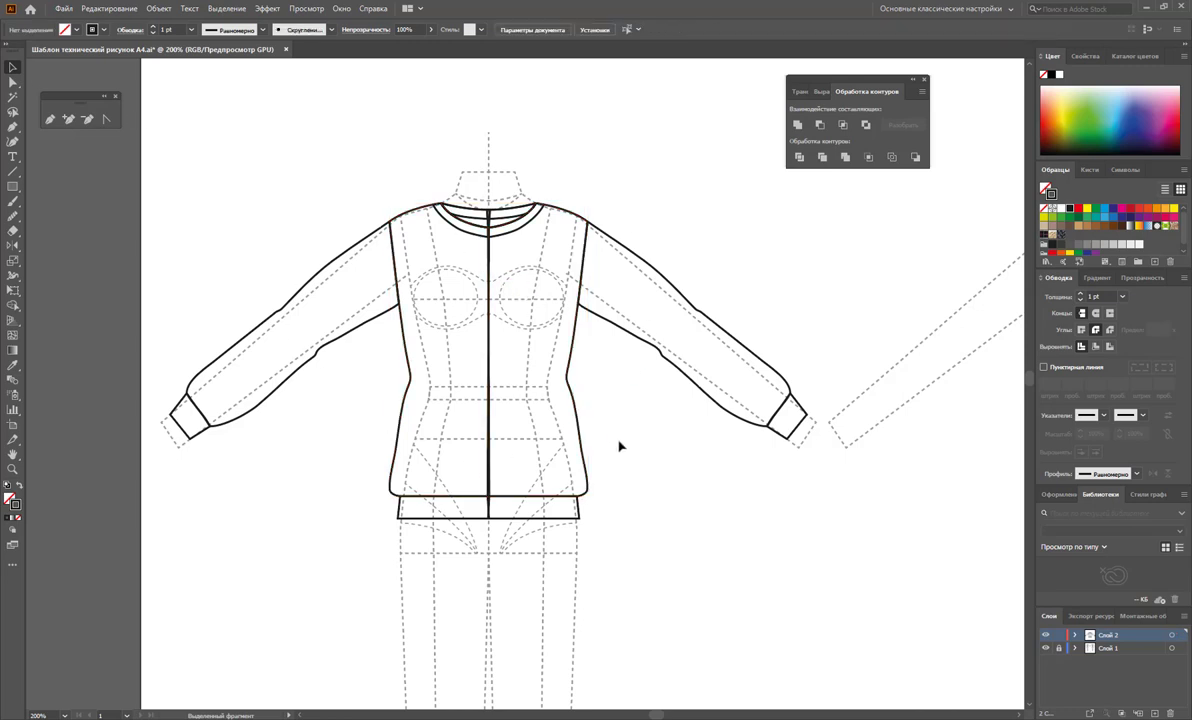
{"action": "left_click", "coordinate": [458, 432]}
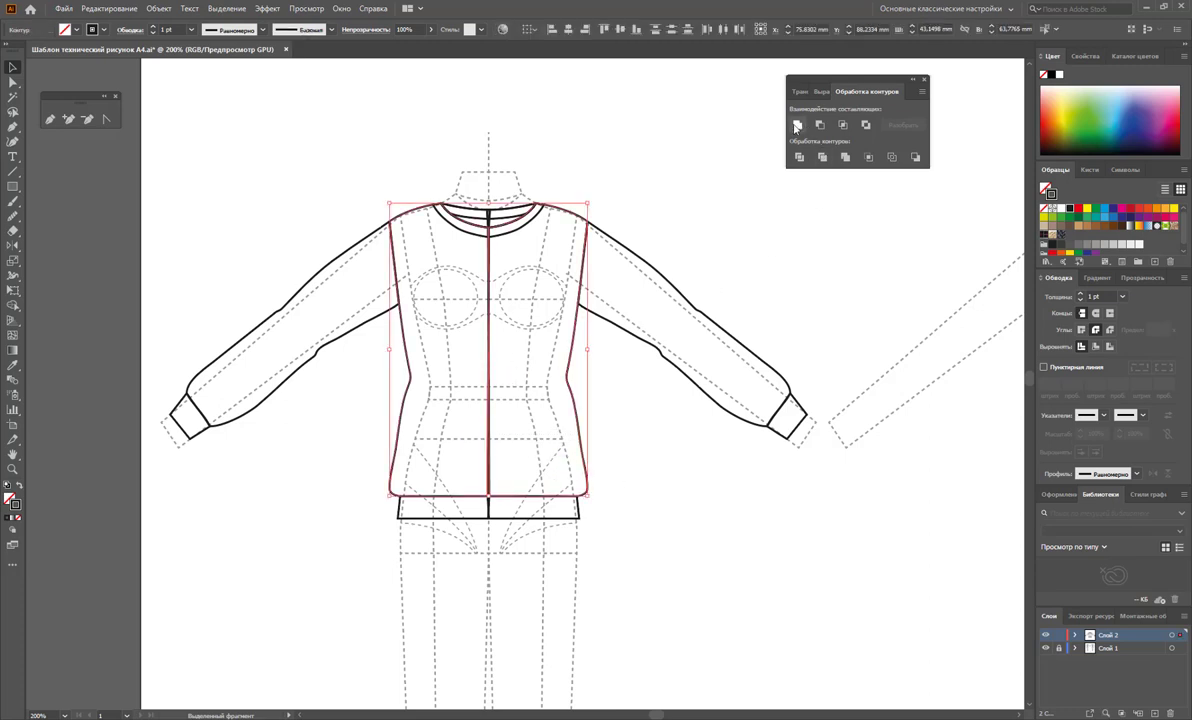
{"action": "key", "text": "Delete"}
{"action": "left_click", "coordinate": [596, 487]}
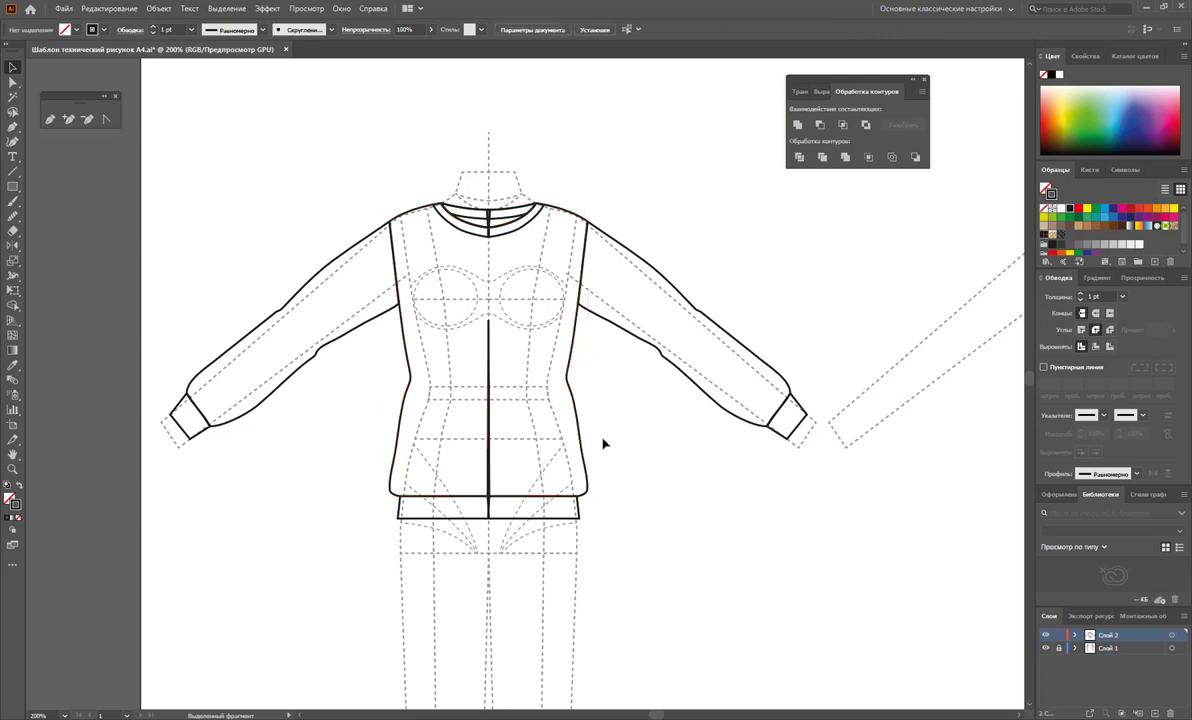
{"action": "left_click", "coordinate": [551, 466]}
{"action": "left_click", "coordinate": [87, 119]}
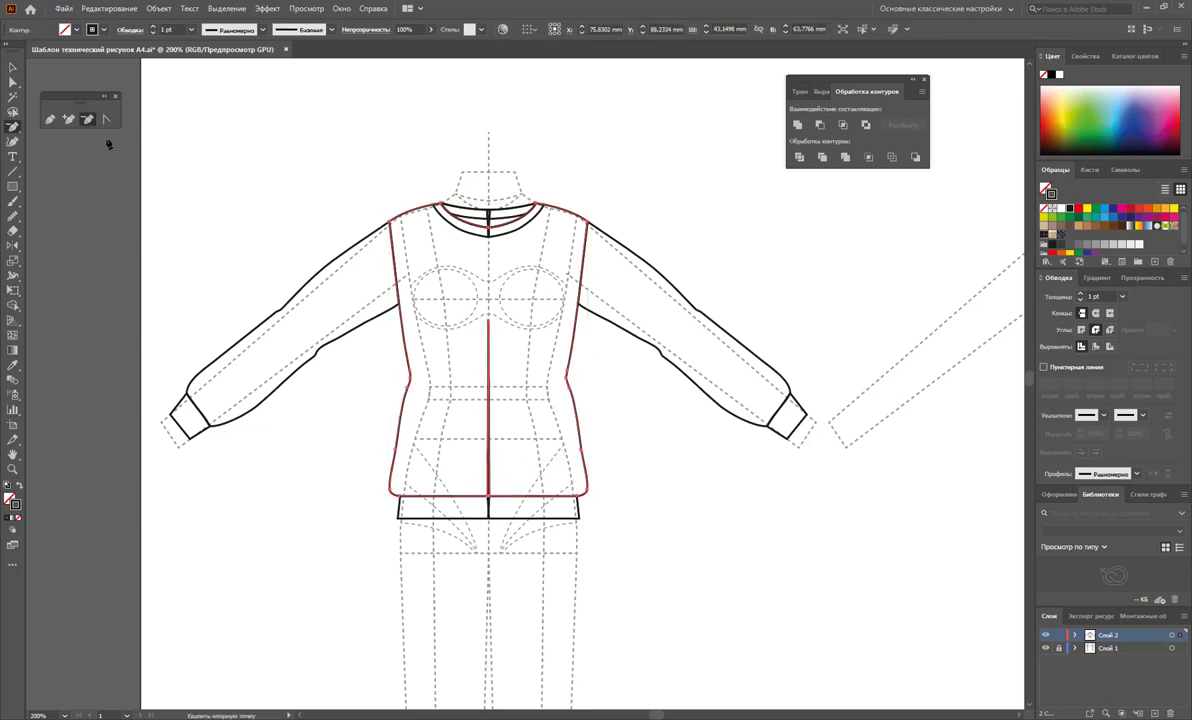
{"action": "left_click", "coordinate": [489, 325]}
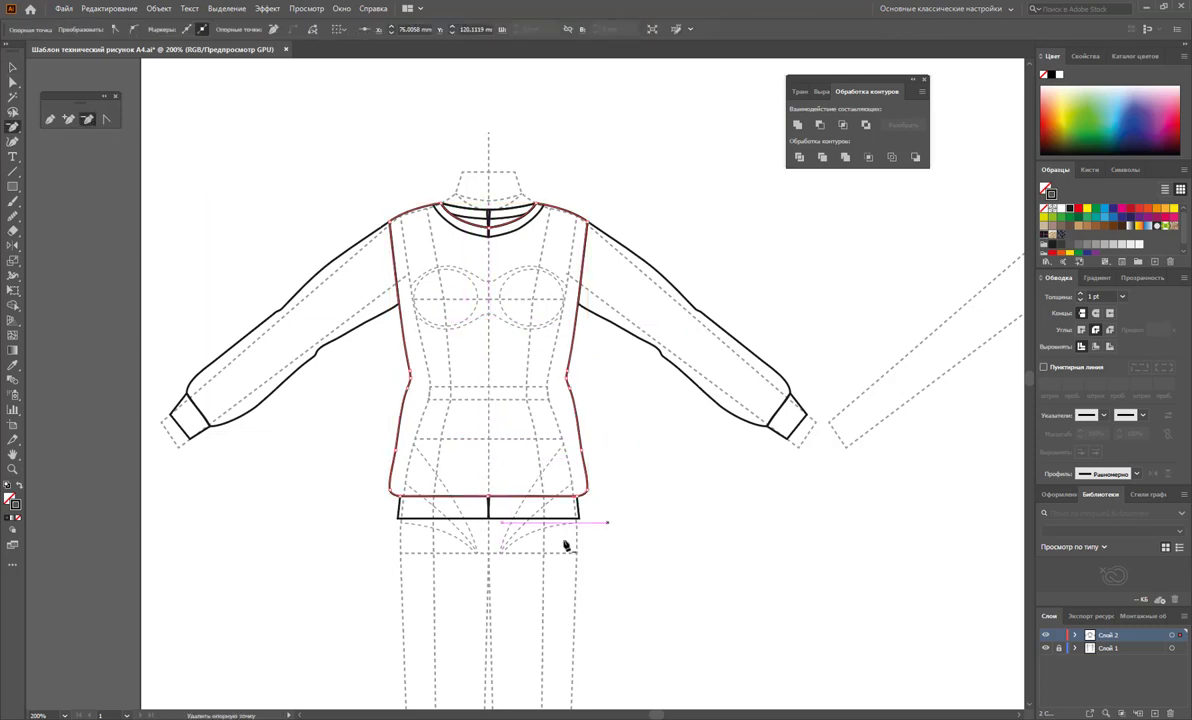
Step: Unite the two hem band rectangles into one and remove the stray centre anchor
{"action": "left_click", "coordinate": [12, 67]}
{"action": "left_click", "coordinate": [524, 553]}
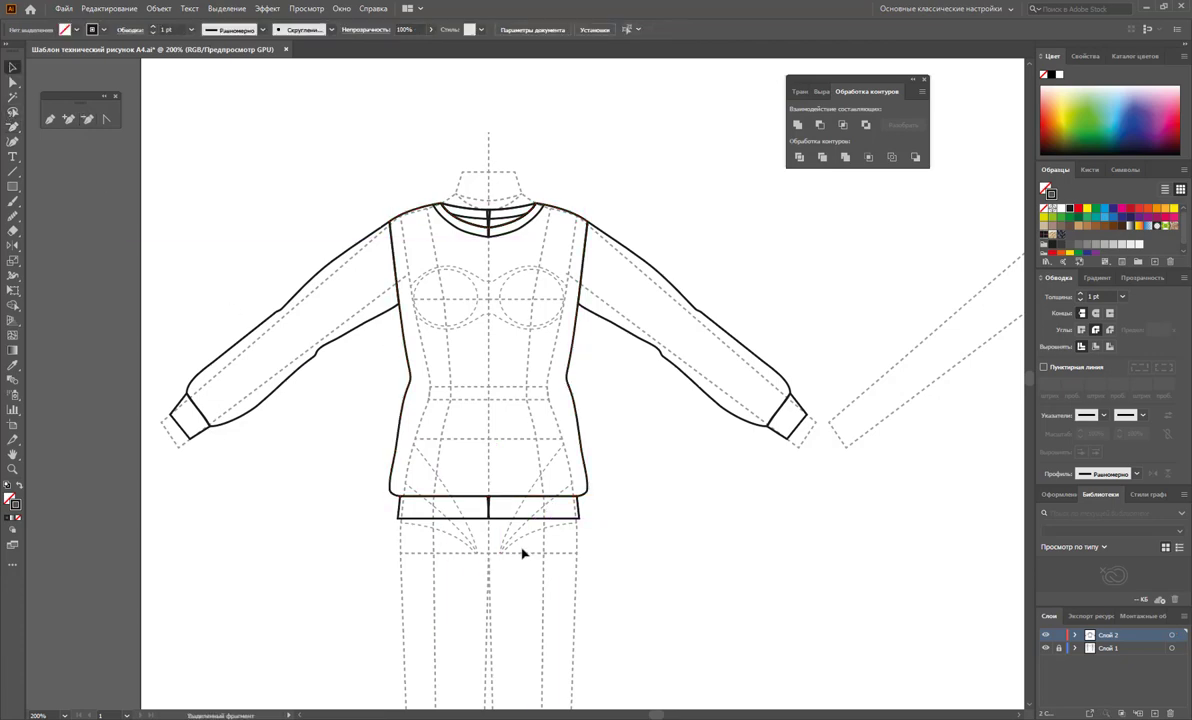
{"action": "left_click", "coordinate": [490, 510]}
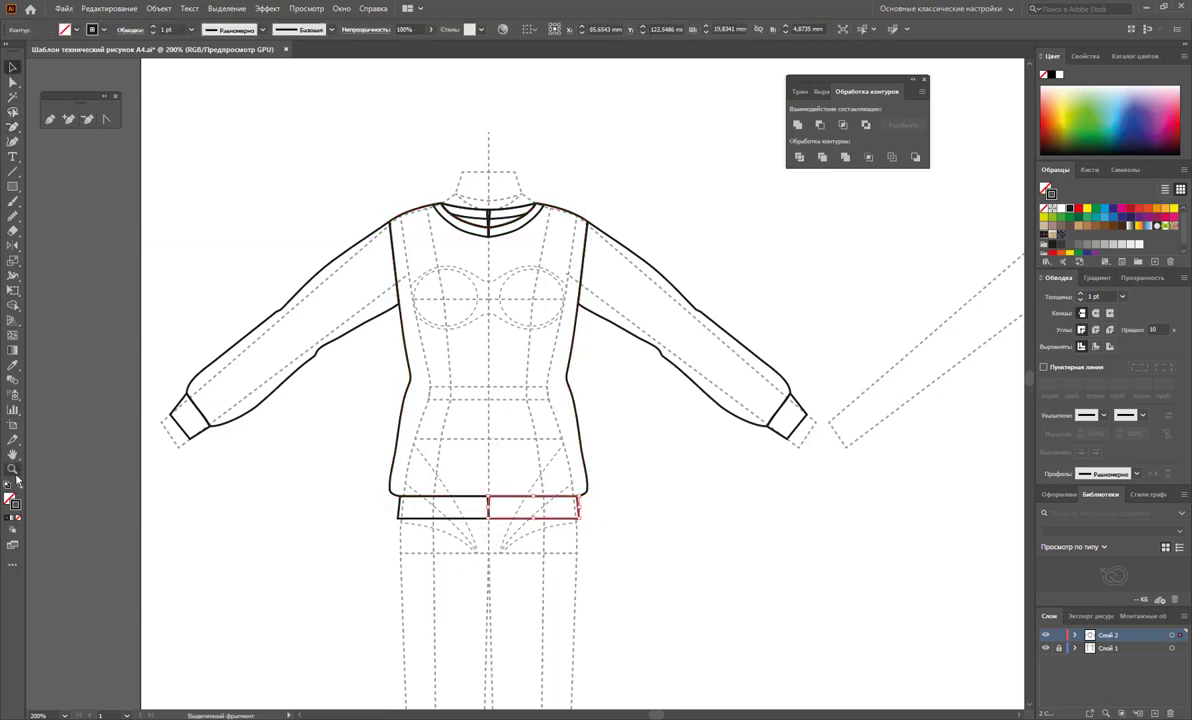
{"action": "left_click", "coordinate": [12, 469]}
{"action": "left_click", "coordinate": [500, 508]}
{"action": "left_click", "coordinate": [505, 514]}
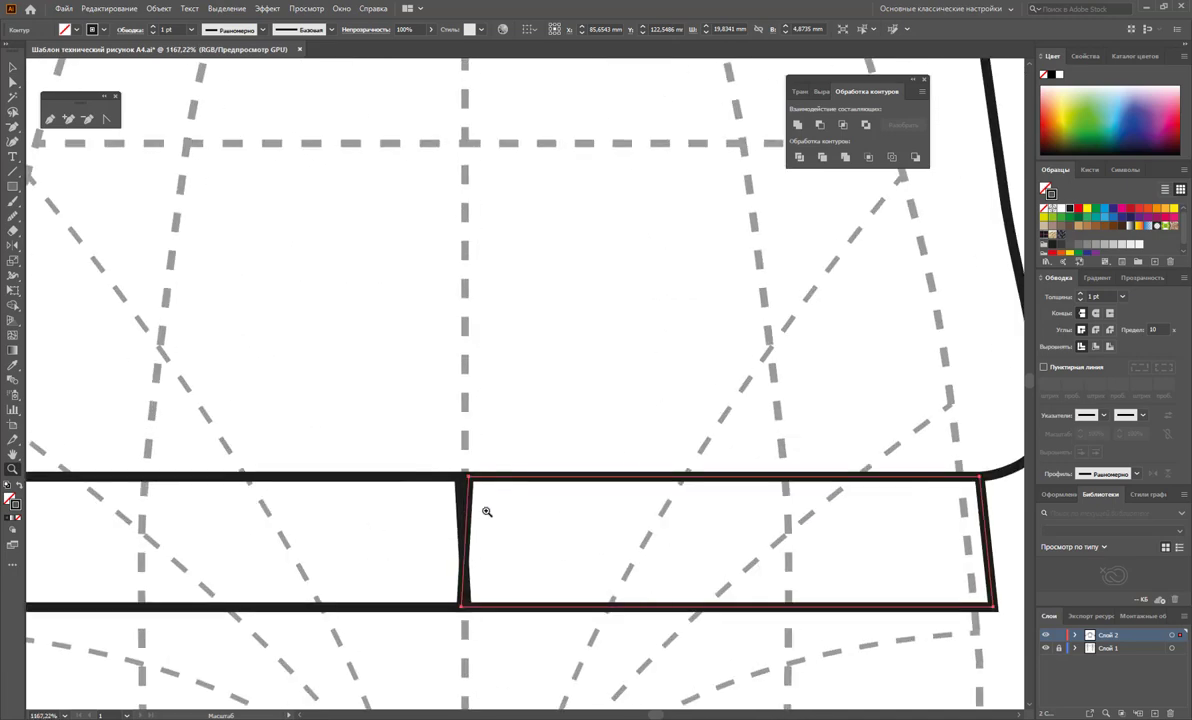
{"action": "left_click", "coordinate": [13, 67]}
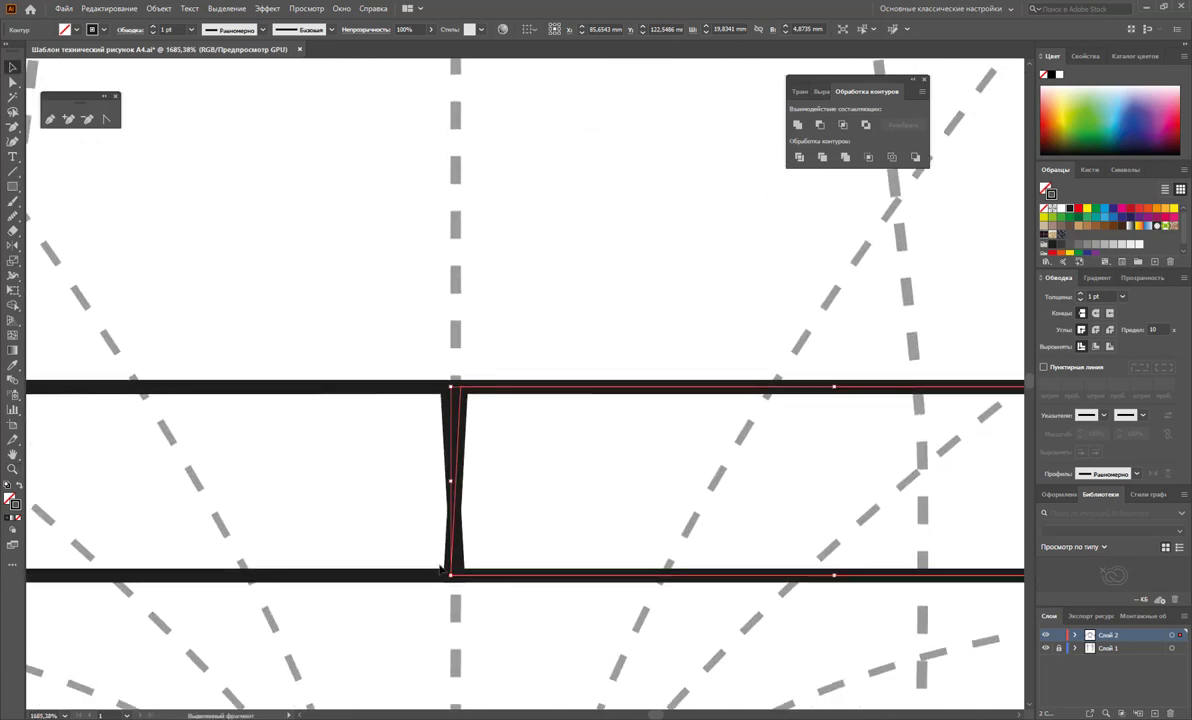
{"action": "left_click_drag", "start_coordinate": [517, 630], "coordinate": [350, 495]}
{"action": "left_click", "coordinate": [797, 125]}
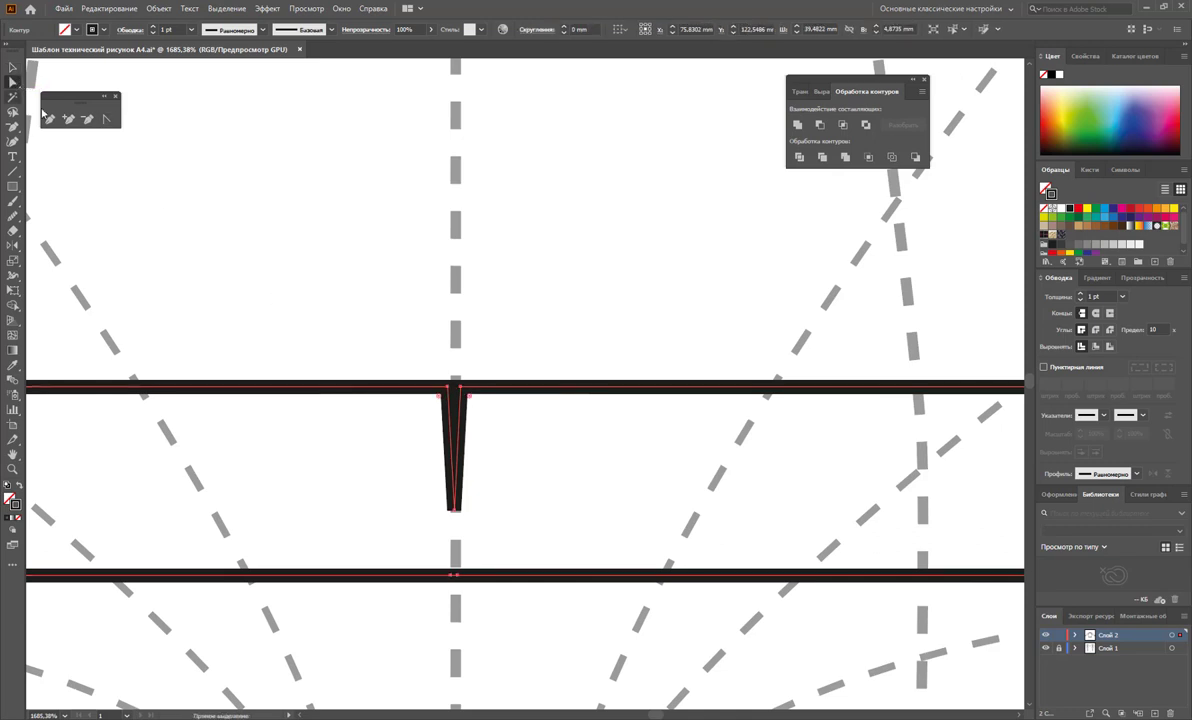
{"action": "left_click", "coordinate": [87, 119]}
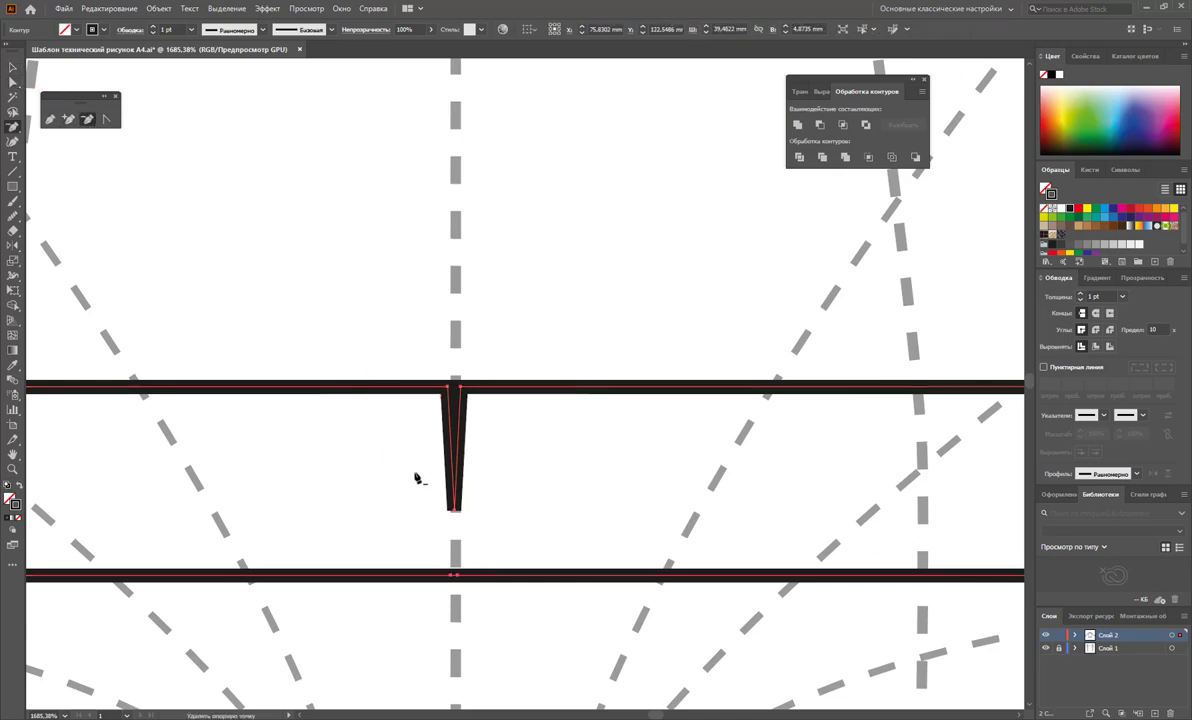
{"action": "left_click", "coordinate": [454, 510]}
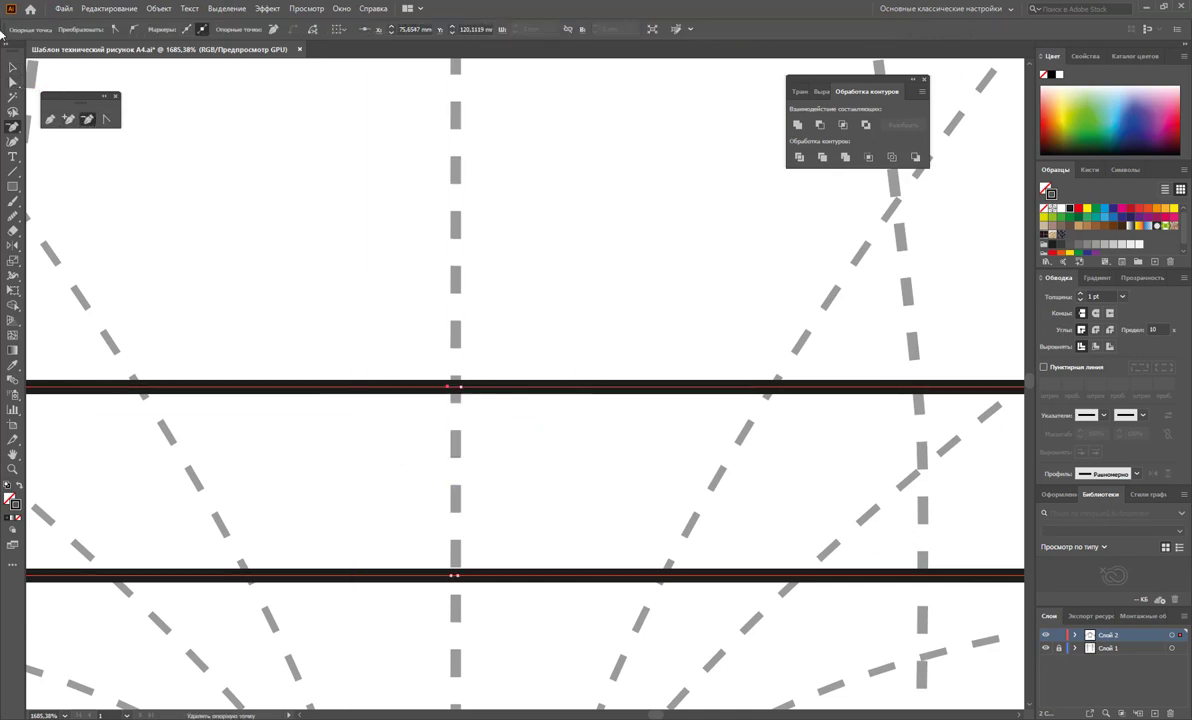
Step: Zoom back out to see the whole top with its continuous hem band
{"action": "left_click", "coordinate": [12, 68]}
{"action": "left_click", "coordinate": [509, 631]}
{"action": "key", "text": "z"}
{"action": "left_click", "coordinate": [521, 454], "text": "alt"}
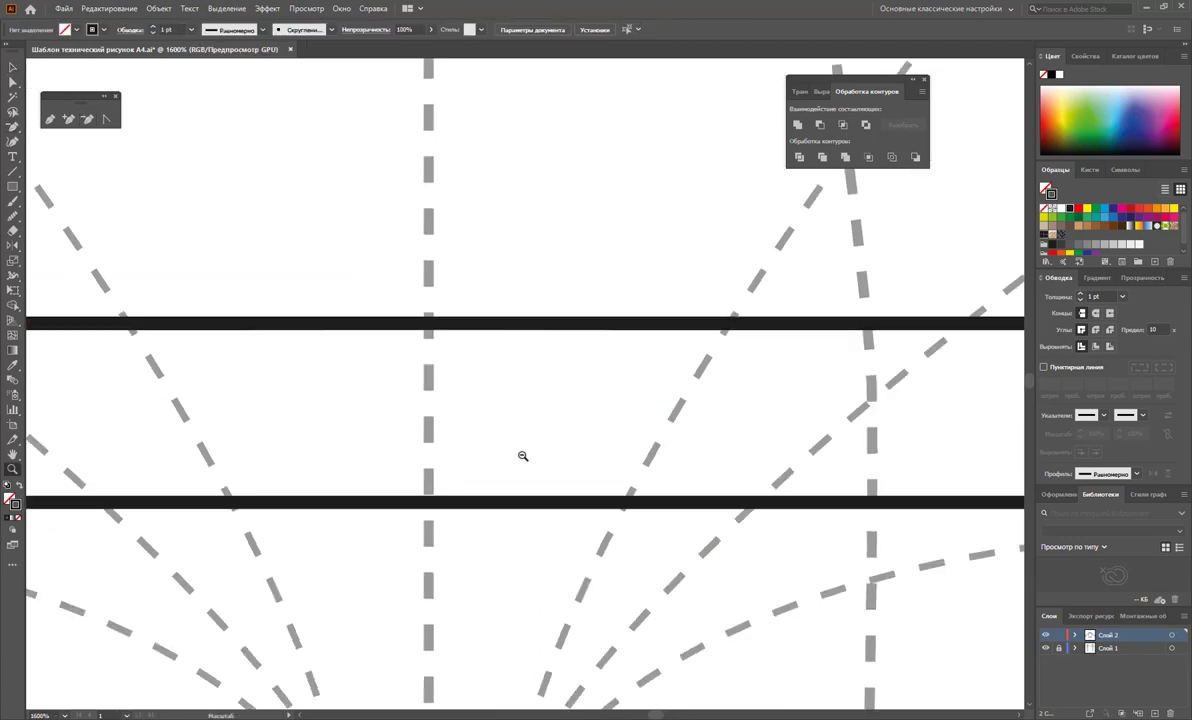
{"action": "left_click", "coordinate": [540, 420], "text": "alt"}
{"action": "left_click", "coordinate": [557, 382], "text": "alt"}
{"action": "left_click", "coordinate": [479, 354], "text": "alt"}
{"action": "left_click", "coordinate": [556, 367], "text": "alt"}
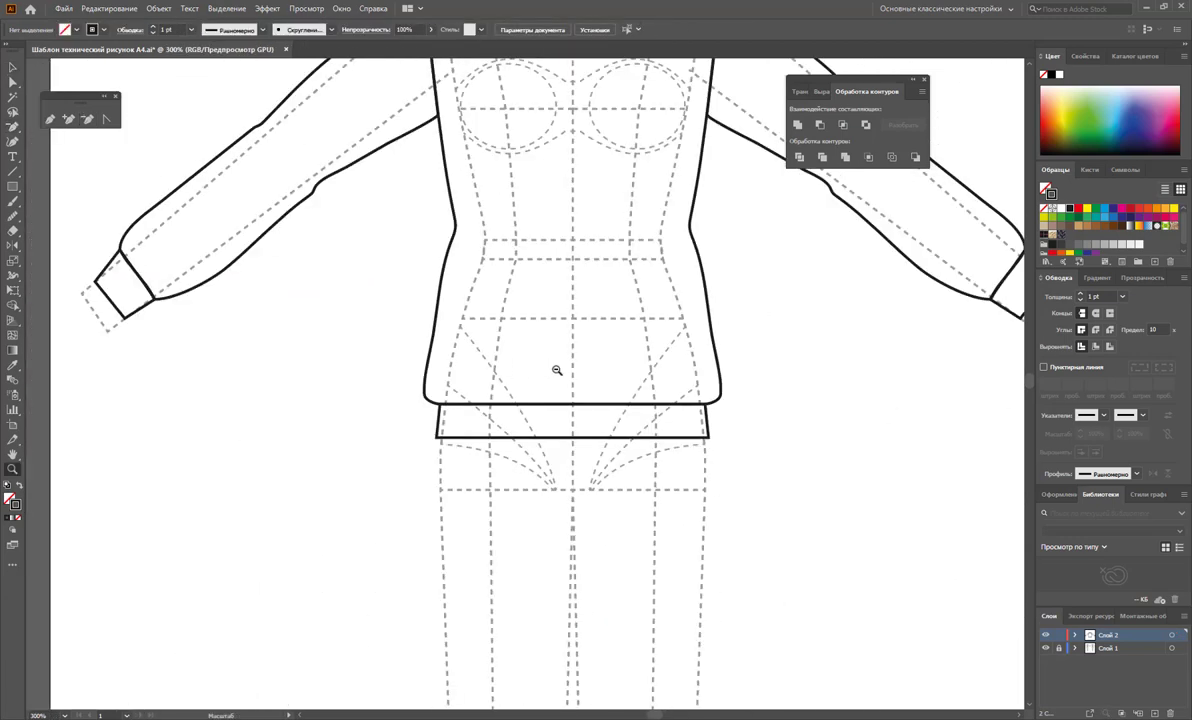
{"action": "left_click", "coordinate": [564, 394], "text": "alt"}
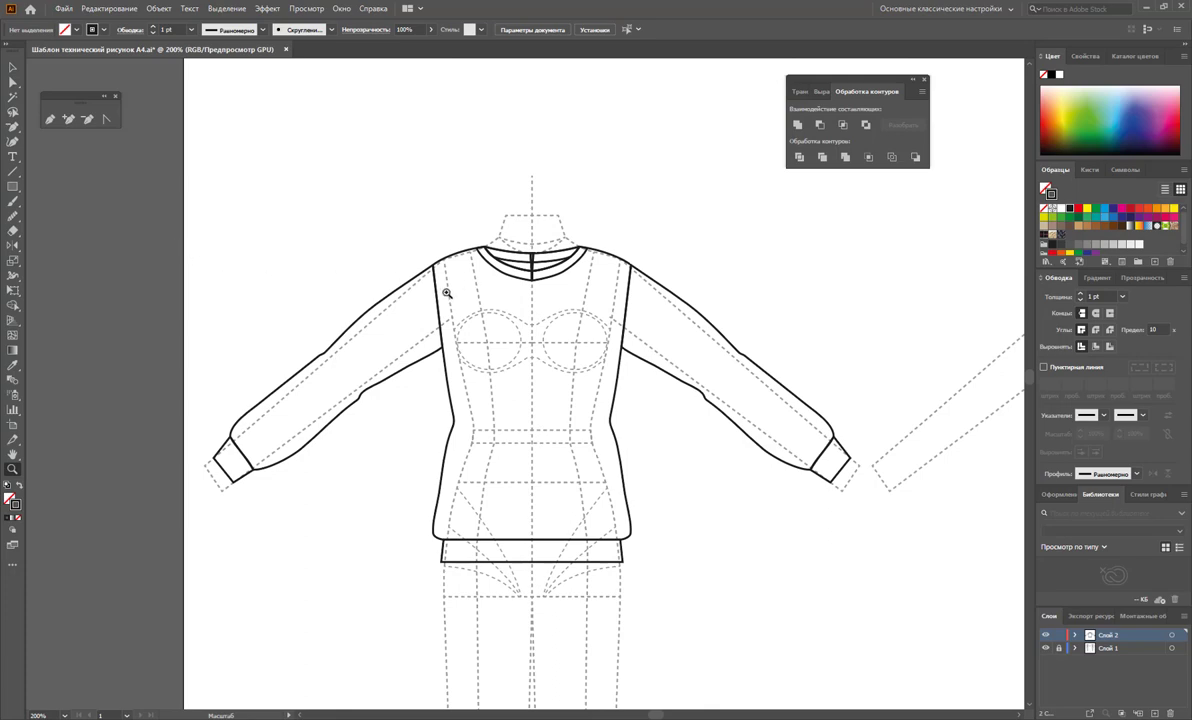
Step: Unite the left and right halves of the inner collar band
{"action": "left_click_drag", "start_coordinate": [447, 292], "coordinate": [817, 481]}
{"action": "scroll", "coordinate": [600, 400], "scroll_direction": "up", "scroll_amount": 3}
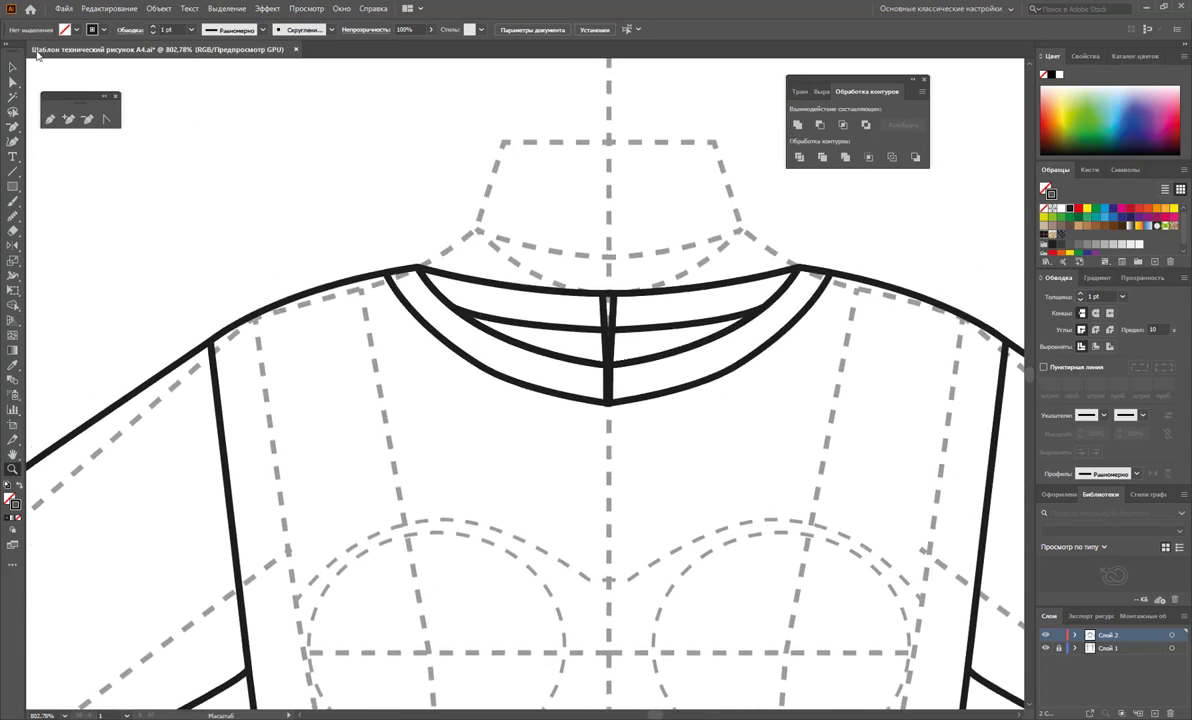
{"action": "left_click", "coordinate": [12, 67]}
{"action": "left_click", "coordinate": [628, 300]}
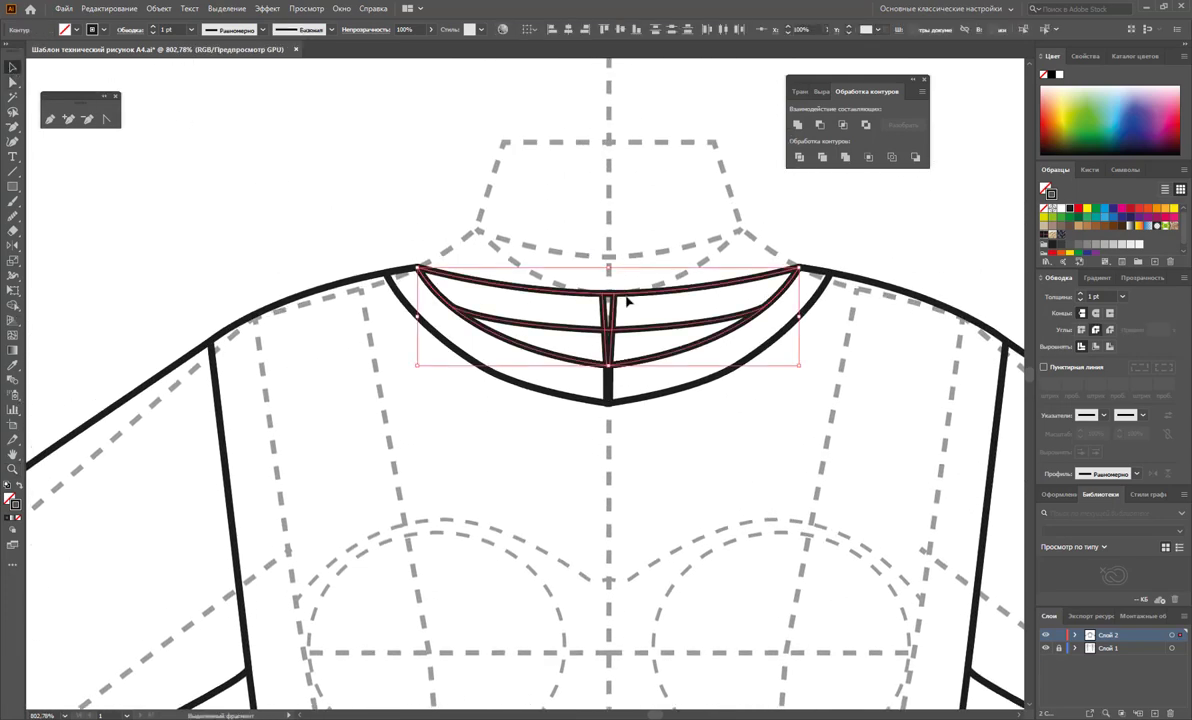
{"action": "left_click", "coordinate": [689, 231]}
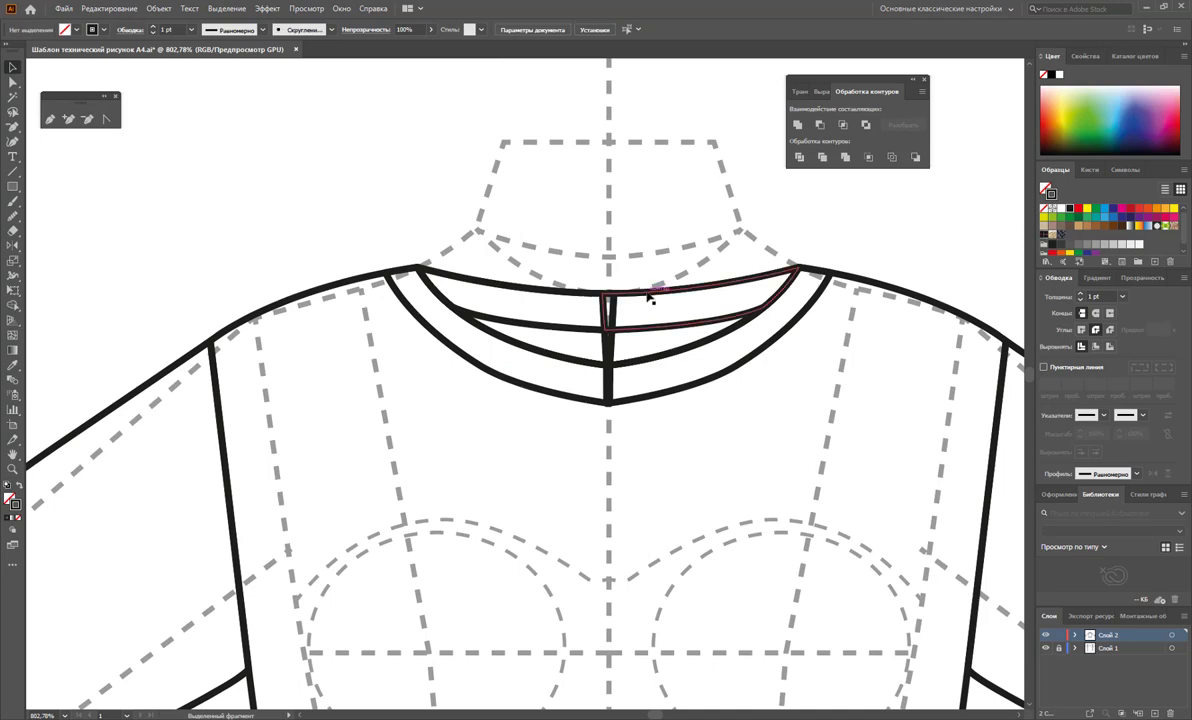
{"action": "left_click", "coordinate": [630, 292]}
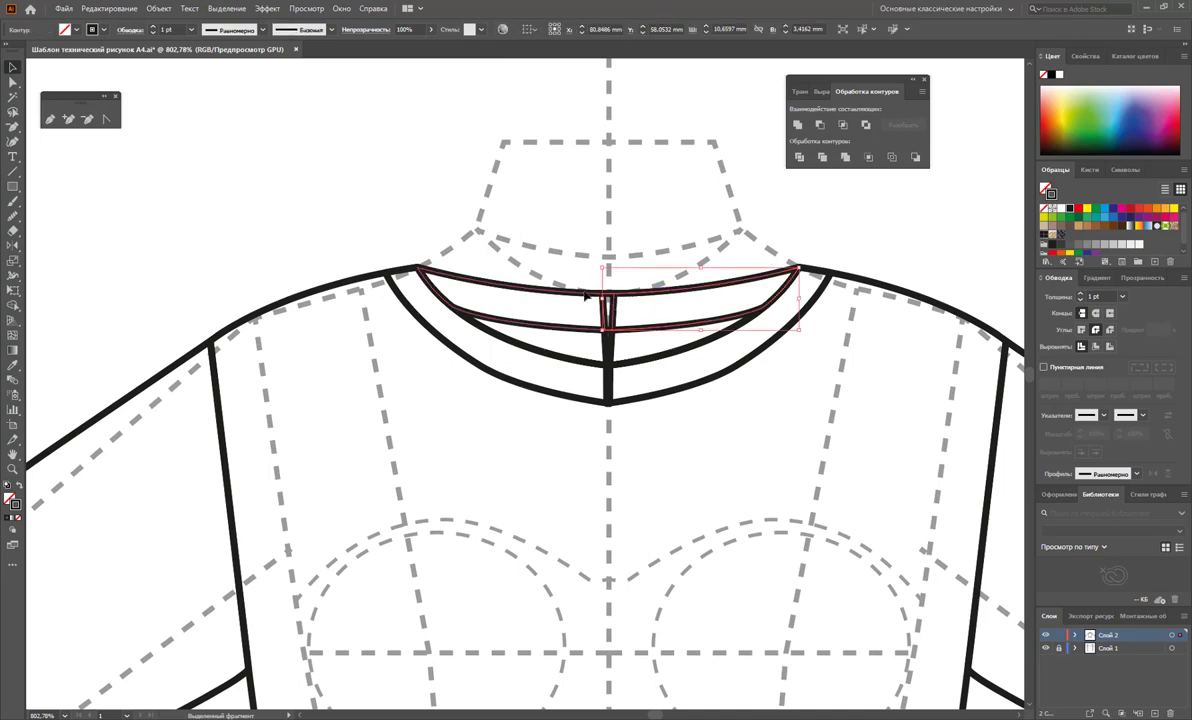
{"action": "left_click", "coordinate": [845, 158]}
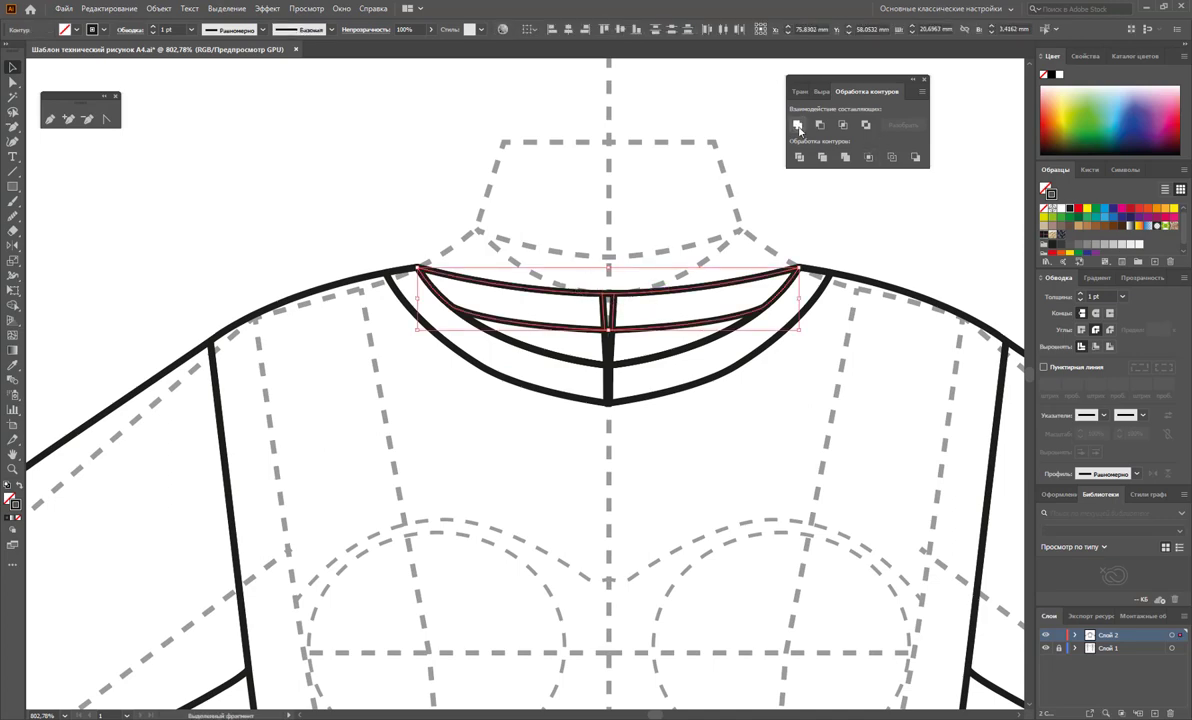
{"action": "left_click", "coordinate": [676, 382]}
Step: Unite the outer neckline band halves and the remaining collar curve pieces
{"action": "left_click", "coordinate": [592, 397], "text": "shift"}
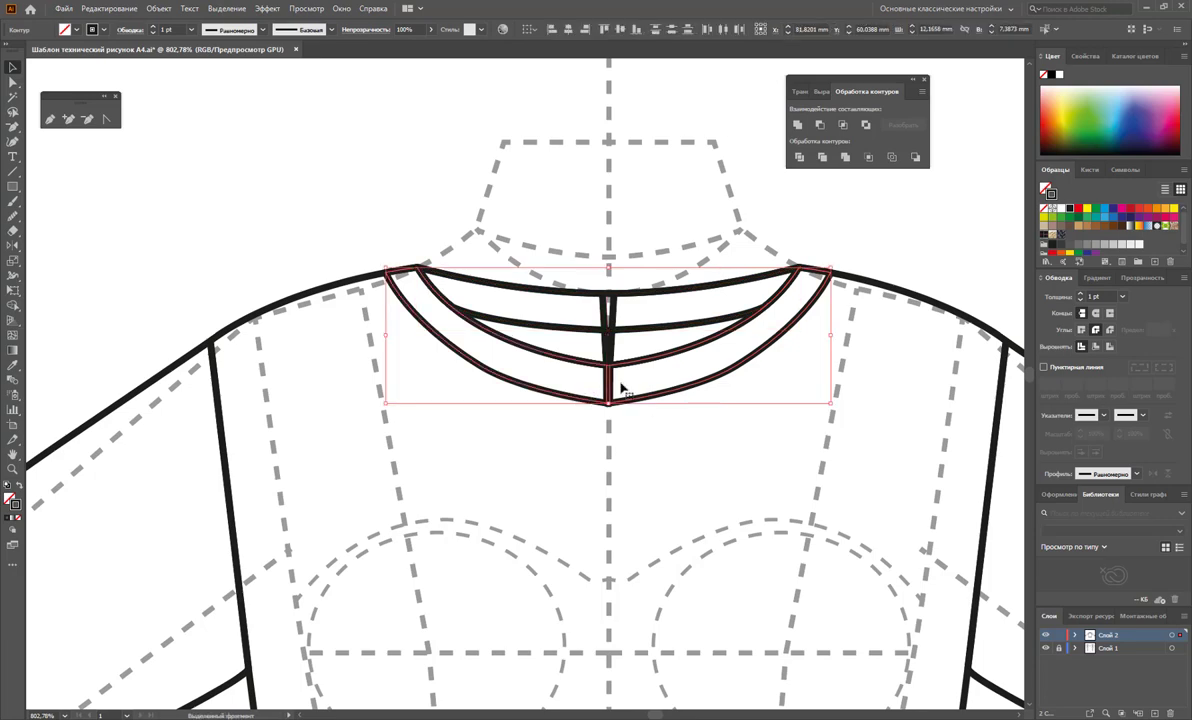
{"action": "left_click", "coordinate": [797, 124]}
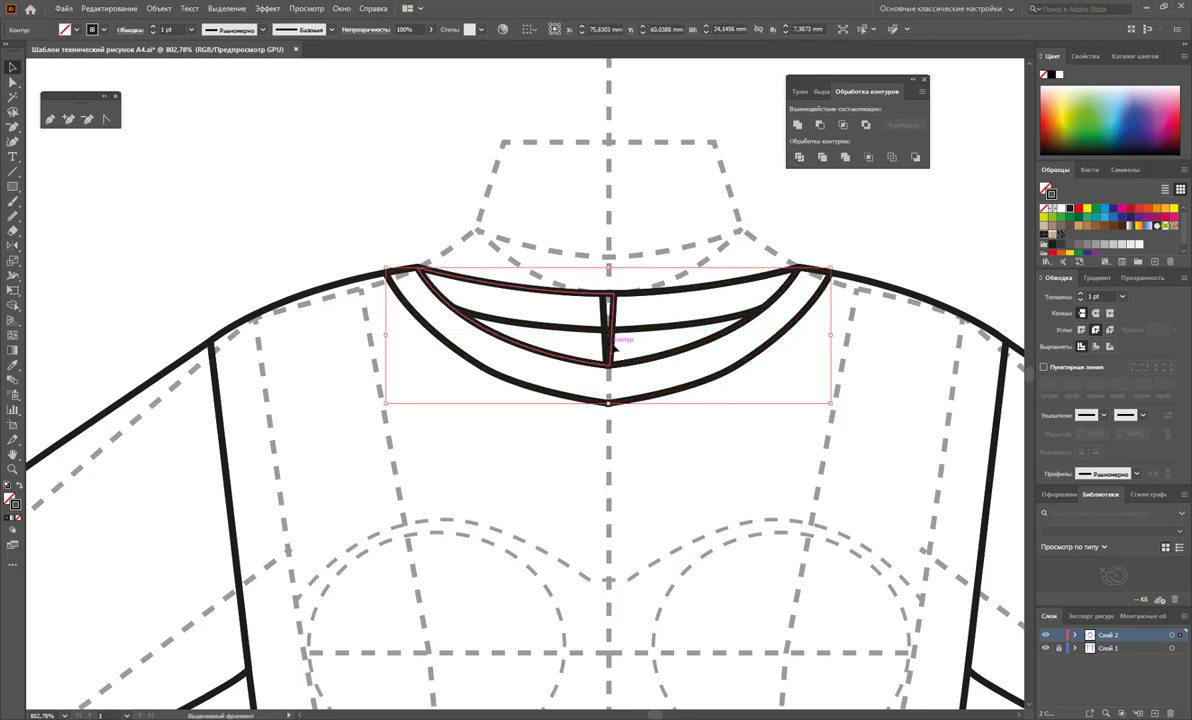
{"action": "left_click_drag", "start_coordinate": [575, 345], "coordinate": [714, 234]}
{"action": "left_click", "coordinate": [799, 125]}
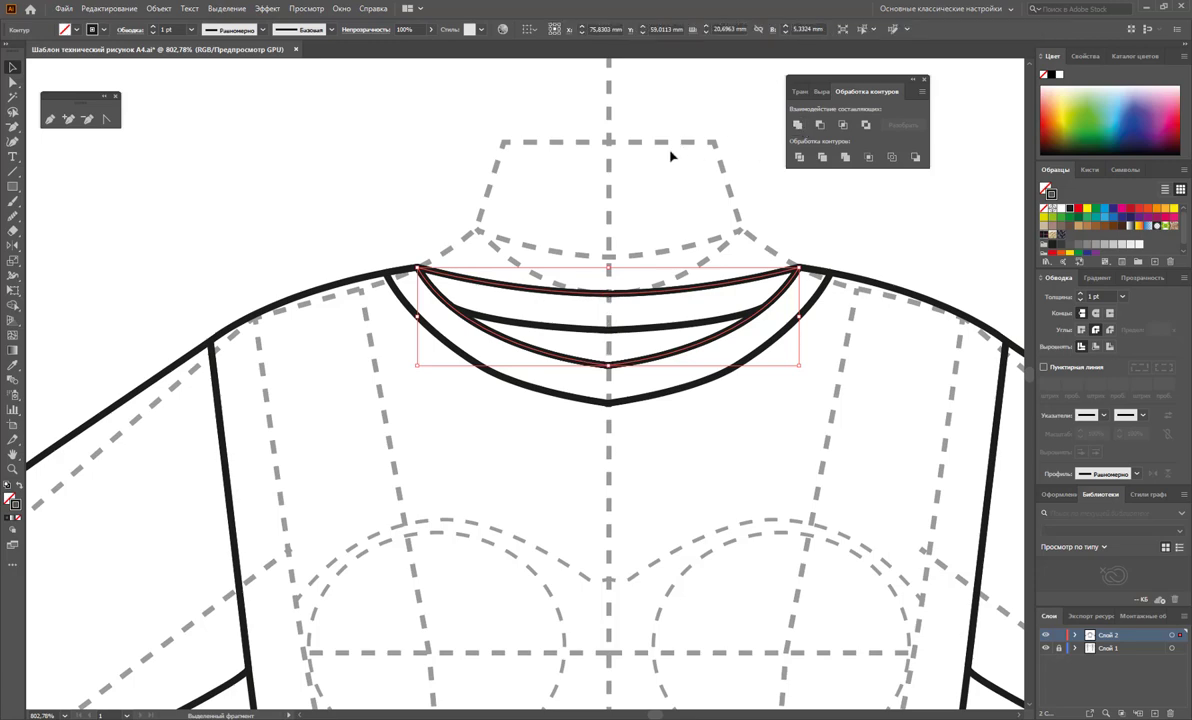
{"action": "left_click", "coordinate": [660, 238]}
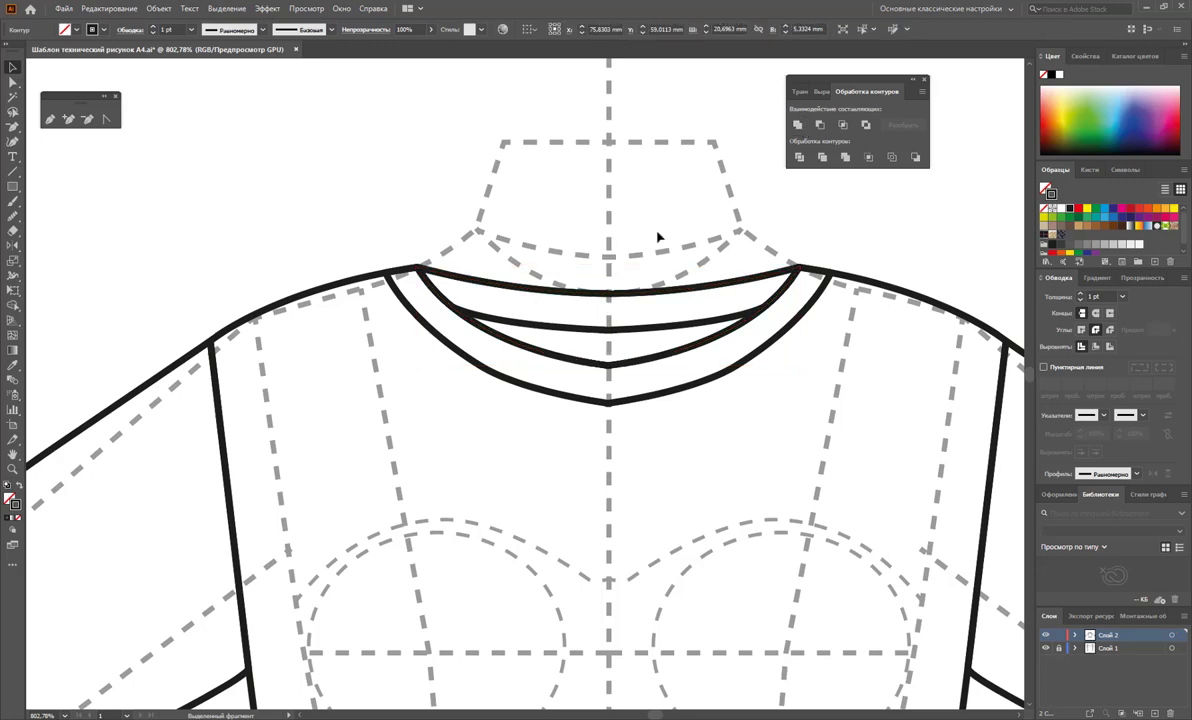
{"action": "left_click", "coordinate": [609, 403]}
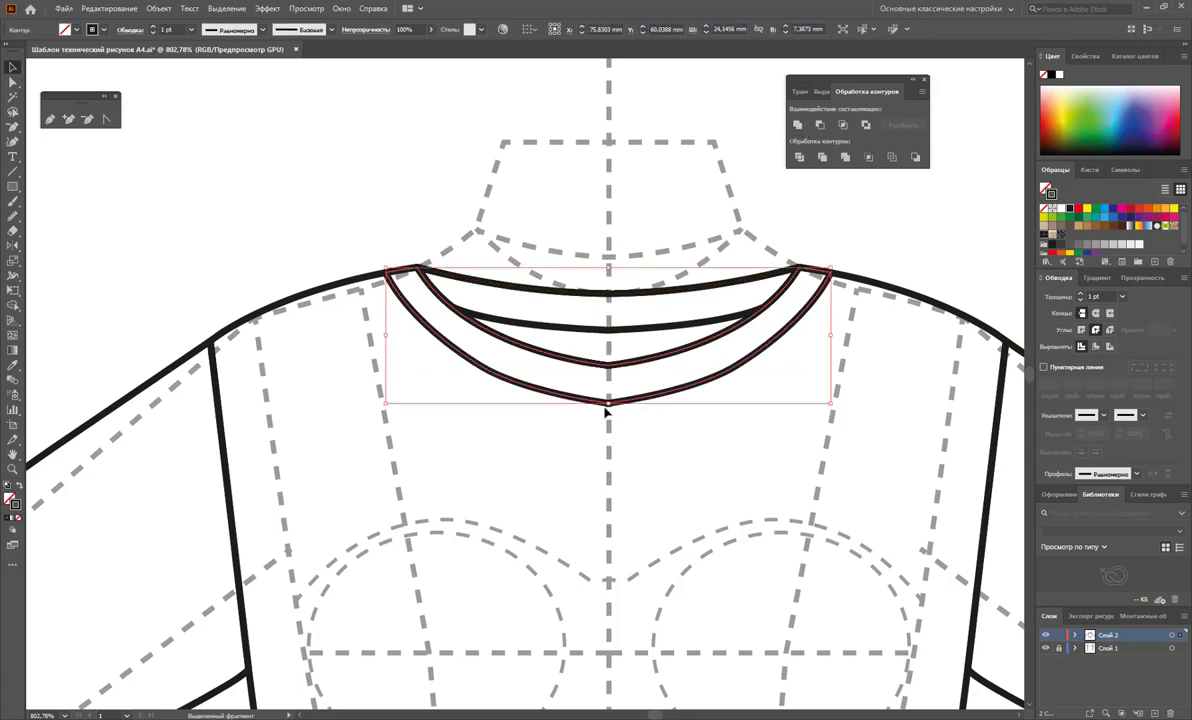
Step: Zoom deep into the outer collar's bottom centre to inspect its anchor points
{"action": "left_click", "coordinate": [14, 474]}
{"action": "left_click_drag", "start_coordinate": [609, 380], "coordinate": [984, 590]}
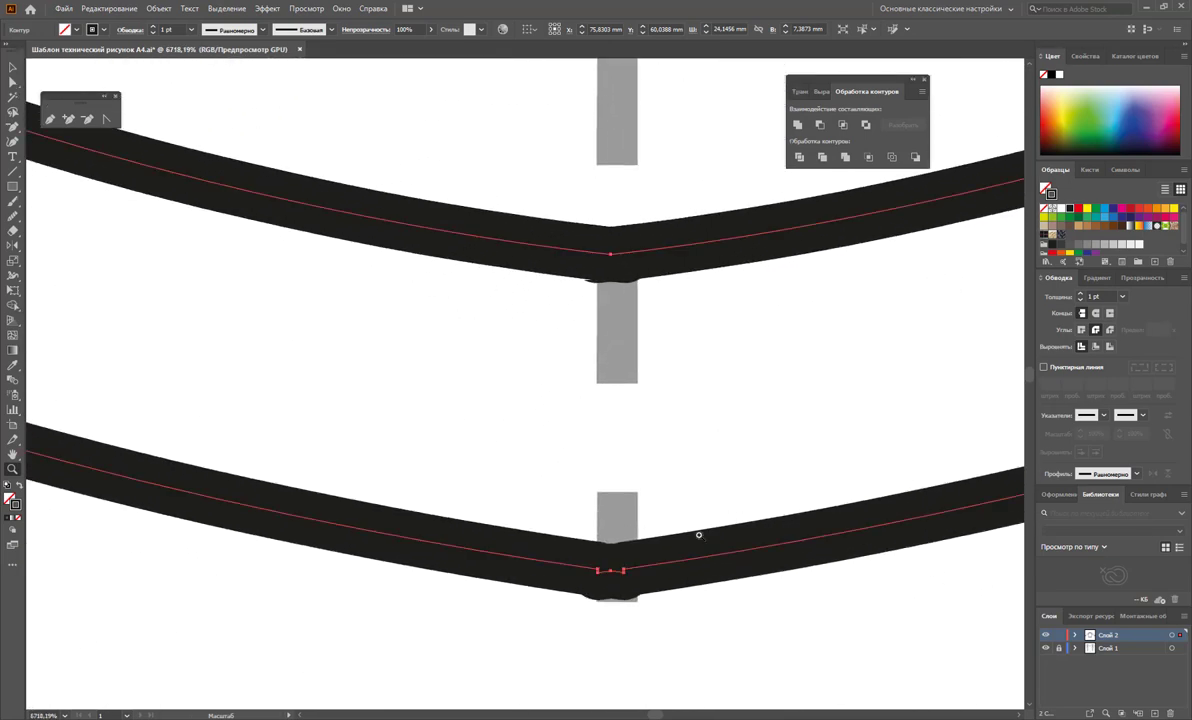
{"action": "left_click", "coordinate": [88, 130]}
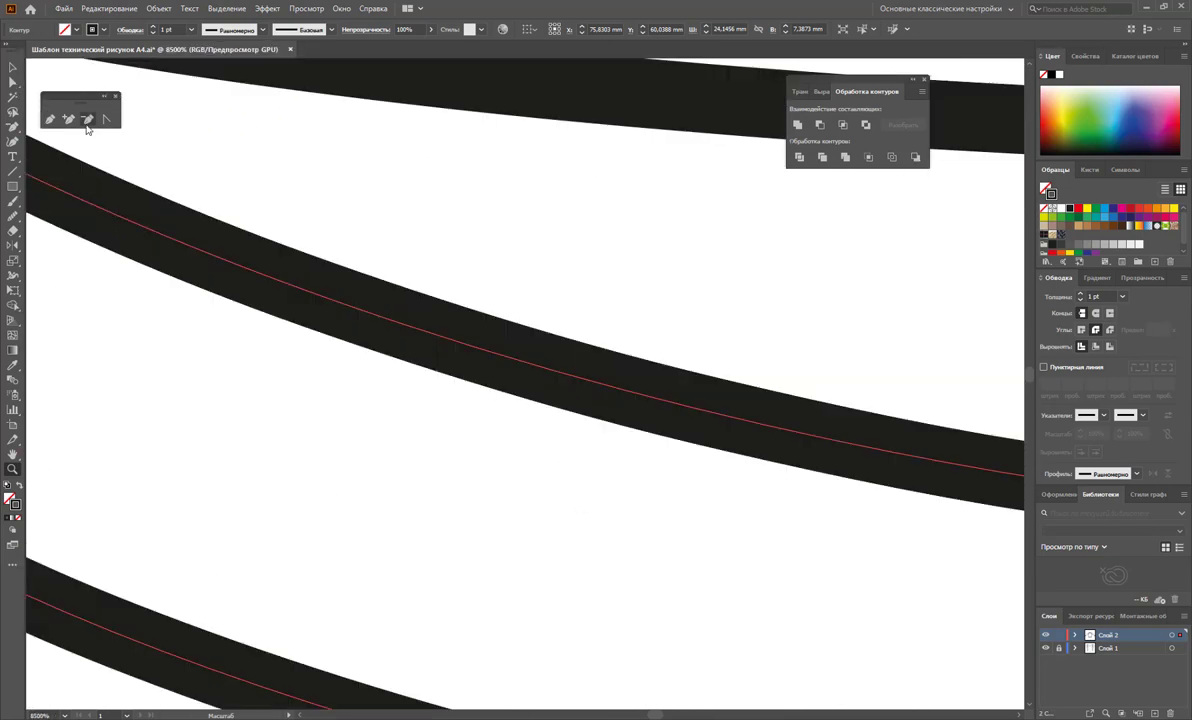
{"action": "left_click", "coordinate": [866, 568], "text": "alt"}
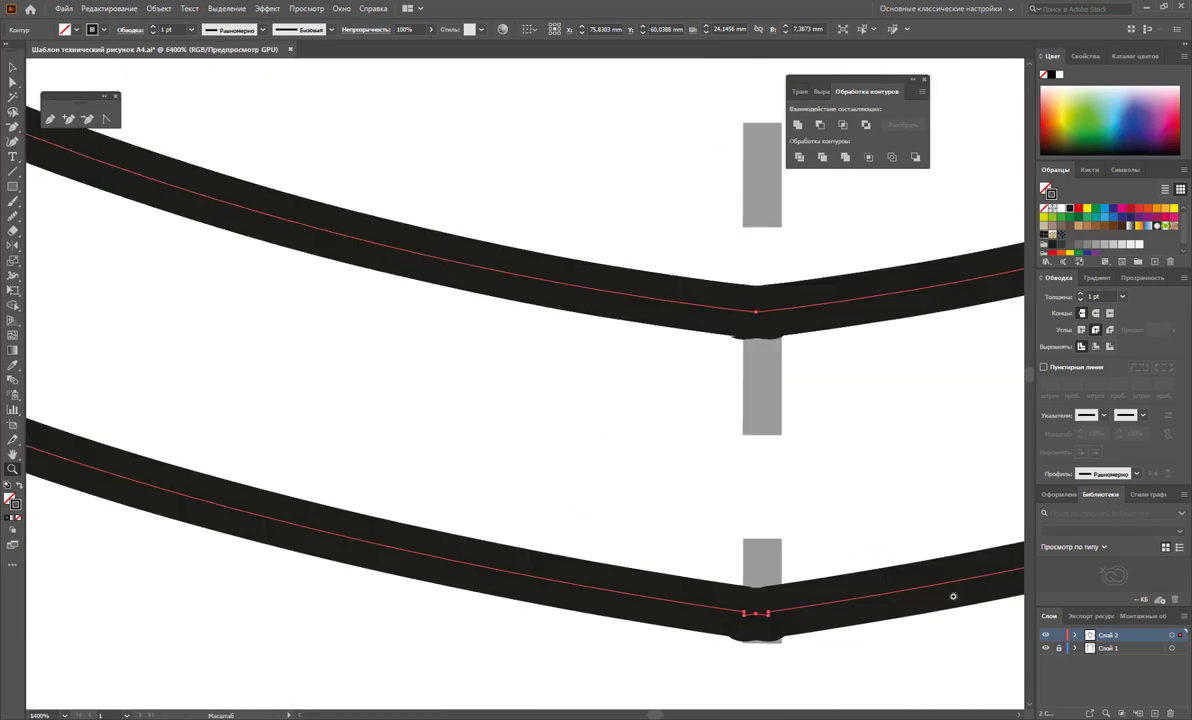
{"action": "scroll", "coordinate": [525, 380], "scroll_direction": "right", "scroll_amount": 2}
{"action": "scroll", "coordinate": [525, 380], "scroll_direction": "right", "scroll_amount": 1}
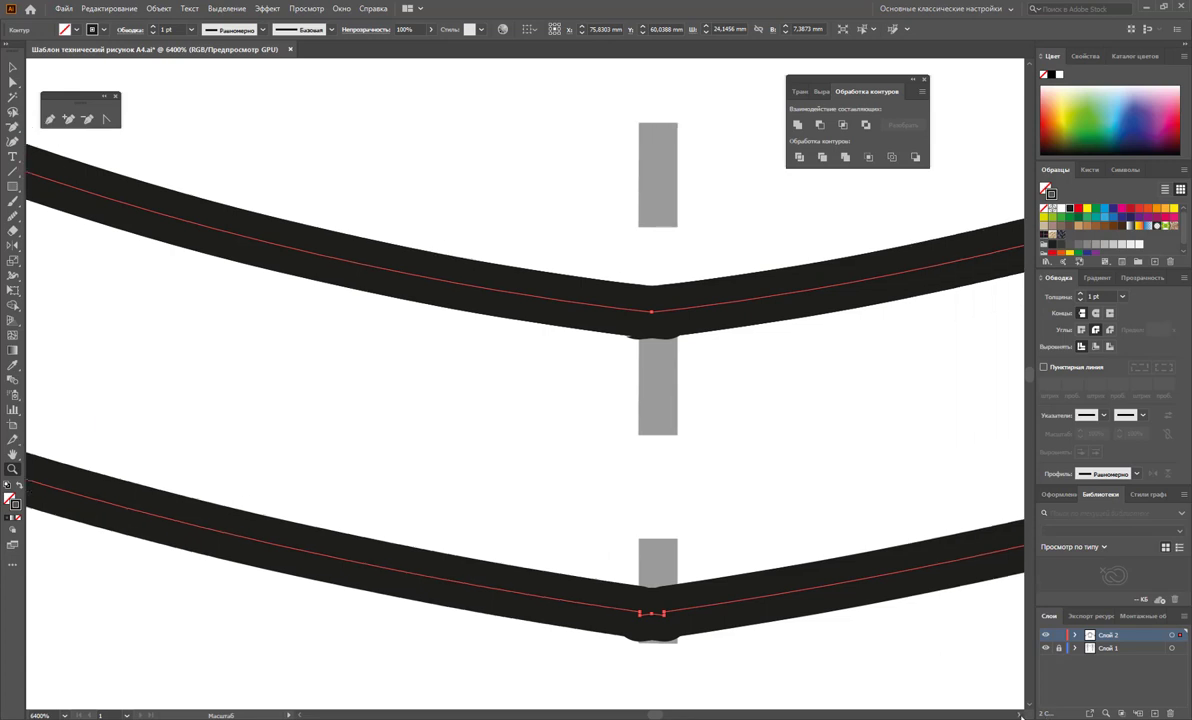
{"action": "scroll", "coordinate": [988, 716], "scroll_direction": "right", "scroll_amount": 5}
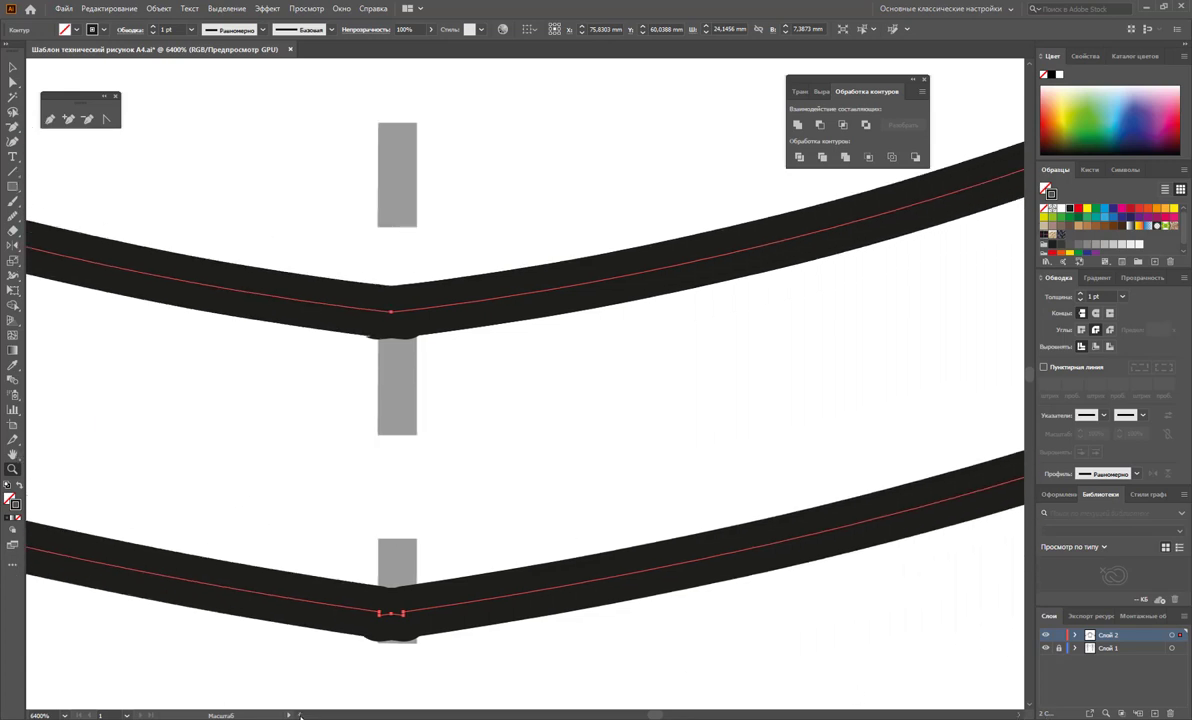
{"action": "scroll", "coordinate": [300, 716], "scroll_direction": "left", "scroll_amount": 2}
Step: Delete the surplus anchors at the outer collar's centre dip, leaving one point
{"action": "left_click", "coordinate": [88, 120]}
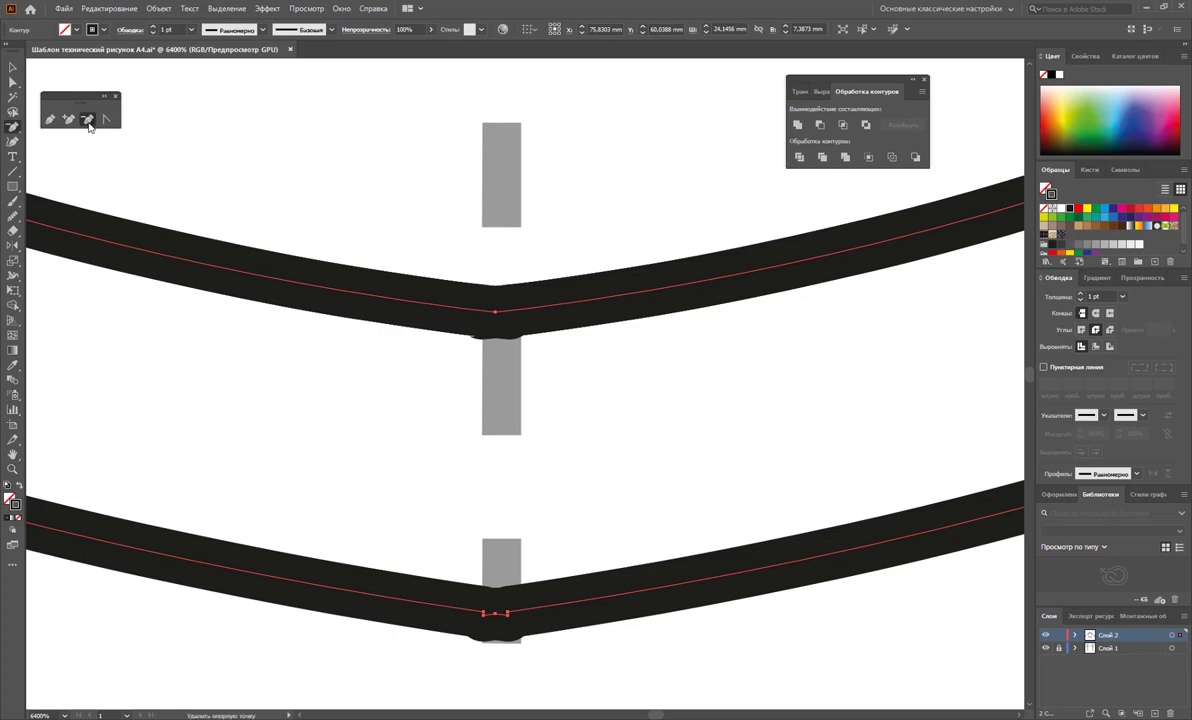
{"action": "left_click", "coordinate": [495, 613]}
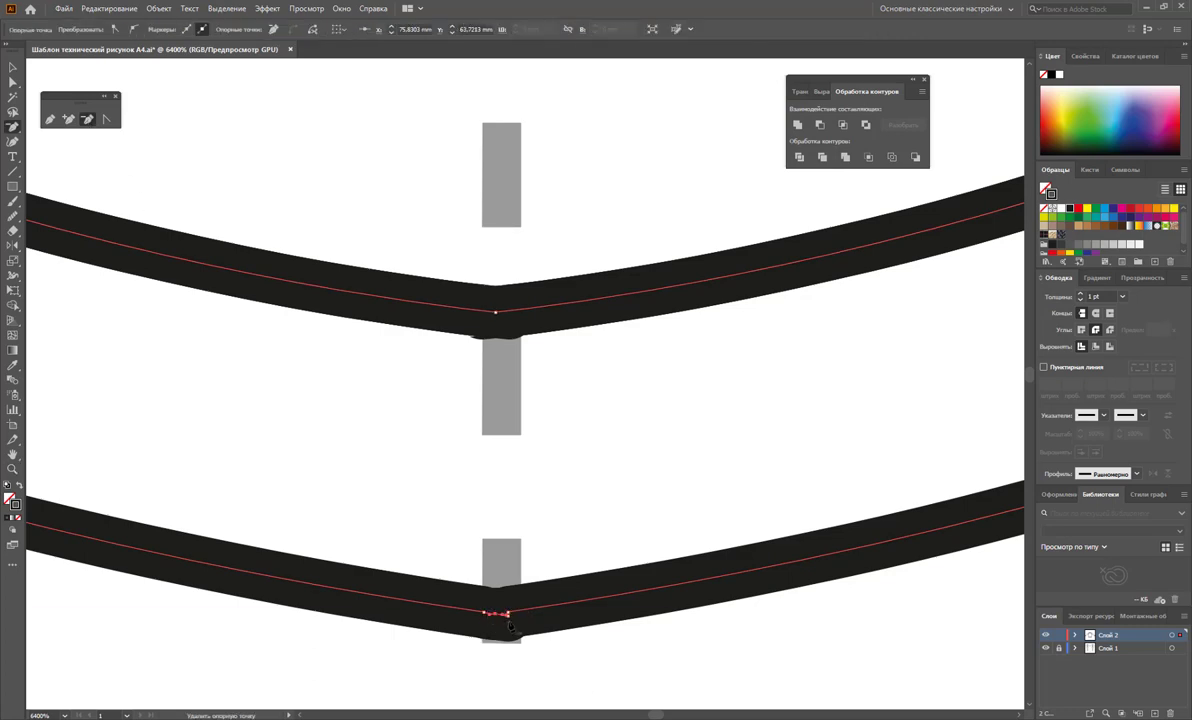
{"action": "left_click", "coordinate": [495, 614]}
{"action": "left_click", "coordinate": [493, 614]}
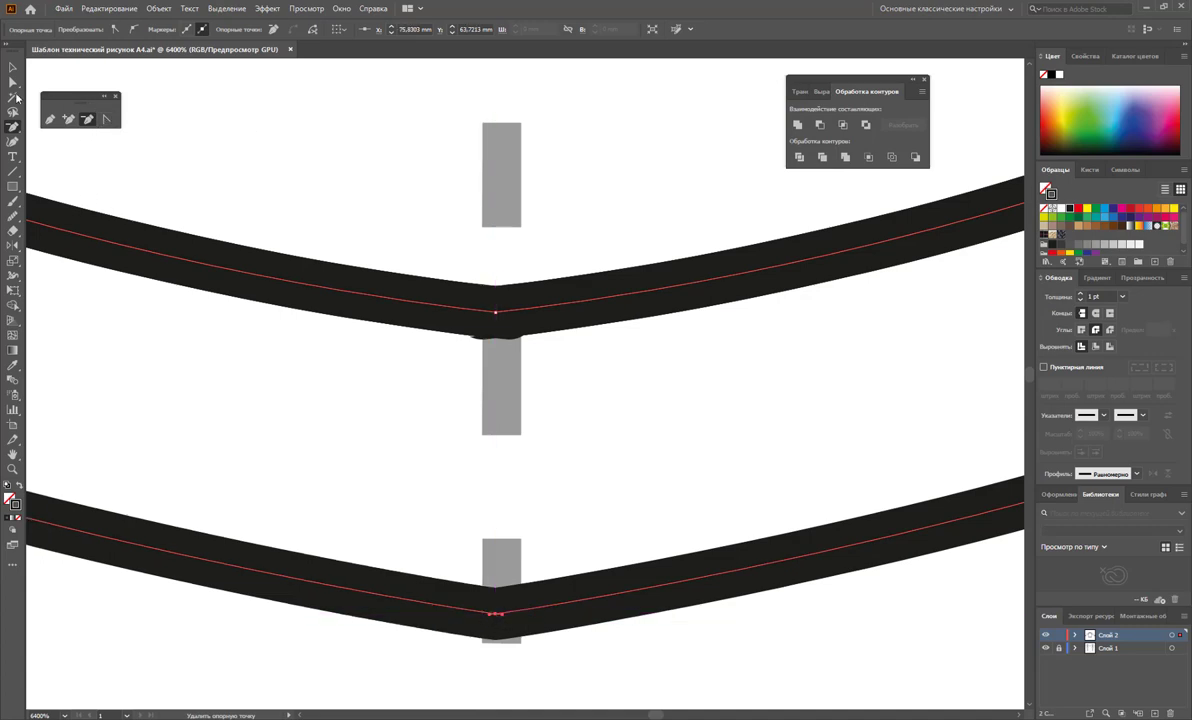
{"action": "left_click", "coordinate": [12, 68]}
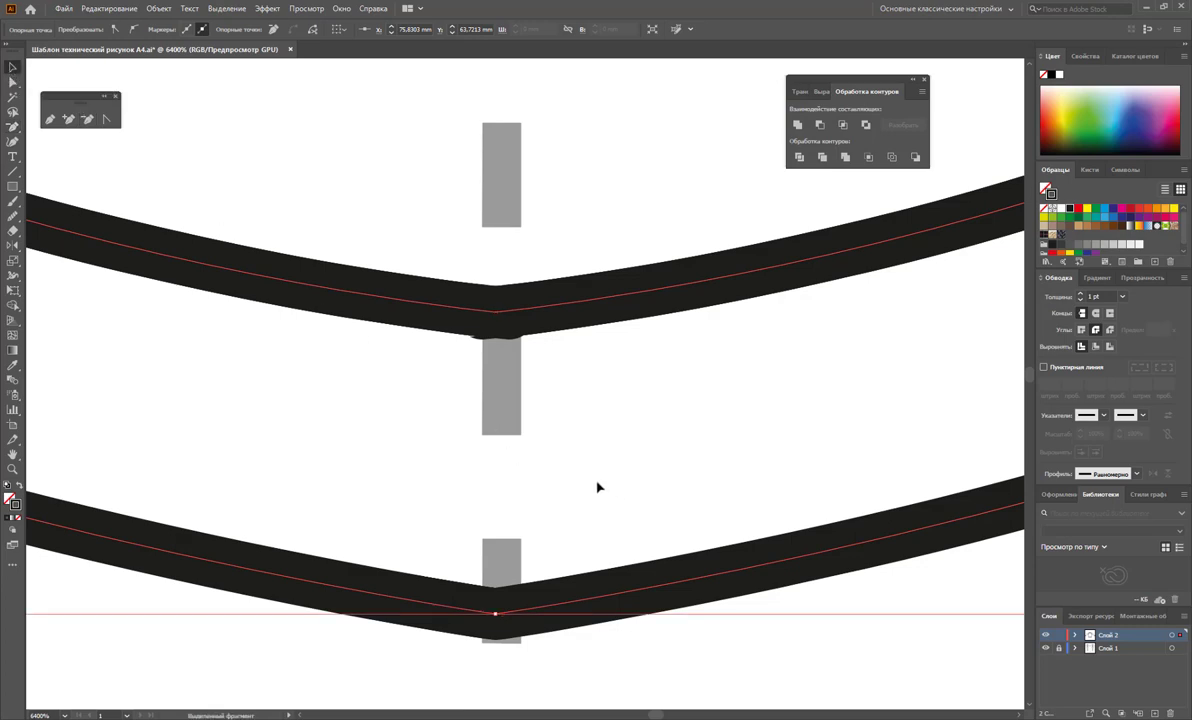
{"action": "left_click", "coordinate": [537, 478], "text": "alt"}
{"action": "left_click", "coordinate": [495, 372], "text": "alt"}
Step: Pull smooth handles from the pointed centres of the outer and middle collar curves
{"action": "left_click", "coordinate": [524, 359], "text": "alt"}
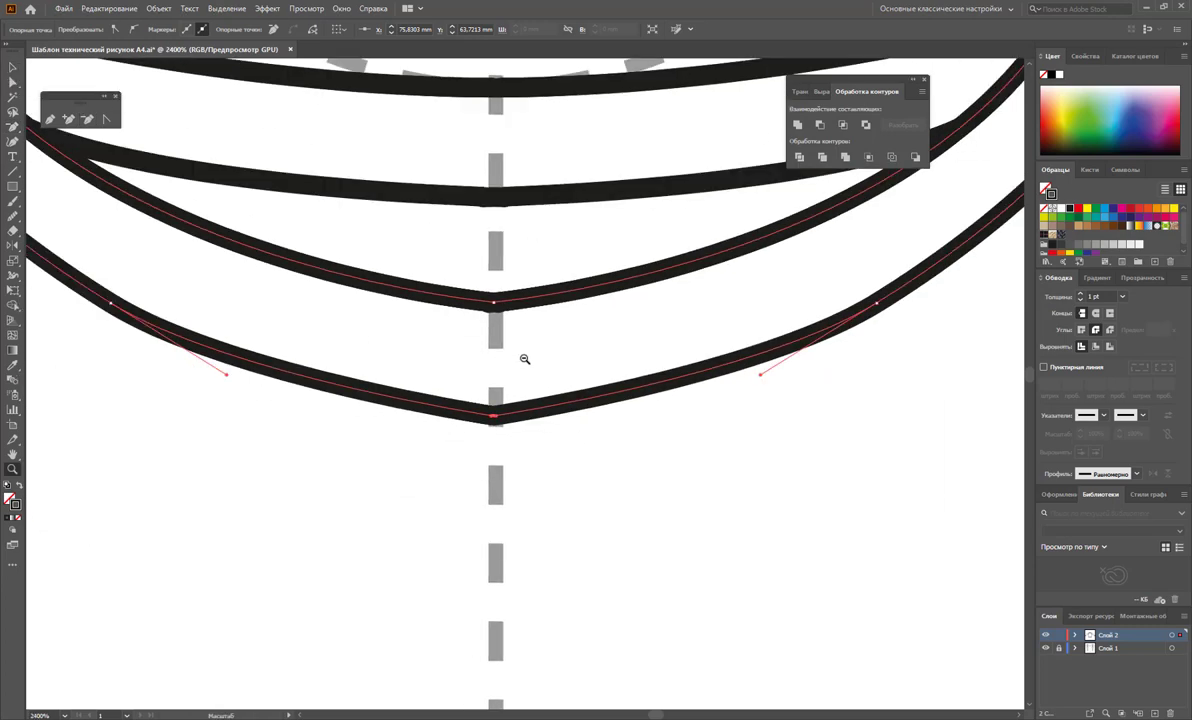
{"action": "left_click", "coordinate": [524, 348], "text": "alt"}
{"action": "left_click", "coordinate": [105, 118]}
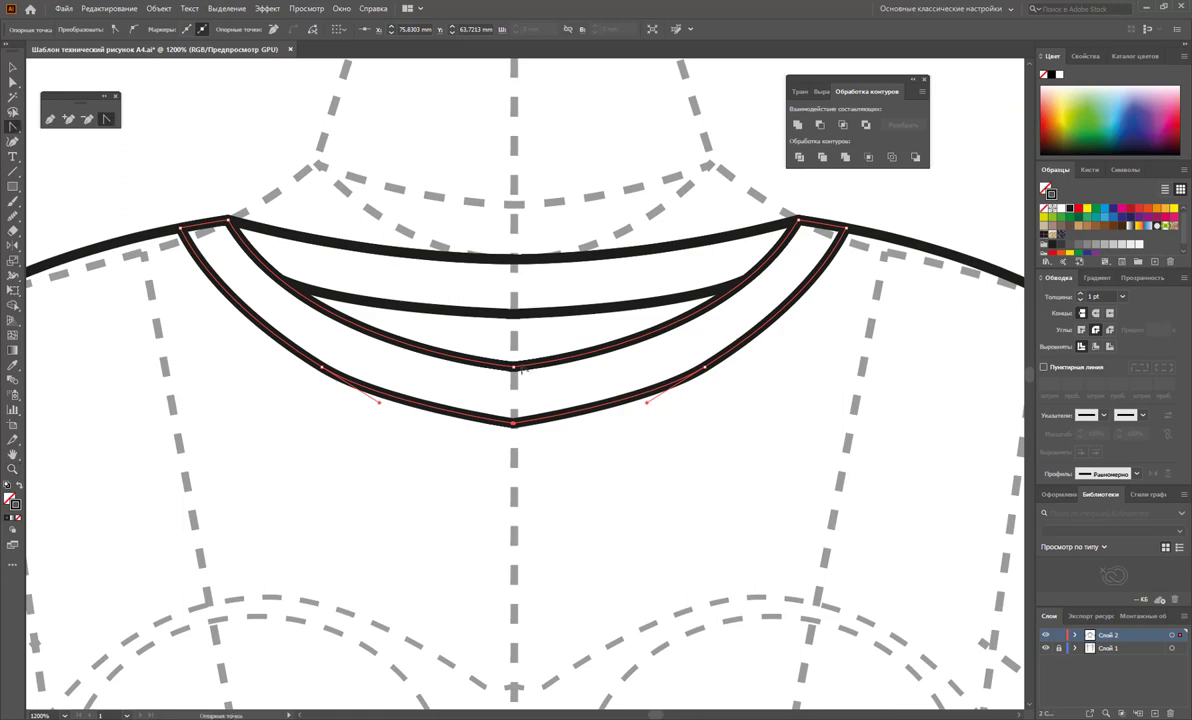
{"action": "left_click_drag", "start_coordinate": [513, 423], "coordinate": [568, 427]}
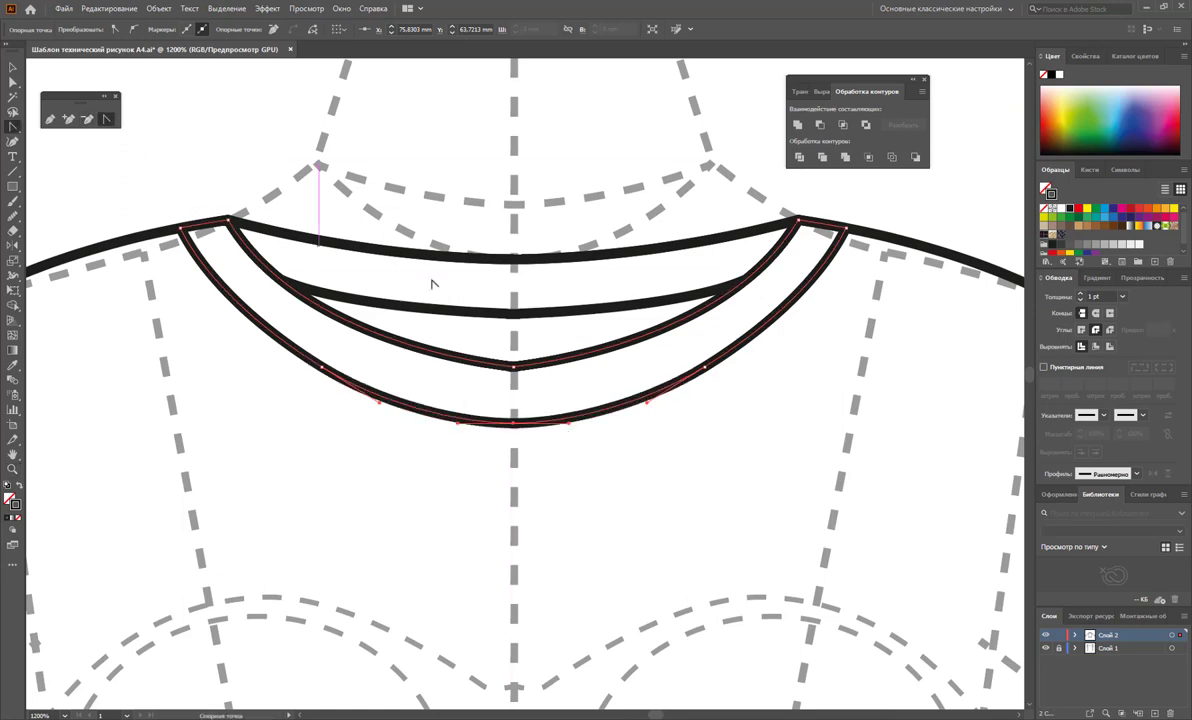
{"action": "left_click_drag", "start_coordinate": [518, 374], "coordinate": [539, 372]}
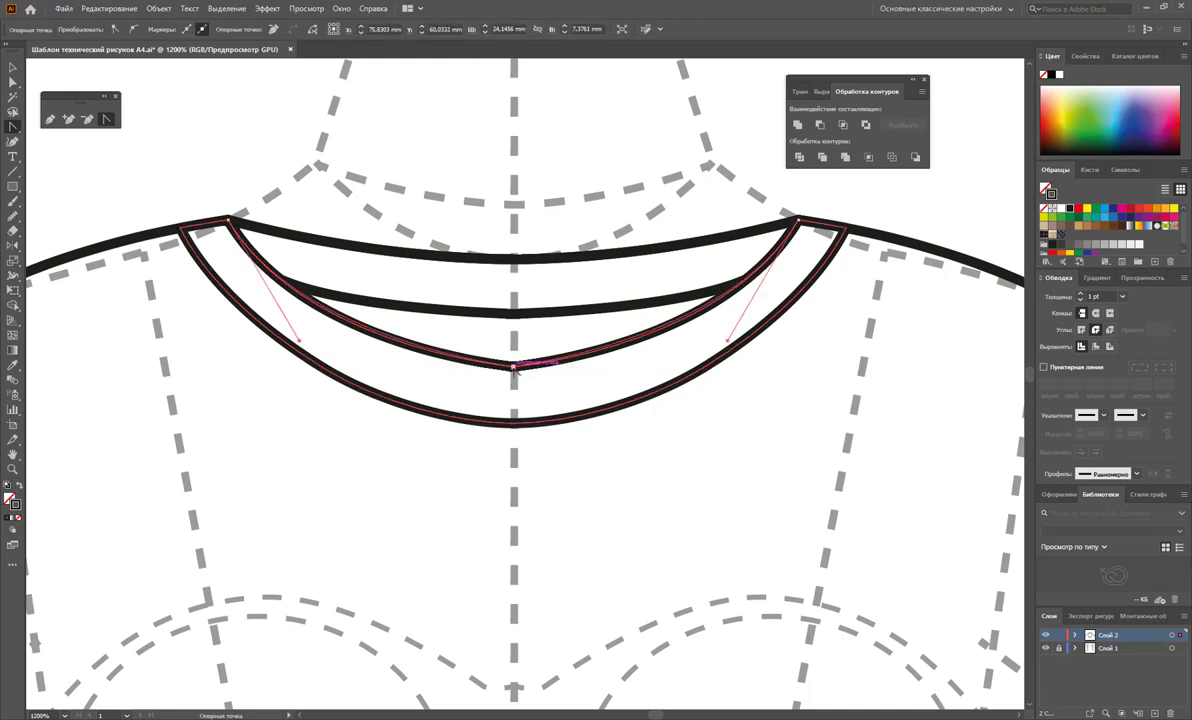
{"action": "left_click_drag", "start_coordinate": [539, 372], "coordinate": [545, 366]}
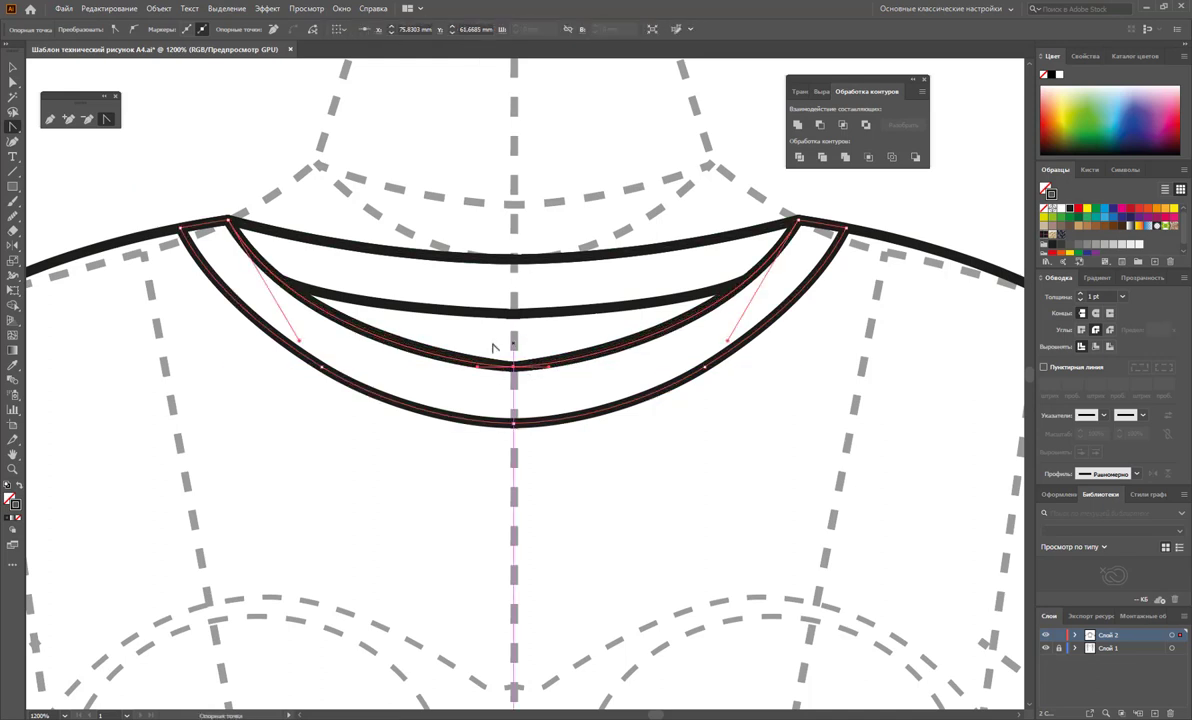
Step: Delete the surplus anchors either side of the middle curve's centre
{"action": "left_click", "coordinate": [481, 369]}
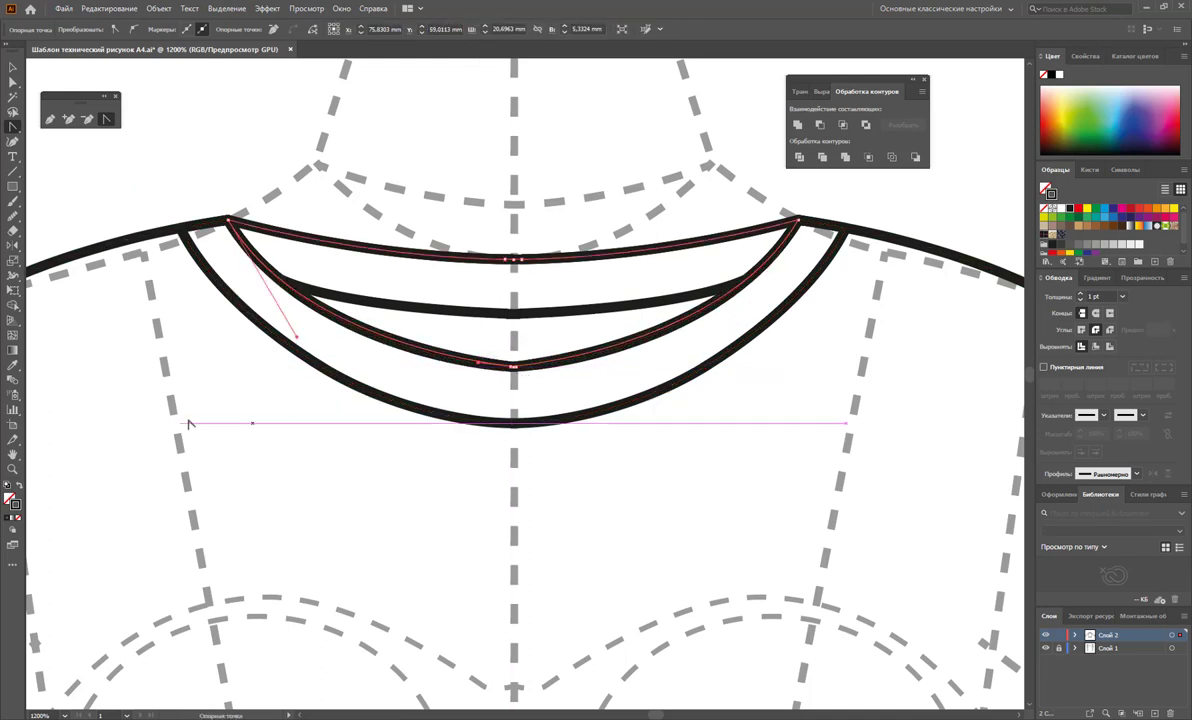
{"action": "left_click", "coordinate": [13, 469]}
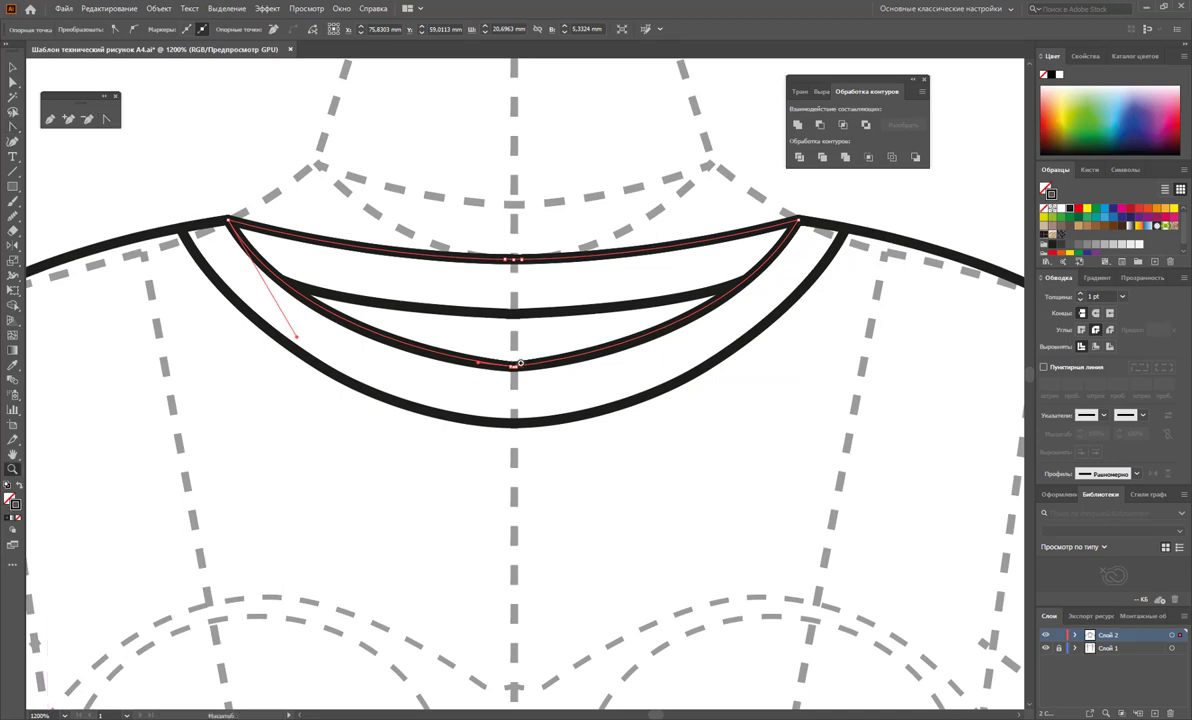
{"action": "left_click_drag", "start_coordinate": [485, 338], "coordinate": [786, 556]}
{"action": "left_click_drag", "start_coordinate": [470, 382], "coordinate": [545, 424]}
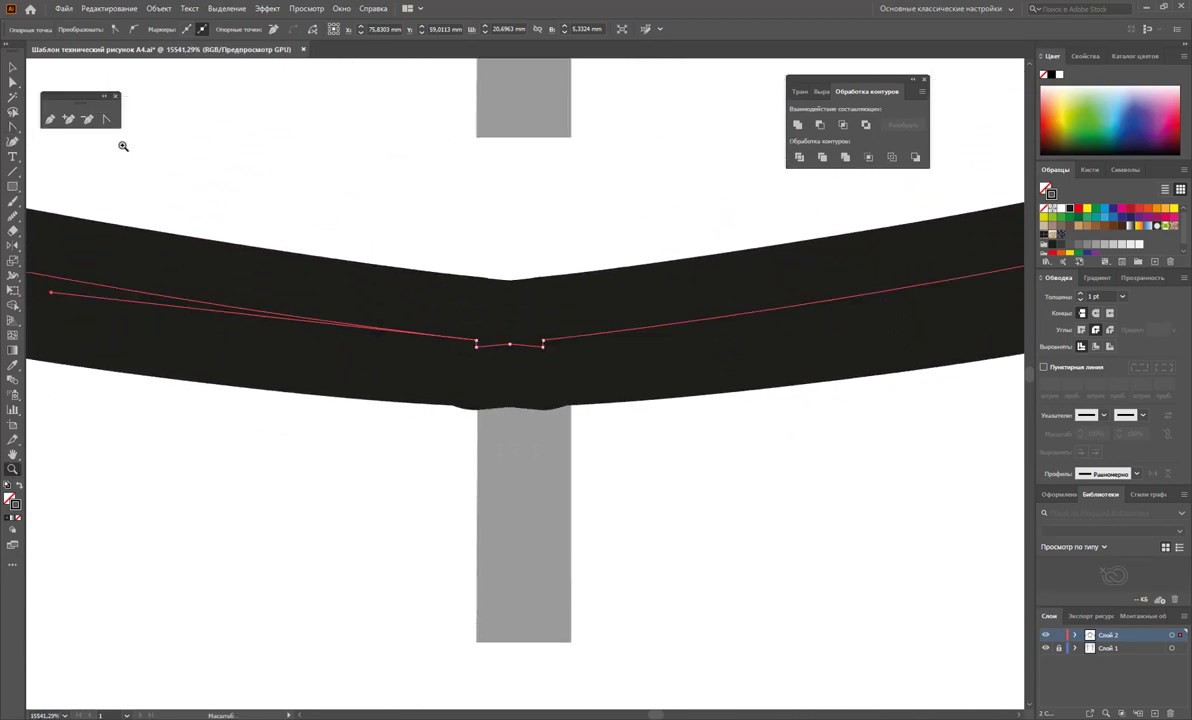
{"action": "left_click", "coordinate": [87, 119]}
{"action": "left_click", "coordinate": [478, 343]}
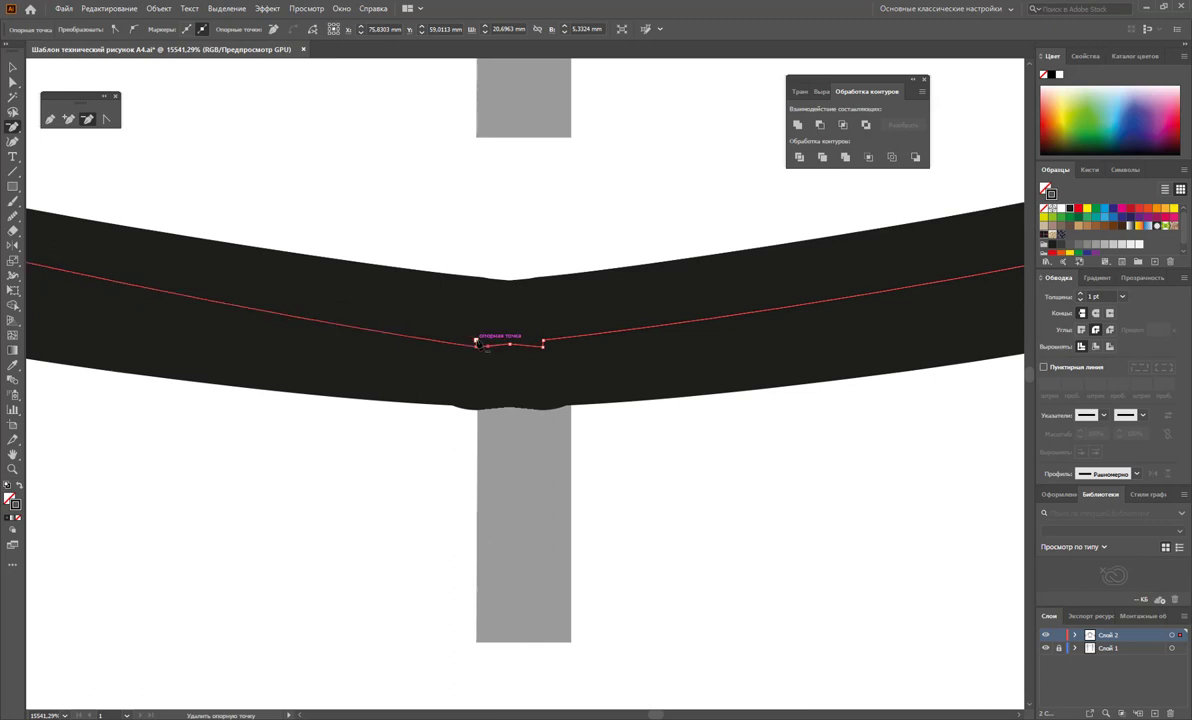
{"action": "left_click", "coordinate": [543, 343]}
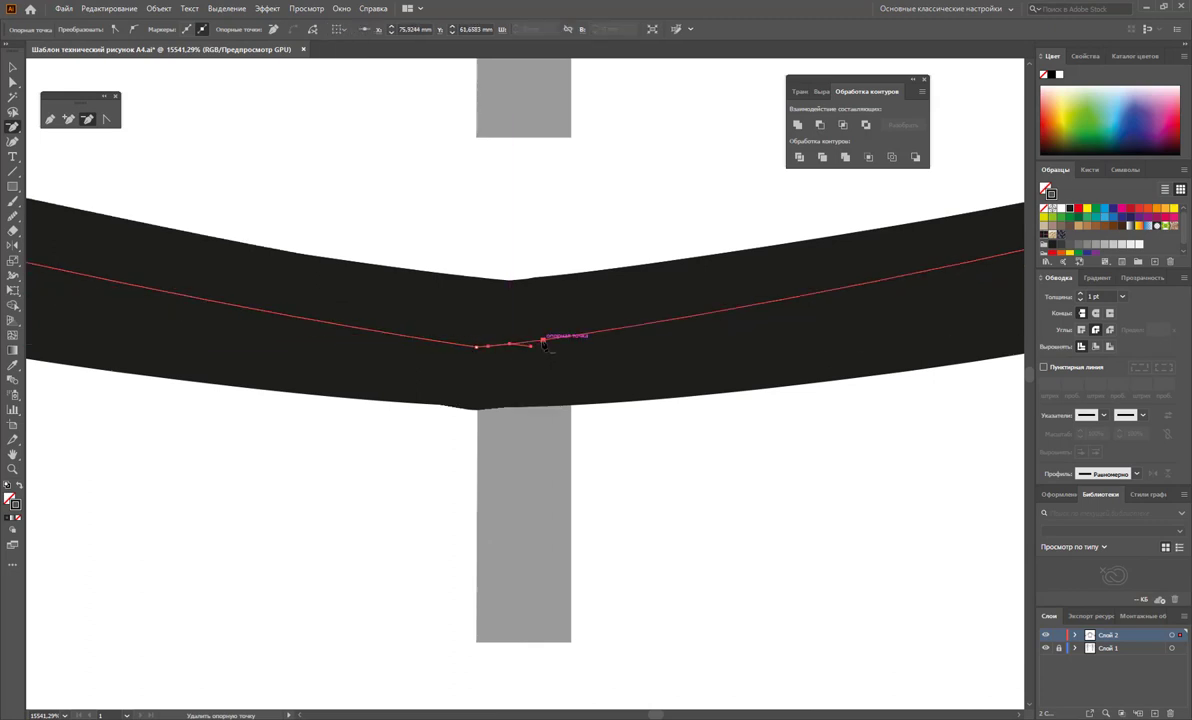
{"action": "left_click", "coordinate": [476, 346]}
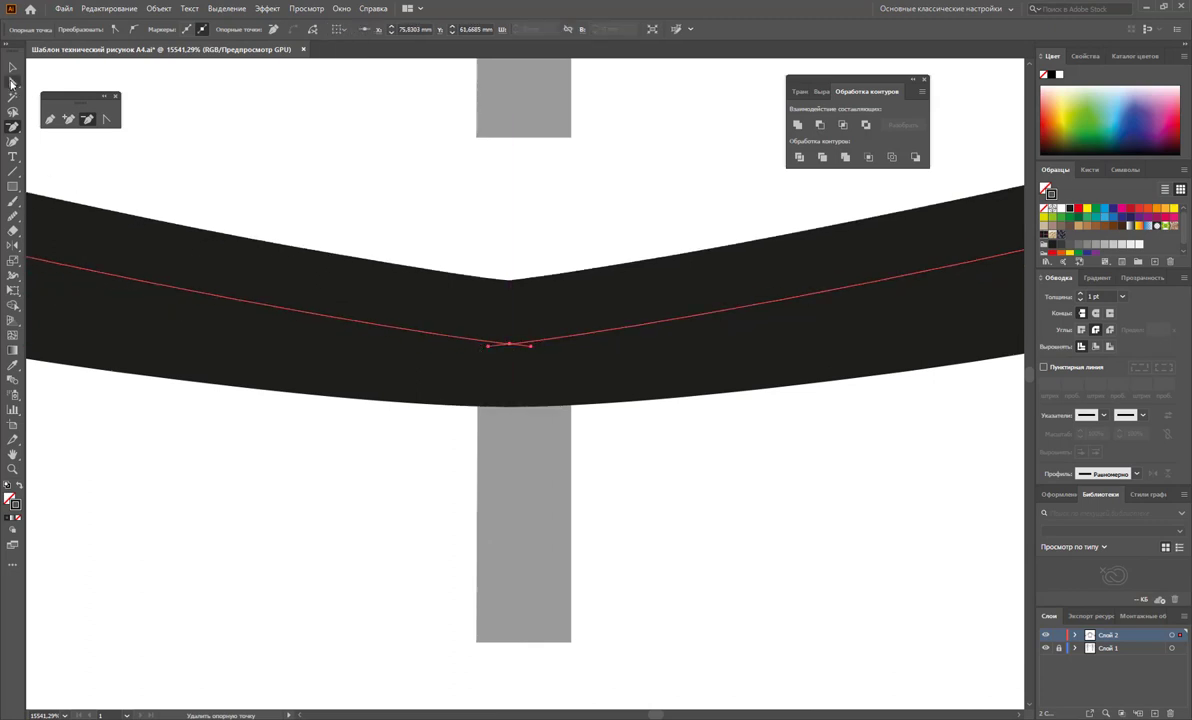
Step: Round the middle curve's remaining centre point into a smooth symmetric curve
{"action": "left_click", "coordinate": [13, 68]}
{"action": "left_click", "coordinate": [644, 408], "text": "ctrl+alt"}
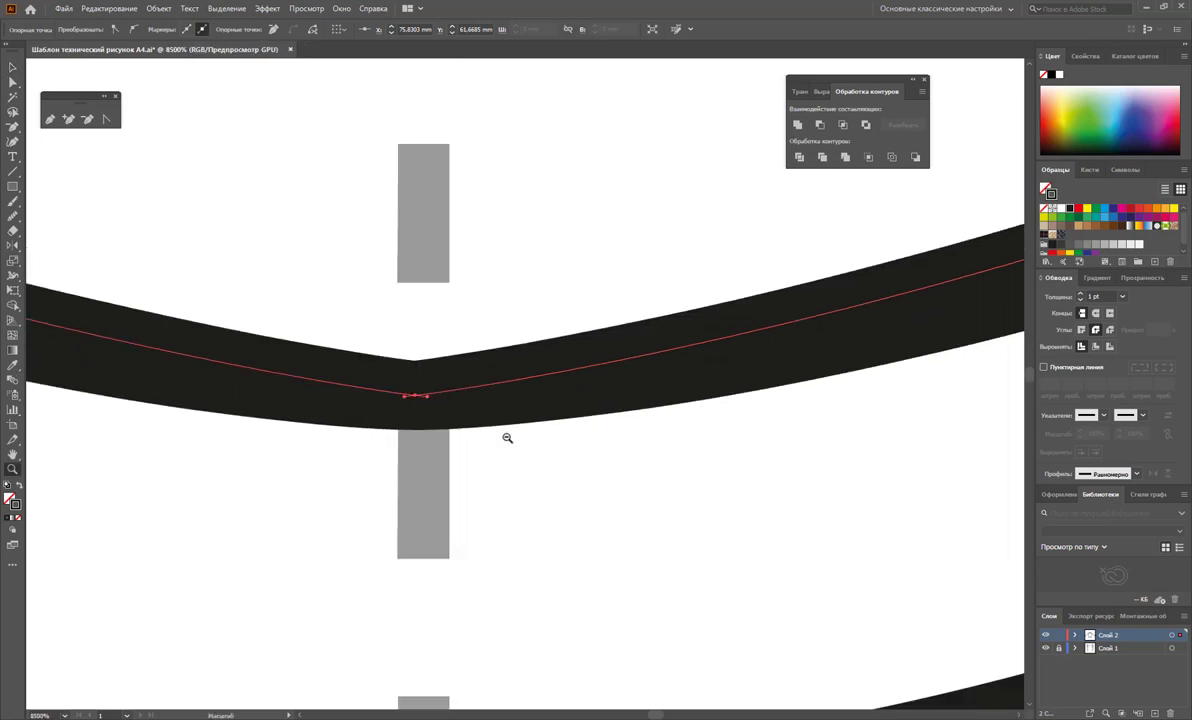
{"action": "left_click", "coordinate": [447, 426], "text": "ctrl+alt"}
{"action": "left_click", "coordinate": [519, 412], "text": "ctrl+alt"}
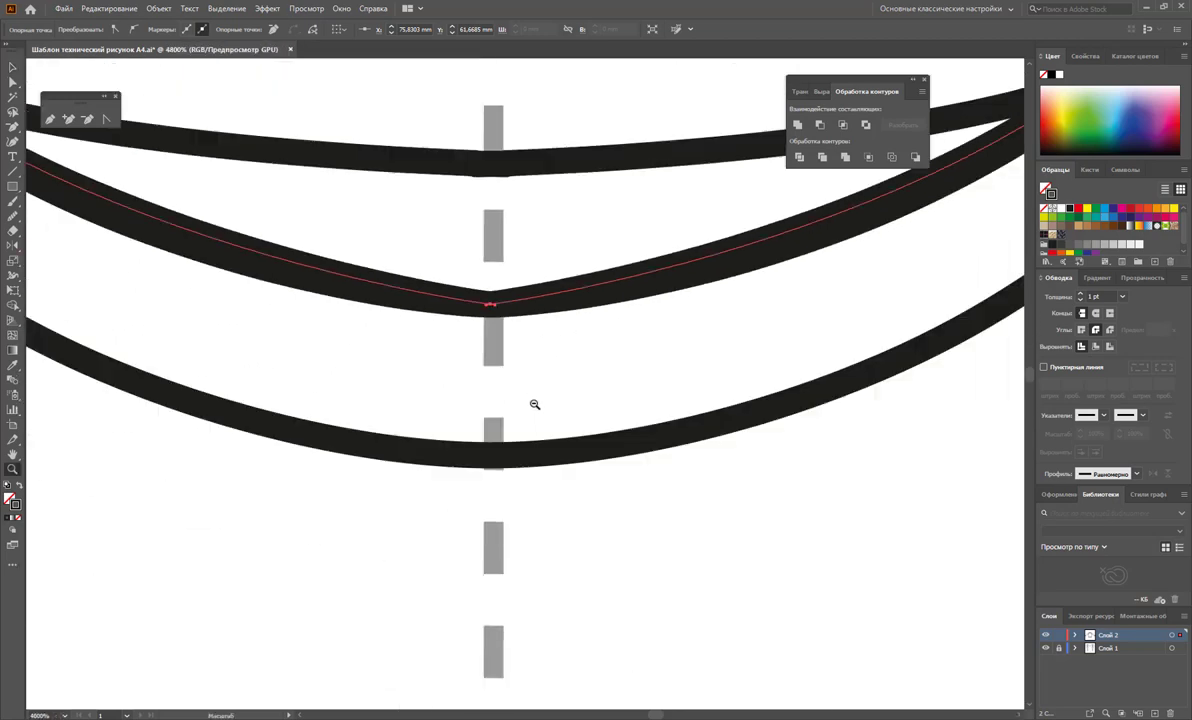
{"action": "left_click", "coordinate": [107, 119]}
{"action": "left_click_drag", "start_coordinate": [490, 303], "coordinate": [605, 314]}
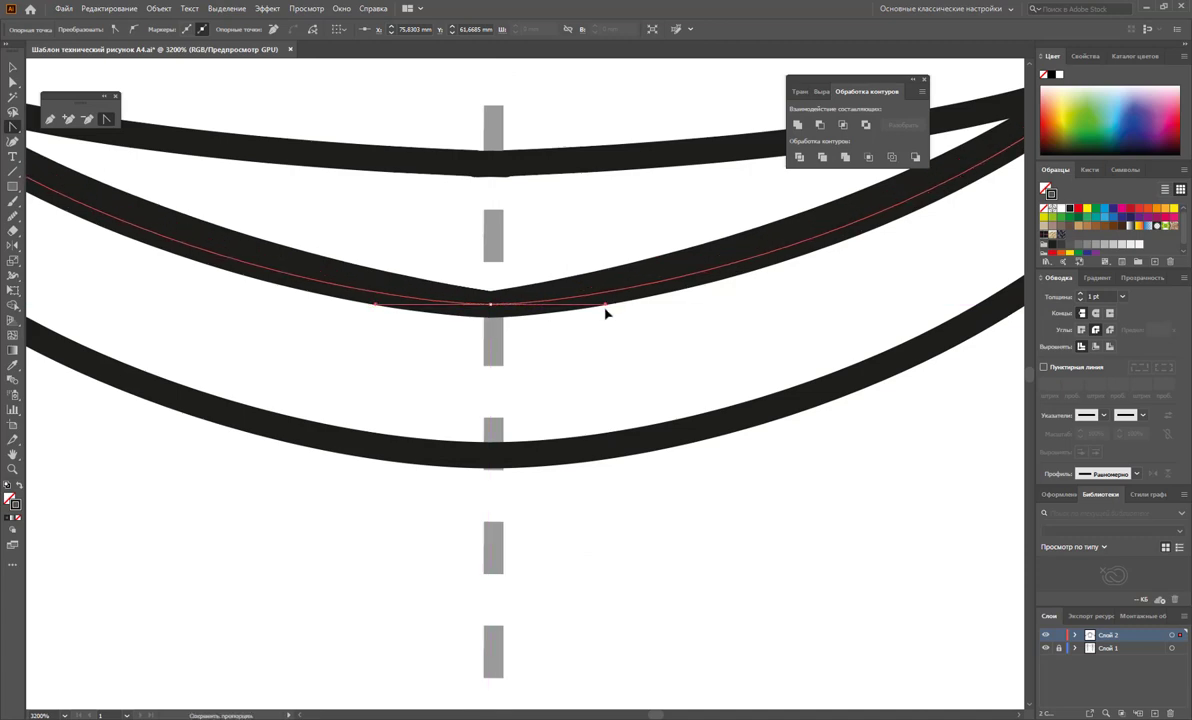
{"action": "left_click", "coordinate": [13, 67]}
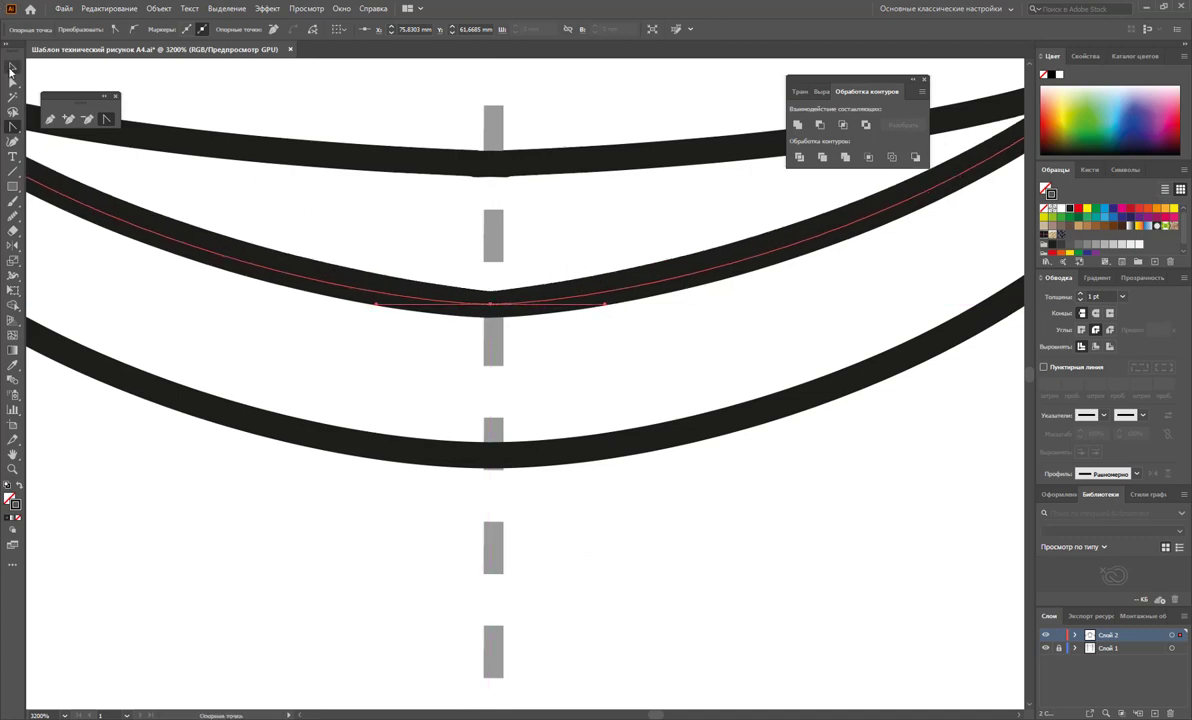
{"action": "left_click", "coordinate": [433, 224]}
{"action": "left_click_drag", "start_coordinate": [559, 404], "coordinate": [538, 469]}
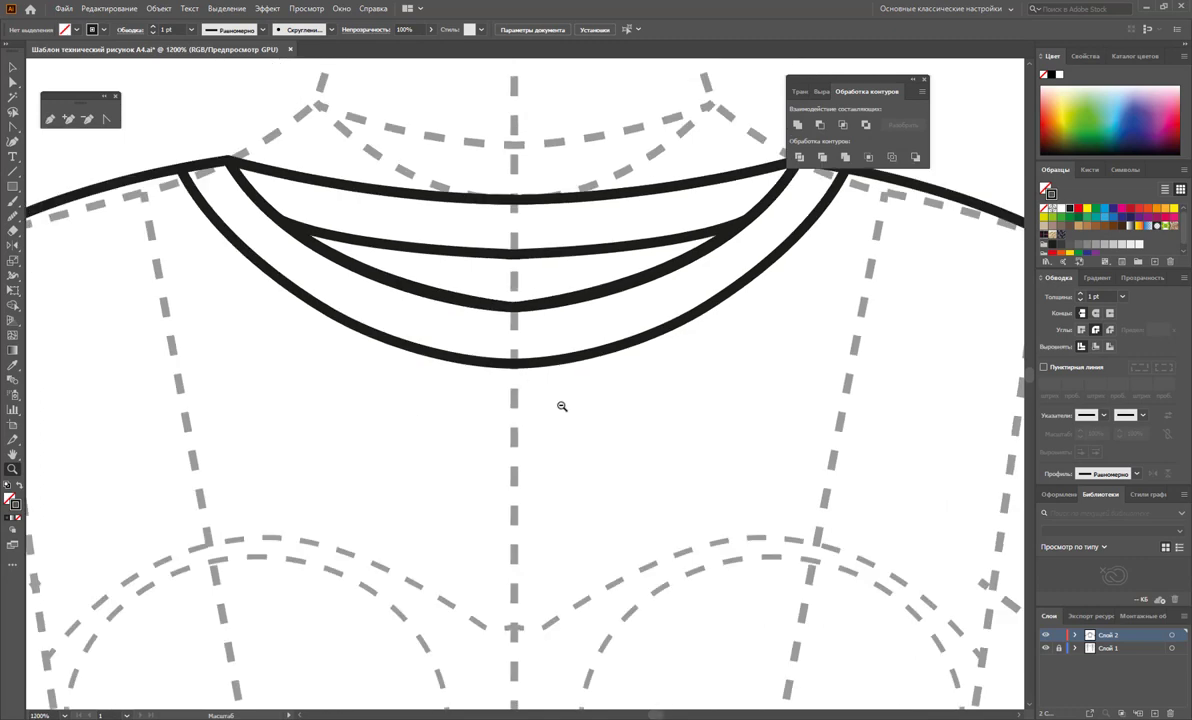
Step: Zoom out to 200% to view the finished sweater flat over the croquis
{"action": "left_click", "coordinate": [538, 469], "text": "alt"}
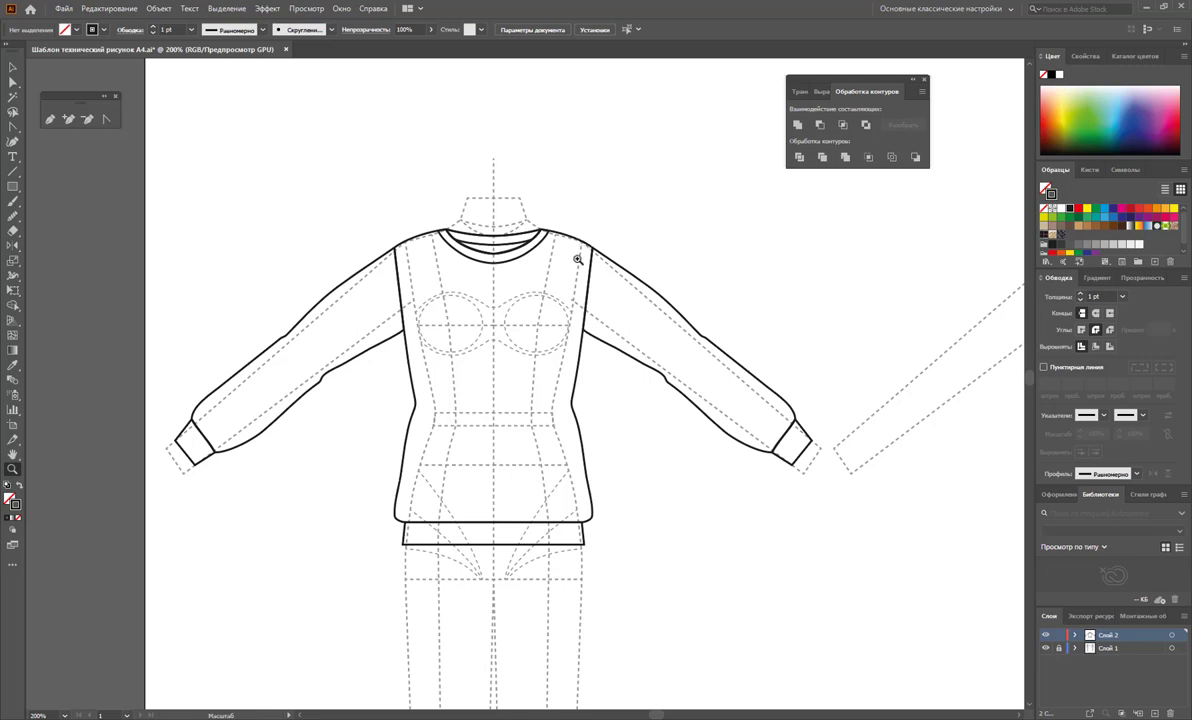
{"action": "left_click", "coordinate": [13, 67]}
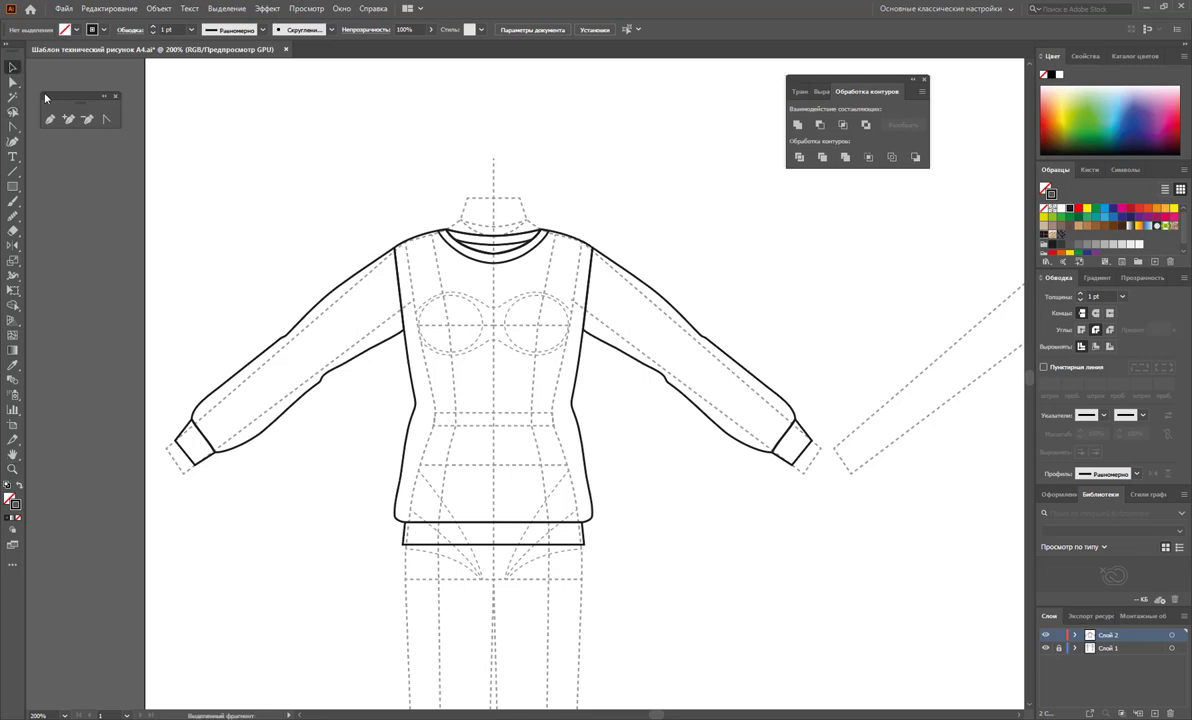
{"action": "scroll", "coordinate": [648, 452], "scroll_direction": "down", "scroll_amount": 1}
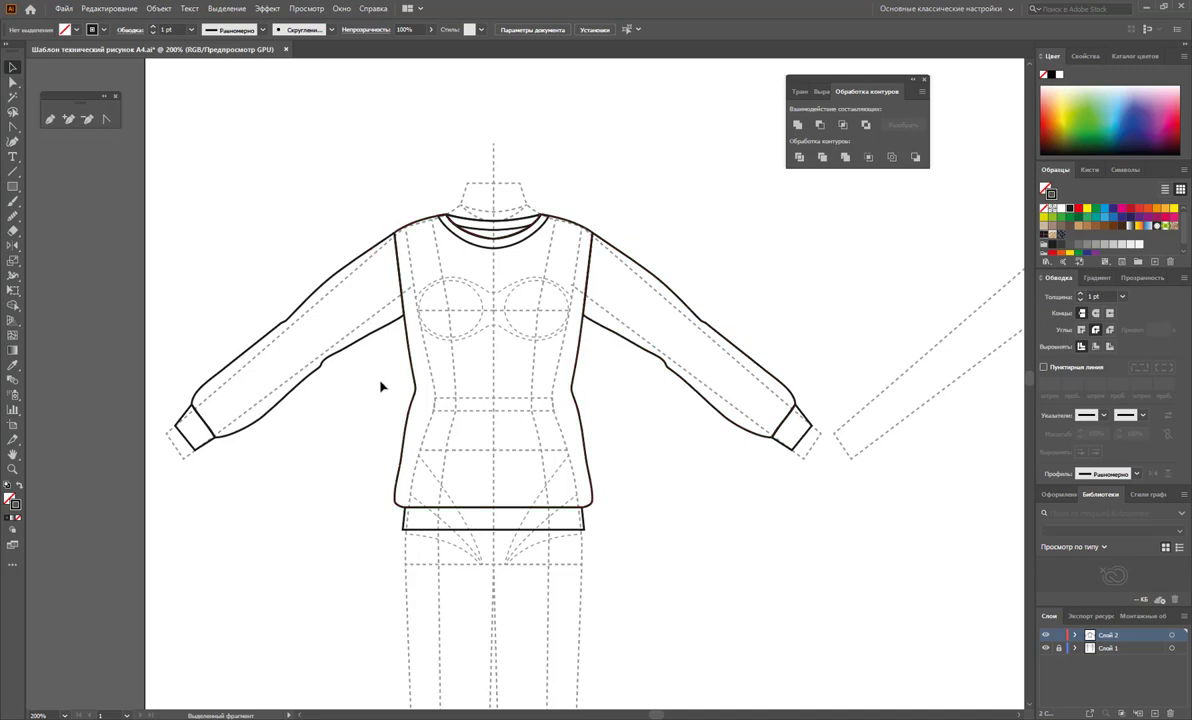
Step: Fill the sweatshirt body and both sleeves with white
{"action": "left_click", "coordinate": [578, 418]}
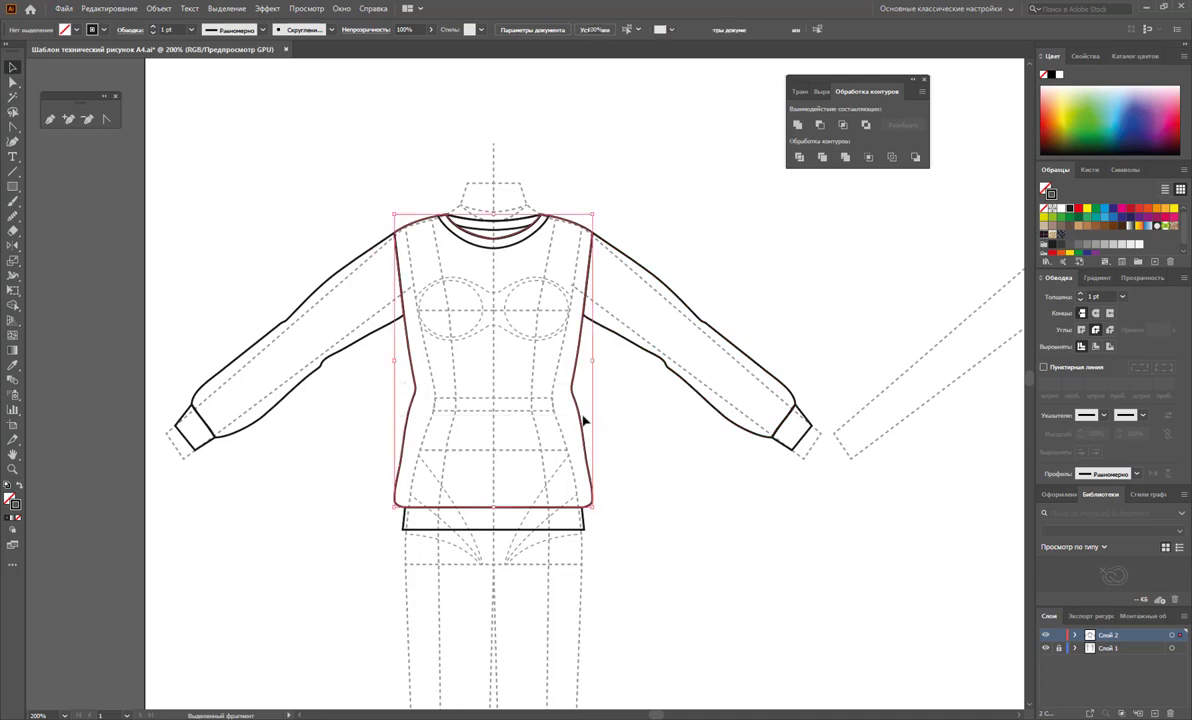
{"action": "left_click", "coordinate": [9, 497]}
{"action": "left_click", "coordinate": [1062, 212]}
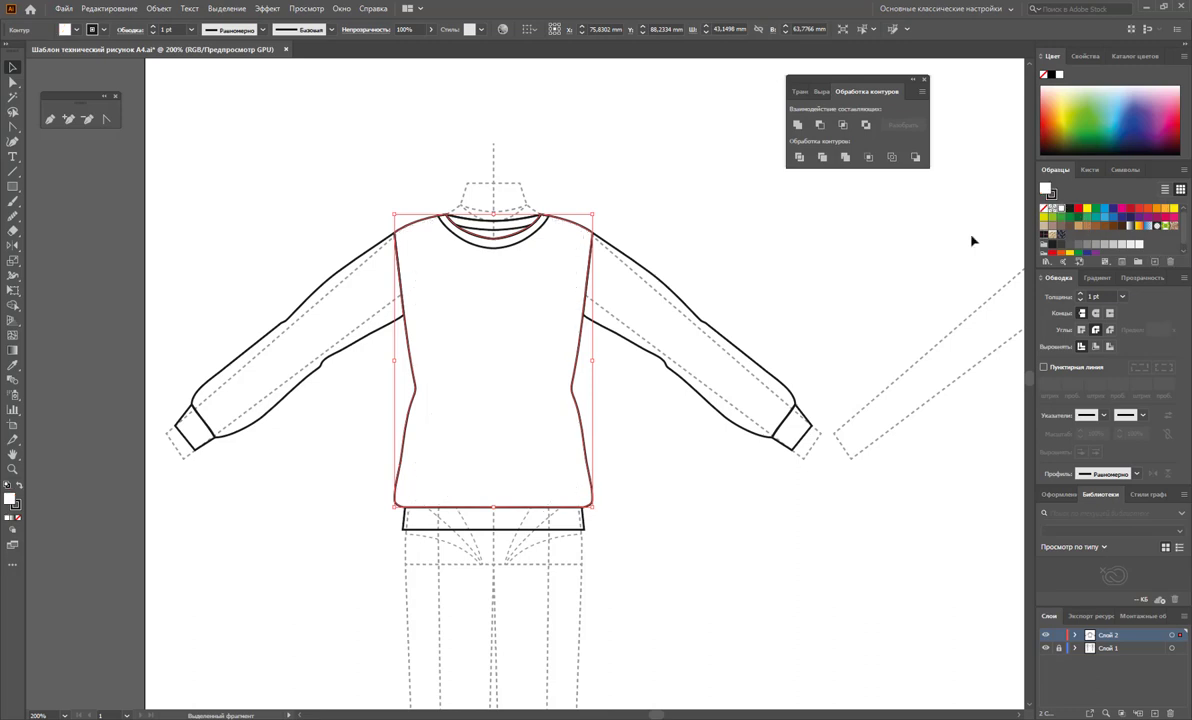
{"action": "left_click", "coordinate": [664, 357]}
{"action": "left_click", "coordinate": [1062, 212]}
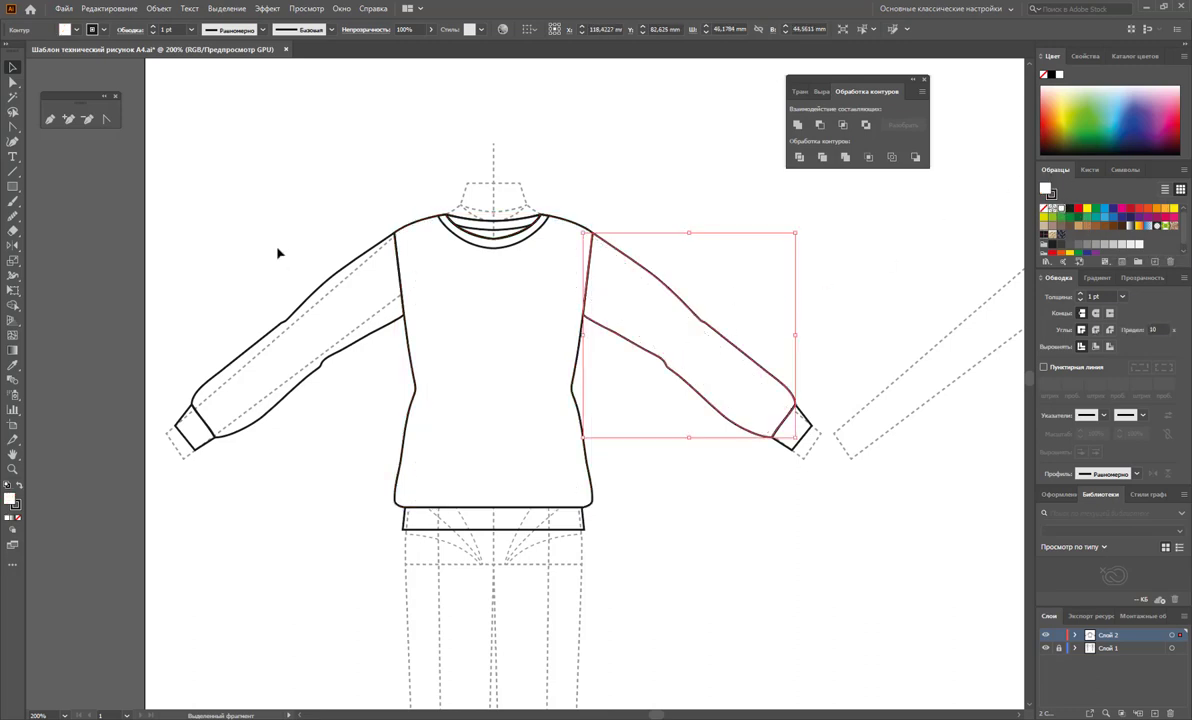
{"action": "left_click", "coordinate": [303, 320]}
{"action": "left_click", "coordinate": [1062, 212]}
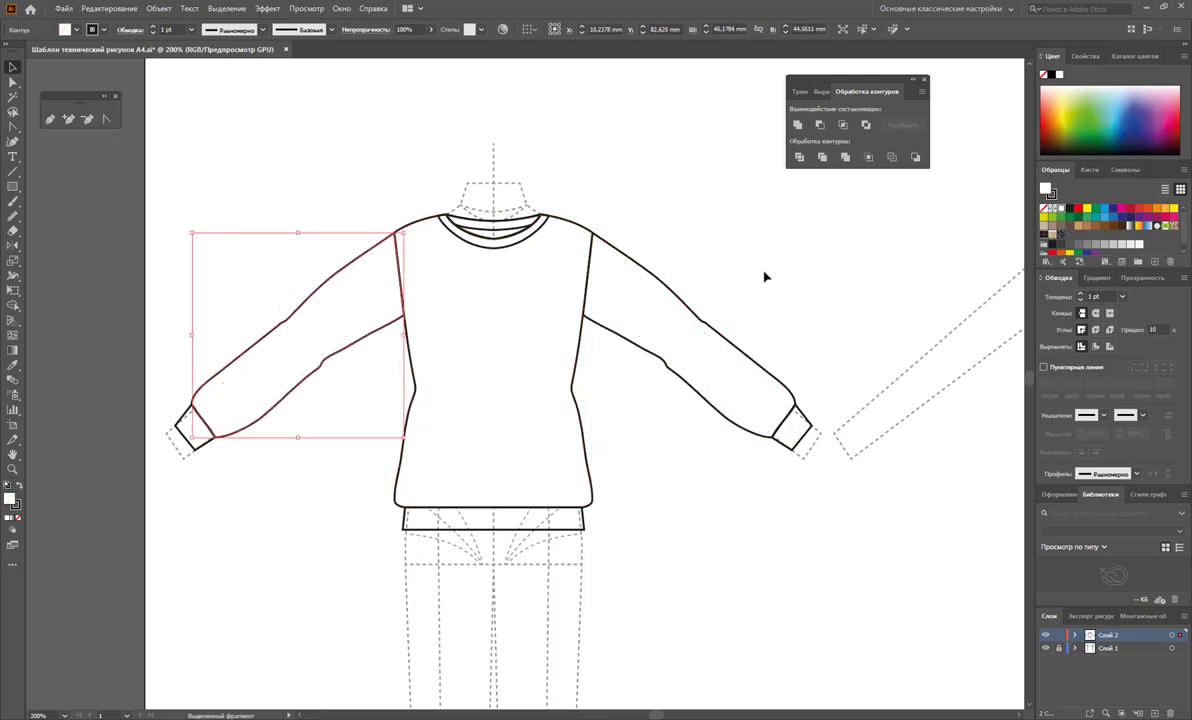
{"action": "left_click", "coordinate": [716, 254]}
Step: Fill both cuffs, the hem band and the collar bands with white
{"action": "left_click", "coordinate": [805, 428]}
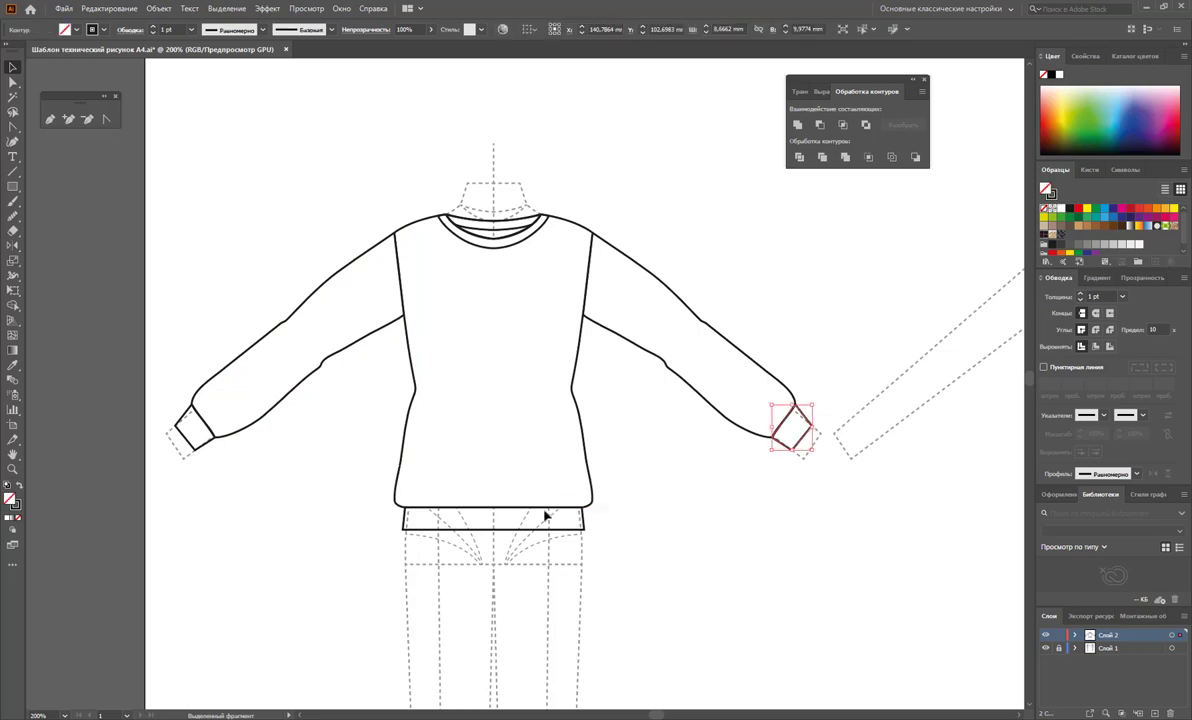
{"action": "left_click", "coordinate": [580, 524], "text": "shift"}
{"action": "left_click", "coordinate": [201, 451], "text": "shift"}
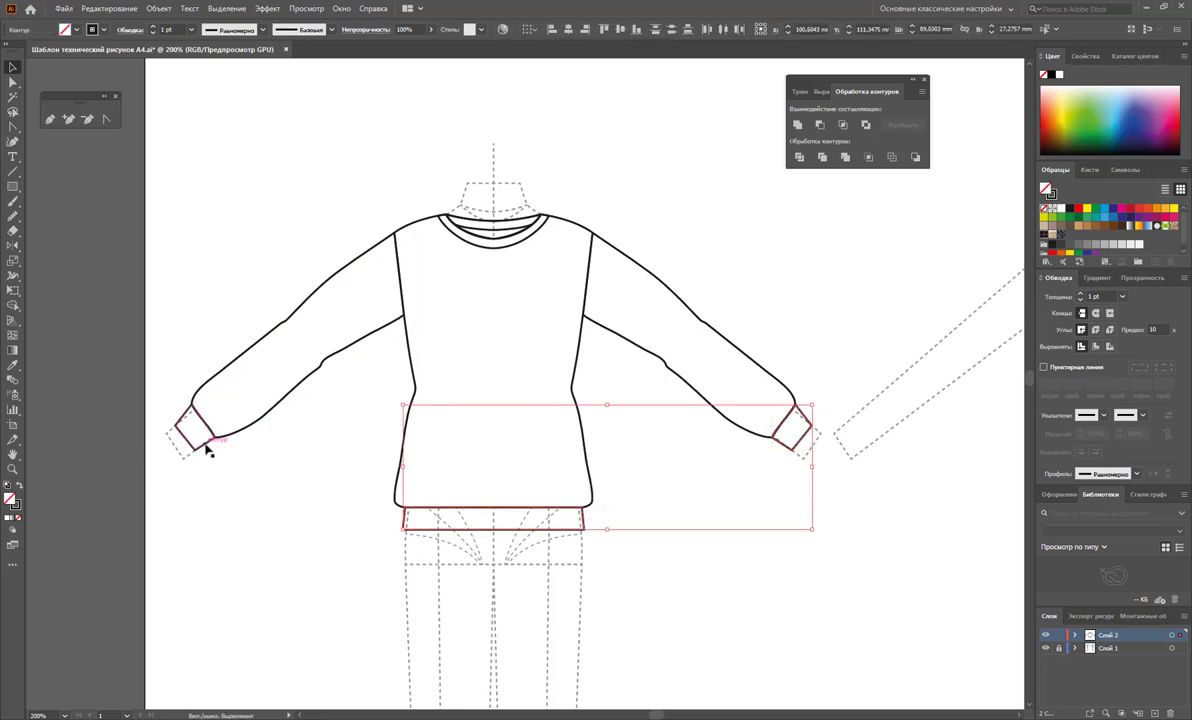
{"action": "left_click", "coordinate": [204, 450], "text": "shift"}
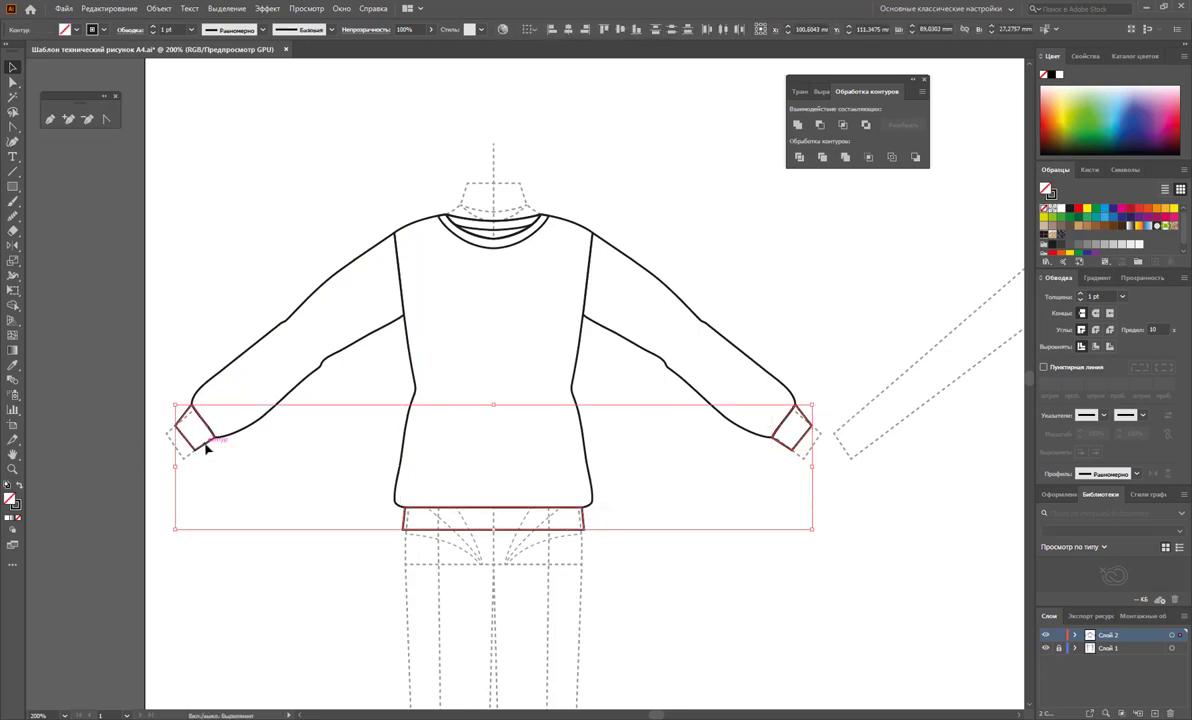
{"action": "left_click", "coordinate": [480, 233], "text": "shift"}
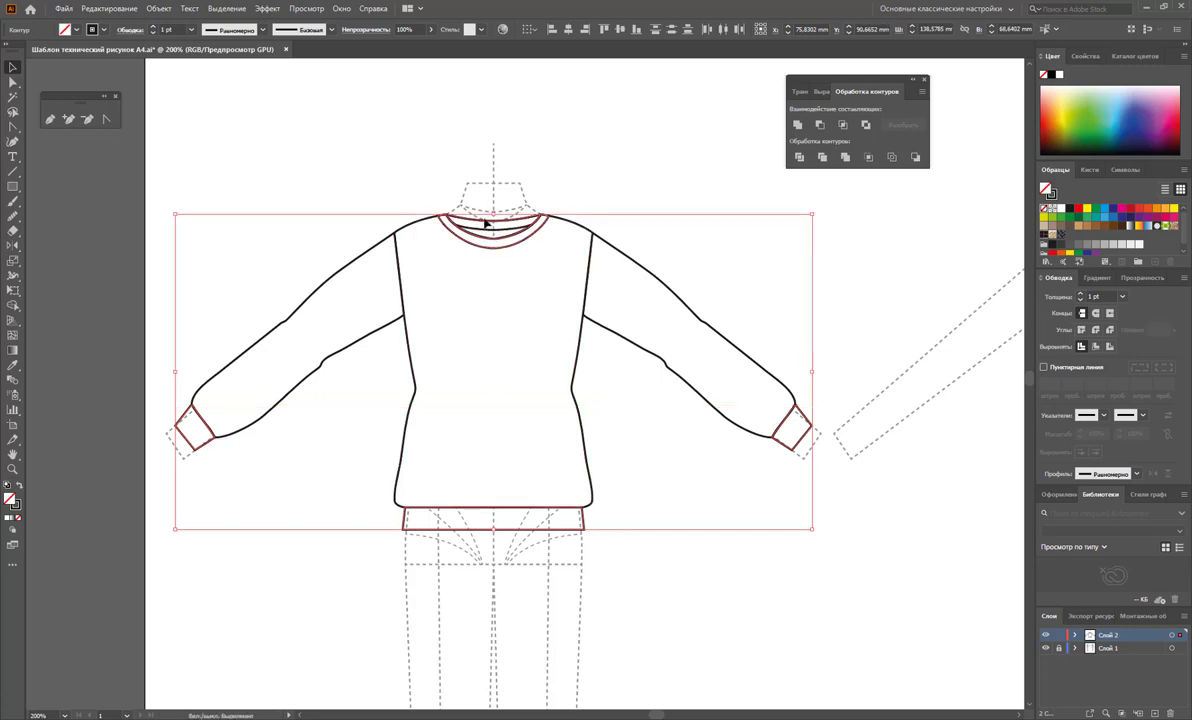
{"action": "left_click", "coordinate": [483, 229], "text": "shift"}
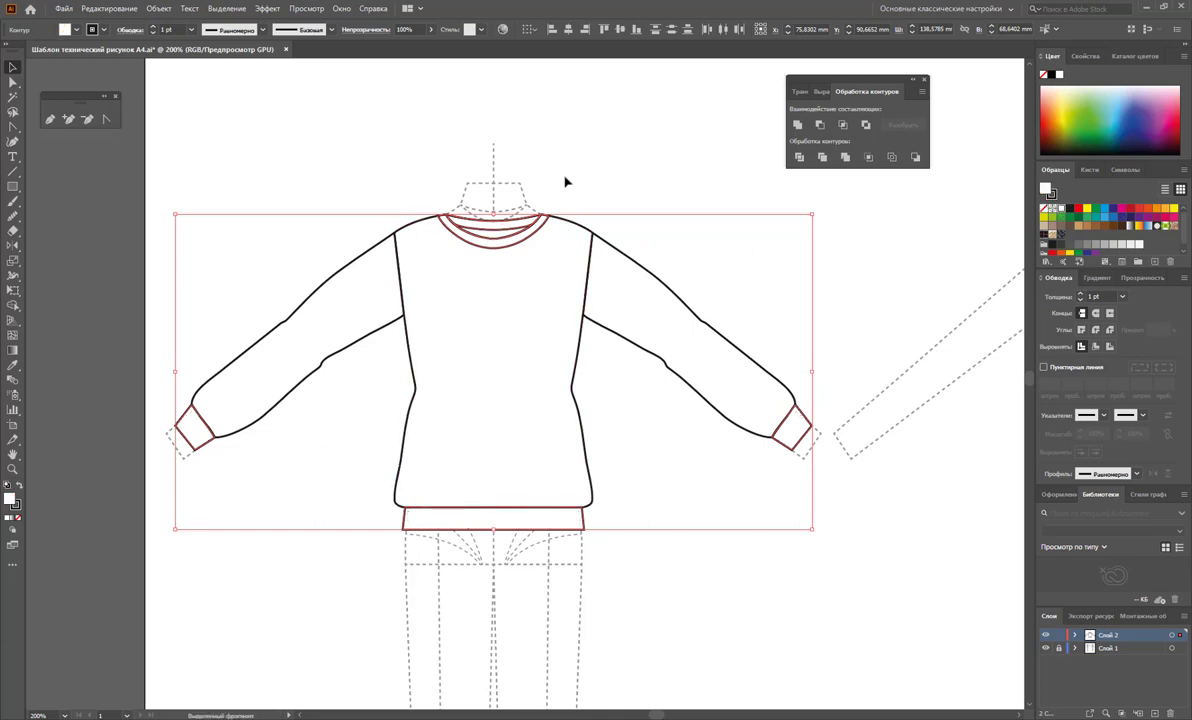
{"action": "left_click", "coordinate": [498, 205]}
{"action": "left_click", "coordinate": [491, 237]}
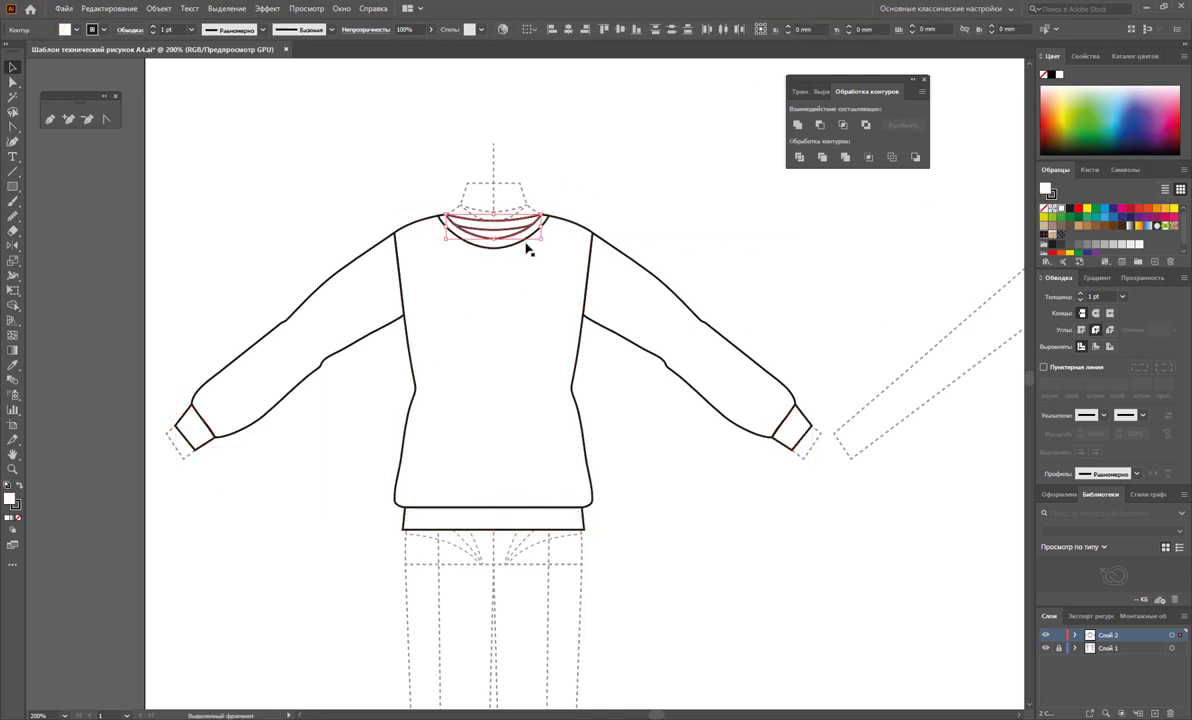
{"action": "left_click", "coordinate": [738, 251]}
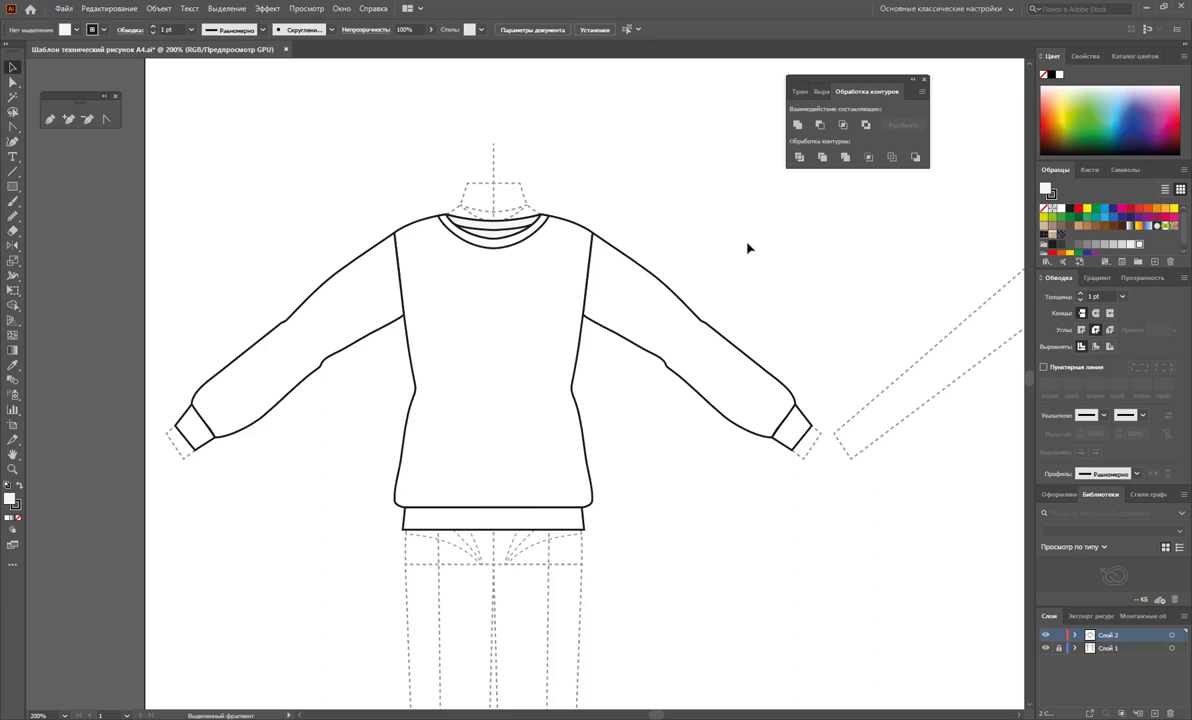
{"action": "scroll", "coordinate": [747, 248], "scroll_direction": "up", "scroll_amount": 1}
{"action": "scroll", "coordinate": [700, 238], "scroll_direction": "down", "scroll_amount": 5}
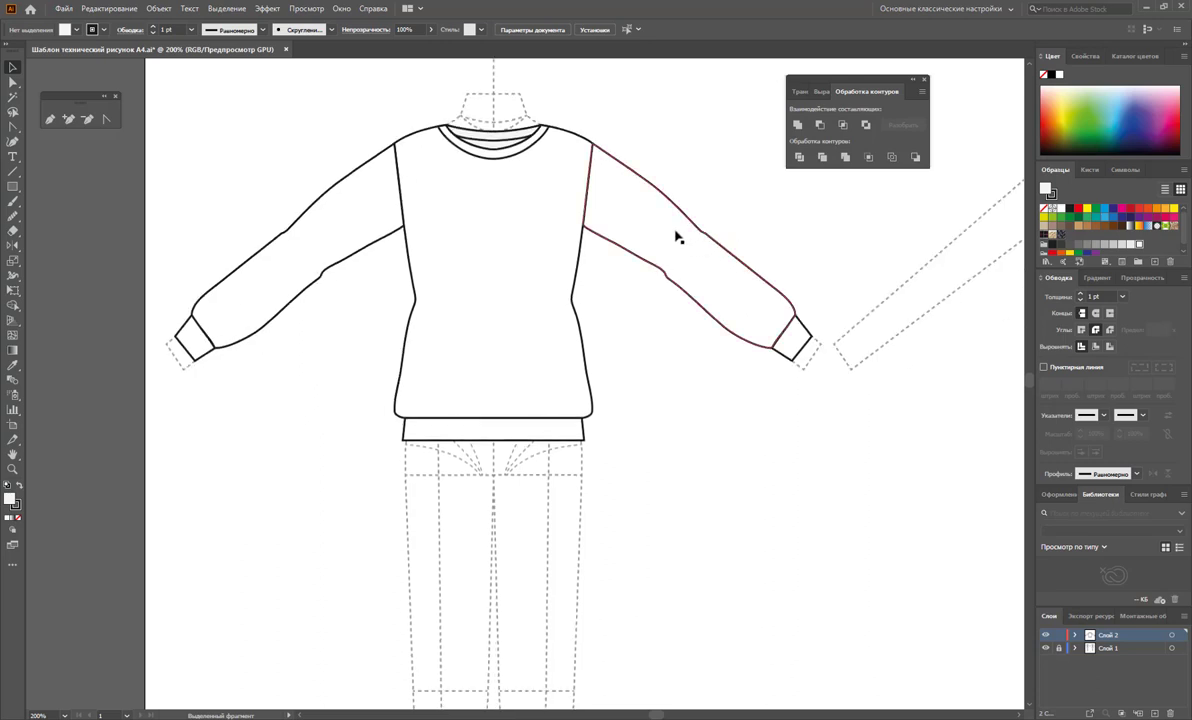
Step: Draw a short vertical line beside the hem with a 0.25 pt stroke
{"action": "left_click", "coordinate": [521, 146]}
{"action": "left_click", "coordinate": [596, 114]}
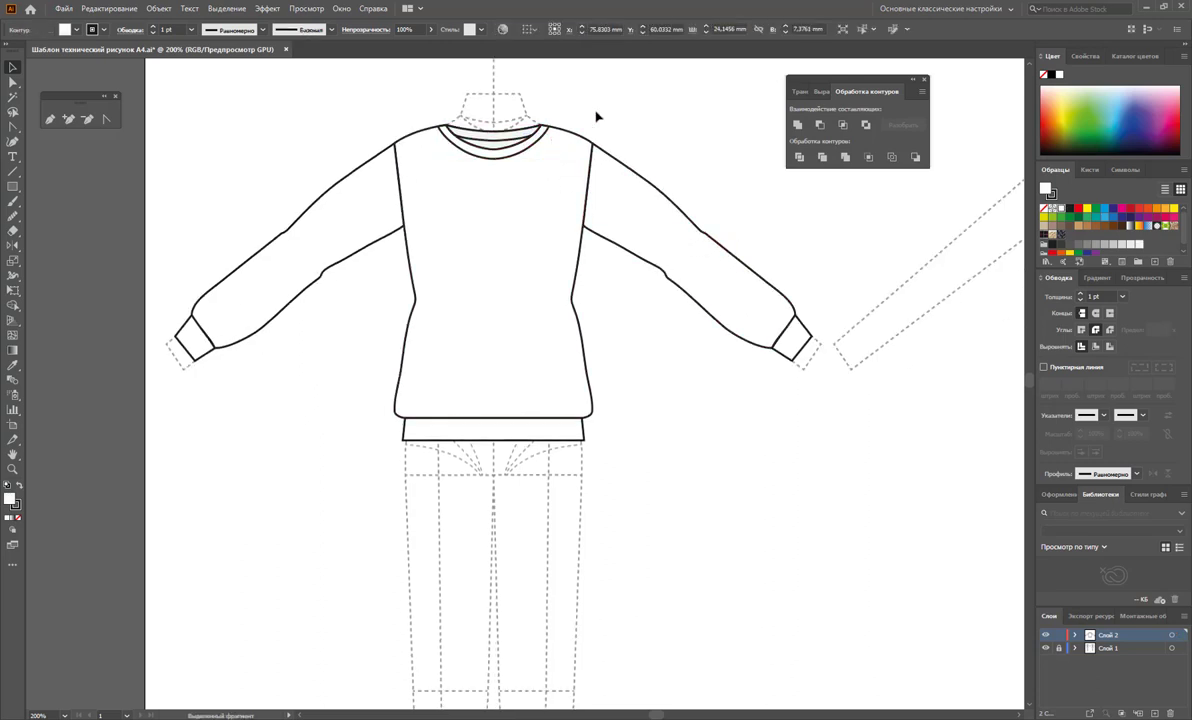
{"action": "left_click", "coordinate": [13, 171]}
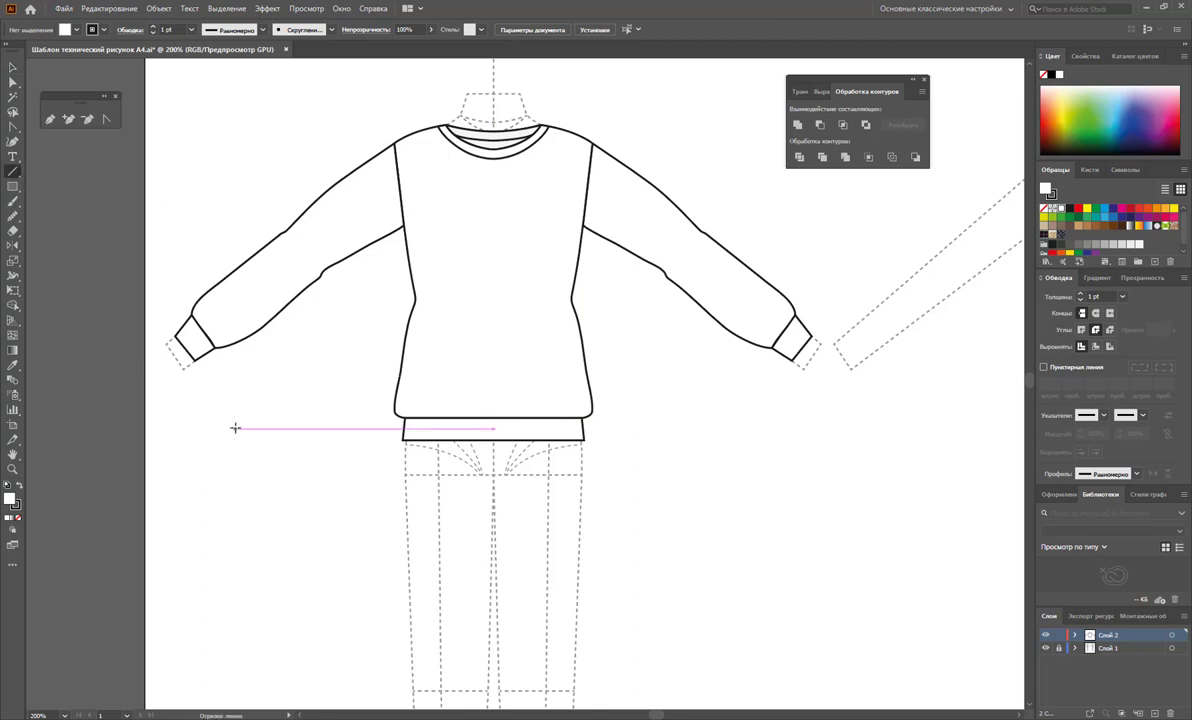
{"action": "left_click_drag", "start_coordinate": [237, 428], "coordinate": [236, 500]}
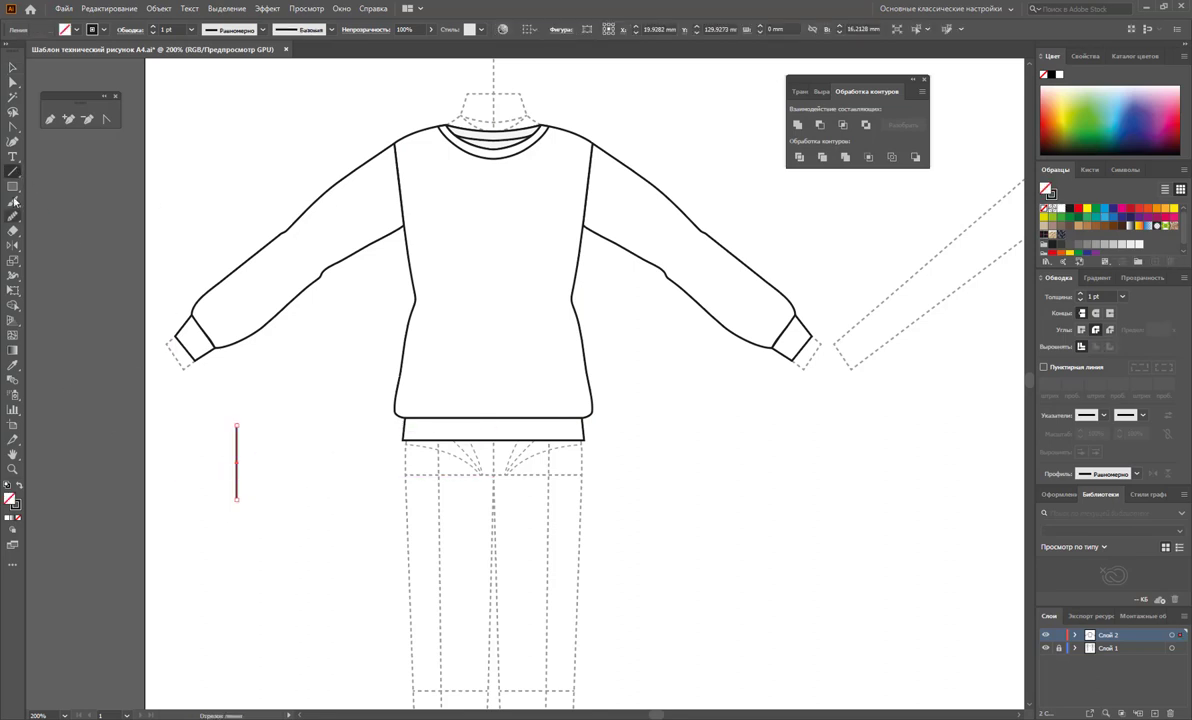
{"action": "left_click", "coordinate": [1122, 296]}
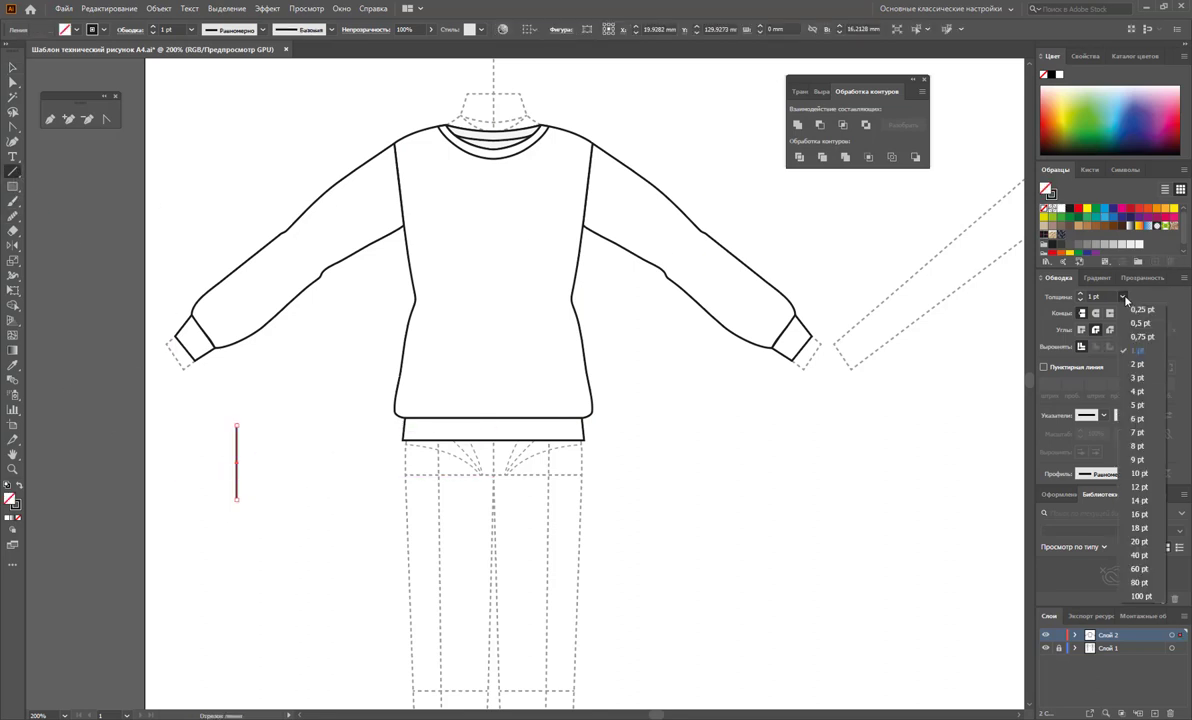
{"action": "left_click", "coordinate": [1095, 305]}
Step: Duplicate the line just beside itself and drag both into Swatches as a stripe pattern
{"action": "left_click", "coordinate": [13, 68]}
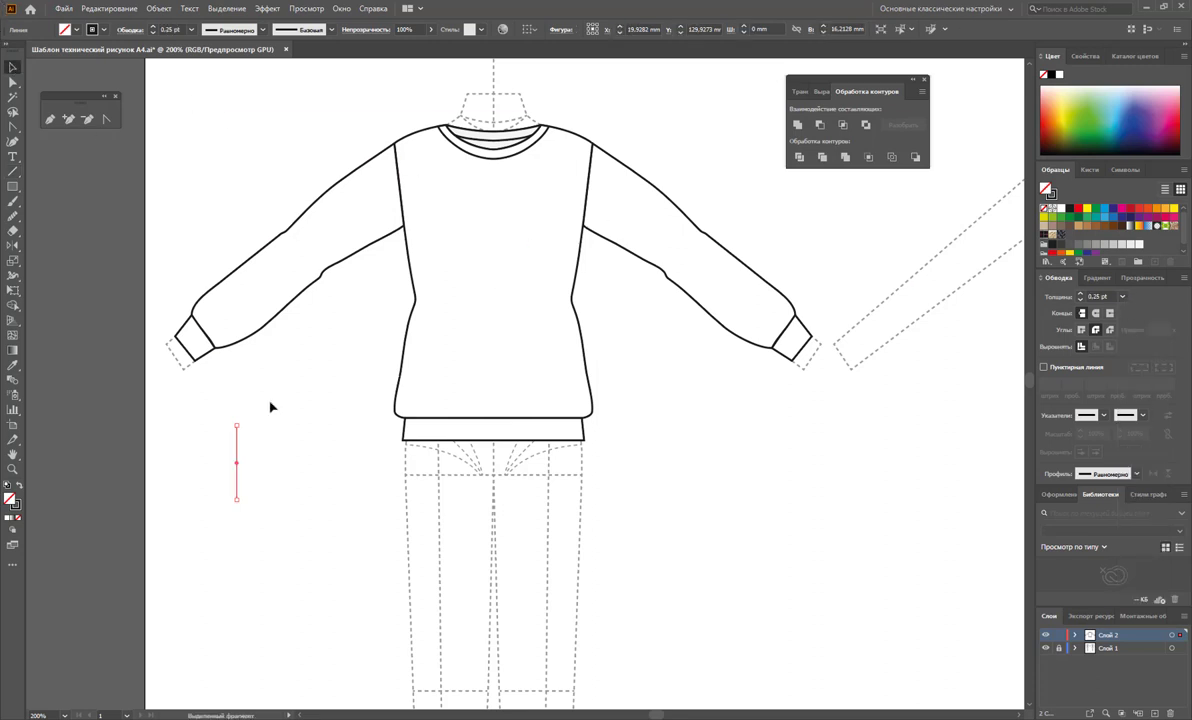
{"action": "left_click", "coordinate": [247, 439]}
{"action": "left_click_drag", "start_coordinate": [238, 445], "coordinate": [239, 446]}
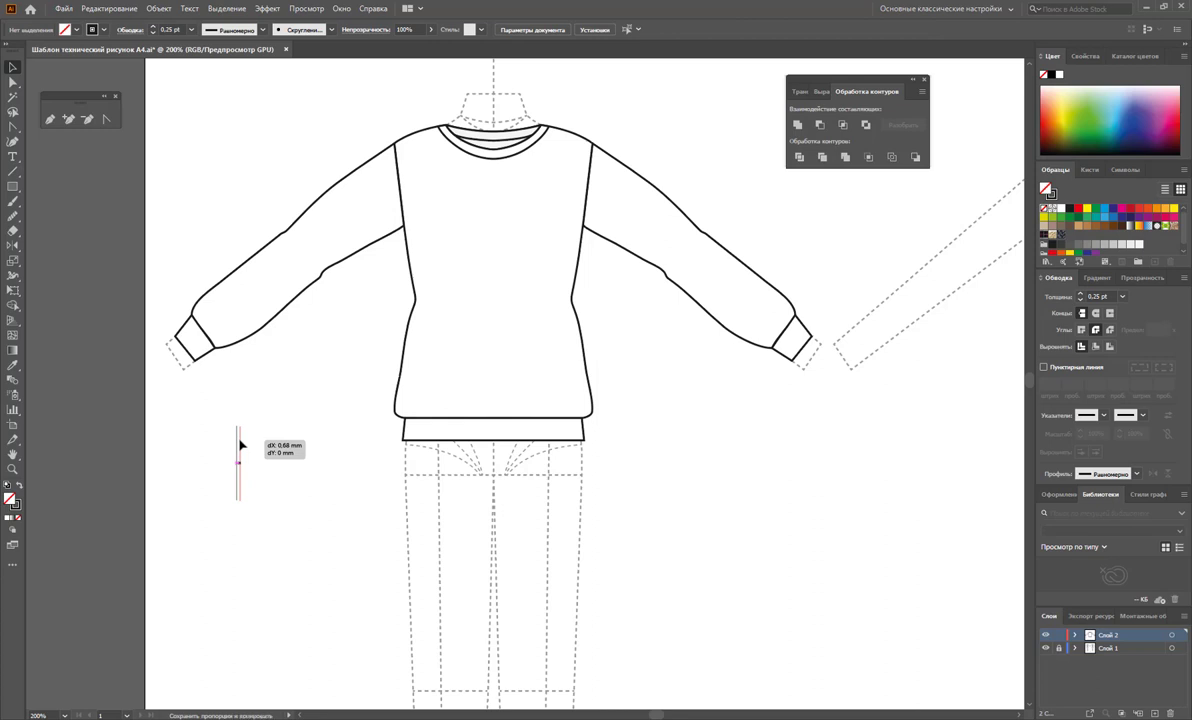
{"action": "left_click_drag", "start_coordinate": [239, 445], "coordinate": [240, 446]}
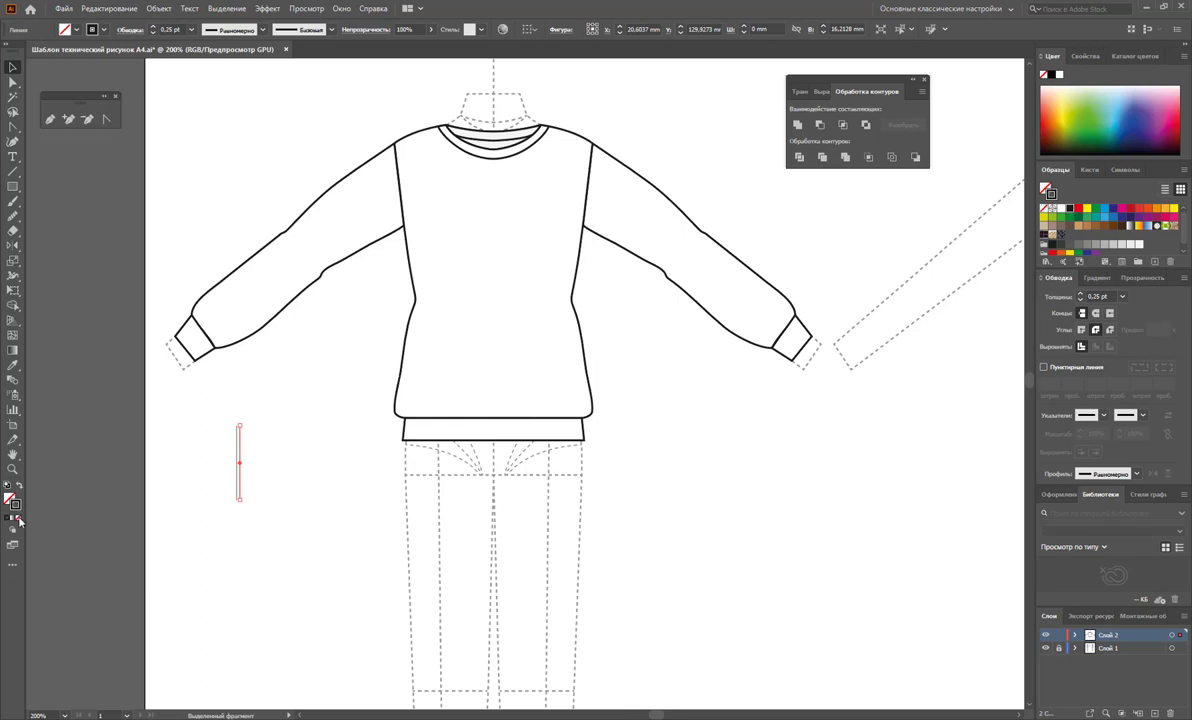
{"action": "left_click", "coordinate": [282, 449]}
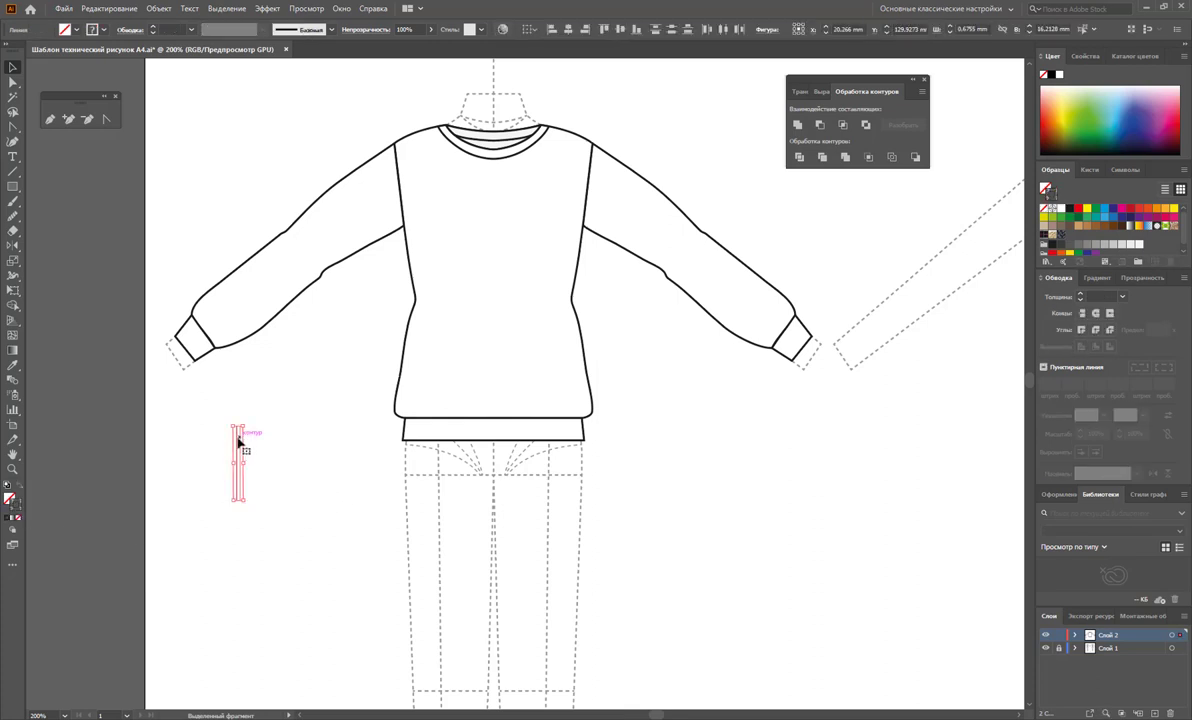
{"action": "mouse_move", "coordinate": [234, 447]}
{"action": "left_mouse_down"}
{"action": "mouse_move", "coordinate": [1007, 410]}
{"action": "mouse_move", "coordinate": [1046, 246]}
{"action": "left_mouse_up"}
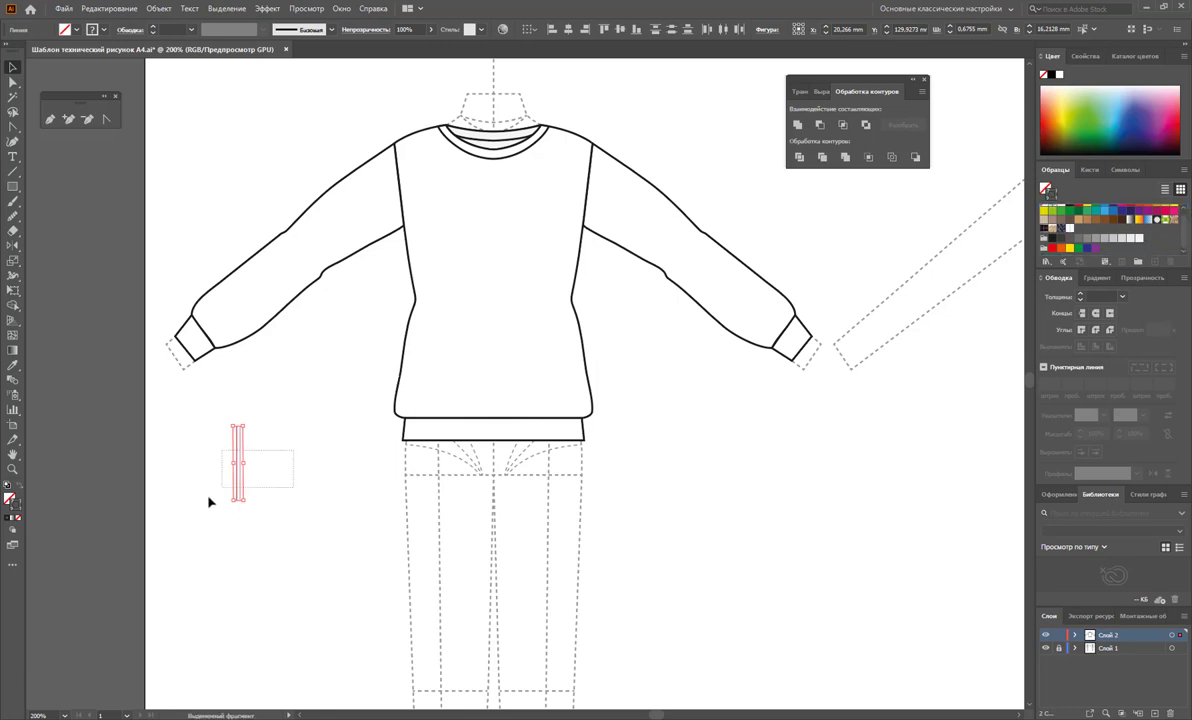
{"action": "left_click", "coordinate": [220, 497]}
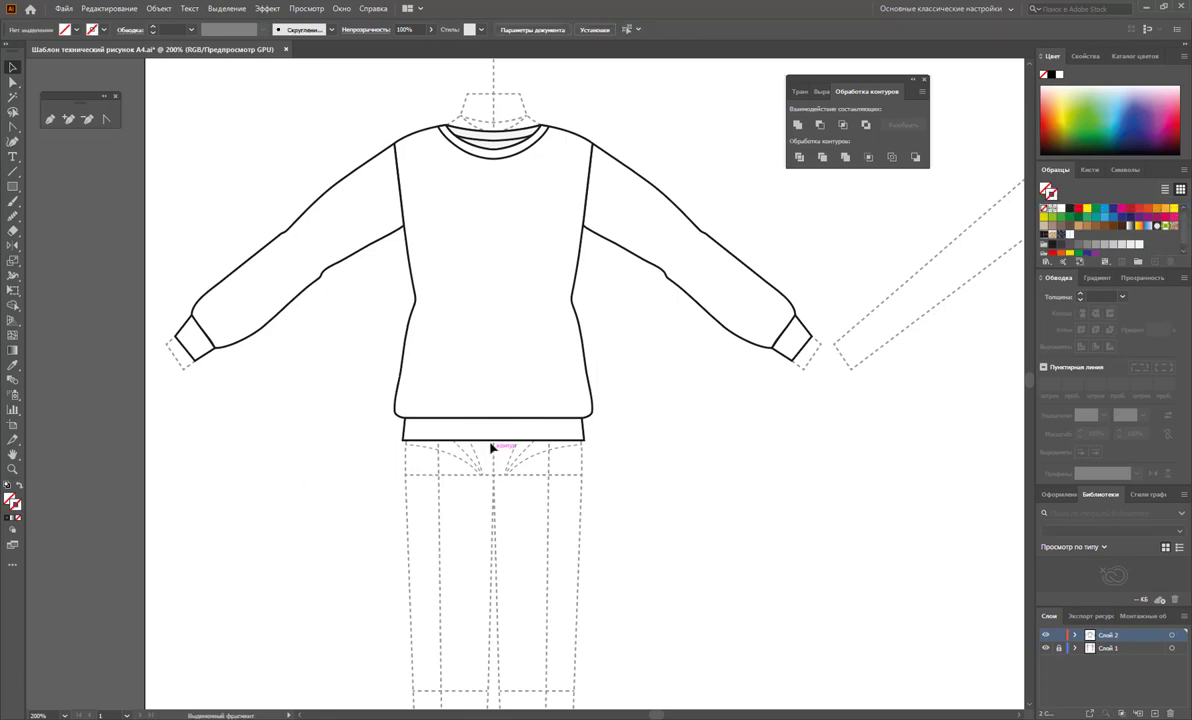
Step: Fill an Alt-dragged copy of the hem band with the stripe pattern and place it over the hem
{"action": "left_click_drag", "start_coordinate": [492, 433], "coordinate": [489, 495]}
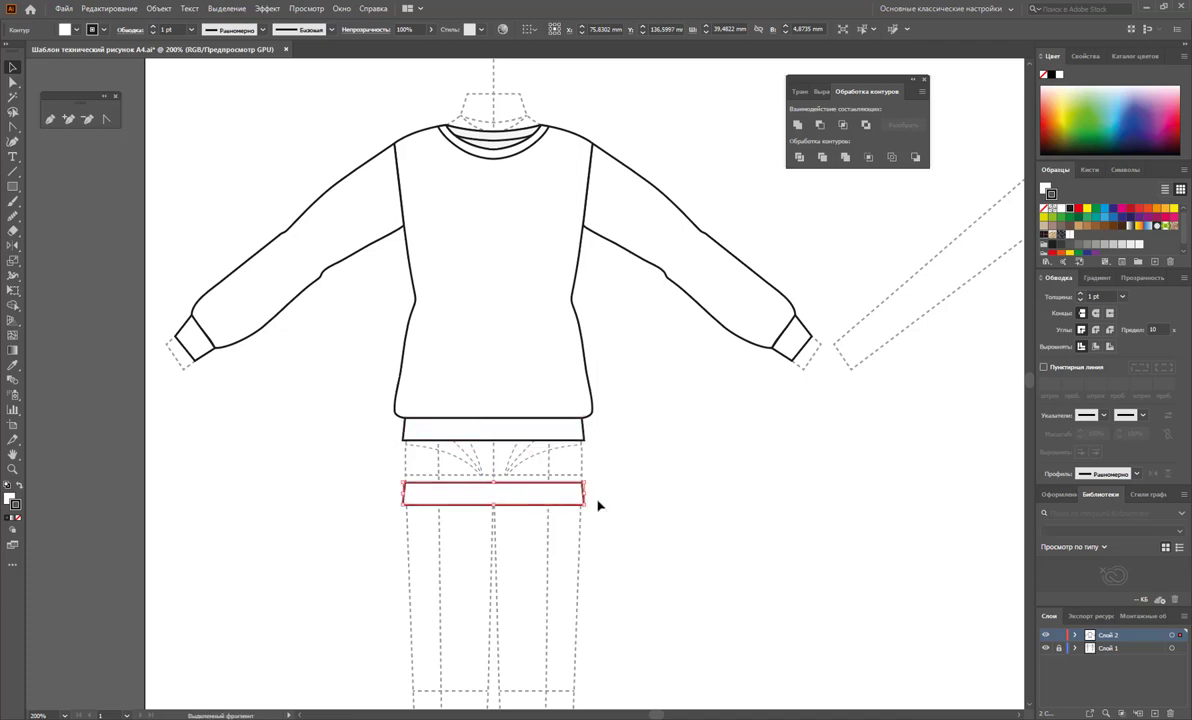
{"action": "key", "text": "Delete"}
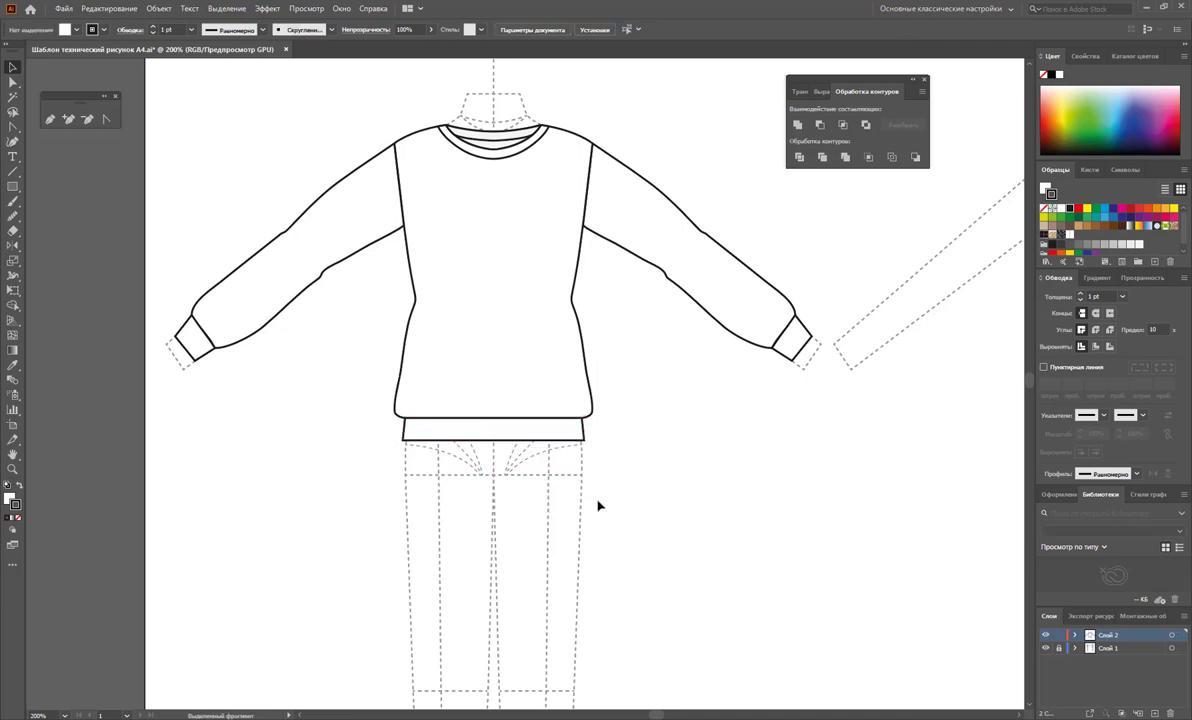
{"action": "mouse_move", "coordinate": [515, 436]}
{"action": "left_mouse_down"}
{"action": "mouse_move", "coordinate": [516, 488]}
{"action": "mouse_move", "coordinate": [516, 470]}
{"action": "left_mouse_up"}
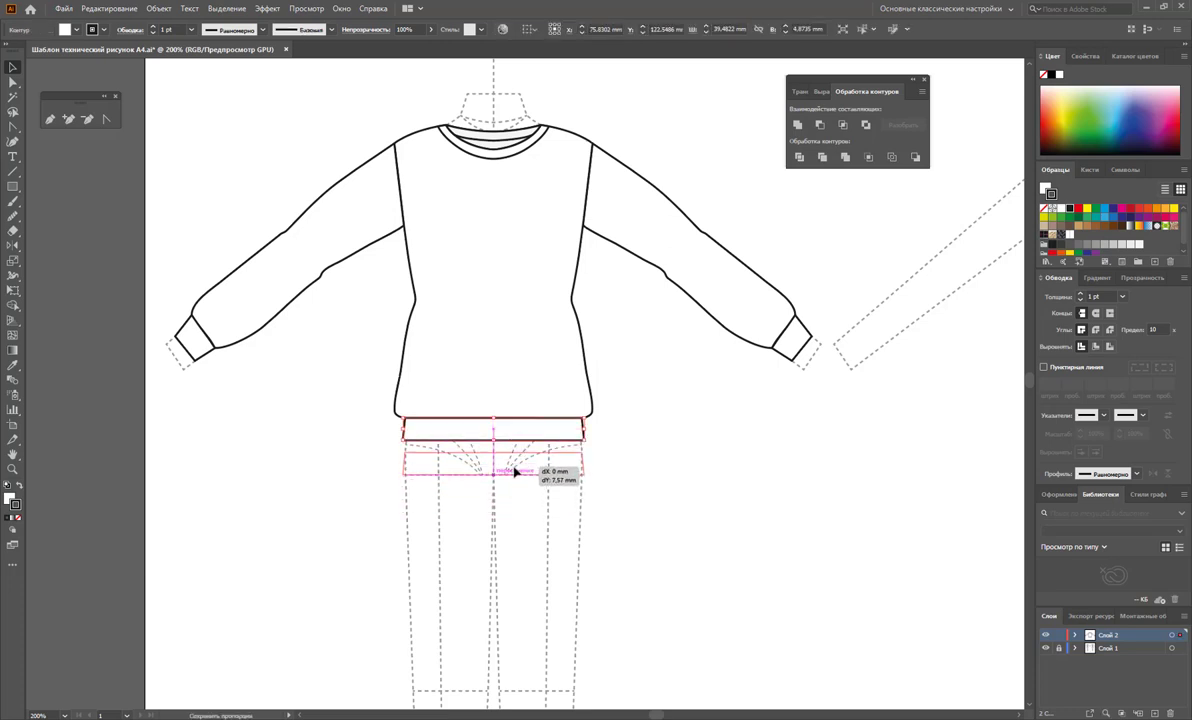
{"action": "key", "text": "alt"}
{"action": "left_click_drag", "start_coordinate": [516, 471], "coordinate": [516, 471]}
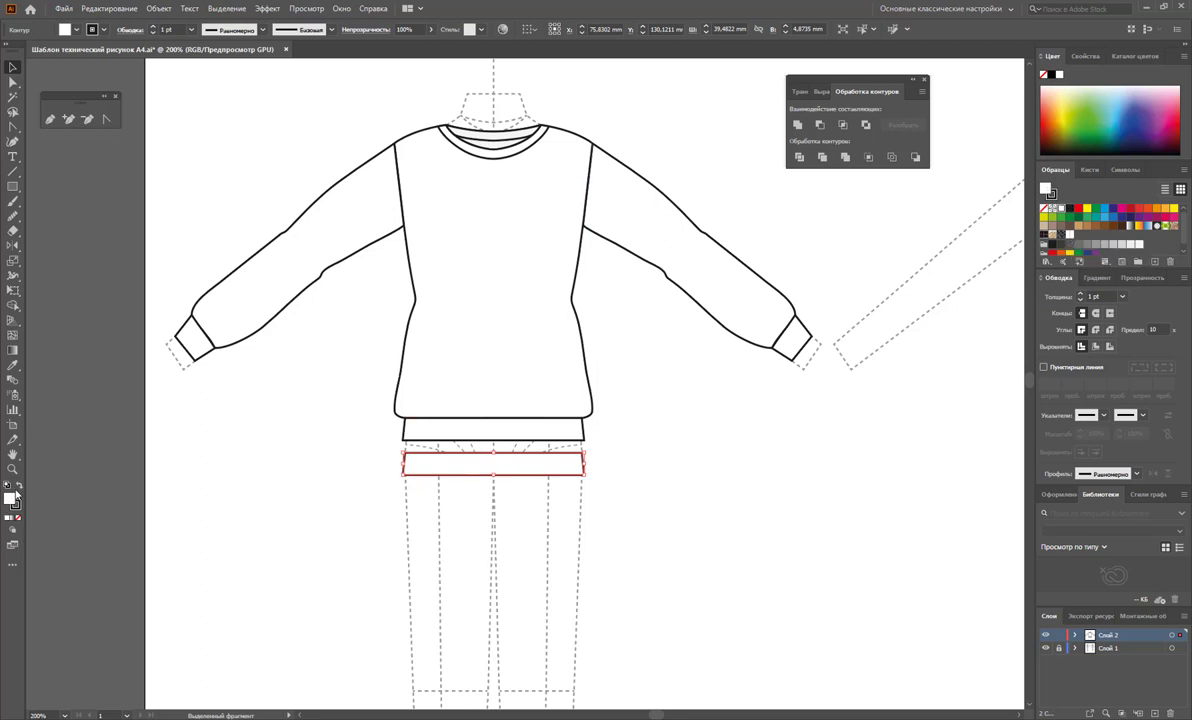
{"action": "left_click", "coordinate": [1070, 235]}
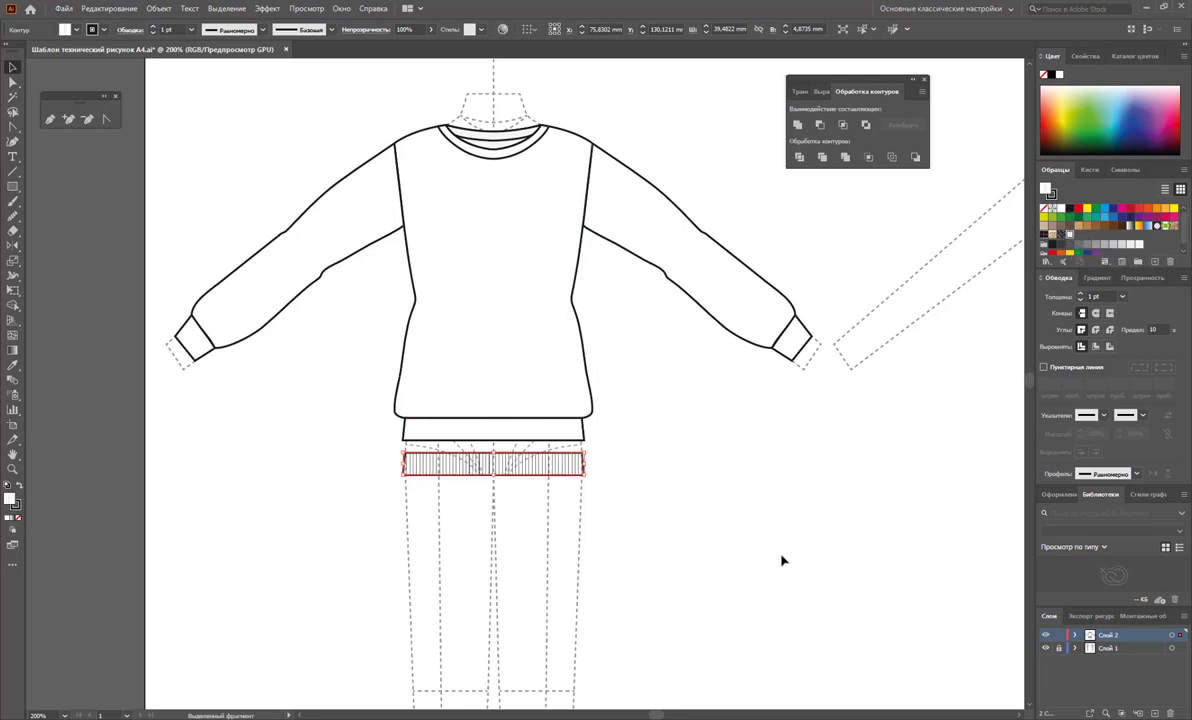
{"action": "left_click_drag", "start_coordinate": [545, 460], "coordinate": [545, 425]}
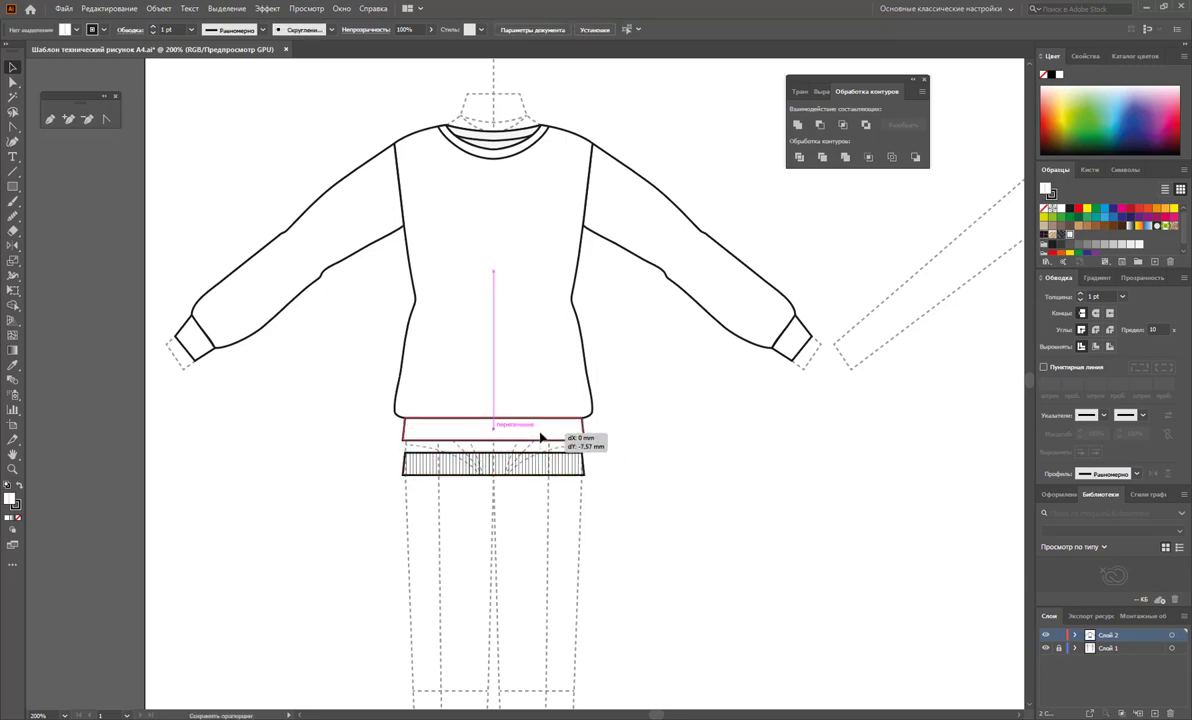
{"action": "left_click", "coordinate": [643, 483]}
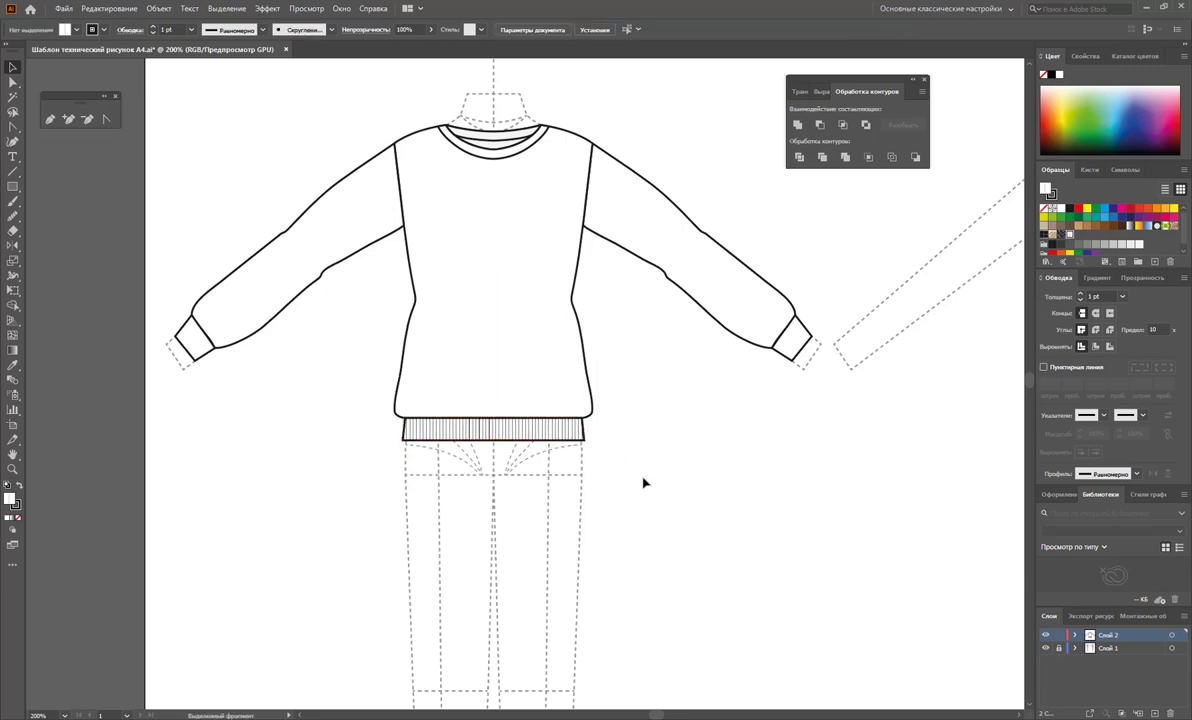
Step: Fill copies of both cuffs with the stripe pattern and move them onto the sleeve ends
{"action": "left_click", "coordinate": [805, 336]}
{"action": "left_click", "coordinate": [193, 347], "text": "shift"}
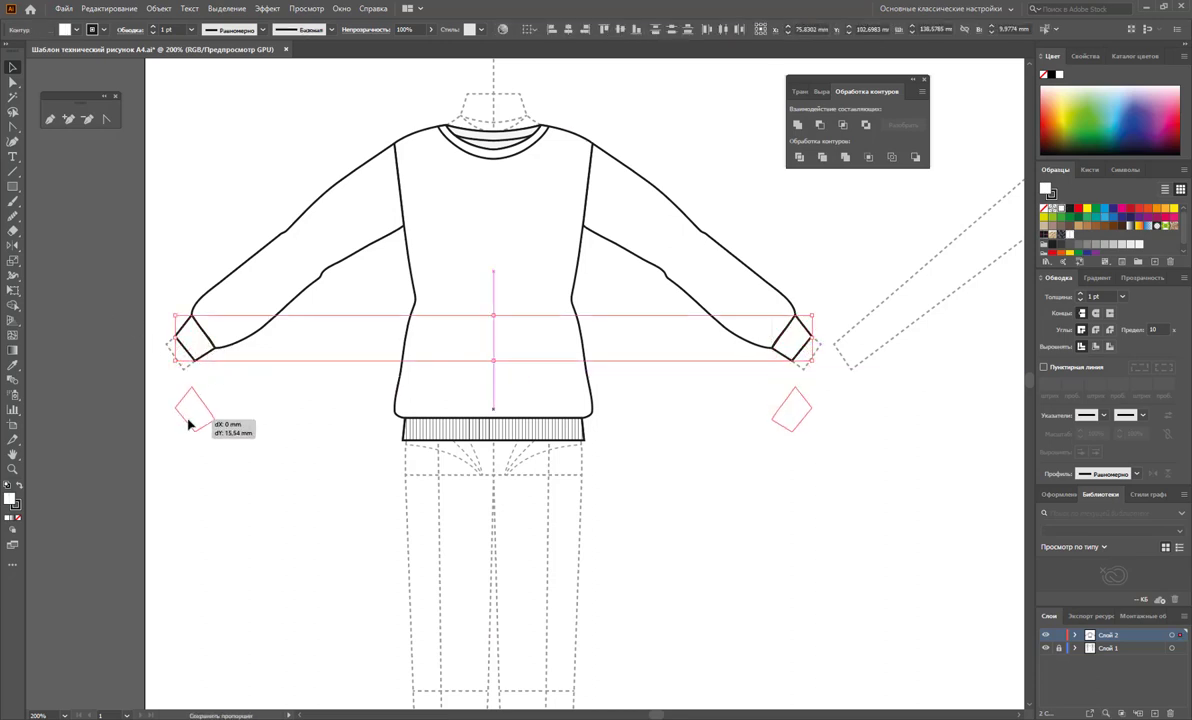
{"action": "left_click_drag", "start_coordinate": [193, 347], "coordinate": [197, 417]}
{"action": "left_click", "coordinate": [1068, 234]}
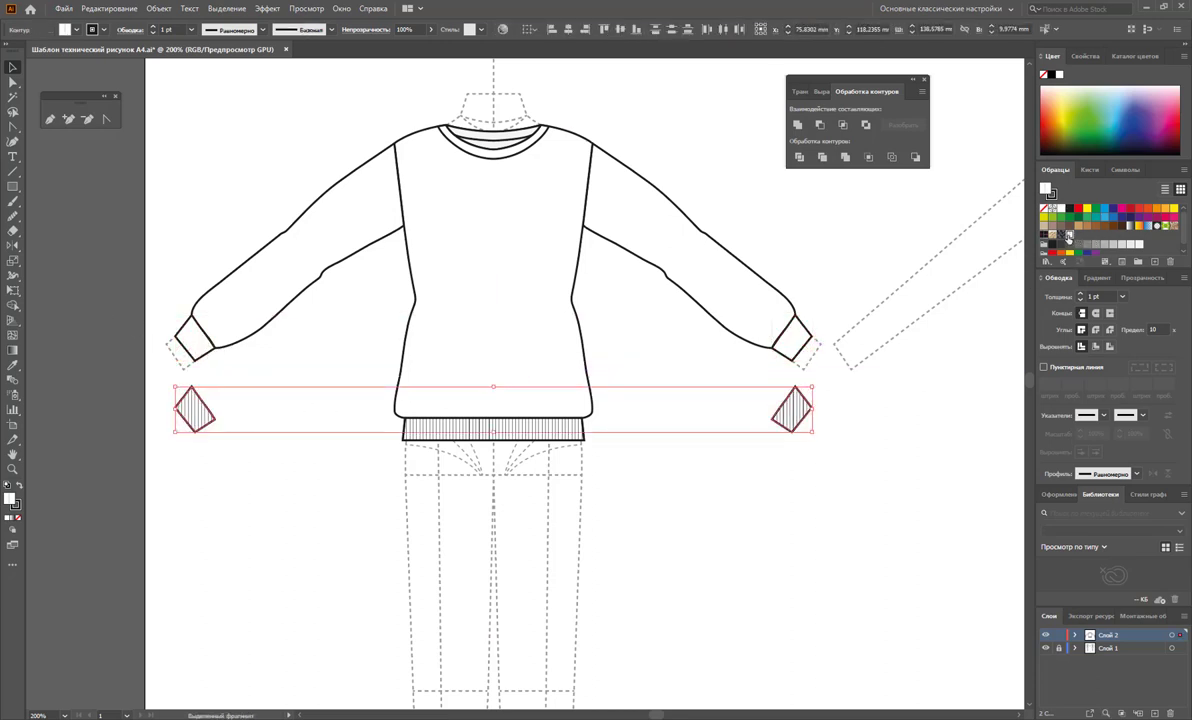
{"action": "left_click_drag", "start_coordinate": [793, 418], "coordinate": [793, 352]}
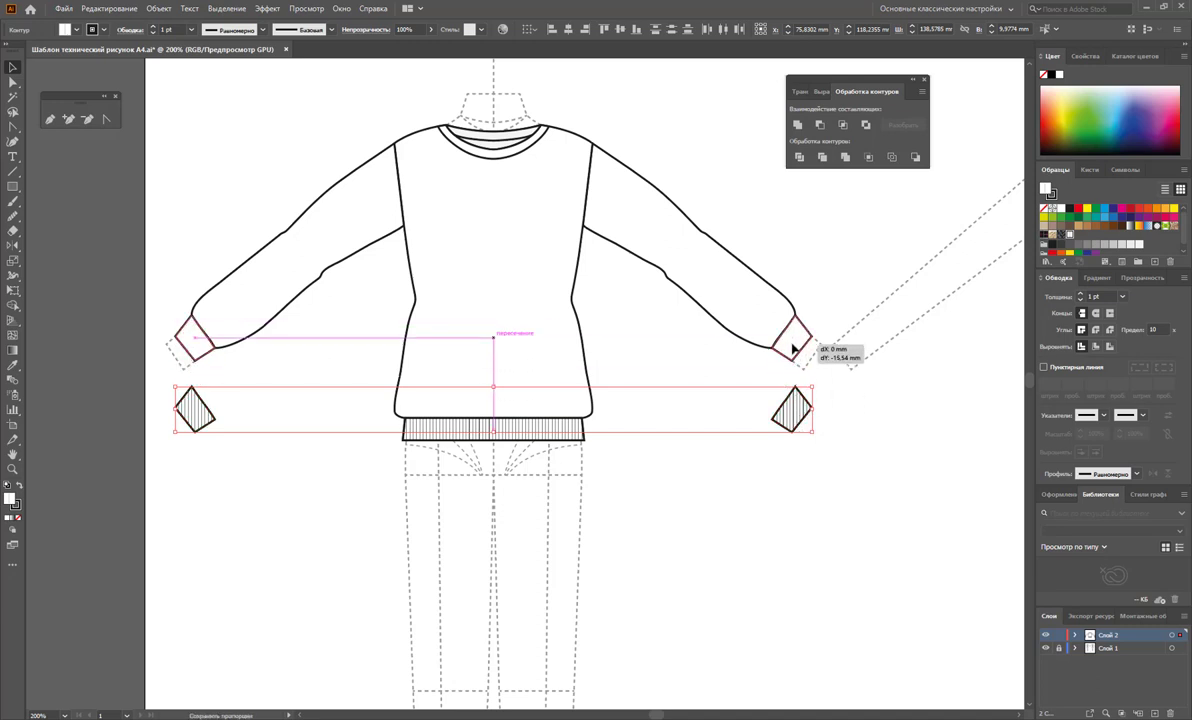
{"action": "left_click", "coordinate": [805, 430]}
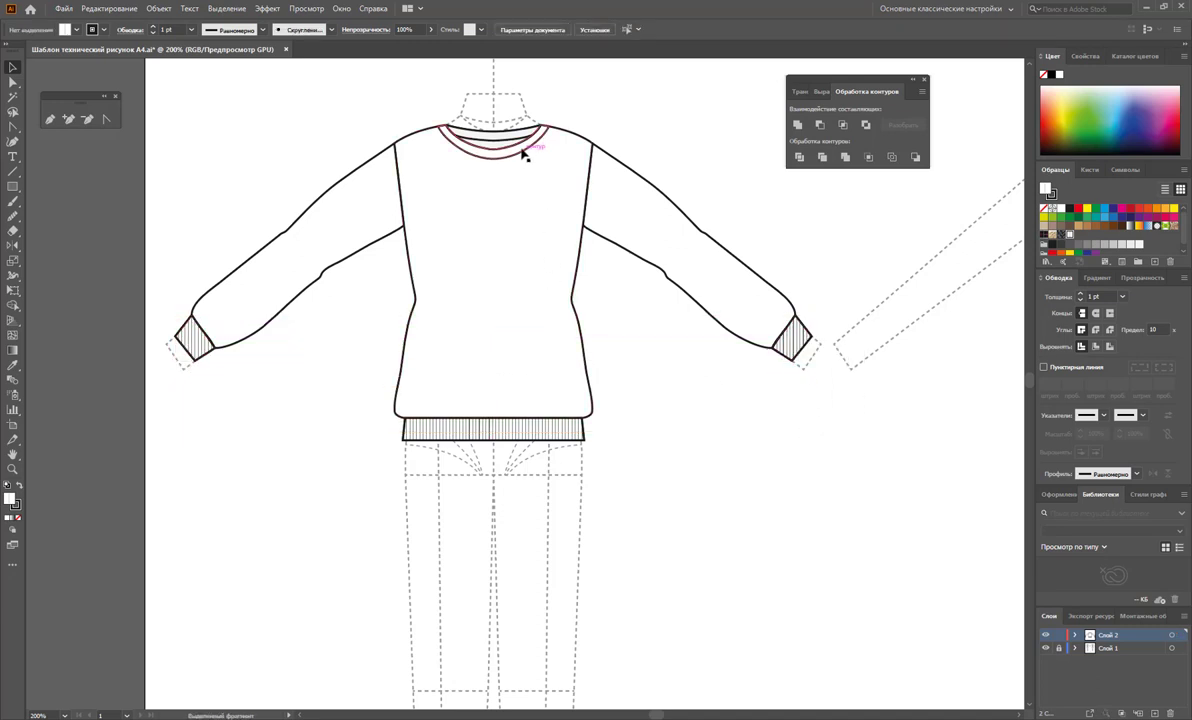
Step: Fill the collar with the stripe pattern and set it back on the neckline
{"action": "left_click", "coordinate": [516, 150]}
{"action": "mouse_move", "coordinate": [513, 124]}
{"action": "left_mouse_down"}
{"action": "mouse_move", "coordinate": [507, 77]}
{"action": "mouse_move", "coordinate": [513, 153]}
{"action": "left_mouse_up"}
{"action": "left_click", "coordinate": [1070, 235]}
{"action": "left_click", "coordinate": [657, 114]}
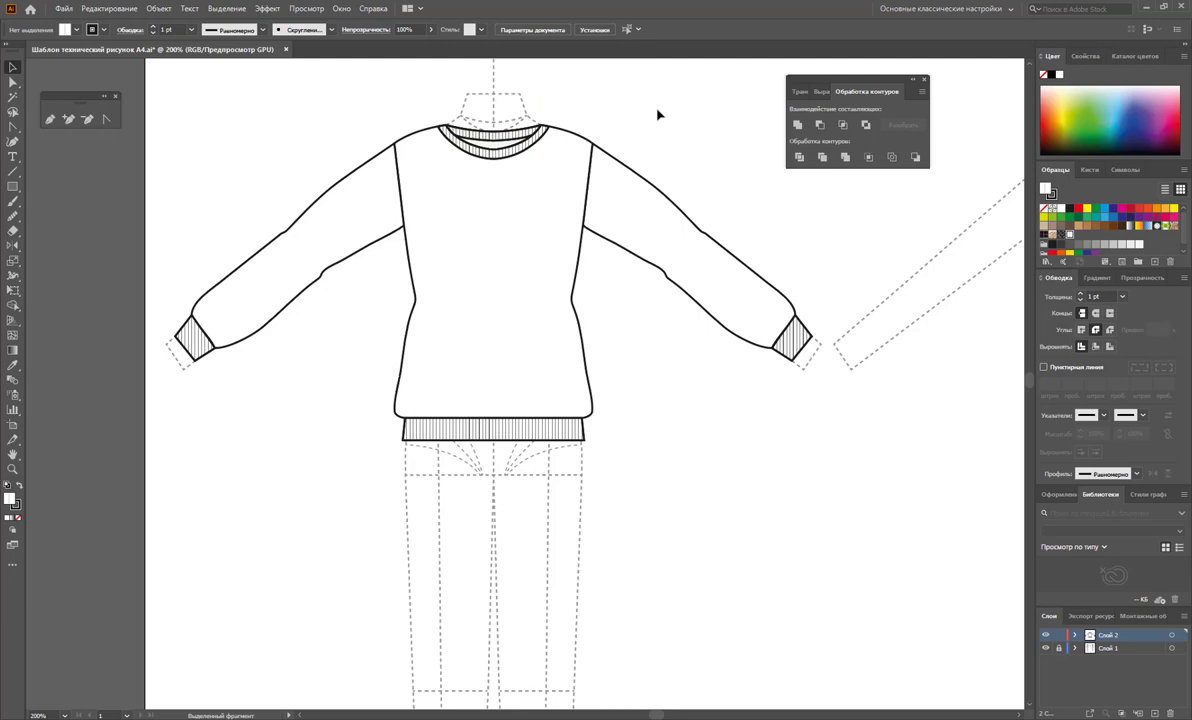
{"action": "left_click", "coordinate": [797, 342]}
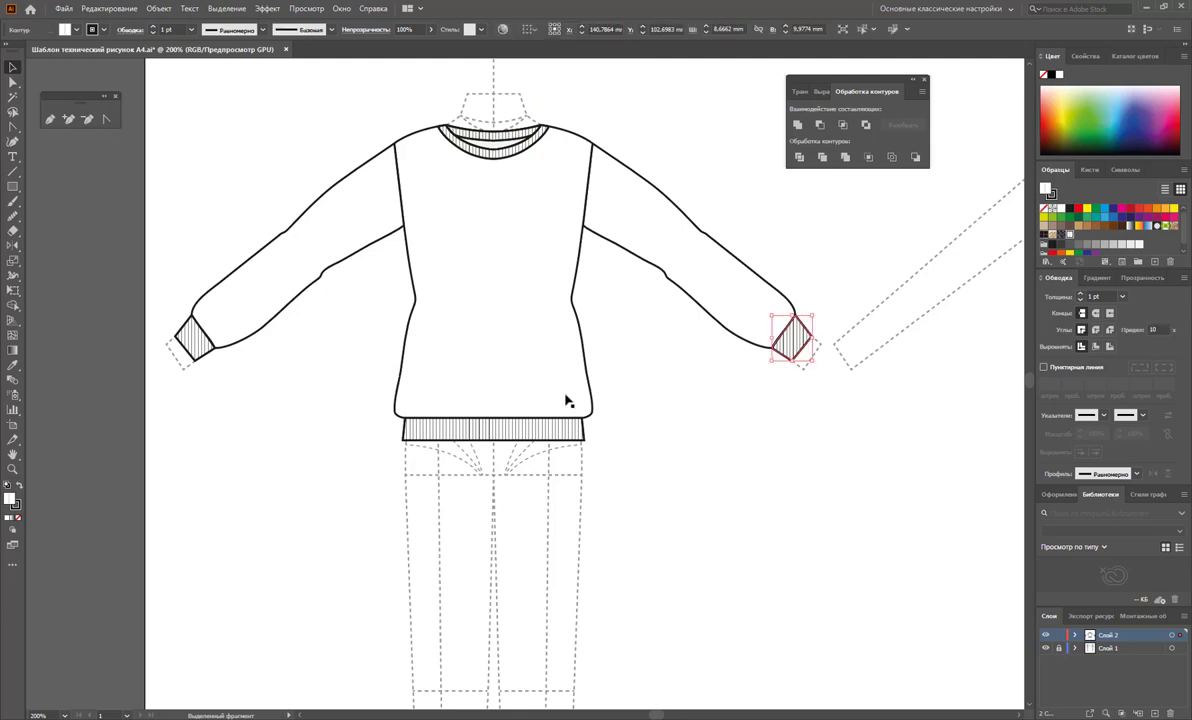
{"action": "left_click", "coordinate": [16, 264]}
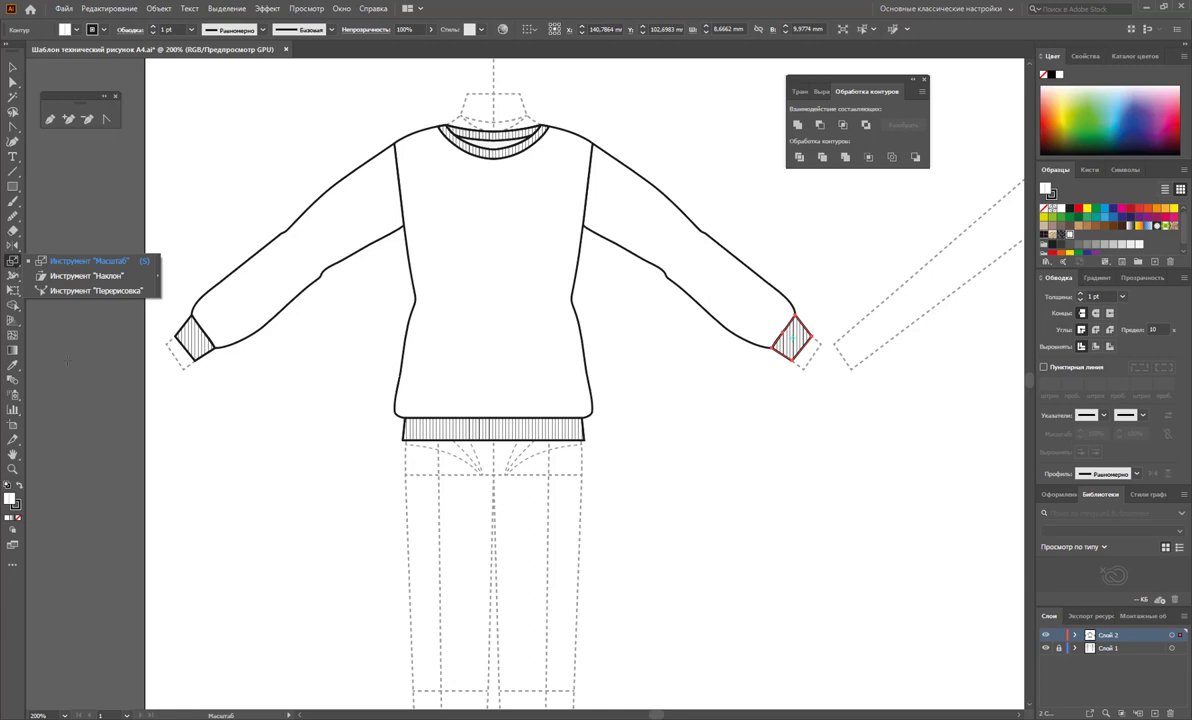
Step: Rotate only the right cuff's stripe pattern so it follows the sleeve
{"action": "left_click", "coordinate": [13, 245]}
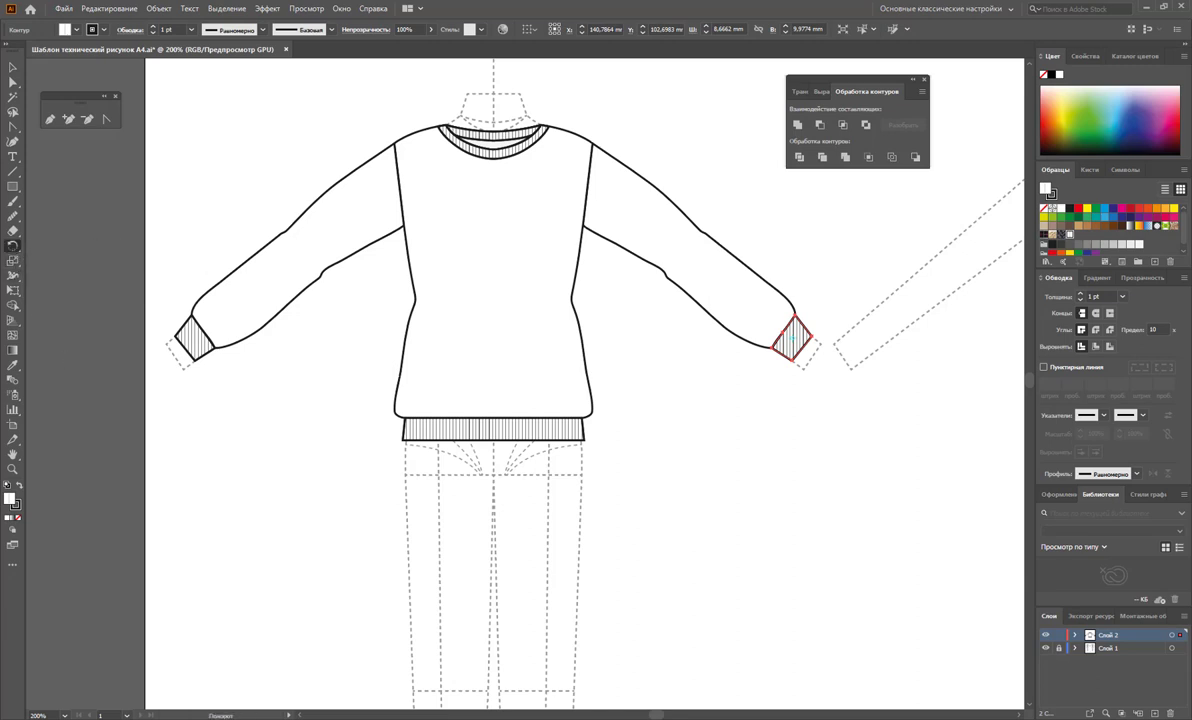
{"action": "double_click", "coordinate": [13, 245]}
{"action": "left_click_drag", "start_coordinate": [598, 288], "coordinate": [384, 458]}
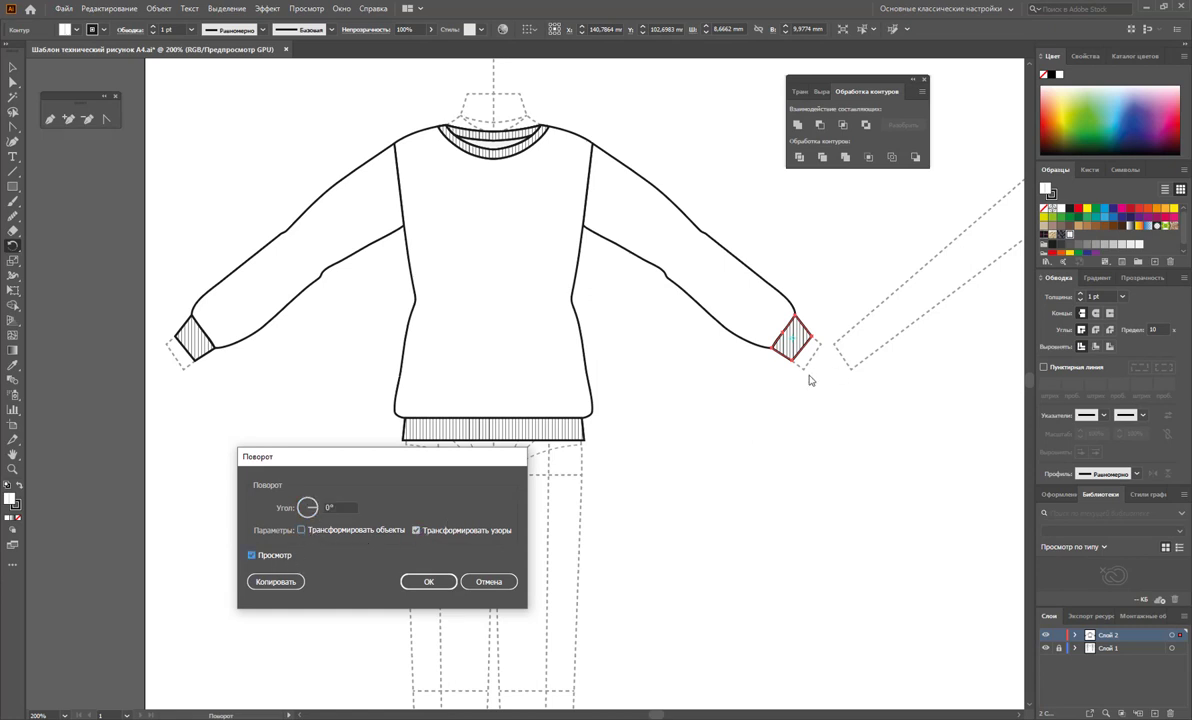
{"action": "left_click_drag", "start_coordinate": [309, 509], "coordinate": [314, 508]}
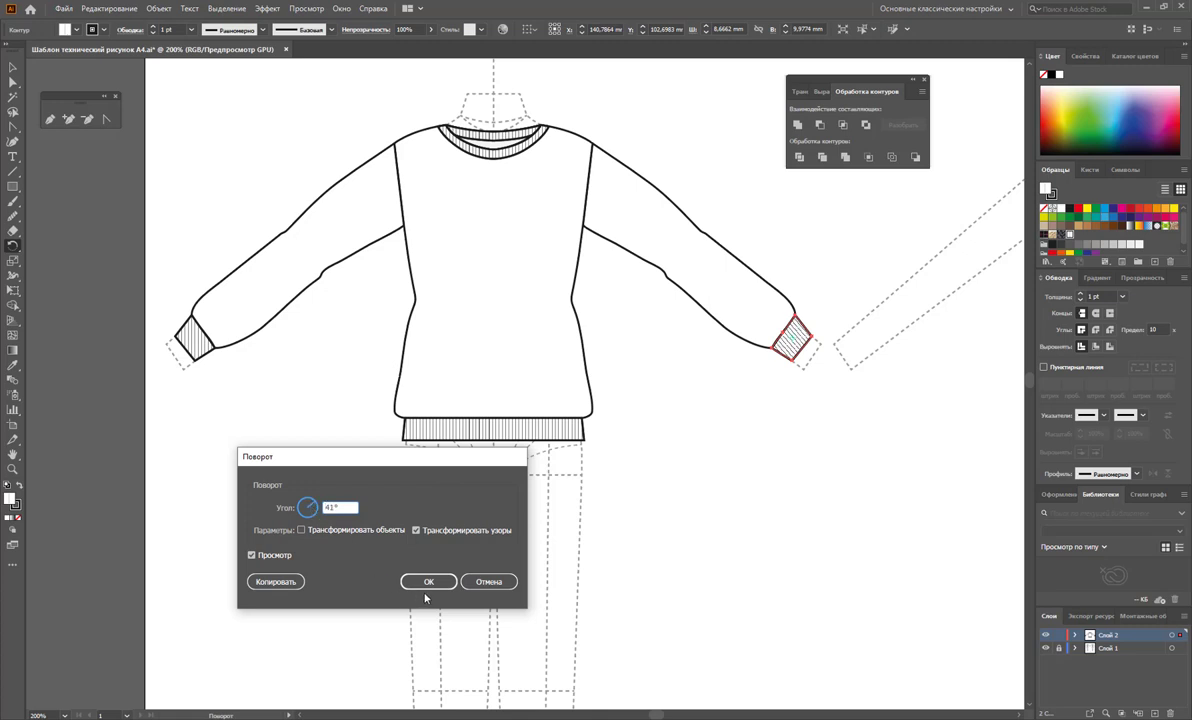
{"action": "left_click", "coordinate": [428, 581]}
{"action": "key", "text": "v"}
{"action": "left_click", "coordinate": [171, 373]}
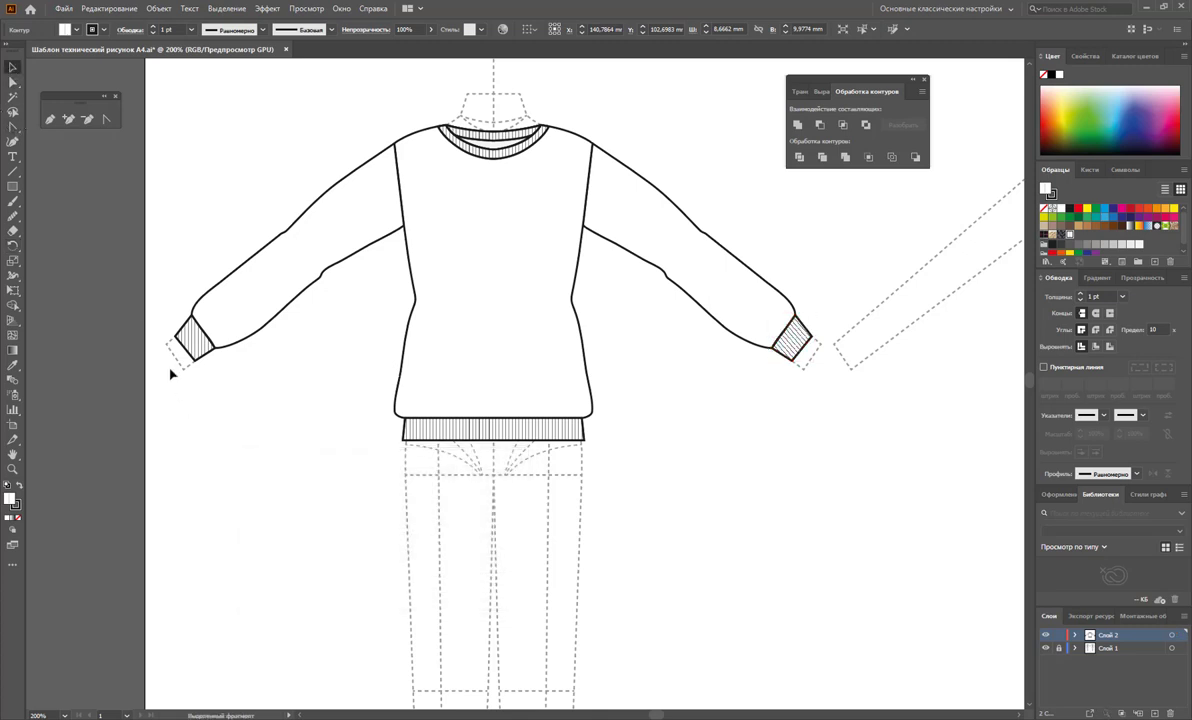
Step: Replace the left cuff's hatching with a mirrored copy of the right cuff
{"action": "left_click", "coordinate": [195, 338]}
{"action": "key", "text": "Delete"}
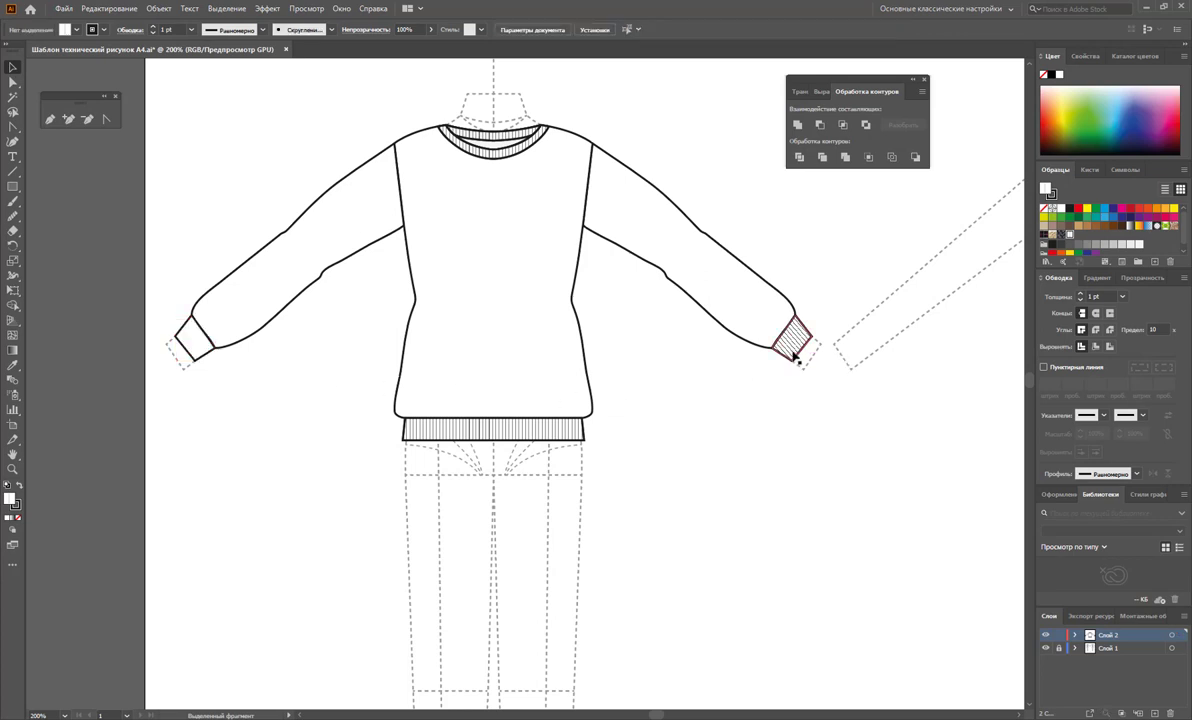
{"action": "left_click", "coordinate": [795, 358]}
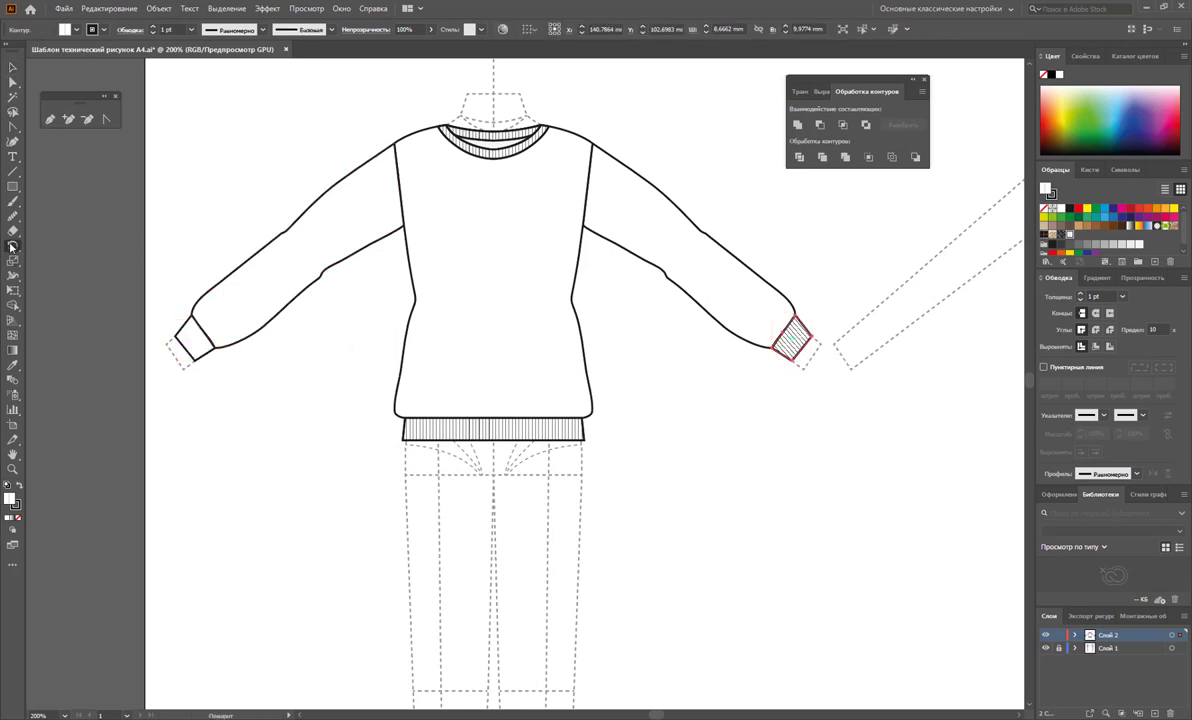
{"action": "left_click_drag", "start_coordinate": [12, 247], "coordinate": [45, 260]}
{"action": "left_click", "coordinate": [493, 190]}
{"action": "mouse_move", "coordinate": [462, 182]}
{"action": "left_mouse_down"}
{"action": "mouse_move", "coordinate": [236, 213]}
{"action": "mouse_move", "coordinate": [236, 247]}
{"action": "left_mouse_up"}
{"action": "key", "text": "v"}
{"action": "left_click", "coordinate": [207, 167]}
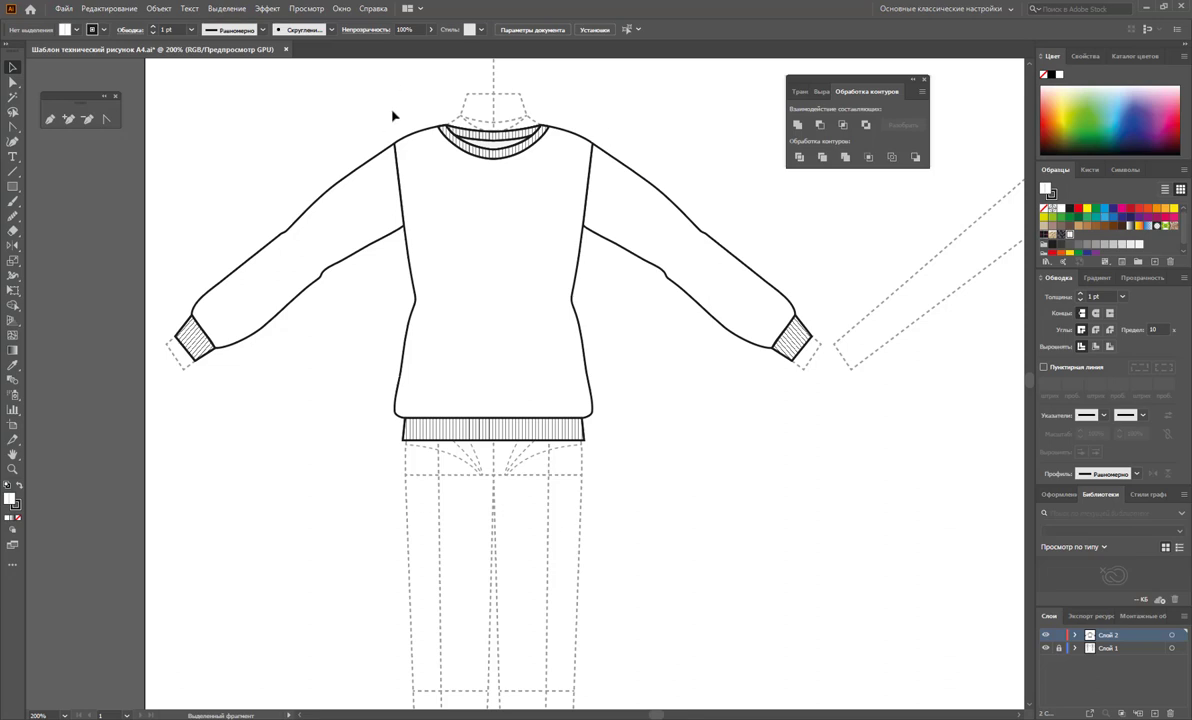
Step: Pencil a shading shape on the body's right side, keeping it only on a separate body copy
{"action": "left_click", "coordinate": [51, 121]}
{"action": "mouse_move", "coordinate": [565, 410]}
{"action": "left_mouse_down"}
{"action": "mouse_move", "coordinate": [555, 335]}
{"action": "mouse_move", "coordinate": [575, 210]}
{"action": "mouse_move", "coordinate": [600, 410]}
{"action": "mouse_move", "coordinate": [556, 390]}
{"action": "left_mouse_up"}
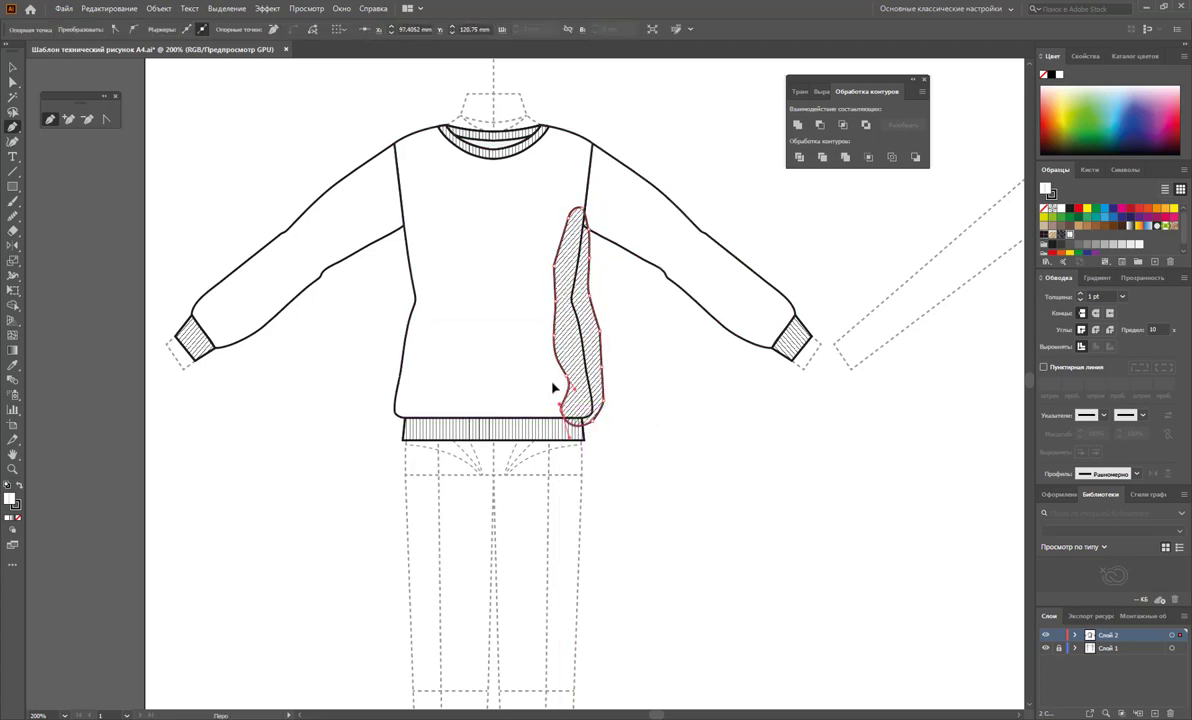
{"action": "left_click", "coordinate": [14, 67]}
{"action": "left_click", "coordinate": [652, 340]}
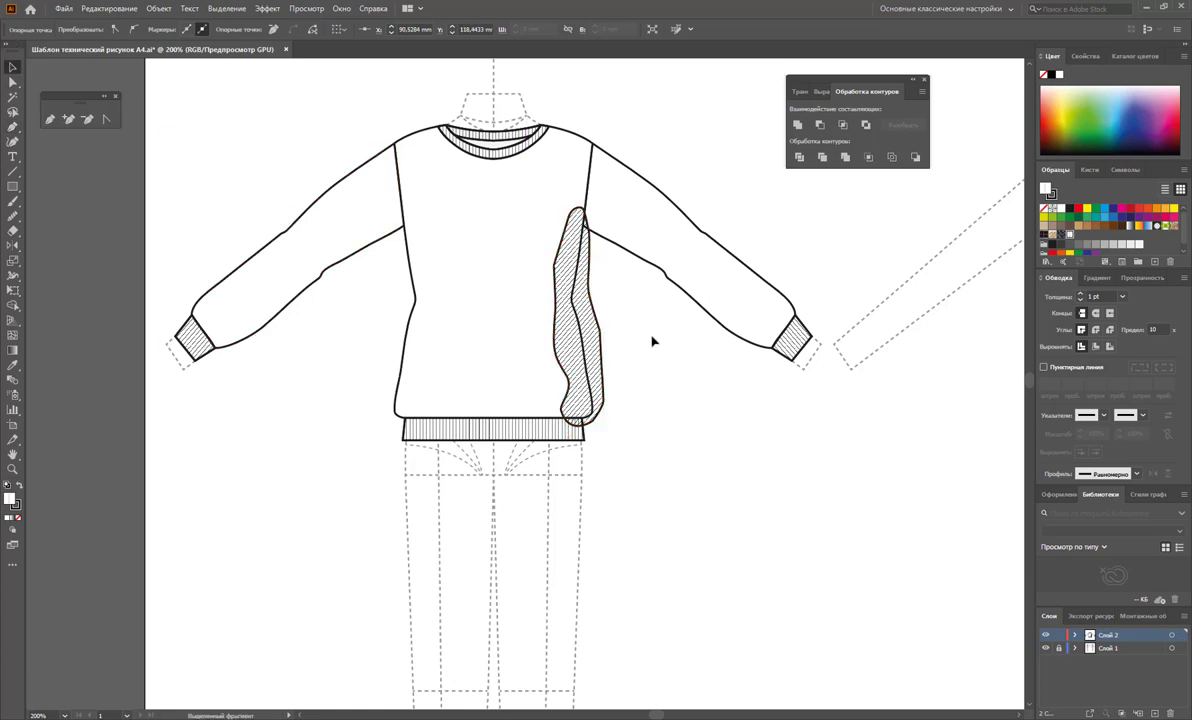
{"action": "left_click", "coordinate": [543, 325]}
{"action": "mouse_move", "coordinate": [598, 360]}
{"action": "left_mouse_down"}
{"action": "mouse_move", "coordinate": [790, 468]}
{"action": "mouse_move", "coordinate": [860, 523]}
{"action": "left_mouse_up"}
{"action": "left_click", "coordinate": [652, 380]}
{"action": "left_click", "coordinate": [596, 335]}
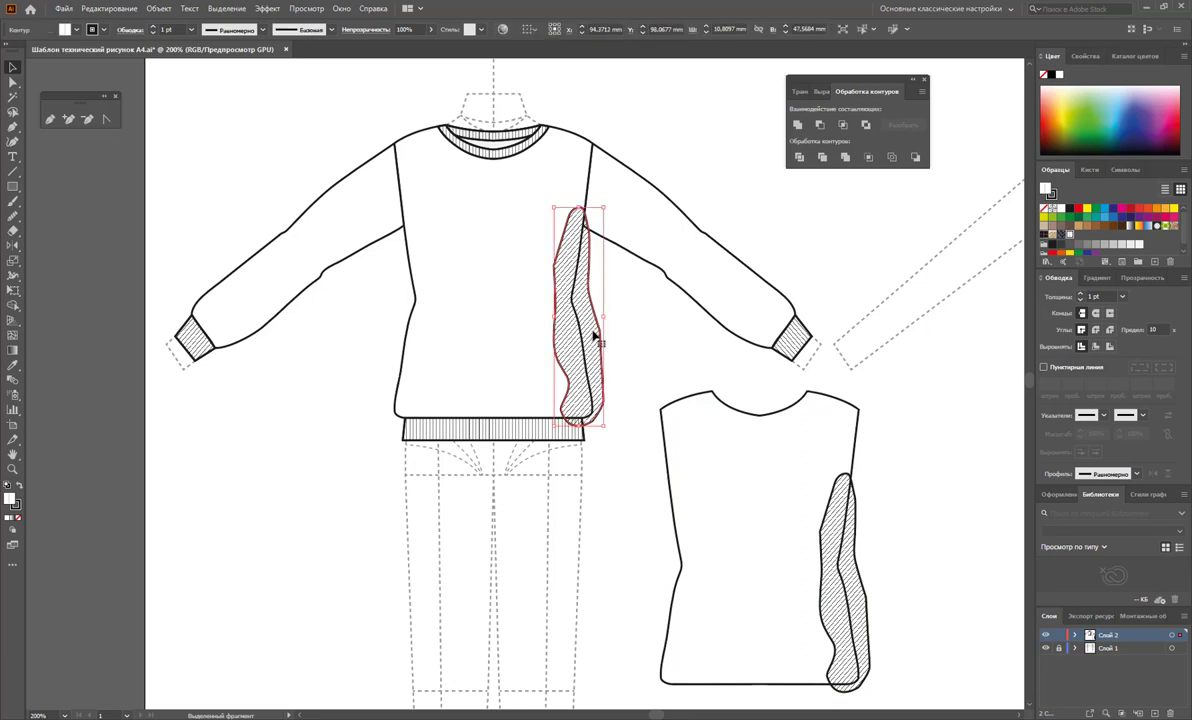
{"action": "key", "text": "Delete"}
{"action": "left_click", "coordinate": [857, 410]}
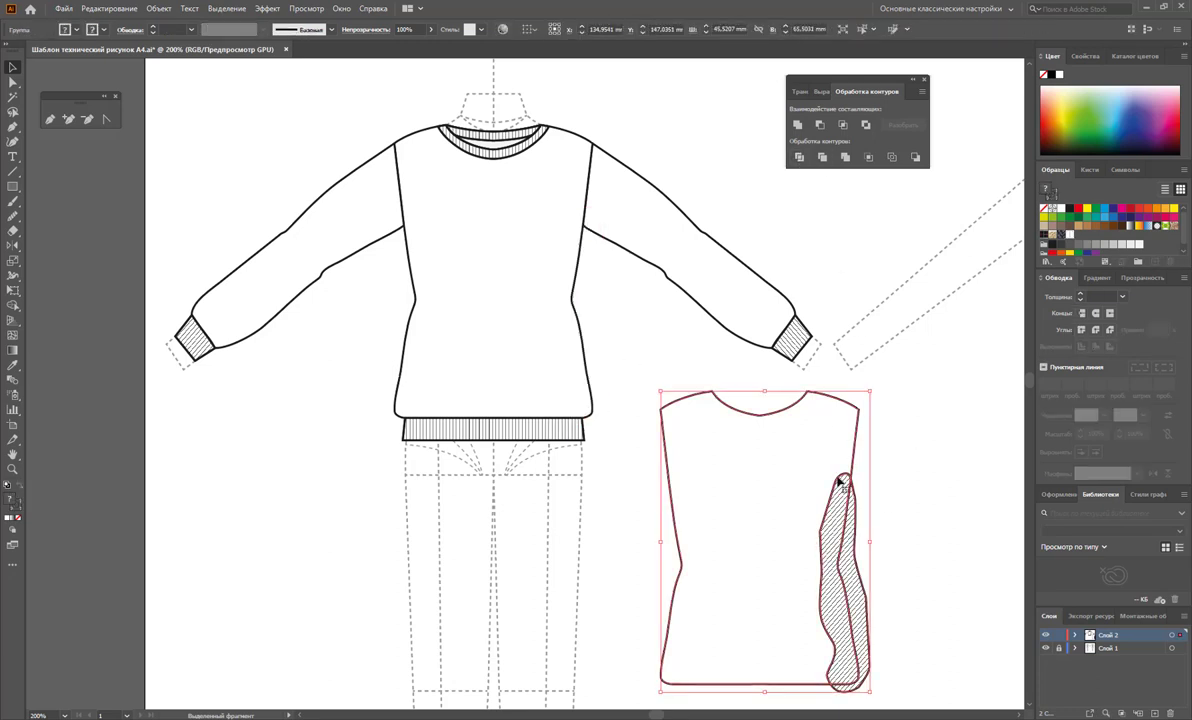
Step: Ungroup the body copy, delete its white body, and move the side shape onto the sweatshirt
{"action": "right_click", "coordinate": [777, 440]}
{"action": "left_click", "coordinate": [830, 574]}
{"action": "left_click", "coordinate": [852, 553]}
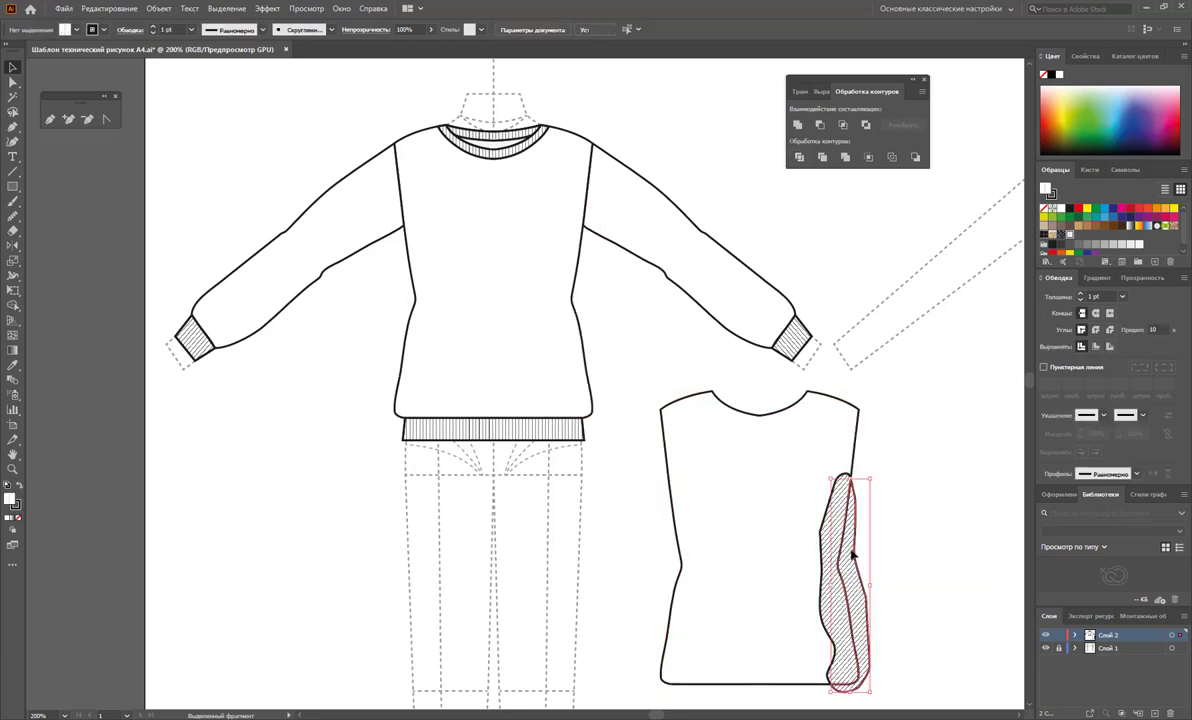
{"action": "left_click", "coordinate": [801, 458]}
{"action": "key", "text": "Delete"}
{"action": "left_click", "coordinate": [836, 590]}
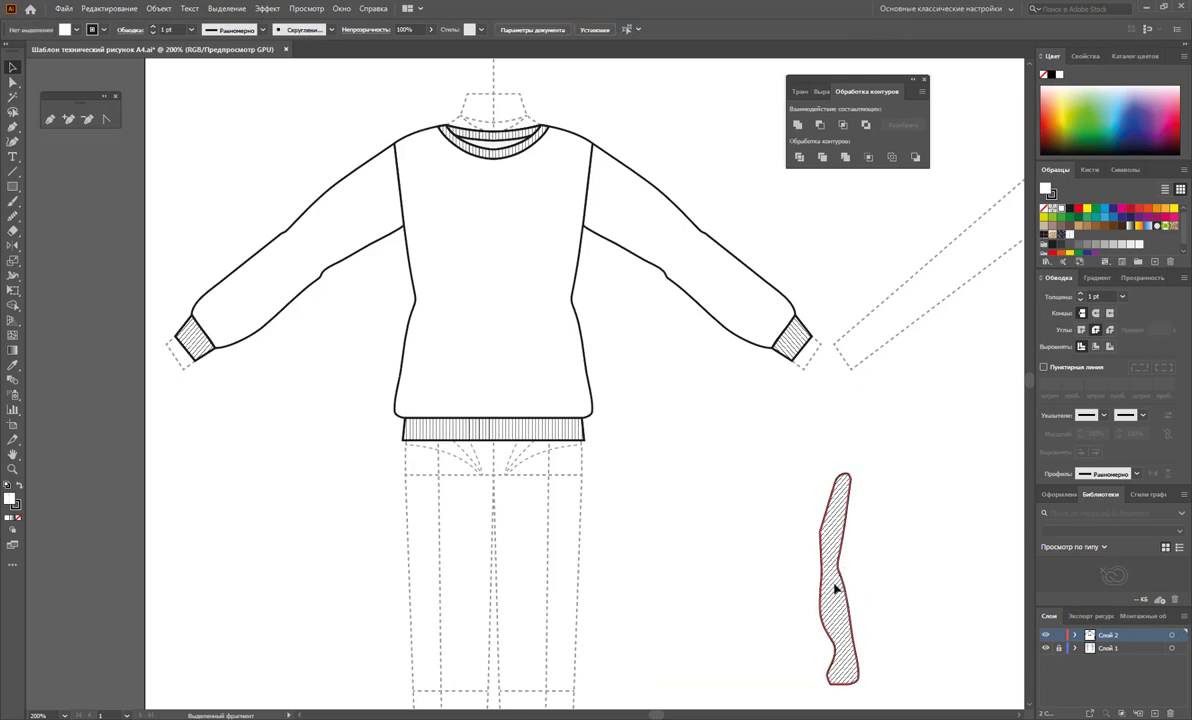
{"action": "left_click_drag", "start_coordinate": [836, 590], "coordinate": [568, 322]}
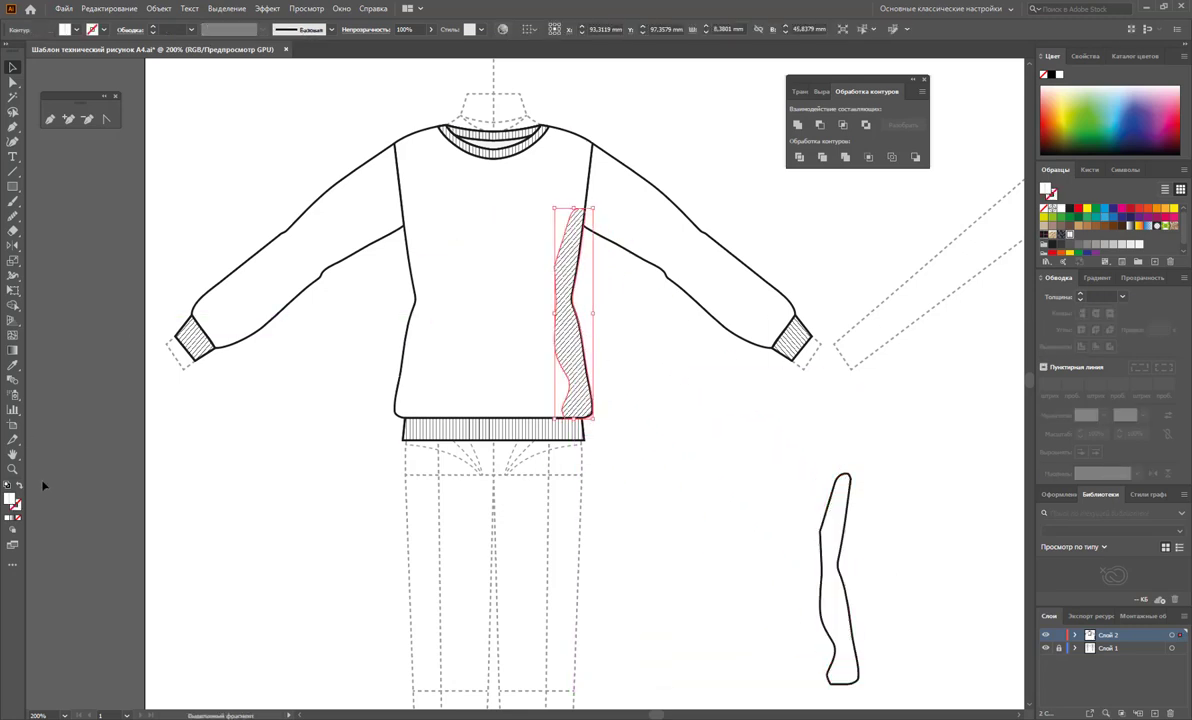
Step: Fill the side shape black at very low opacity for a faint grey shadow
{"action": "left_click", "coordinate": [20, 520]}
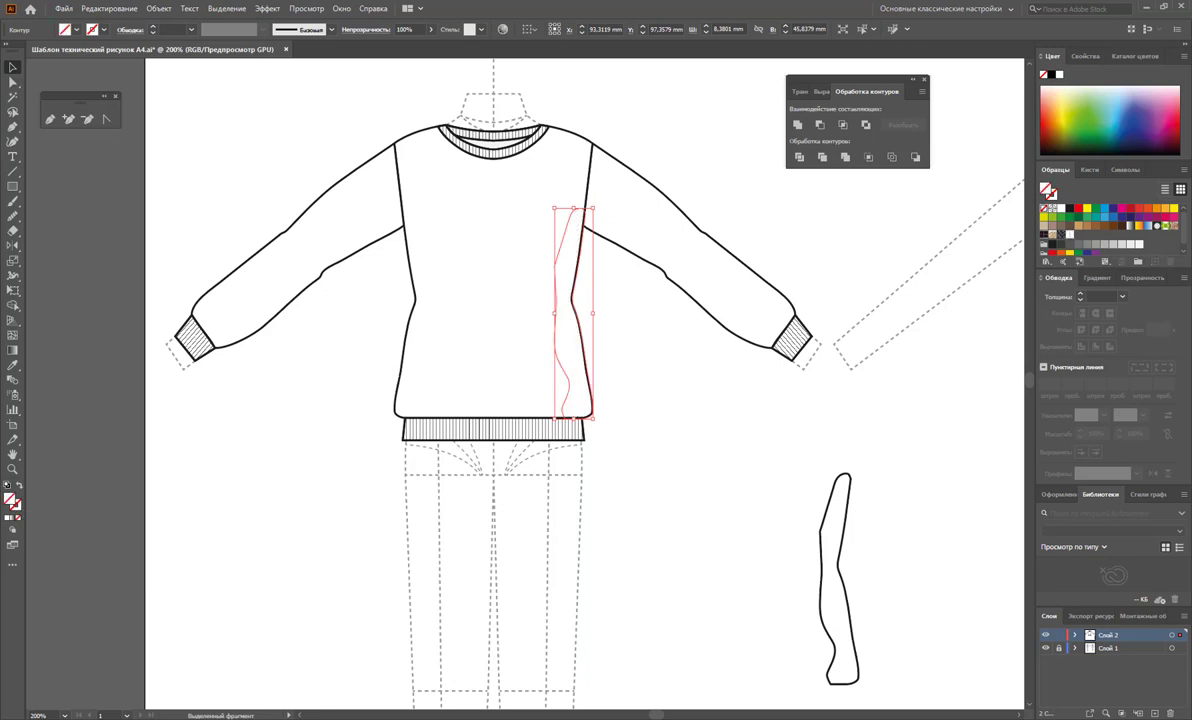
{"action": "left_click", "coordinate": [1069, 208]}
{"action": "left_click", "coordinate": [432, 29]}
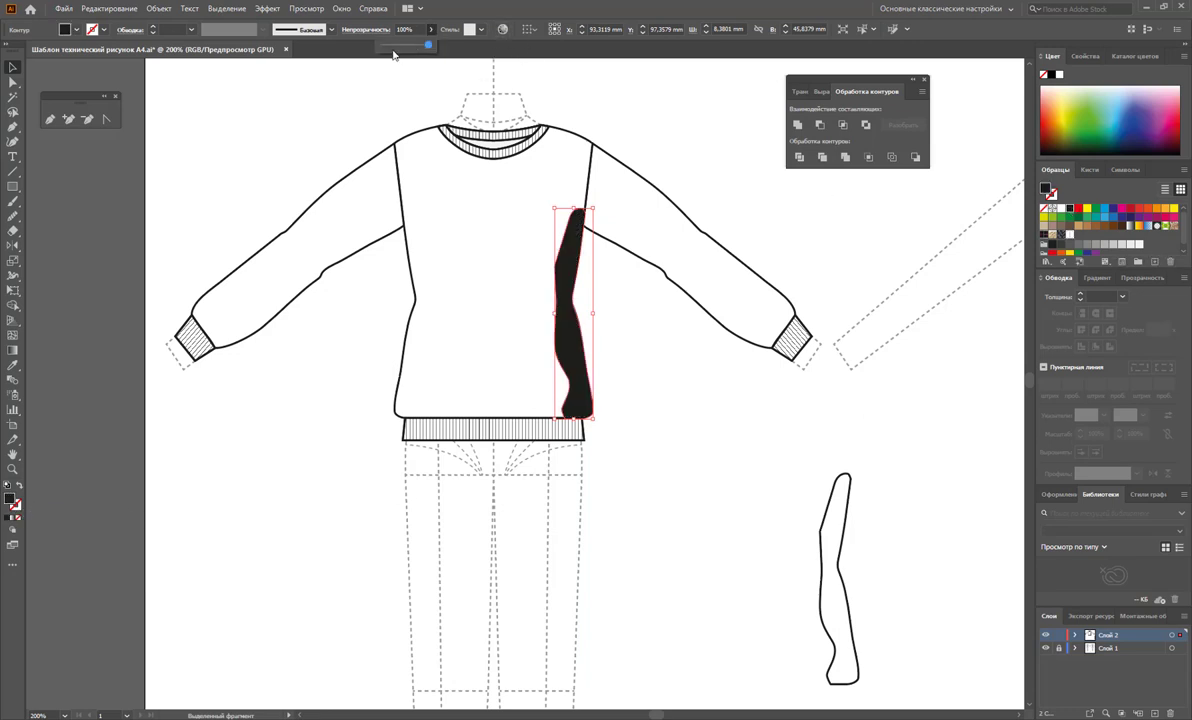
{"action": "left_click", "coordinate": [388, 47]}
{"action": "left_click", "coordinate": [639, 359]}
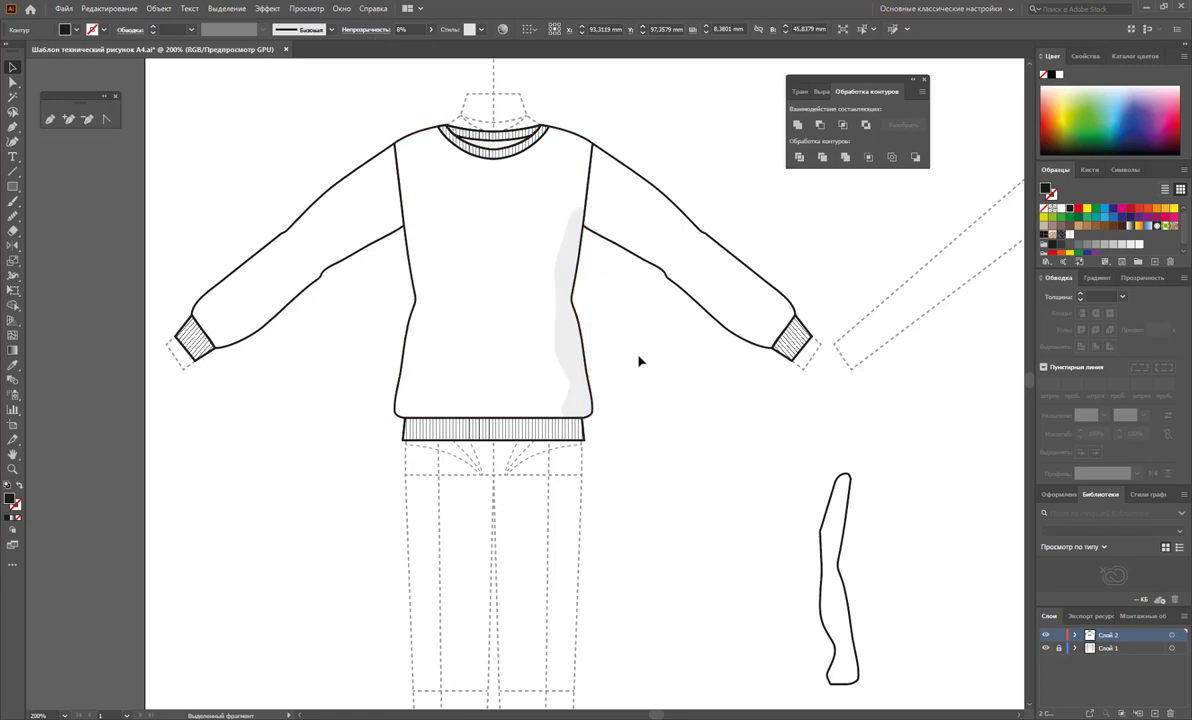
Step: Pen-draw a shape along the right sleeve and divide it against the overlapping sleeve
{"action": "left_click", "coordinate": [50, 119]}
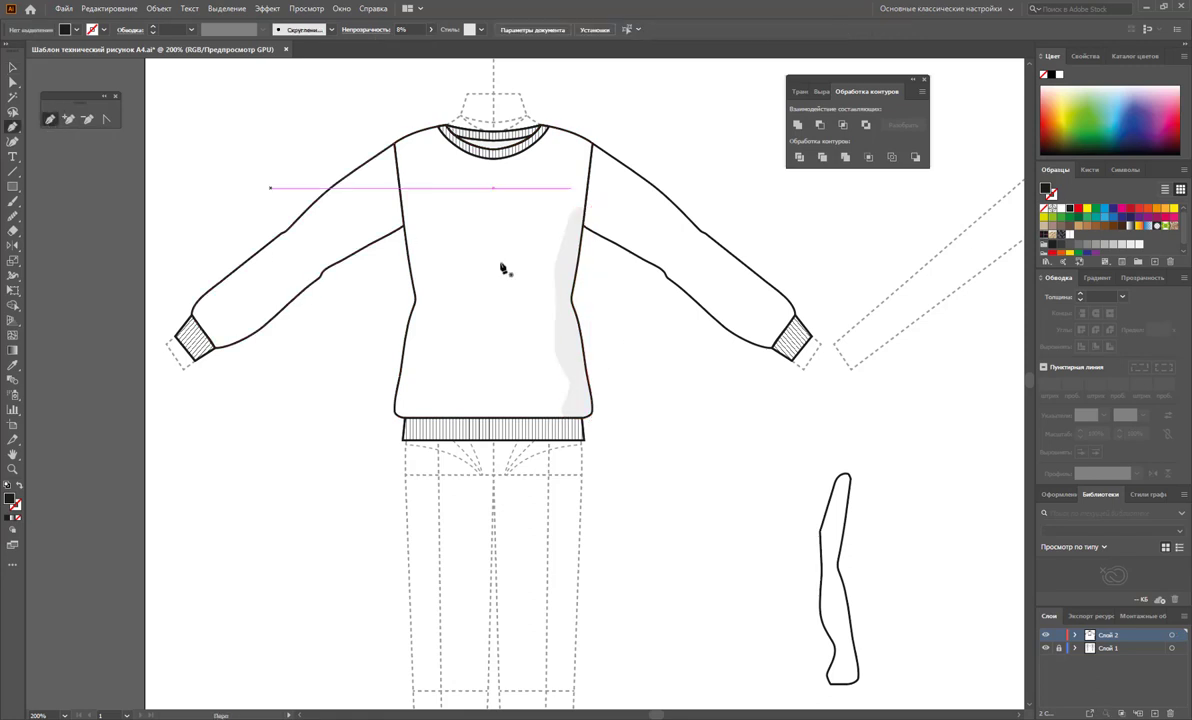
{"action": "mouse_move", "coordinate": [588, 204]}
{"action": "left_mouse_down"}
{"action": "mouse_move", "coordinate": [735, 322]}
{"action": "mouse_move", "coordinate": [777, 338]}
{"action": "left_mouse_up"}
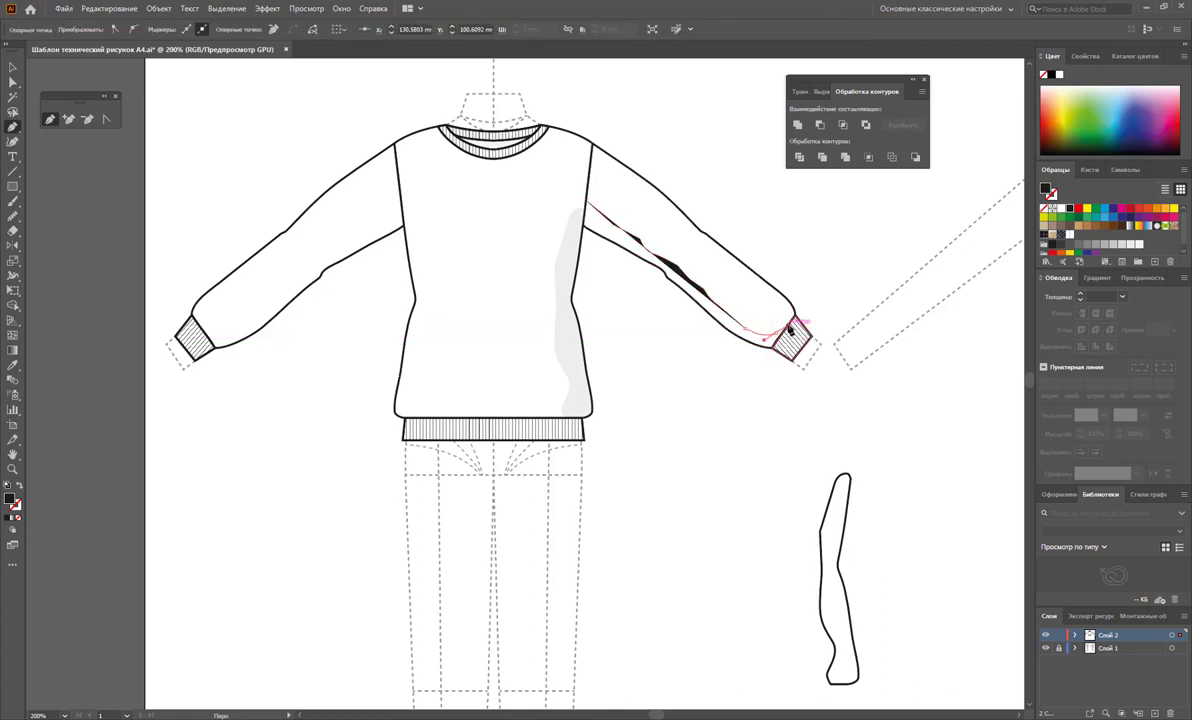
{"action": "mouse_move", "coordinate": [777, 338]}
{"action": "left_mouse_down"}
{"action": "mouse_move", "coordinate": [773, 355]}
{"action": "mouse_move", "coordinate": [593, 206]}
{"action": "left_mouse_up"}
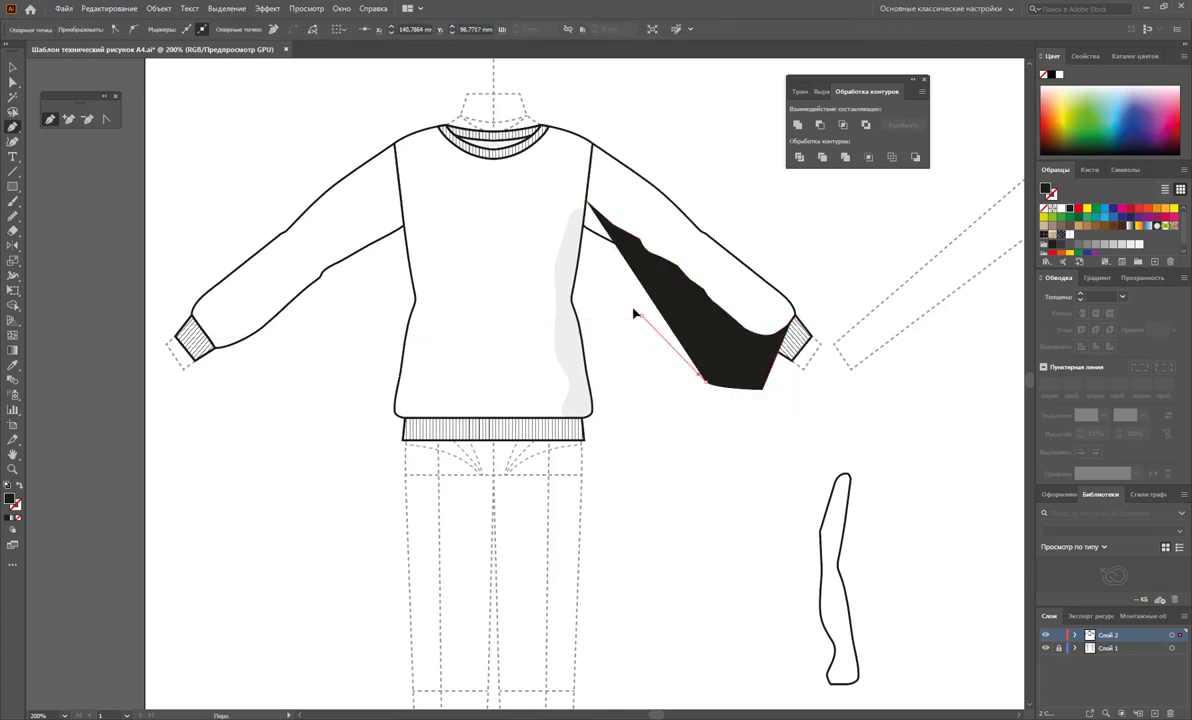
{"action": "left_click", "coordinate": [590, 204]}
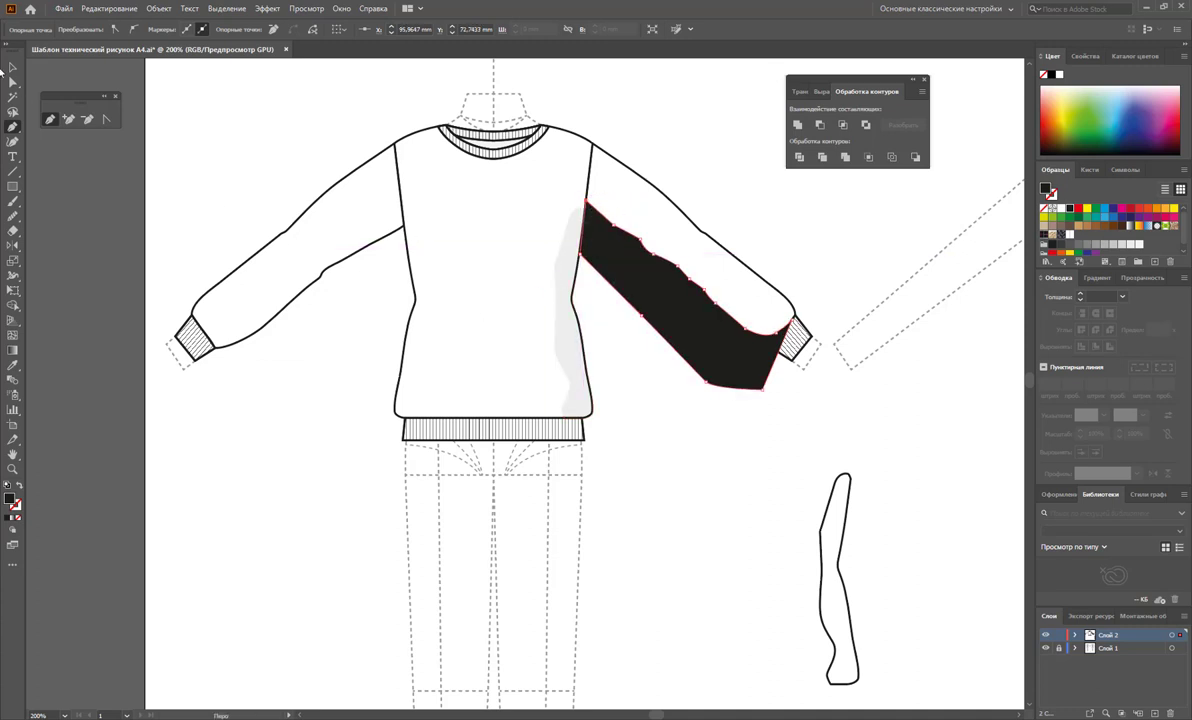
{"action": "left_click", "coordinate": [12, 68]}
{"action": "left_click", "coordinate": [660, 240]}
{"action": "left_click_drag", "start_coordinate": [685, 275], "coordinate": [674, 545]}
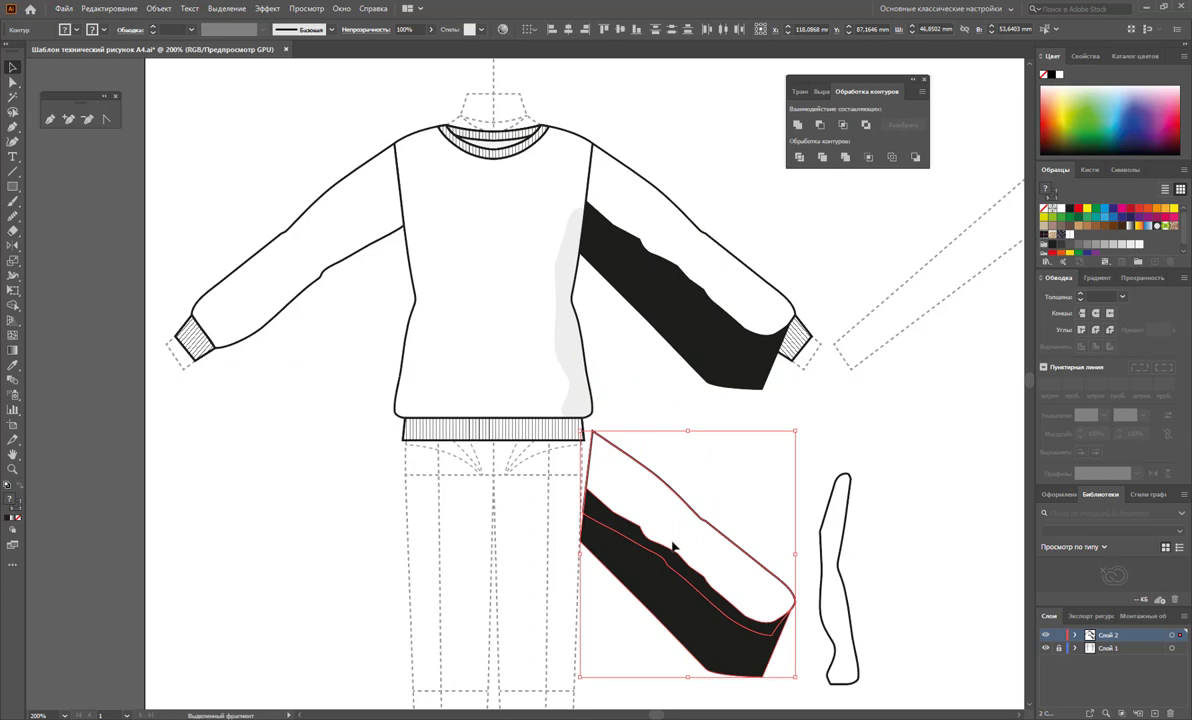
{"action": "left_click", "coordinate": [808, 158]}
Step: Ungroup the divided pieces, delete the unwanted ones, and move the black strip onto the right sleeve
{"action": "right_click", "coordinate": [702, 309]}
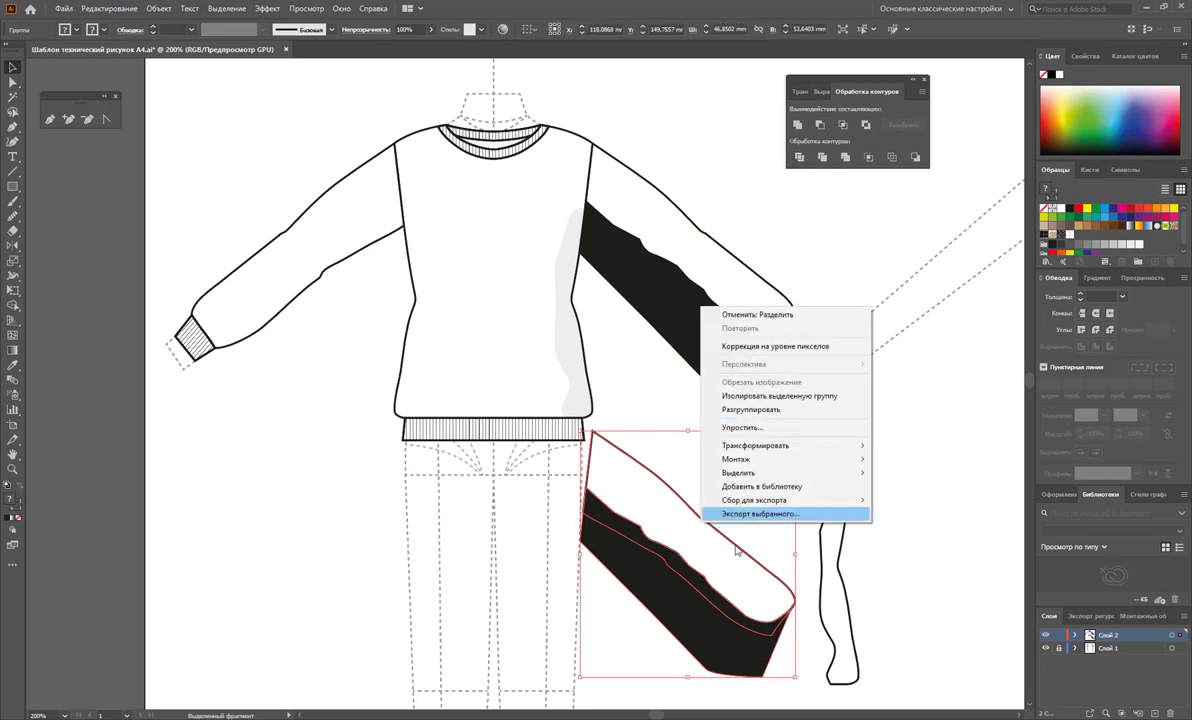
{"action": "left_click", "coordinate": [751, 410]}
{"action": "left_click", "coordinate": [750, 474]}
{"action": "left_click", "coordinate": [615, 565]}
{"action": "key", "text": "Delete"}
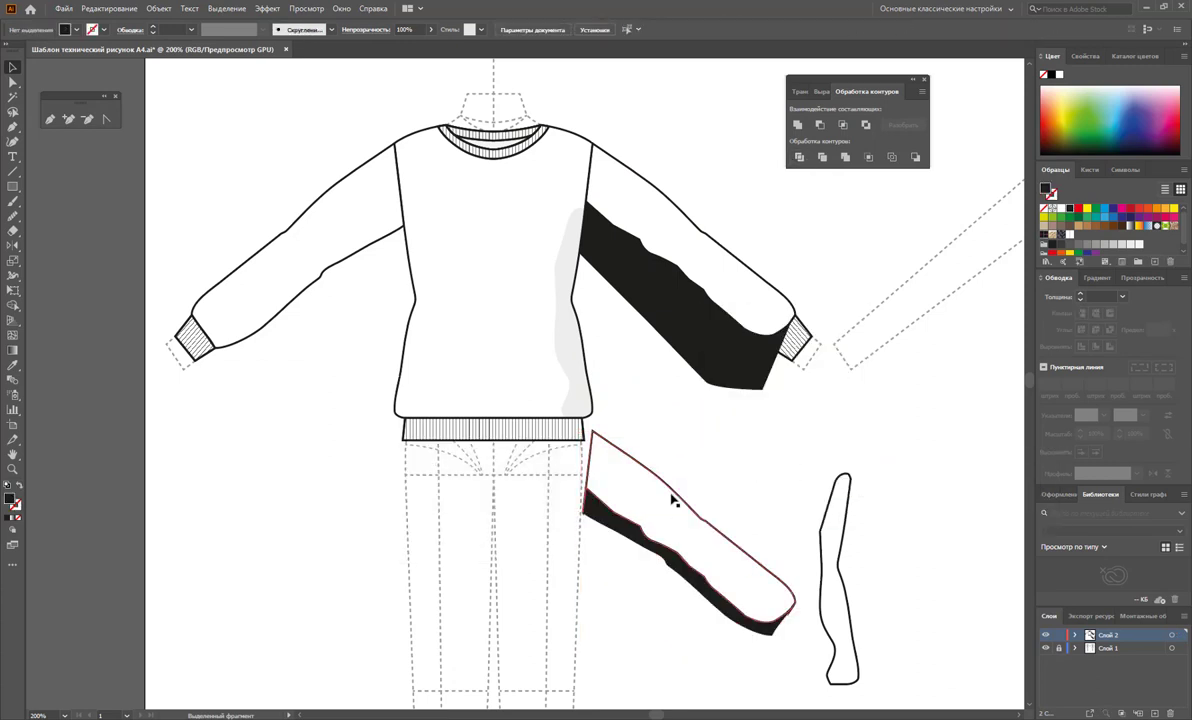
{"action": "left_click", "coordinate": [674, 502]}
{"action": "key", "text": "Delete"}
{"action": "left_click", "coordinate": [684, 319]}
{"action": "key", "text": "Delete"}
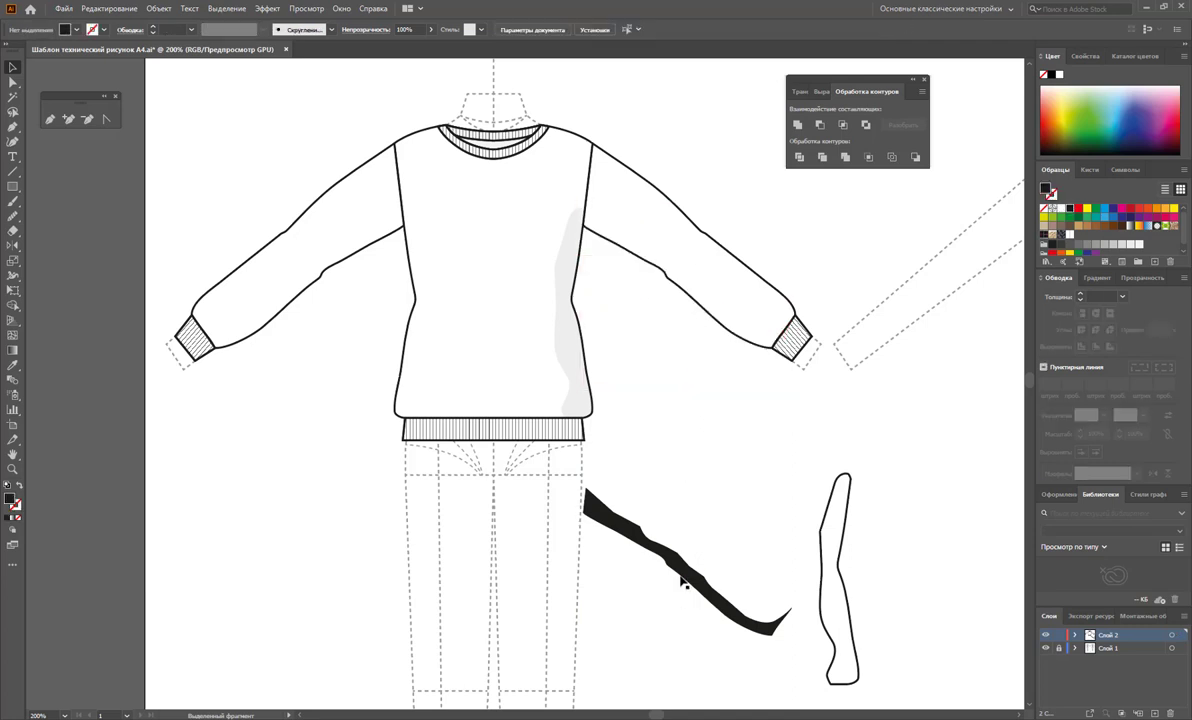
{"action": "left_click_drag", "start_coordinate": [683, 580], "coordinate": [671, 293]}
Step: Eyedropper the grey body shading onto the sleeve strip and delete the spare leg outline
{"action": "left_click", "coordinate": [13, 365]}
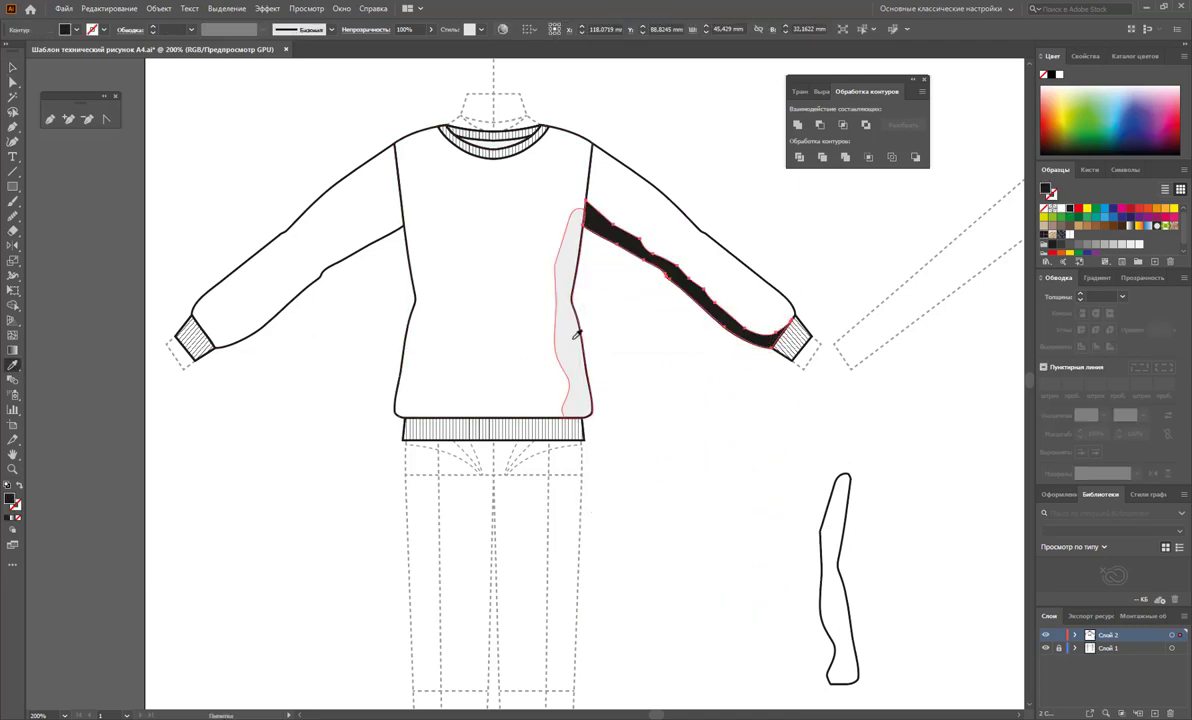
{"action": "left_click", "coordinate": [575, 337]}
{"action": "left_click", "coordinate": [12, 68]}
{"action": "left_click", "coordinate": [776, 499]}
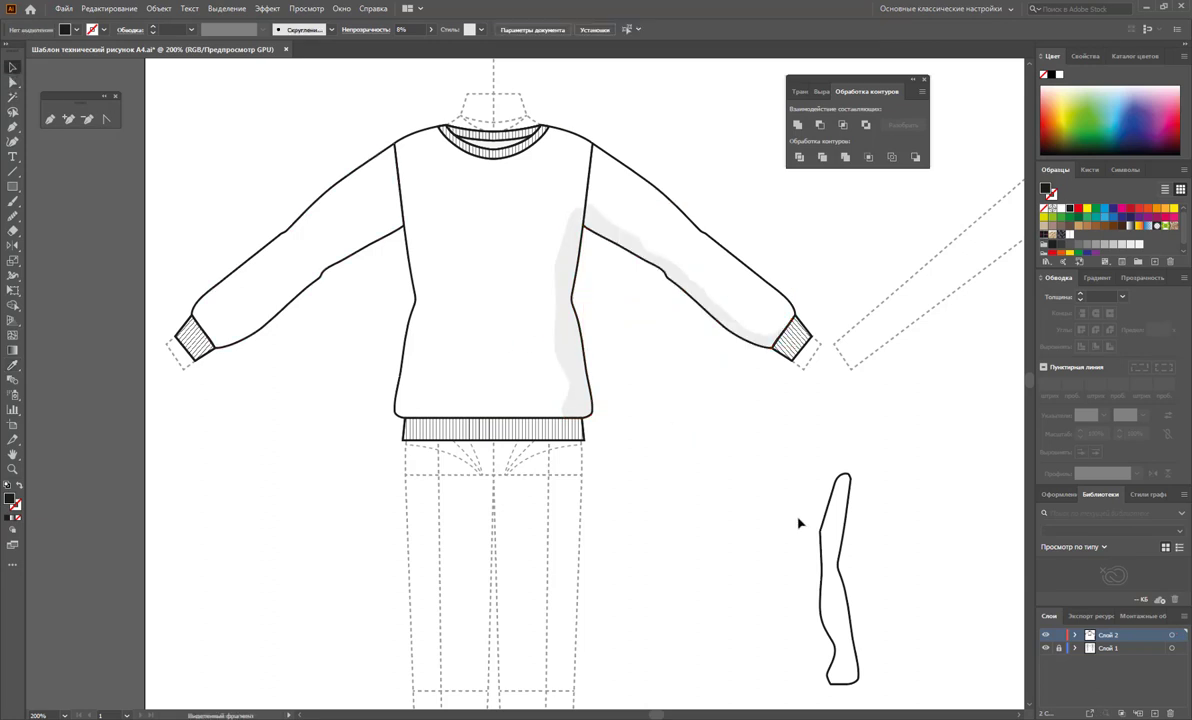
{"action": "left_click_drag", "start_coordinate": [798, 522], "coordinate": [867, 575]}
{"action": "key", "text": "Delete"}
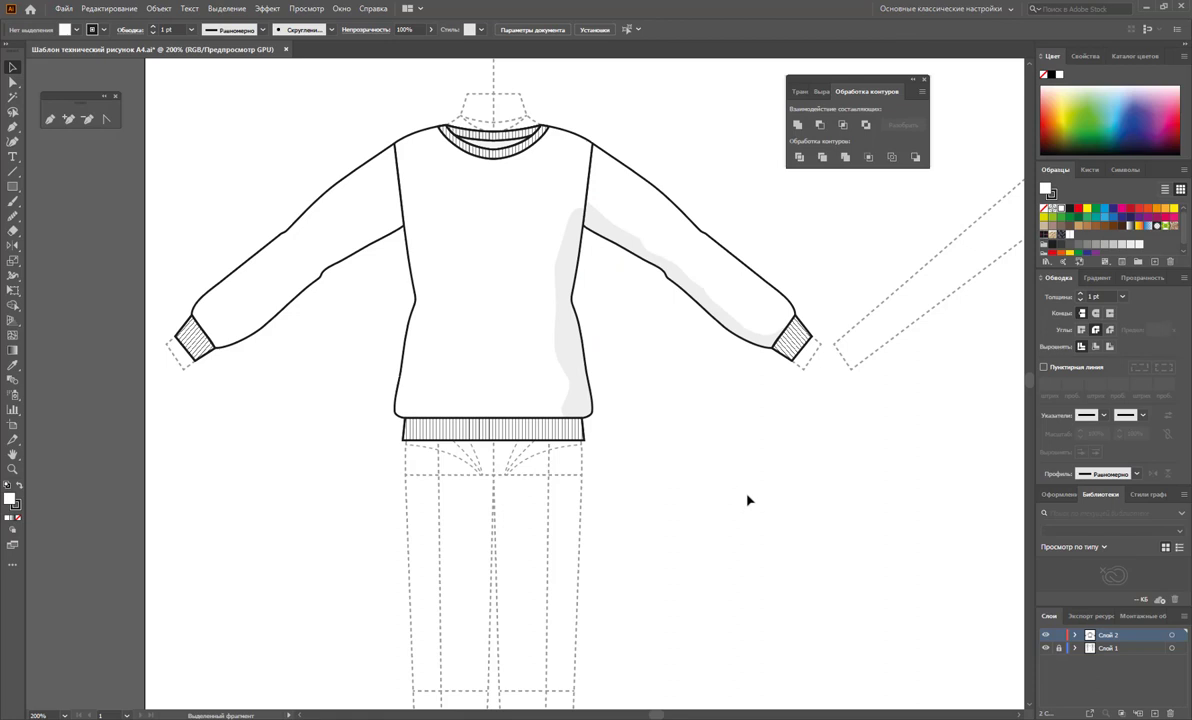
Step: Alt-drag a copy of the whole shaded sweater onto the right-hand figure and zoom to its neckline
{"action": "key", "text": "z"}
{"action": "left_click", "coordinate": [700, 423], "text": "alt"}
{"action": "left_click", "coordinate": [625, 413], "text": "alt"}
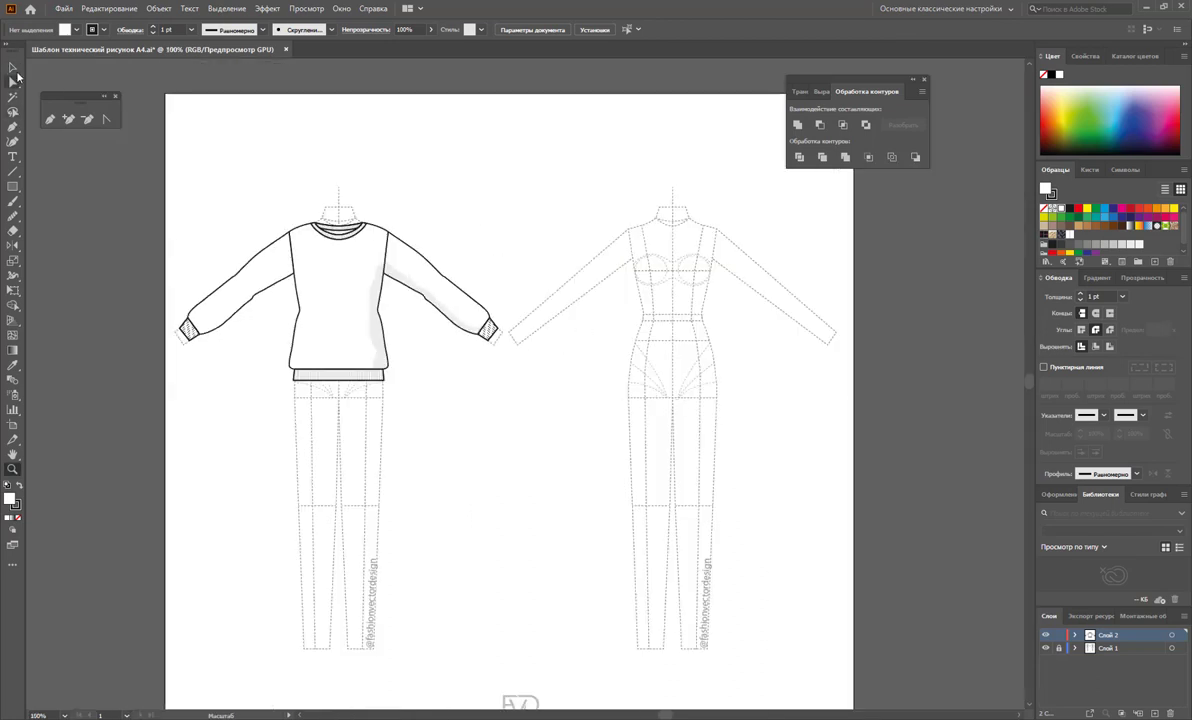
{"action": "left_click", "coordinate": [12, 67]}
{"action": "left_click_drag", "start_coordinate": [481, 182], "coordinate": [192, 392]}
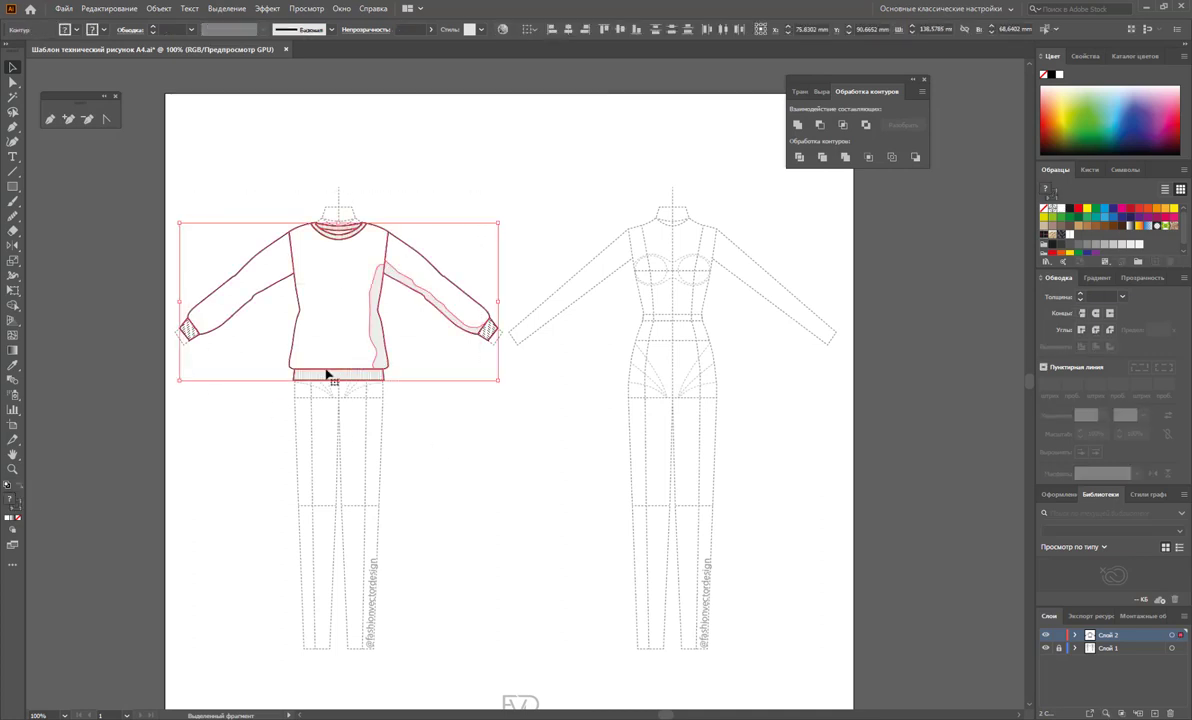
{"action": "left_click_drag", "start_coordinate": [327, 375], "coordinate": [660, 381]}
{"action": "left_click", "coordinate": [769, 425]}
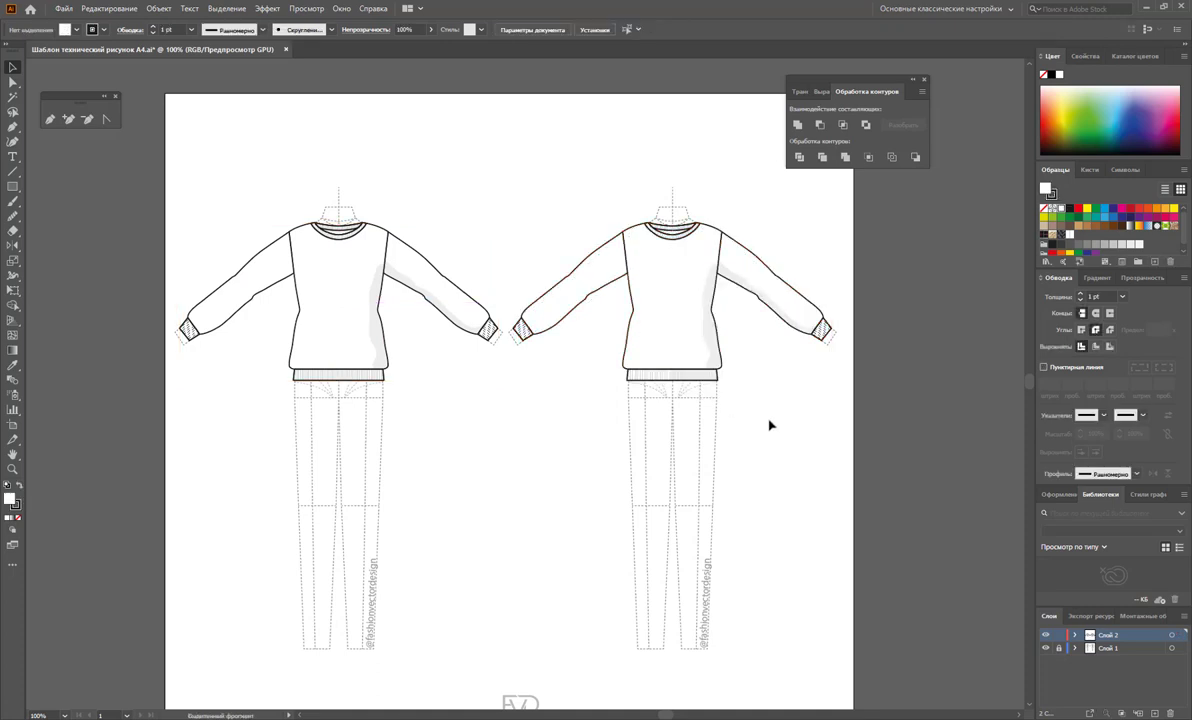
{"action": "key", "text": "z"}
{"action": "left_click_drag", "start_coordinate": [690, 236], "coordinate": [864, 465]}
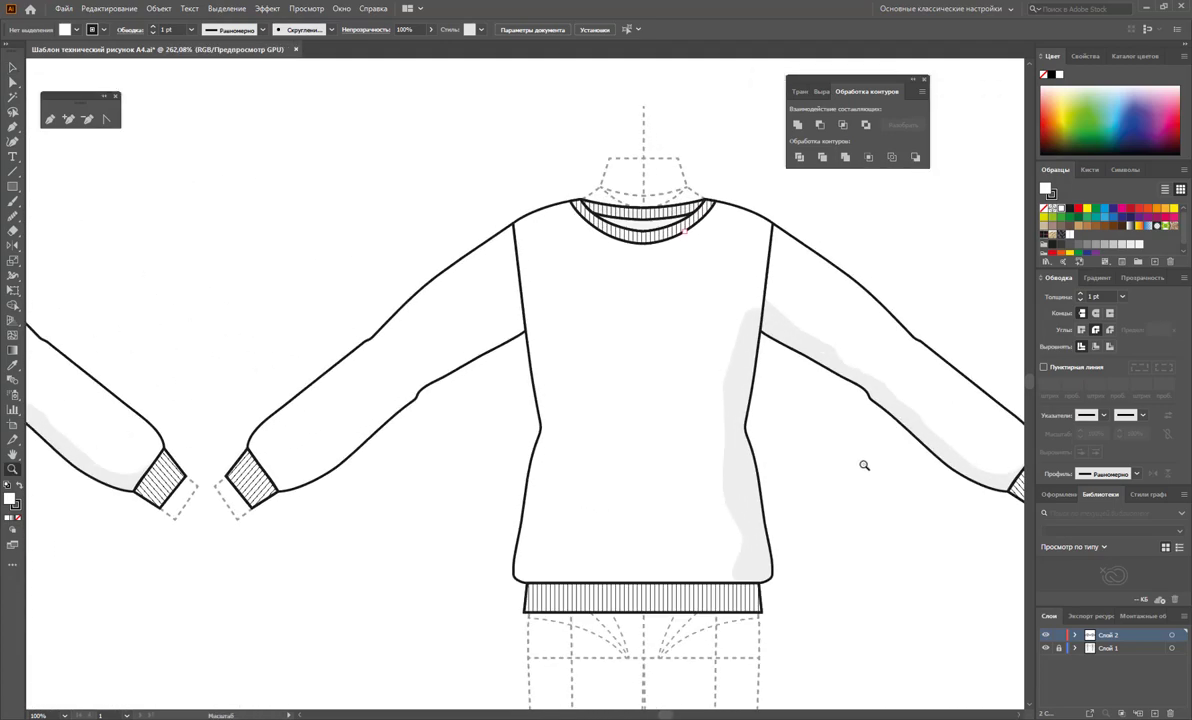
Step: Delete the copied sweater's lower rib band and outer neckline curve
{"action": "left_click_drag", "start_coordinate": [722, 322], "coordinate": [793, 412]}
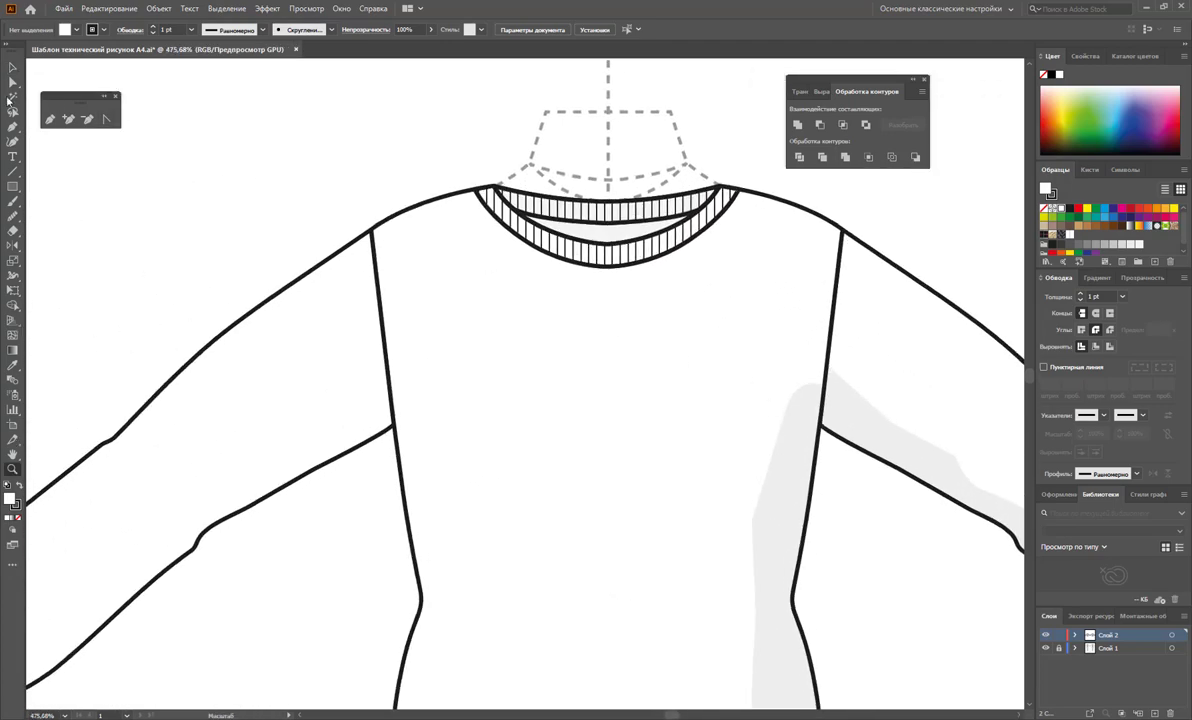
{"action": "left_click", "coordinate": [13, 66]}
{"action": "left_click", "coordinate": [636, 258]}
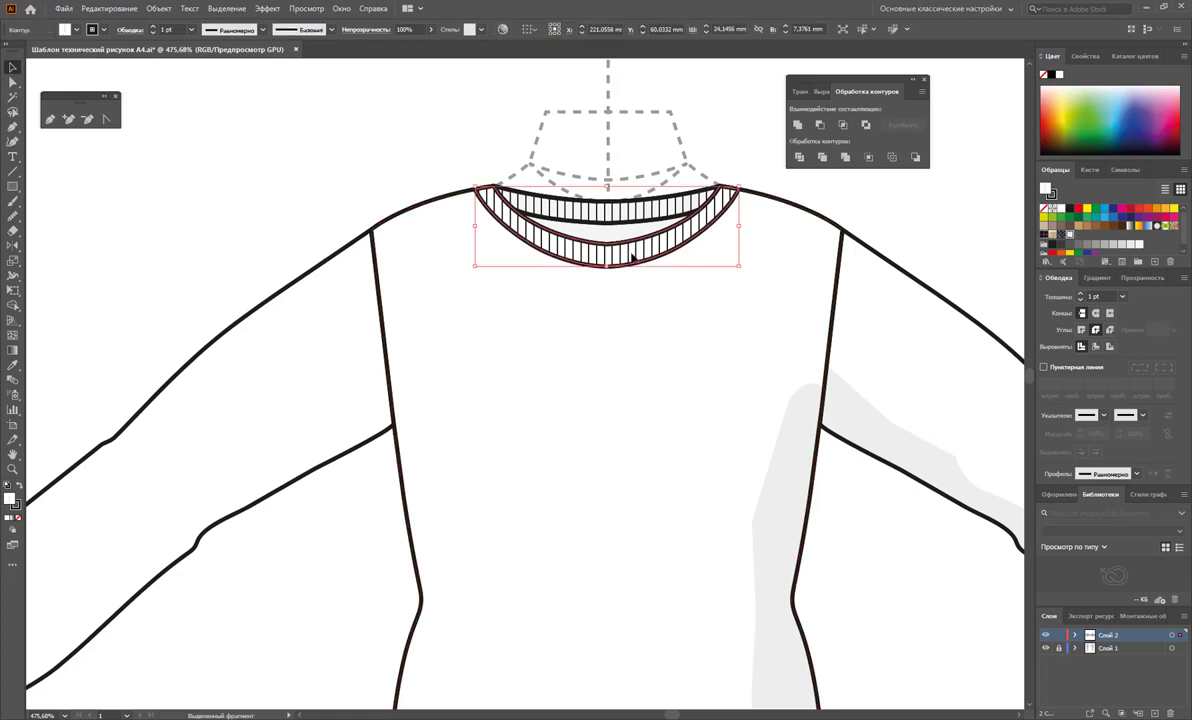
{"action": "key", "text": "Delete"}
{"action": "left_click", "coordinate": [636, 265]}
{"action": "key", "text": "Delete"}
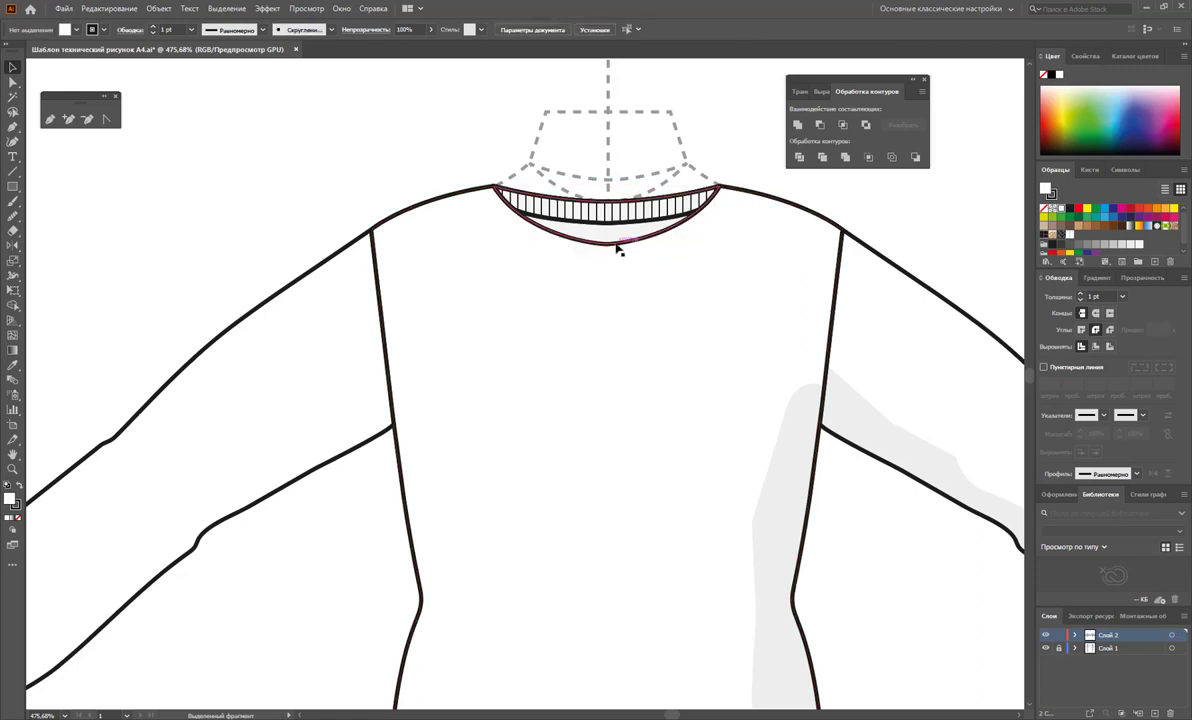
Step: Merge the remaining collar band with the body in Pathfinder and reset the fill to white
{"action": "left_click", "coordinate": [612, 236]}
{"action": "left_click", "coordinate": [633, 276], "text": "shift"}
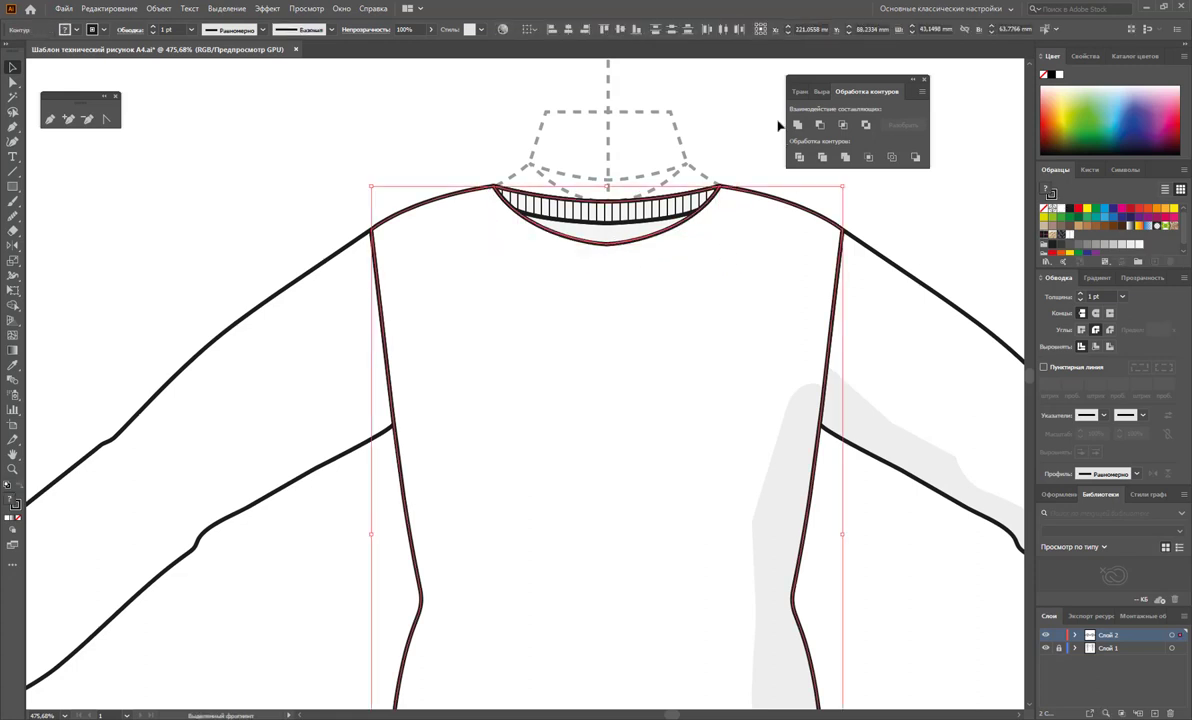
{"action": "left_click", "coordinate": [797, 125]}
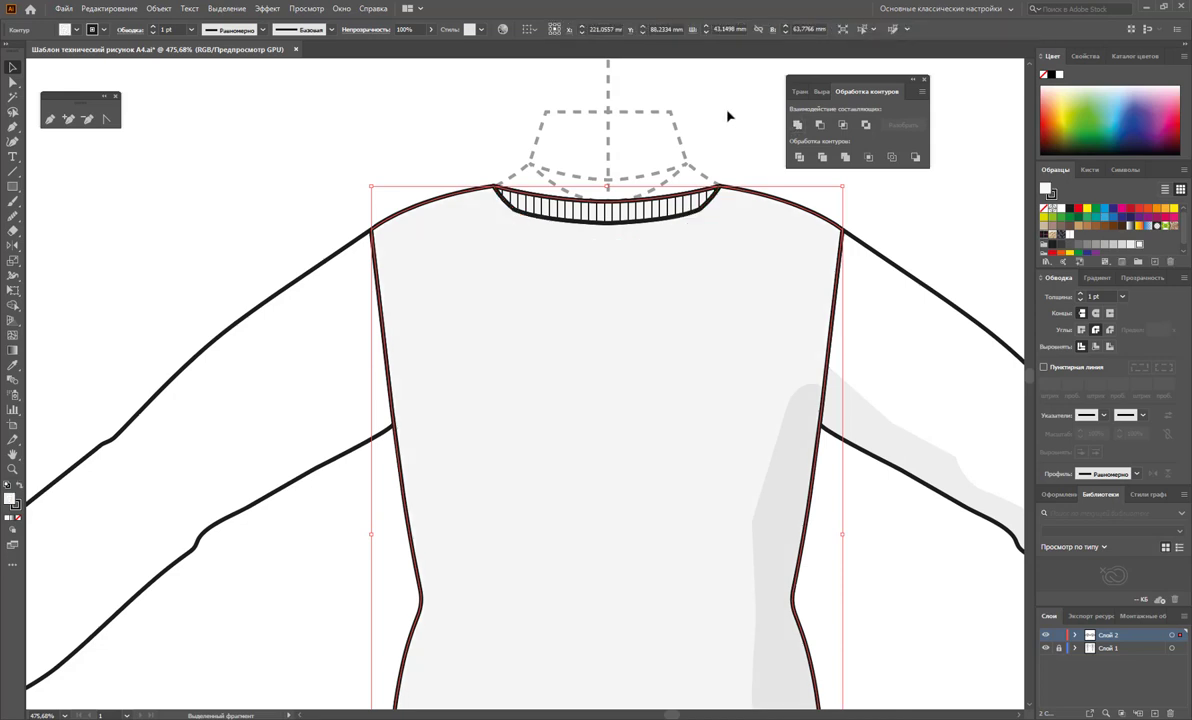
{"action": "left_click", "coordinate": [1060, 209]}
{"action": "left_click", "coordinate": [963, 212]}
{"action": "left_click", "coordinate": [607, 206]}
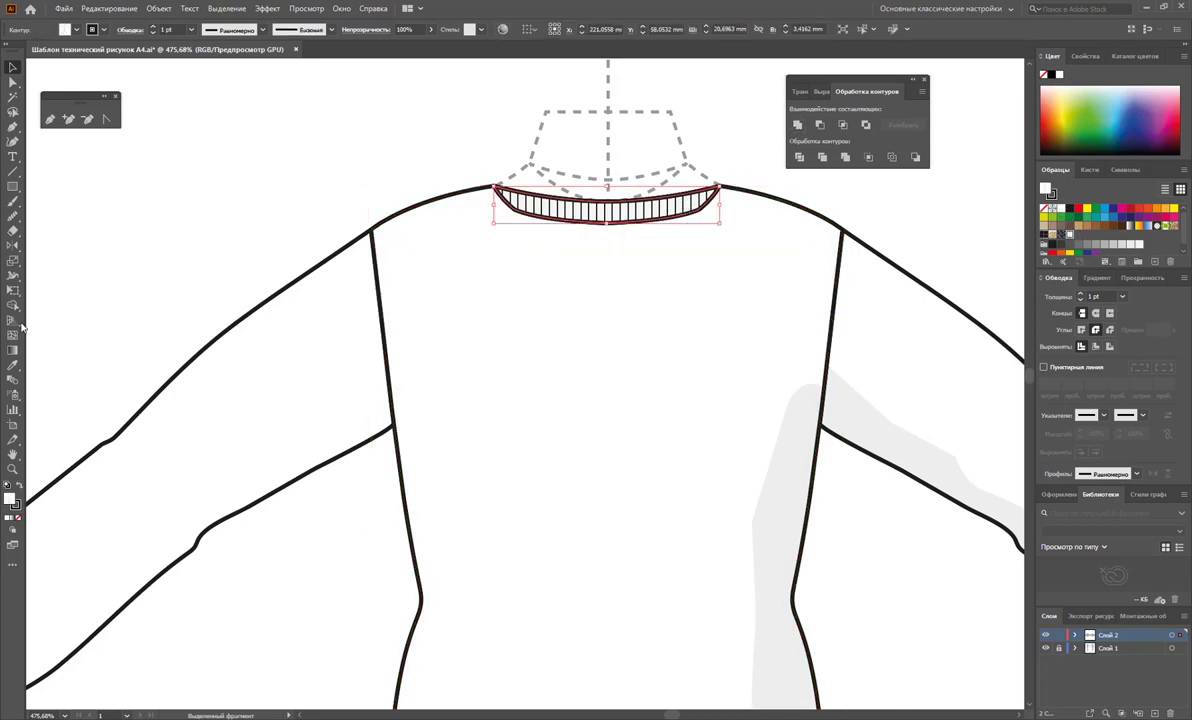
{"action": "left_click", "coordinate": [12, 469]}
{"action": "mouse_move", "coordinate": [661, 210]}
{"action": "left_mouse_down"}
{"action": "mouse_move", "coordinate": [814, 391]}
{"action": "mouse_move", "coordinate": [747, 286]}
{"action": "mouse_move", "coordinate": [826, 305]}
{"action": "mouse_move", "coordinate": [883, 262]}
{"action": "left_mouse_up"}
{"action": "left_click", "coordinate": [17, 87]}
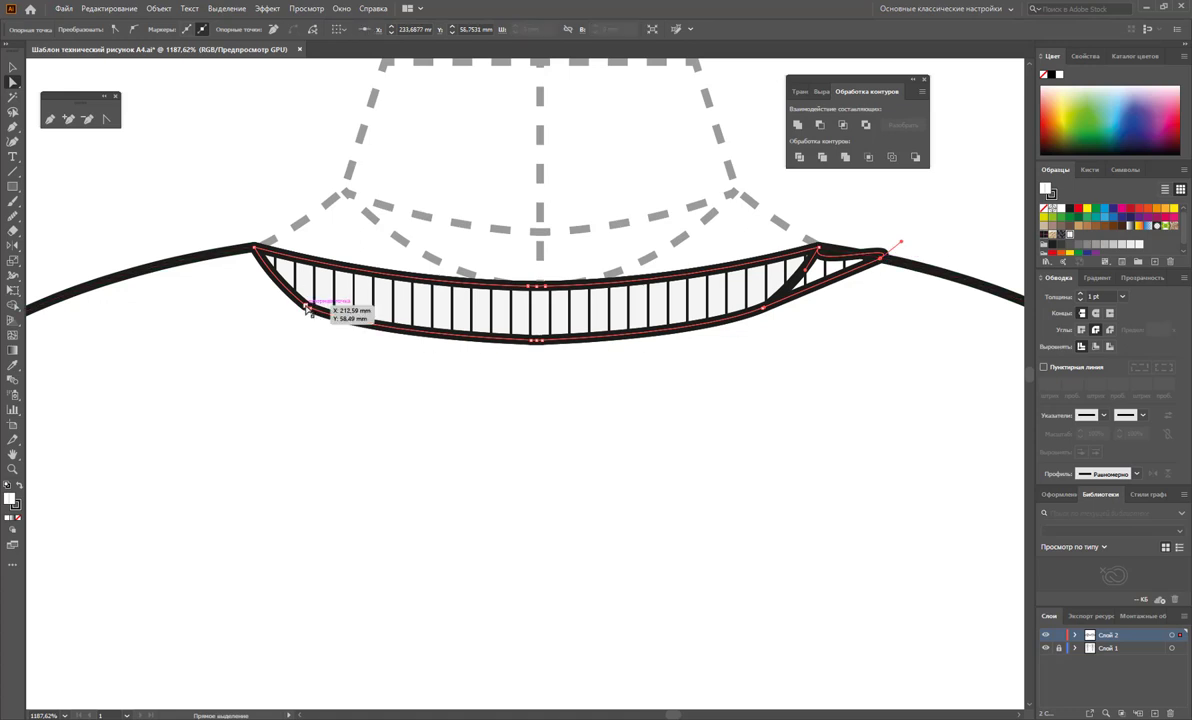
Step: Drag the collar band's left end further out and straighten its curled corner
{"action": "left_click_drag", "start_coordinate": [300, 306], "coordinate": [185, 260]}
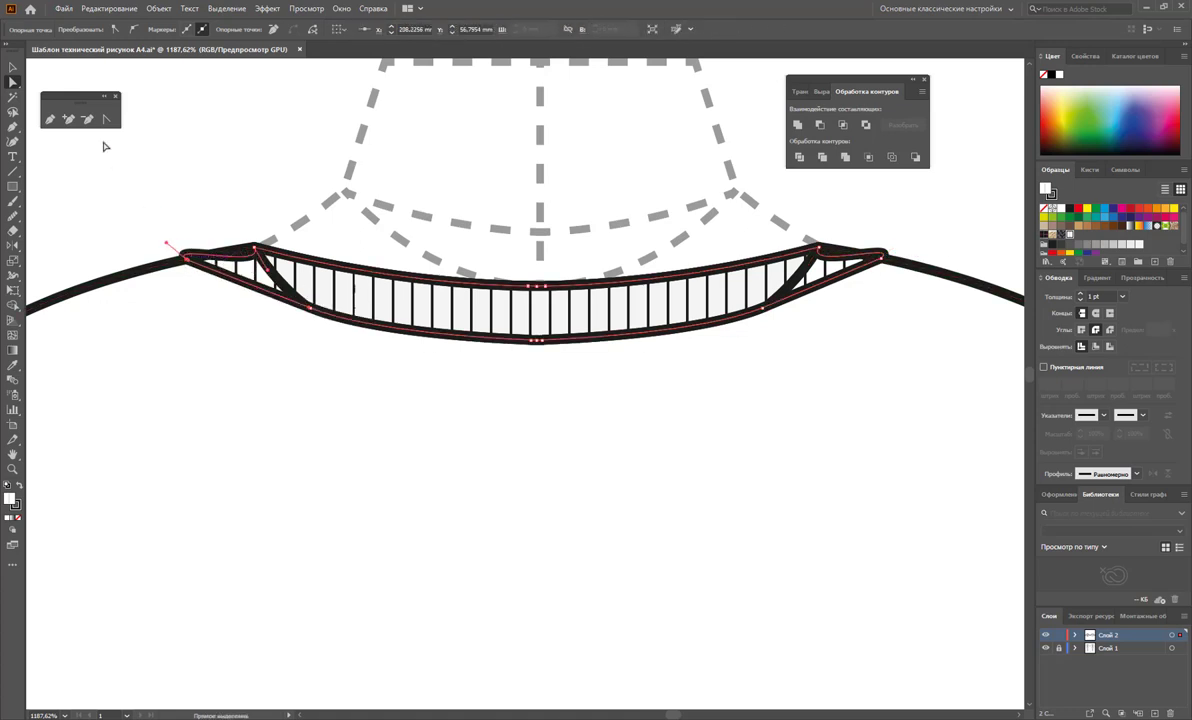
{"action": "left_click", "coordinate": [105, 119]}
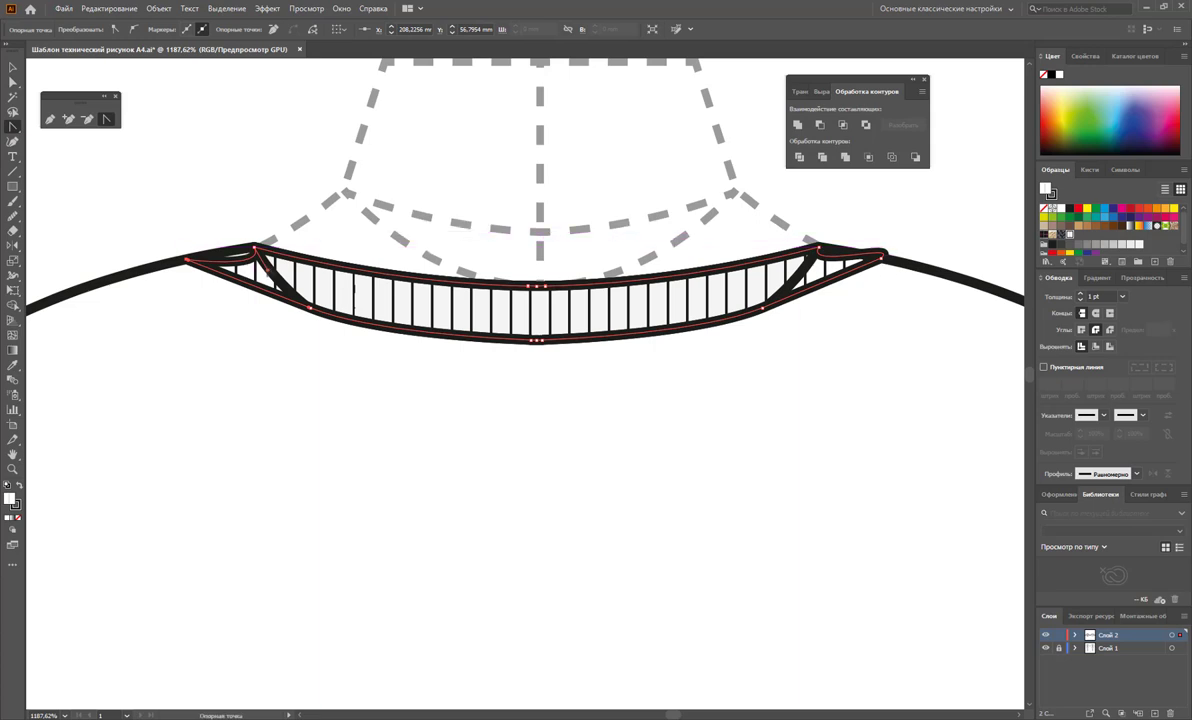
{"action": "left_click", "coordinate": [188, 258]}
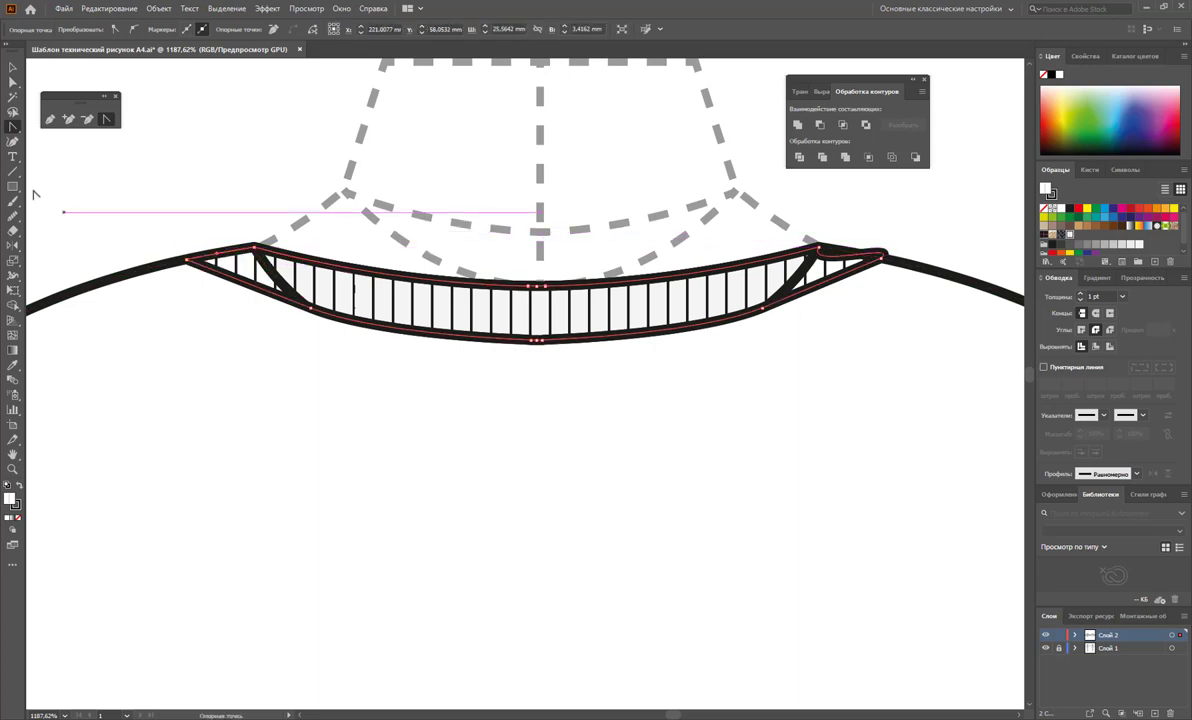
{"action": "left_click", "coordinate": [12, 82]}
{"action": "left_click_drag", "start_coordinate": [188, 258], "coordinate": [168, 265]}
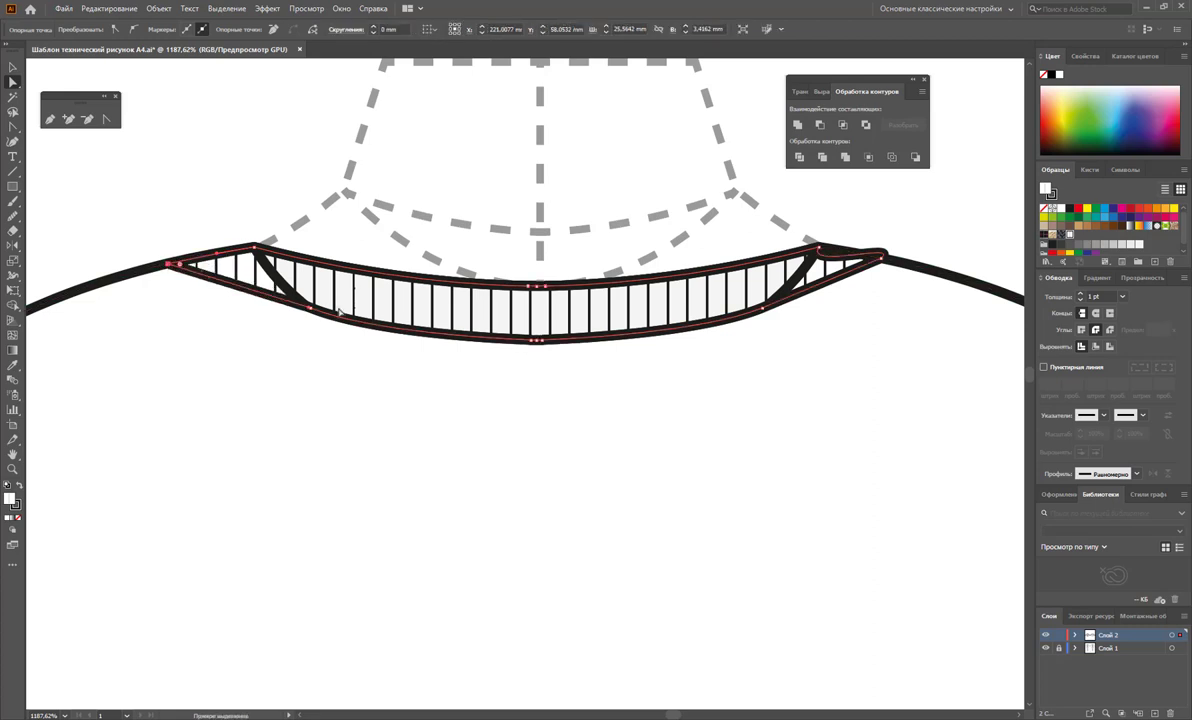
{"action": "left_click_drag", "start_coordinate": [312, 309], "coordinate": [305, 316]}
Step: Push the collar's right end outward, then lift the striped collar group above the neckline
{"action": "left_click", "coordinate": [288, 293]}
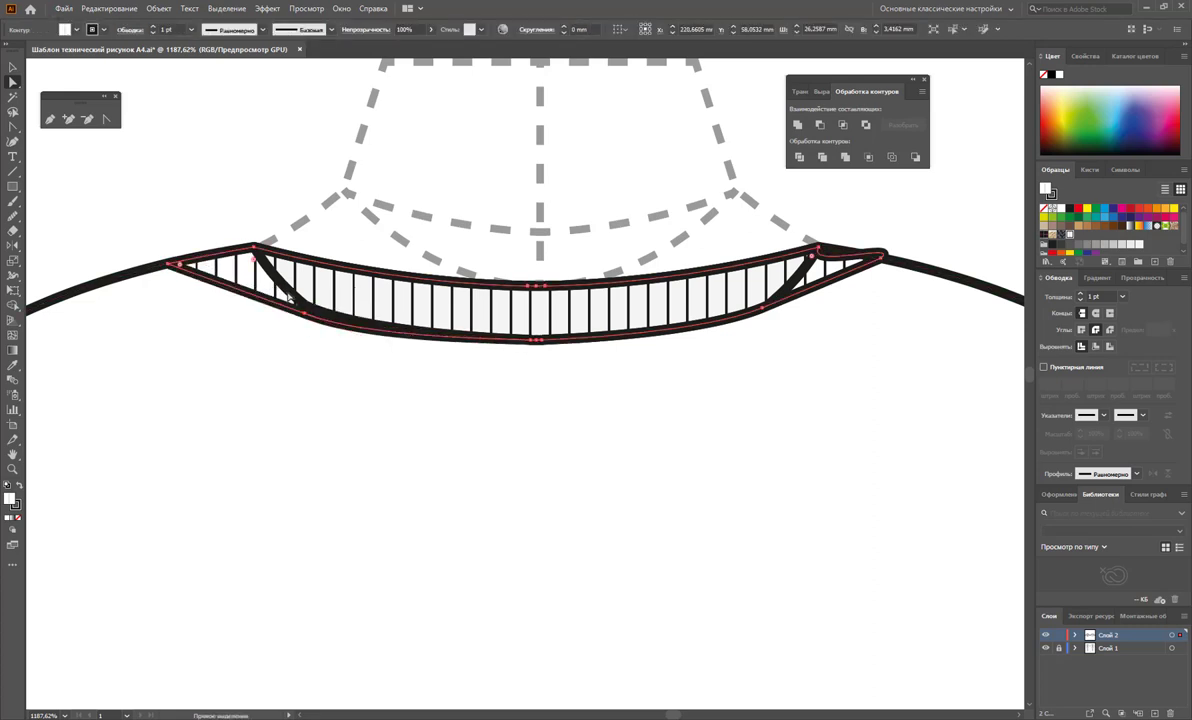
{"action": "left_click", "coordinate": [825, 264]}
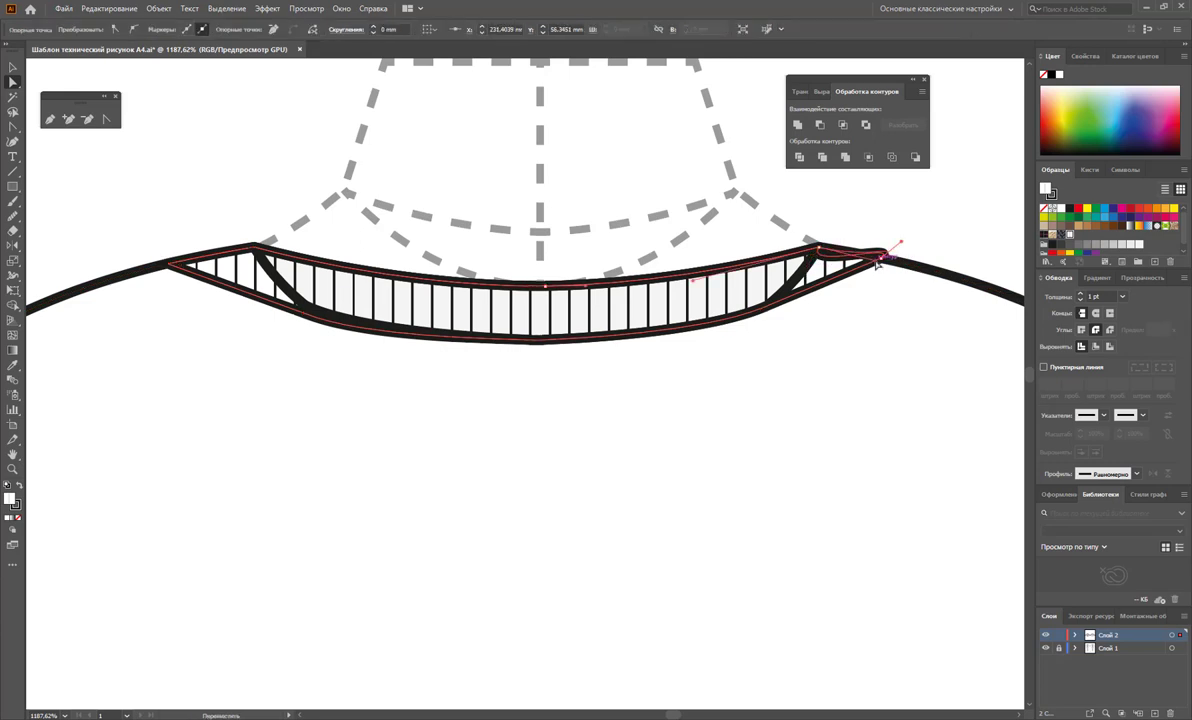
{"action": "left_click_drag", "start_coordinate": [881, 259], "coordinate": [889, 264]}
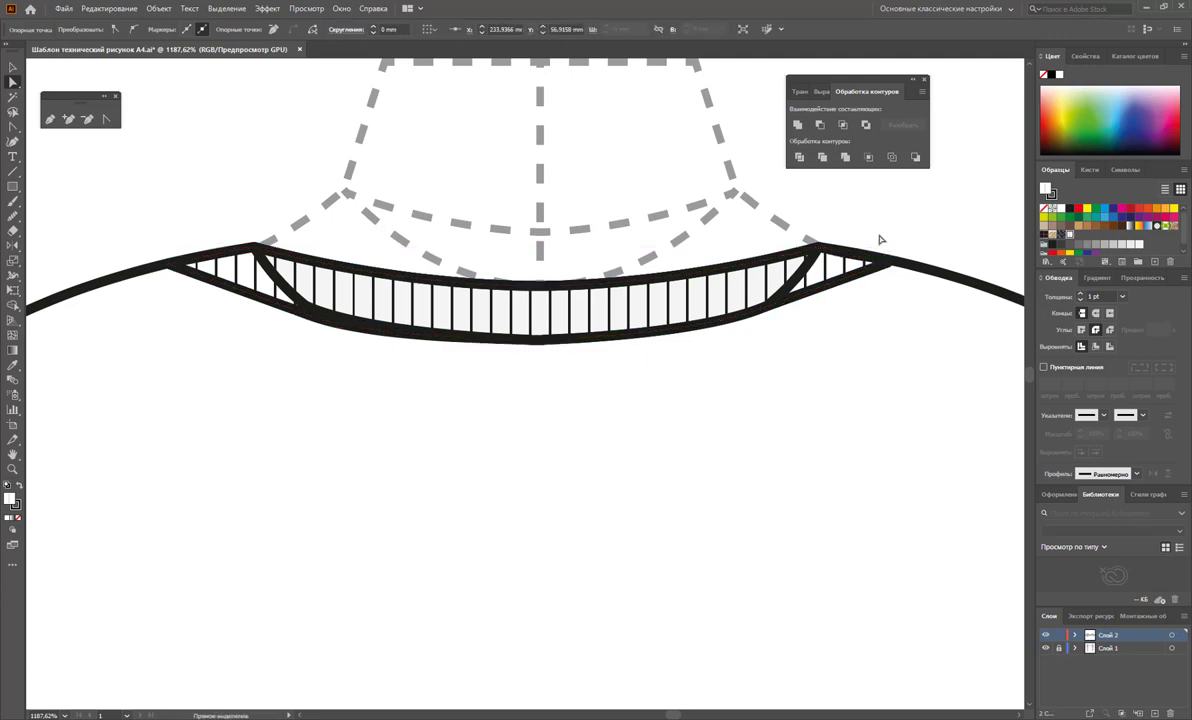
{"action": "left_click", "coordinate": [878, 239]}
{"action": "left_click", "coordinate": [13, 66]}
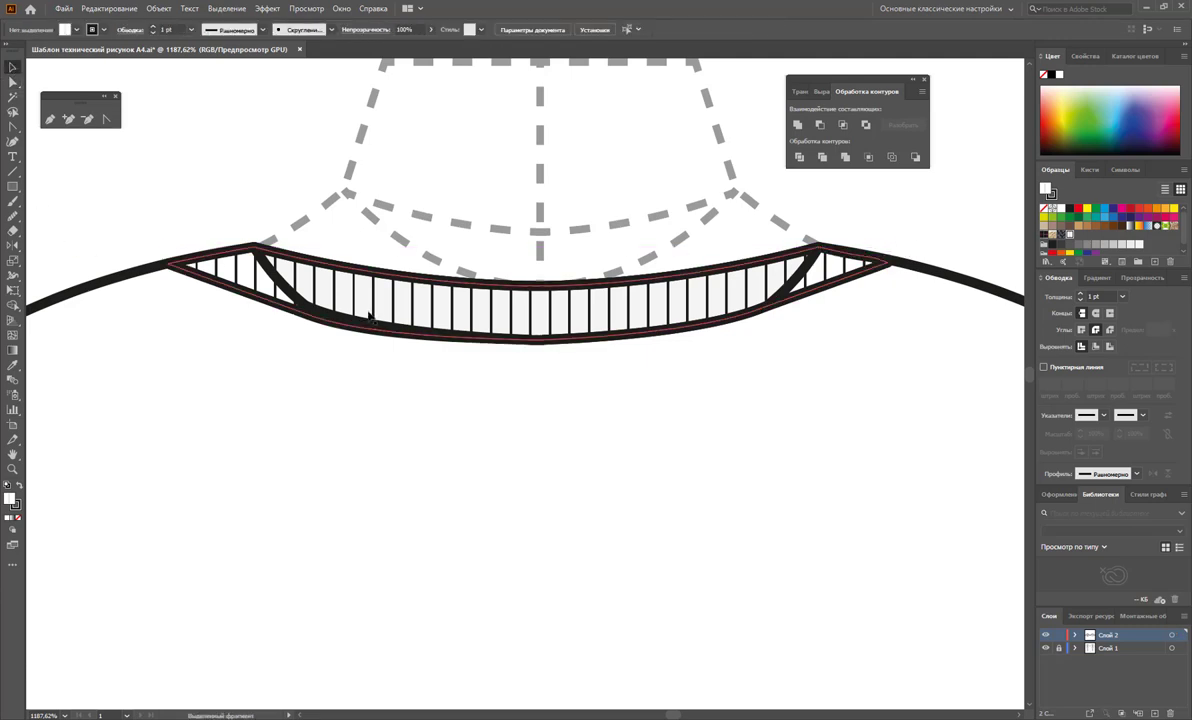
{"action": "left_click_drag", "start_coordinate": [352, 318], "coordinate": [348, 183]}
Step: Delete the leftover white shape, lower the collar outline and smooth its lower curve
{"action": "left_click", "coordinate": [343, 318]}
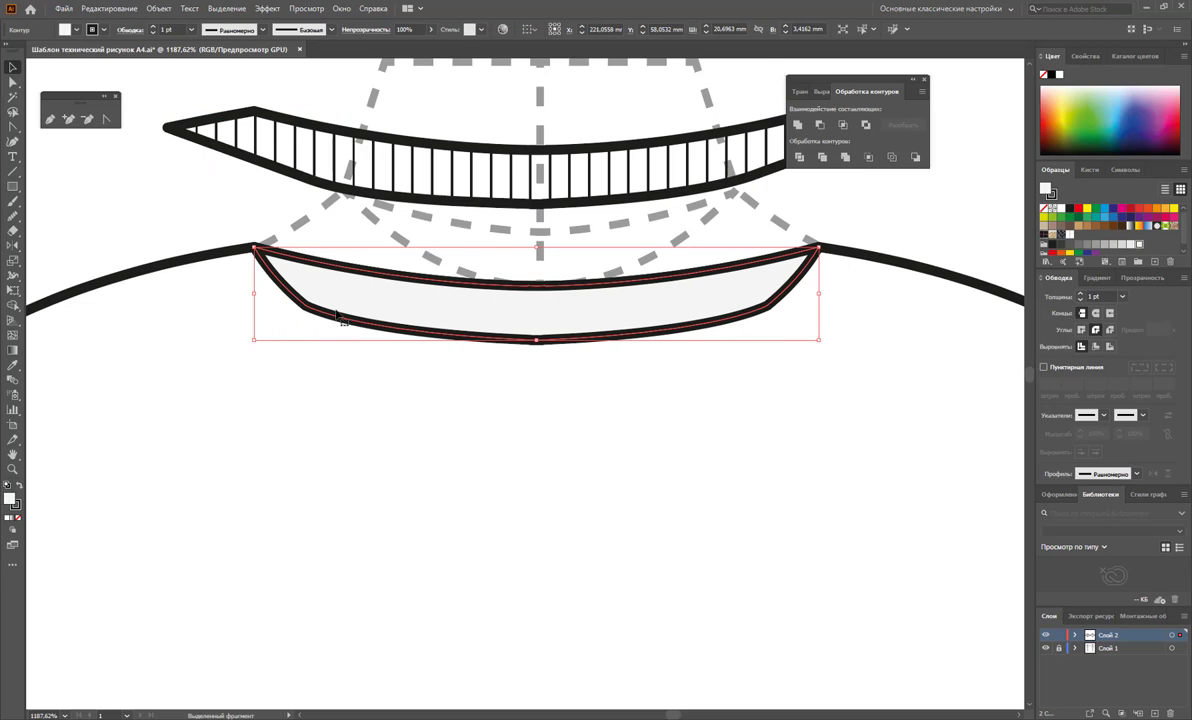
{"action": "key", "text": "Delete"}
{"action": "left_click_drag", "start_coordinate": [418, 186], "coordinate": [420, 324]}
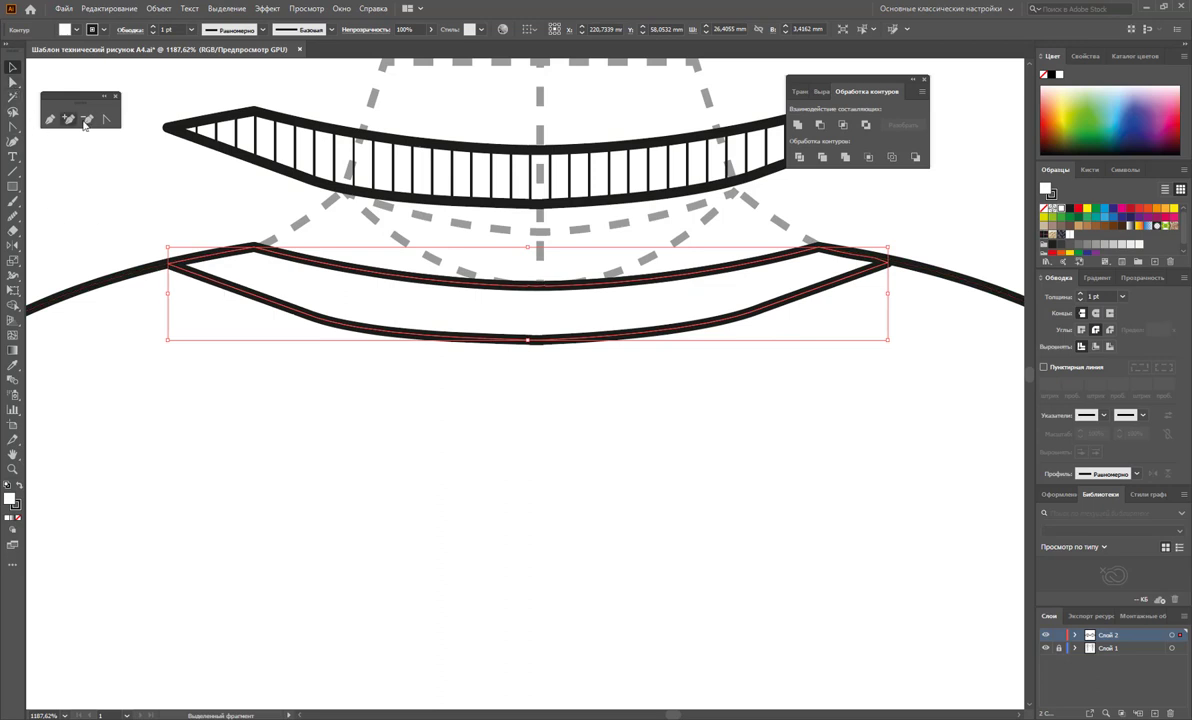
{"action": "left_click", "coordinate": [13, 214]}
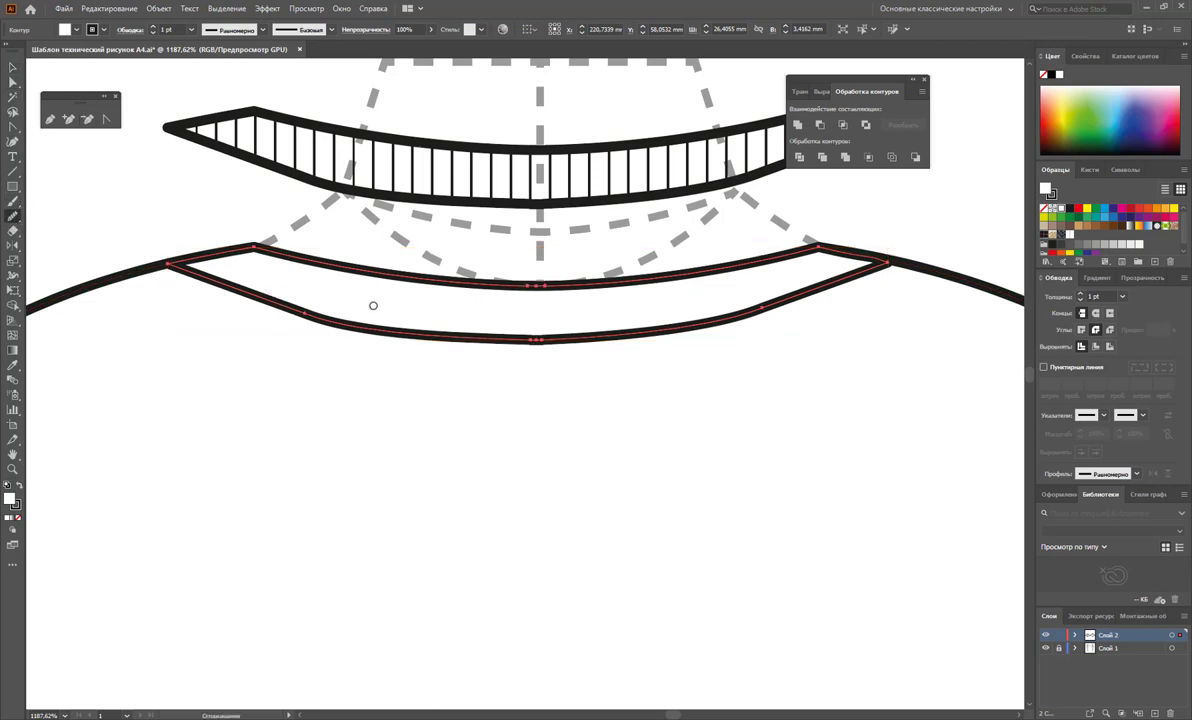
{"action": "left_click_drag", "start_coordinate": [280, 305], "coordinate": [690, 318]}
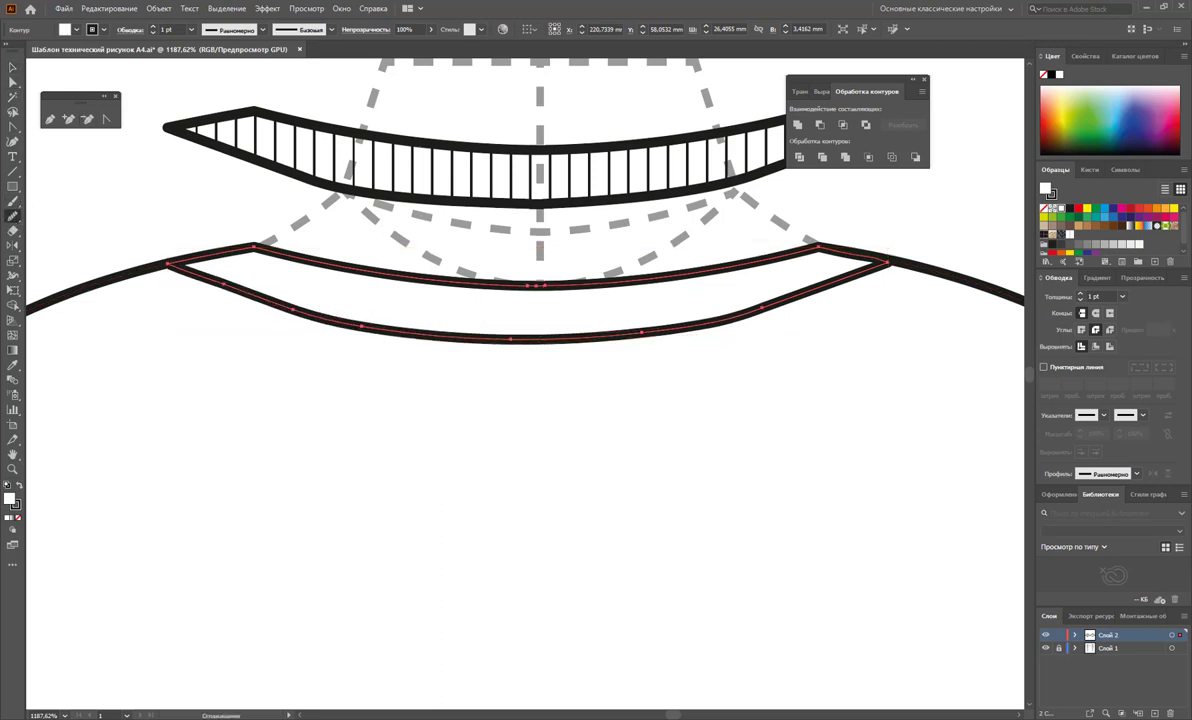
{"action": "left_click_drag", "start_coordinate": [595, 314], "coordinate": [760, 280]}
{"action": "mouse_move", "coordinate": [400, 306]}
{"action": "left_mouse_down"}
{"action": "mouse_move", "coordinate": [685, 300]}
{"action": "mouse_move", "coordinate": [768, 255]}
{"action": "left_mouse_up"}
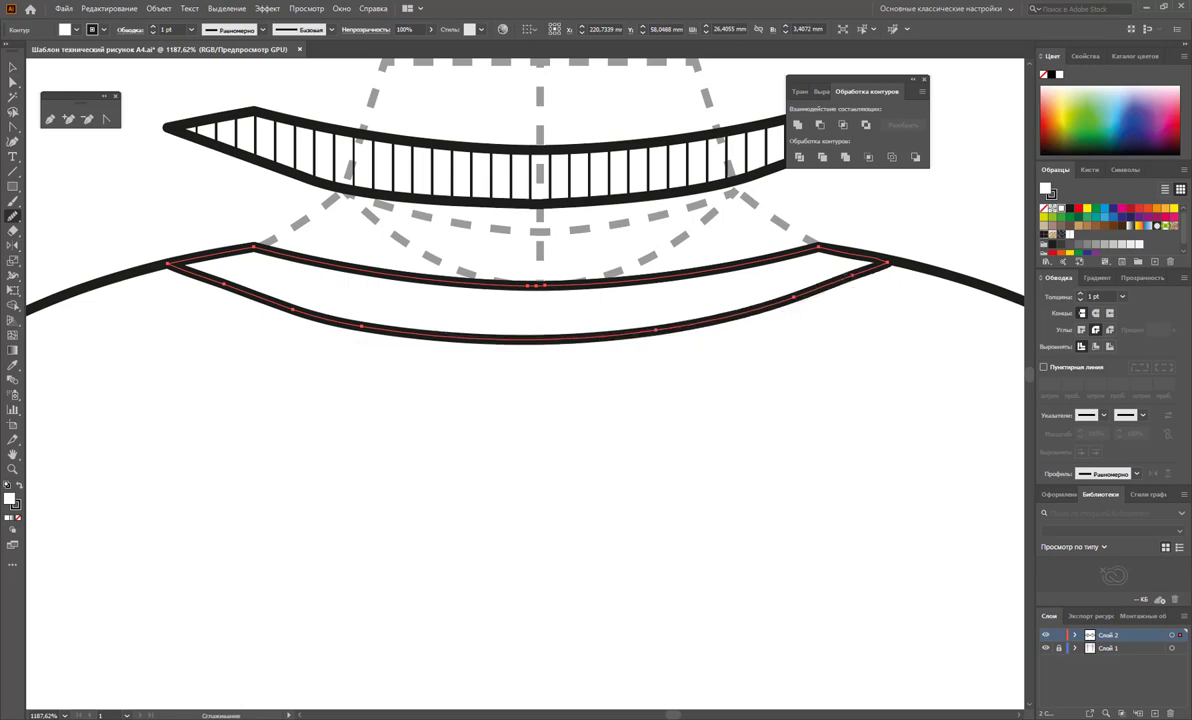
{"action": "left_click_drag", "start_coordinate": [680, 300], "coordinate": [829, 280]}
Step: Remove the extra anchor points along the collar's lower curve
{"action": "left_click", "coordinate": [87, 119]}
{"action": "left_click", "coordinate": [222, 285]}
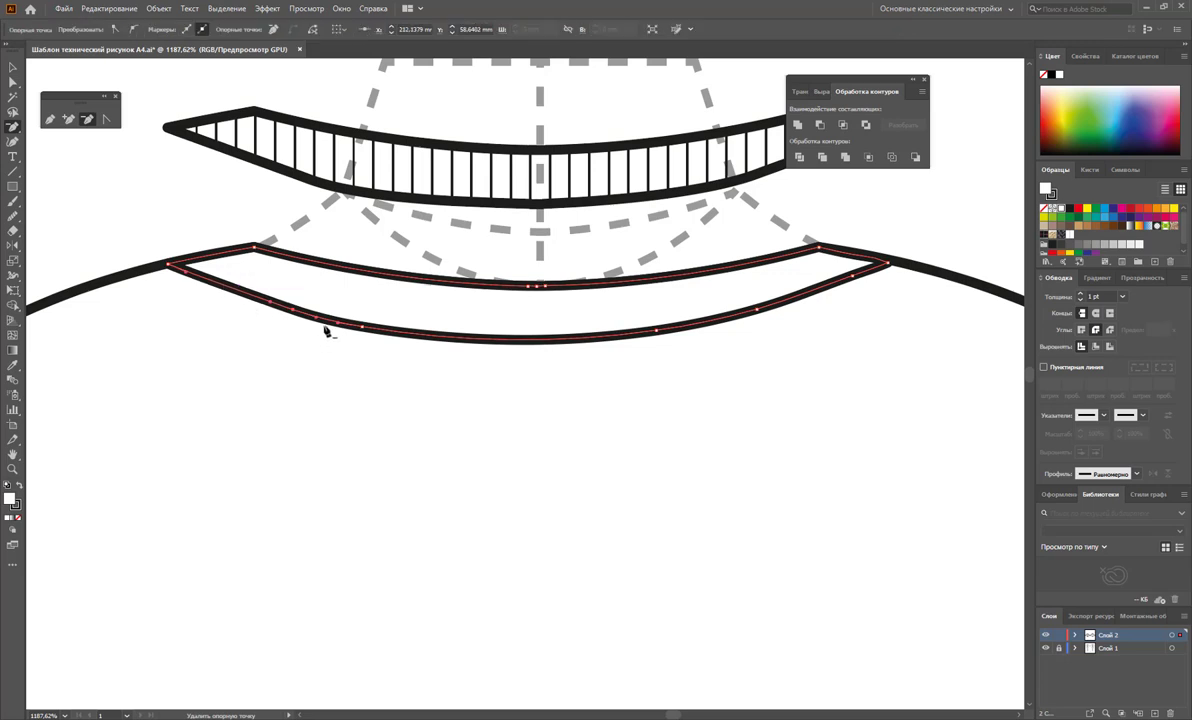
{"action": "left_click", "coordinate": [293, 311]}
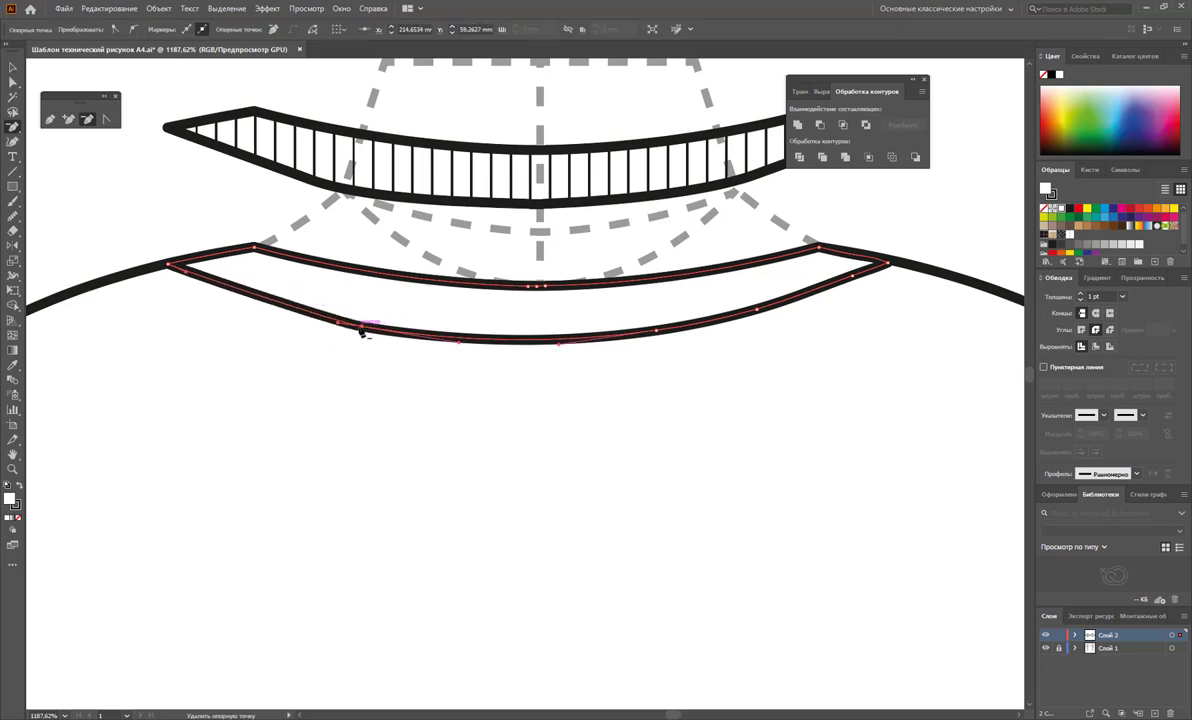
{"action": "left_click", "coordinate": [361, 330]}
{"action": "left_click", "coordinate": [656, 330]}
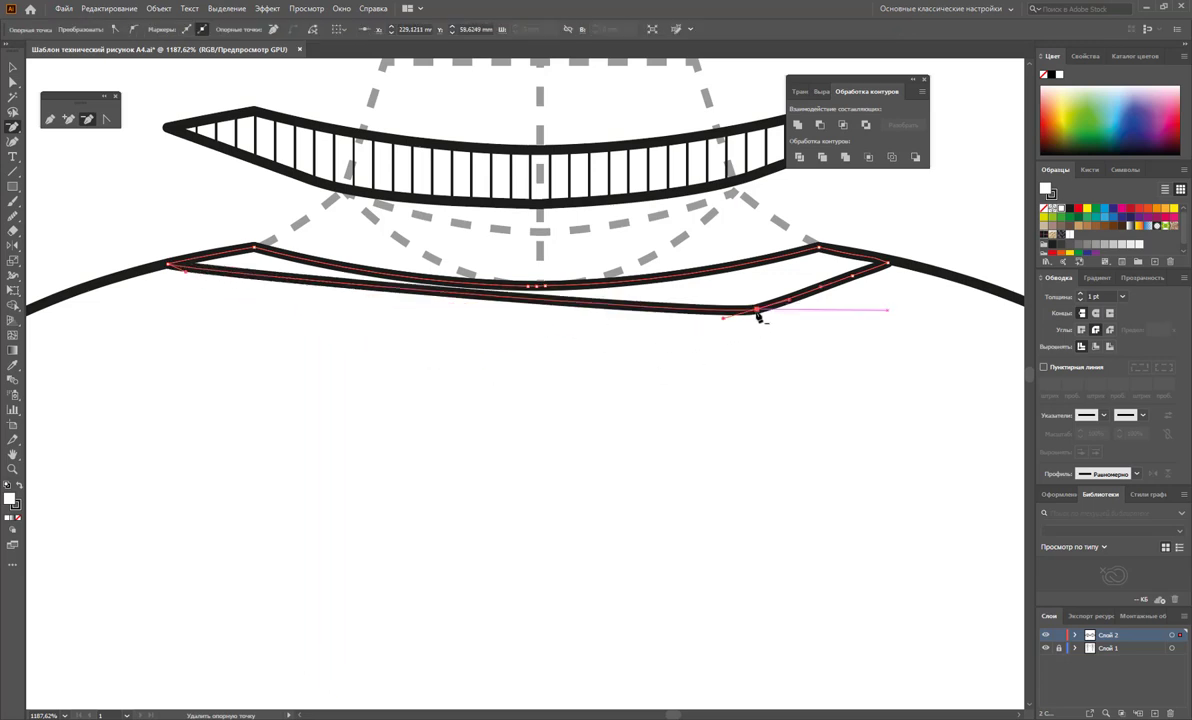
{"action": "left_click", "coordinate": [757, 311]}
{"action": "left_click", "coordinate": [845, 282]}
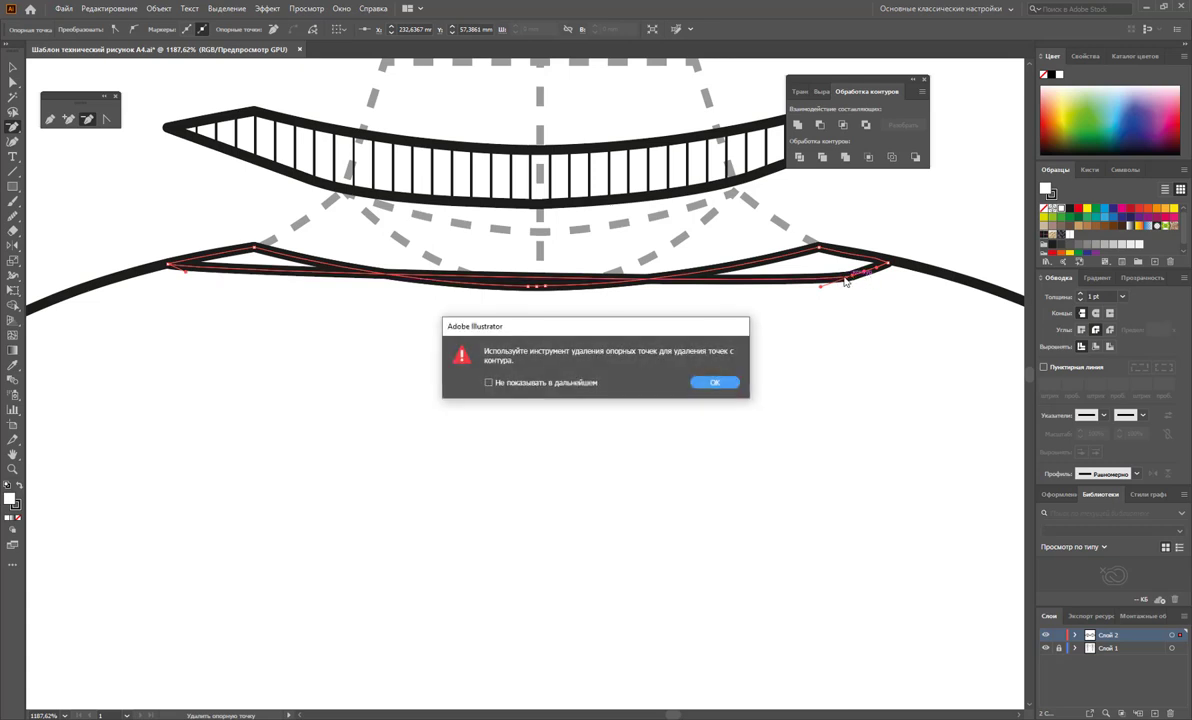
{"action": "left_click", "coordinate": [714, 383]}
{"action": "left_click", "coordinate": [857, 272]}
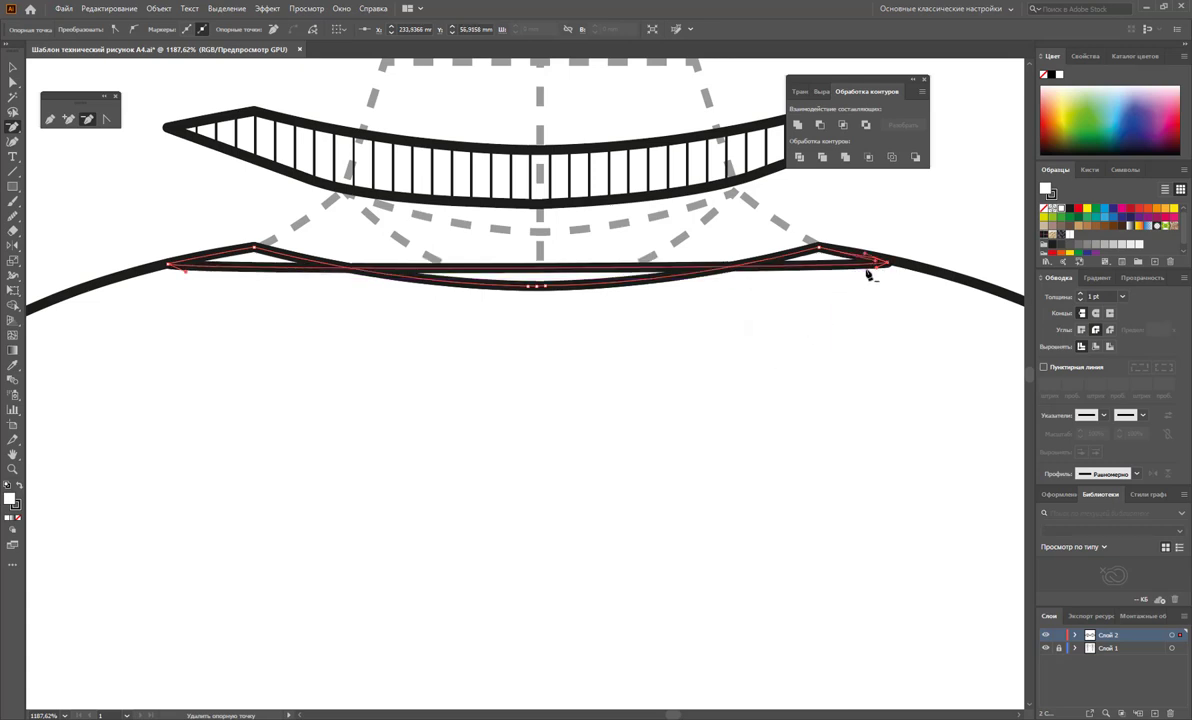
Step: Curve the lower neckline edge and delete the old striped band
{"action": "left_click", "coordinate": [108, 120]}
{"action": "mouse_move", "coordinate": [880, 264]}
{"action": "left_mouse_down"}
{"action": "mouse_move", "coordinate": [626, 428]}
{"action": "mouse_move", "coordinate": [506, 429]}
{"action": "left_mouse_up"}
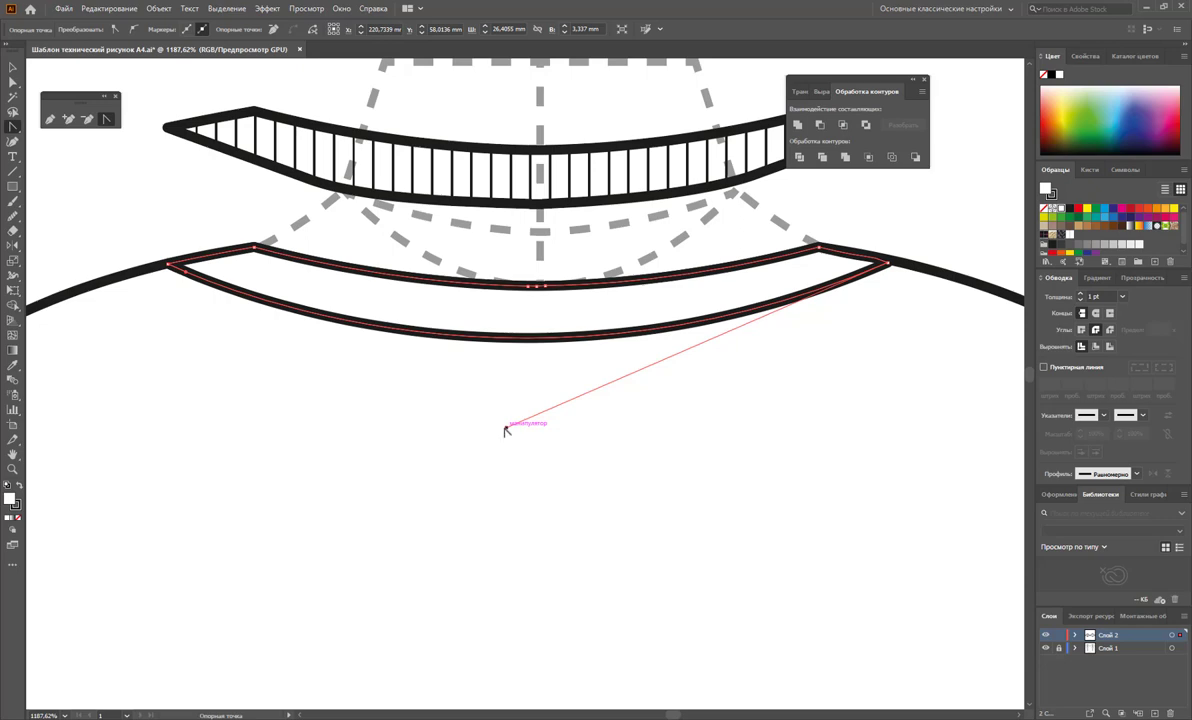
{"action": "left_click", "coordinate": [12, 67]}
{"action": "left_click", "coordinate": [106, 175]}
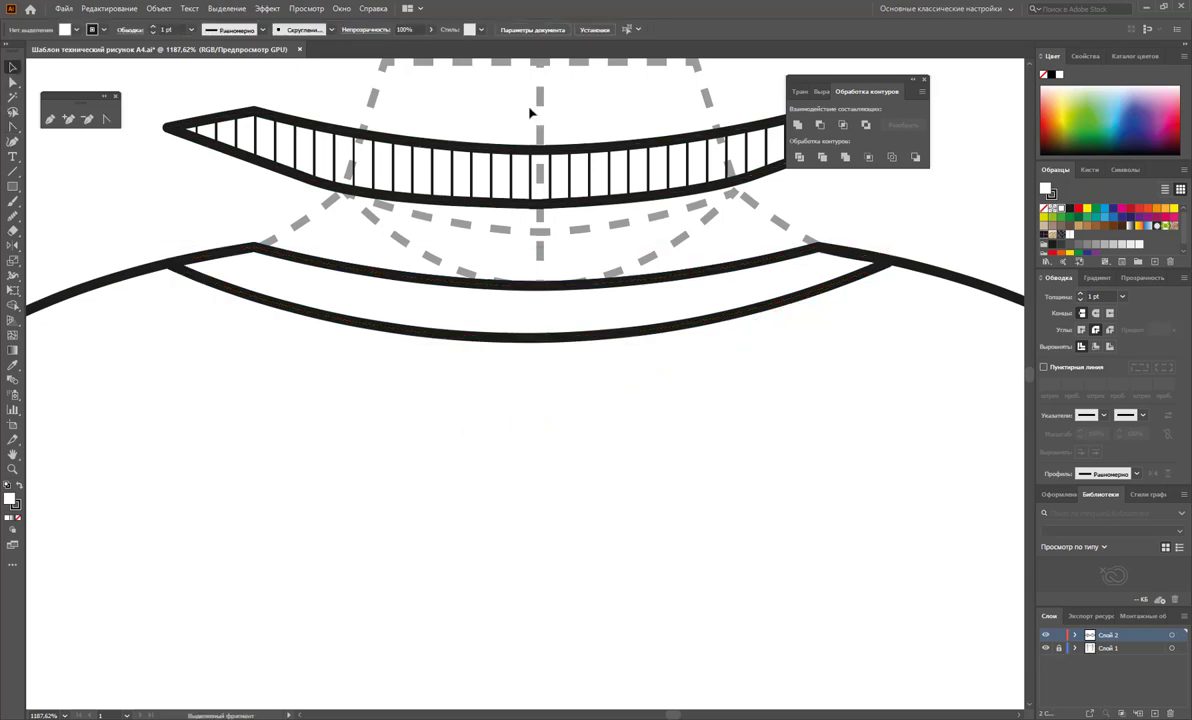
{"action": "left_click", "coordinate": [550, 196]}
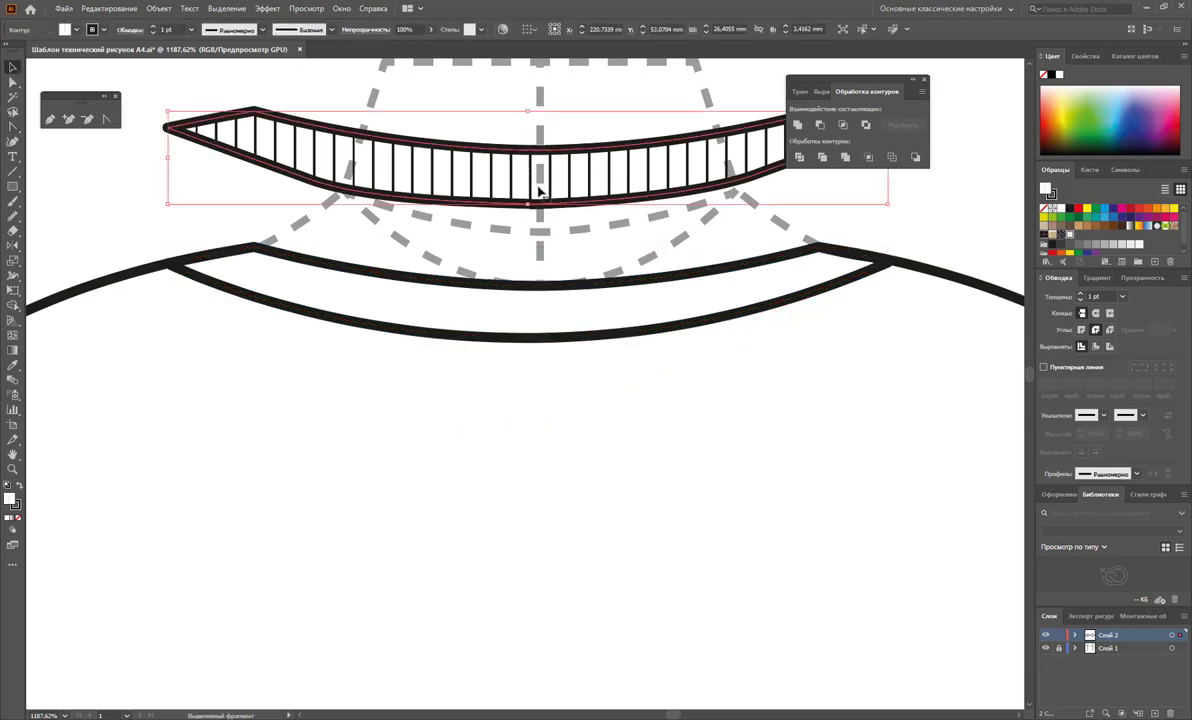
{"action": "key", "text": "Delete"}
Step: Duplicate the curved band, restore its vertical stripes, and set it down onto the neckline
{"action": "left_click_drag", "start_coordinate": [557, 317], "coordinate": [552, 215], "text": "alt"}
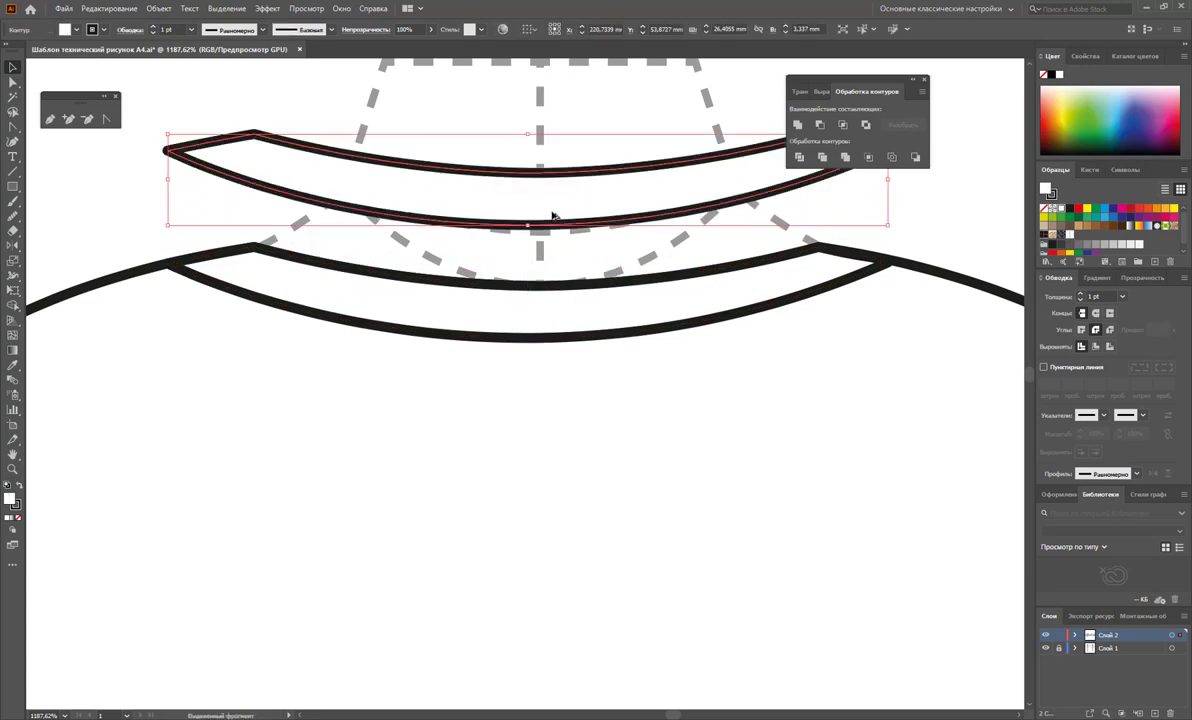
{"action": "key", "text": "ctrl+shift+e"}
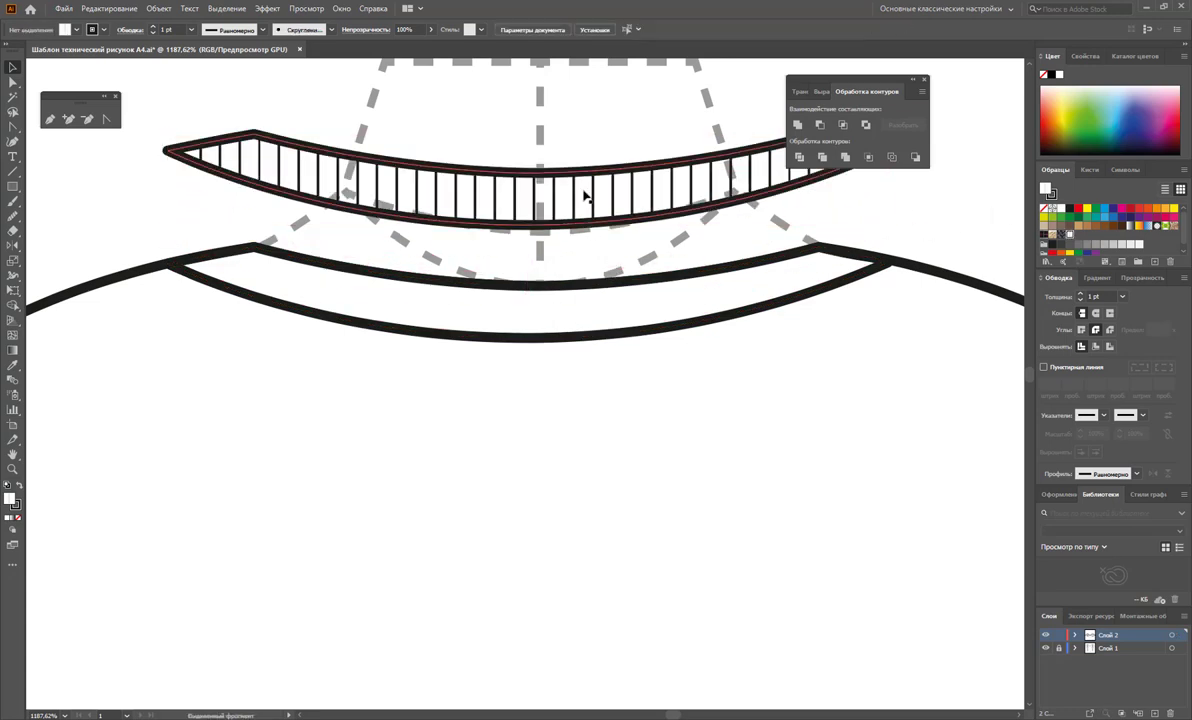
{"action": "left_click_drag", "start_coordinate": [585, 191], "coordinate": [593, 311]}
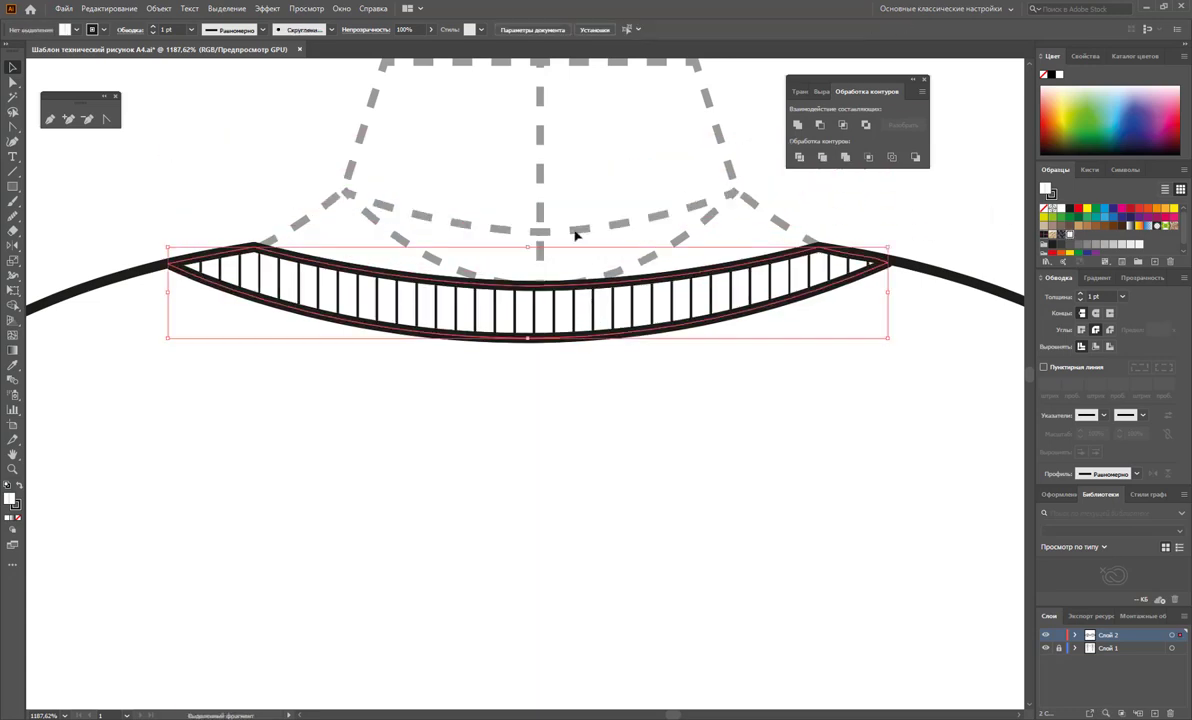
{"action": "left_click", "coordinate": [559, 253]}
{"action": "key", "text": "z"}
{"action": "left_click", "coordinate": [435, 398], "text": "alt"}
{"action": "left_click", "coordinate": [412, 468], "text": "alt"}
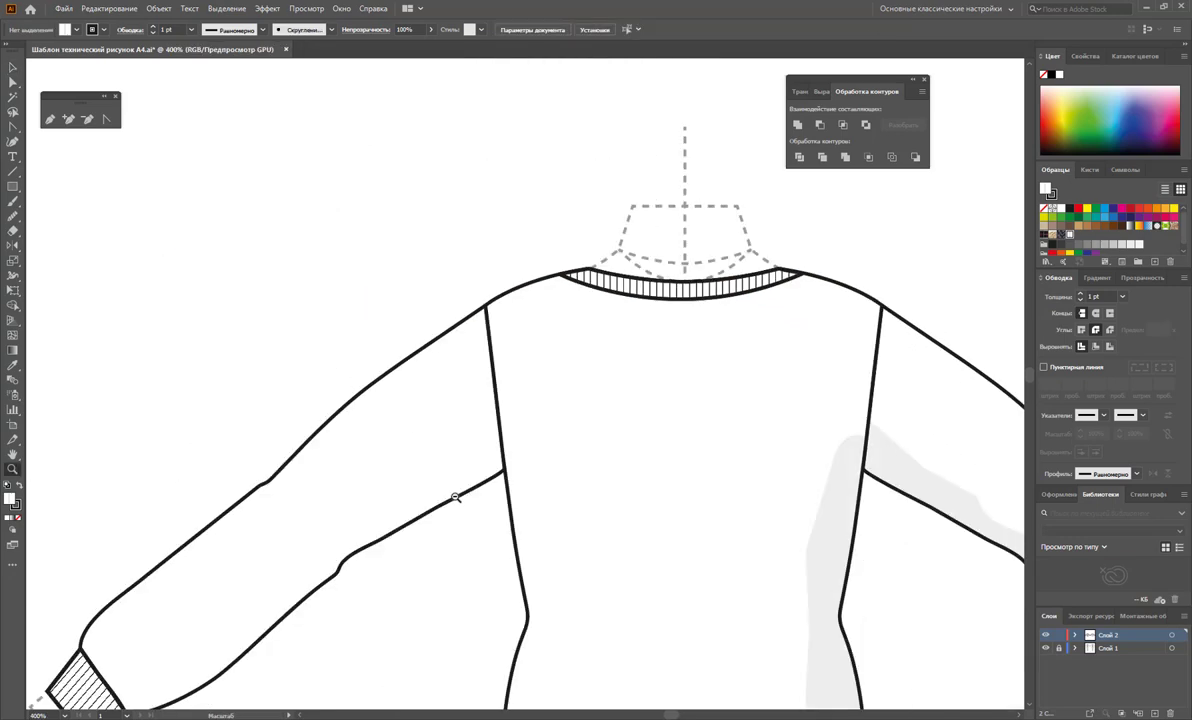
Step: Zoom out to the artboard and group all parts of the left sweater
{"action": "left_click", "coordinate": [425, 470], "text": "alt"}
{"action": "left_click", "coordinate": [440, 495], "text": "alt"}
{"action": "left_click", "coordinate": [422, 456], "text": "alt"}
{"action": "left_click_drag", "start_coordinate": [505, 400], "coordinate": [532, 399]}
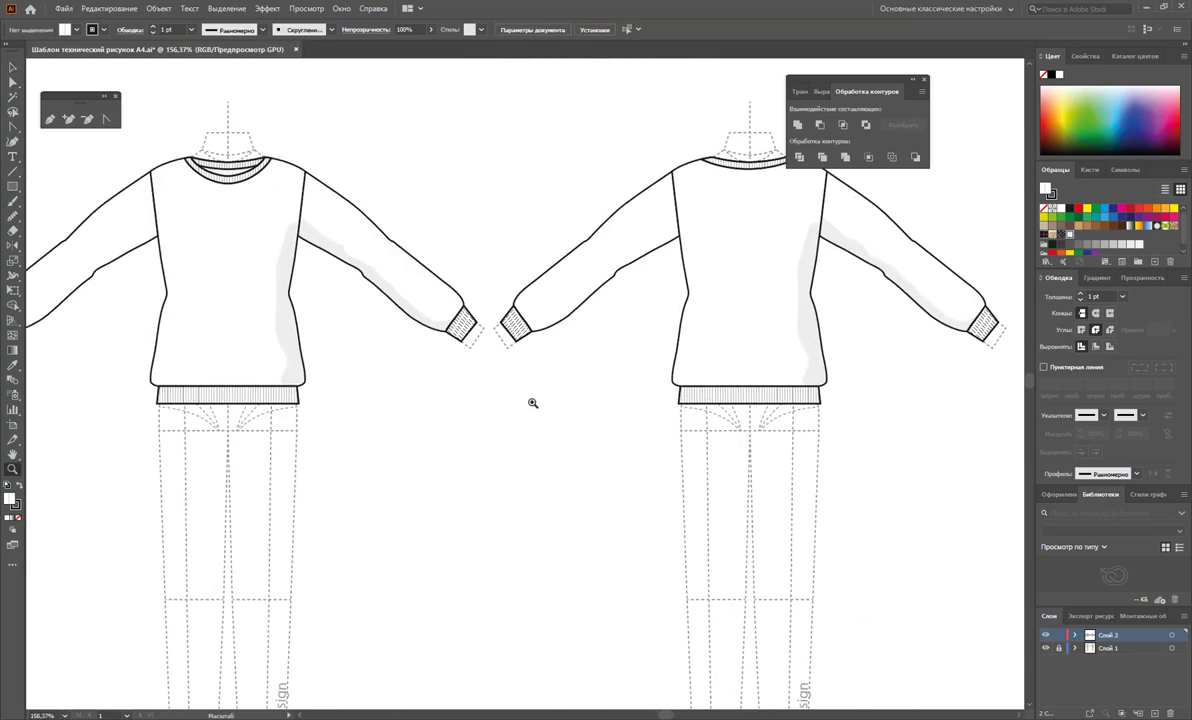
{"action": "left_click", "coordinate": [502, 406], "text": "alt"}
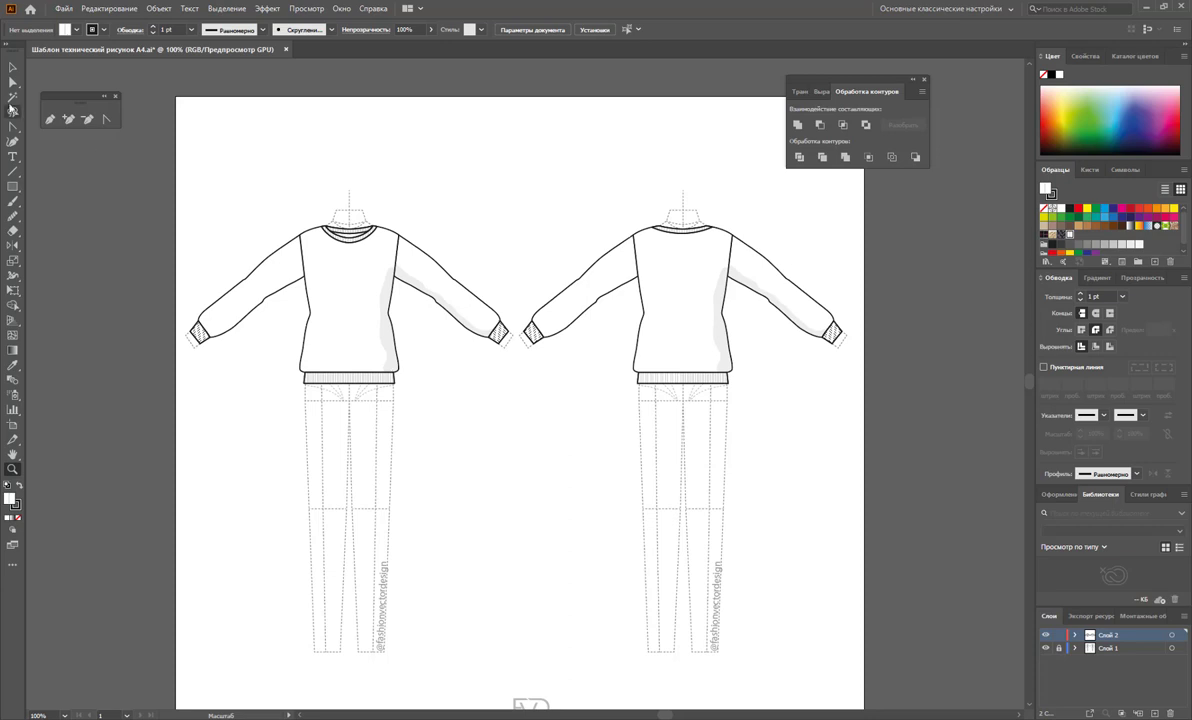
{"action": "left_click", "coordinate": [11, 68]}
{"action": "left_click_drag", "start_coordinate": [156, 185], "coordinate": [500, 388]}
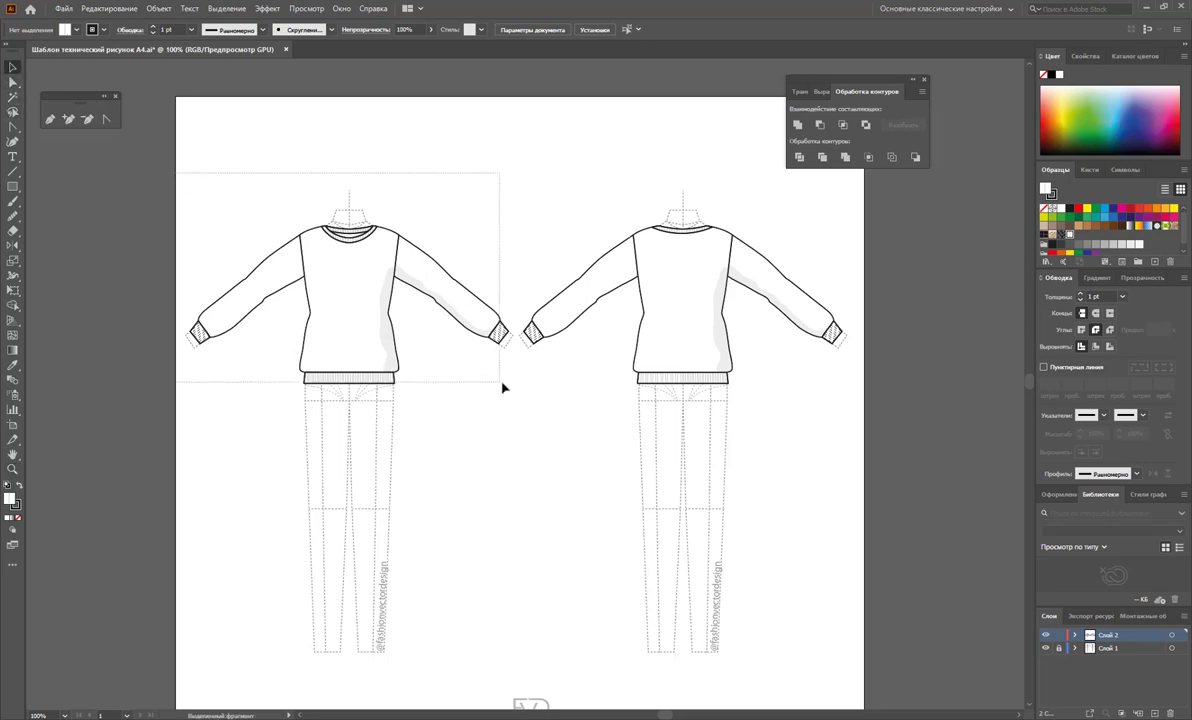
{"action": "right_click", "coordinate": [377, 283]}
{"action": "left_click", "coordinate": [412, 357]}
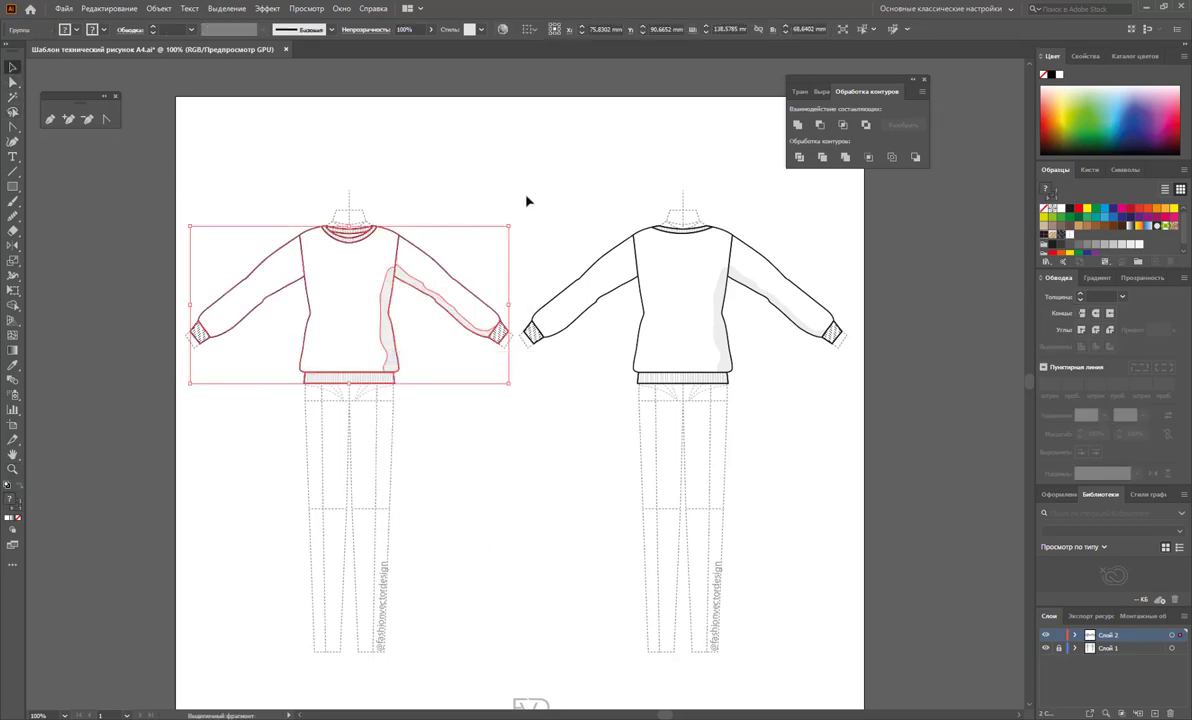
Step: Group the right sweater, close the Pathfinder panel and fit the artboard in the window
{"action": "left_click_drag", "start_coordinate": [527, 195], "coordinate": [835, 402]}
{"action": "right_click", "coordinate": [698, 309]}
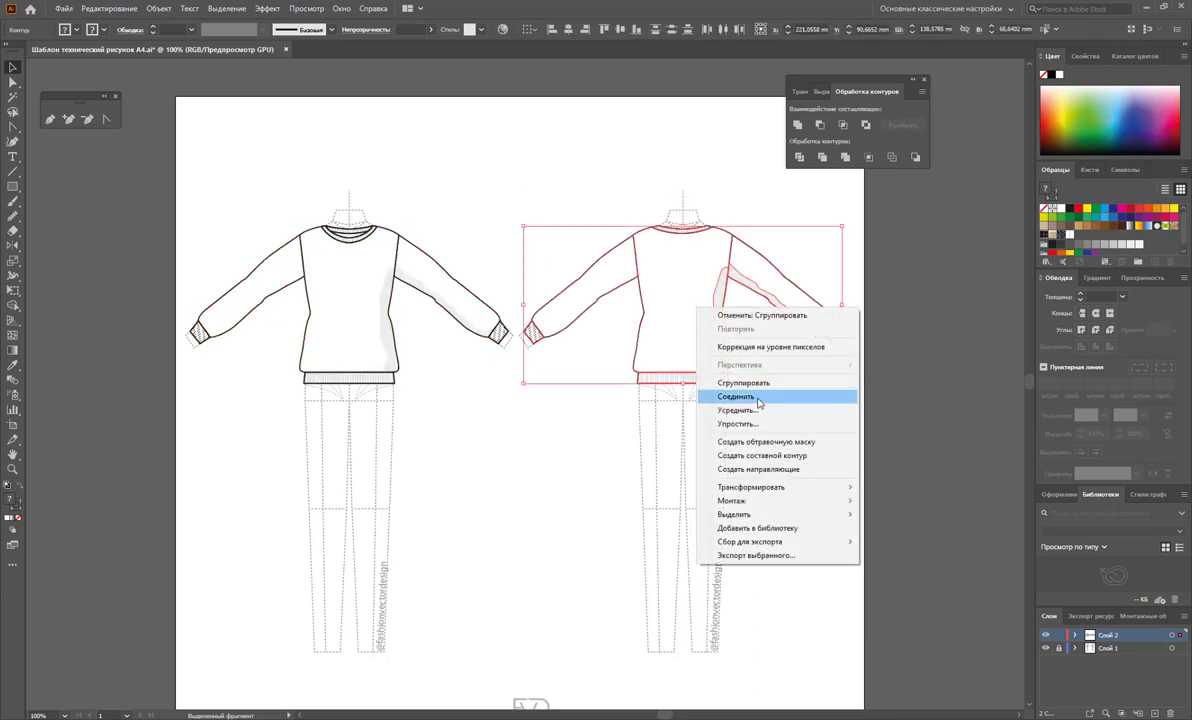
{"action": "left_click", "coordinate": [742, 383]}
{"action": "left_click", "coordinate": [841, 457]}
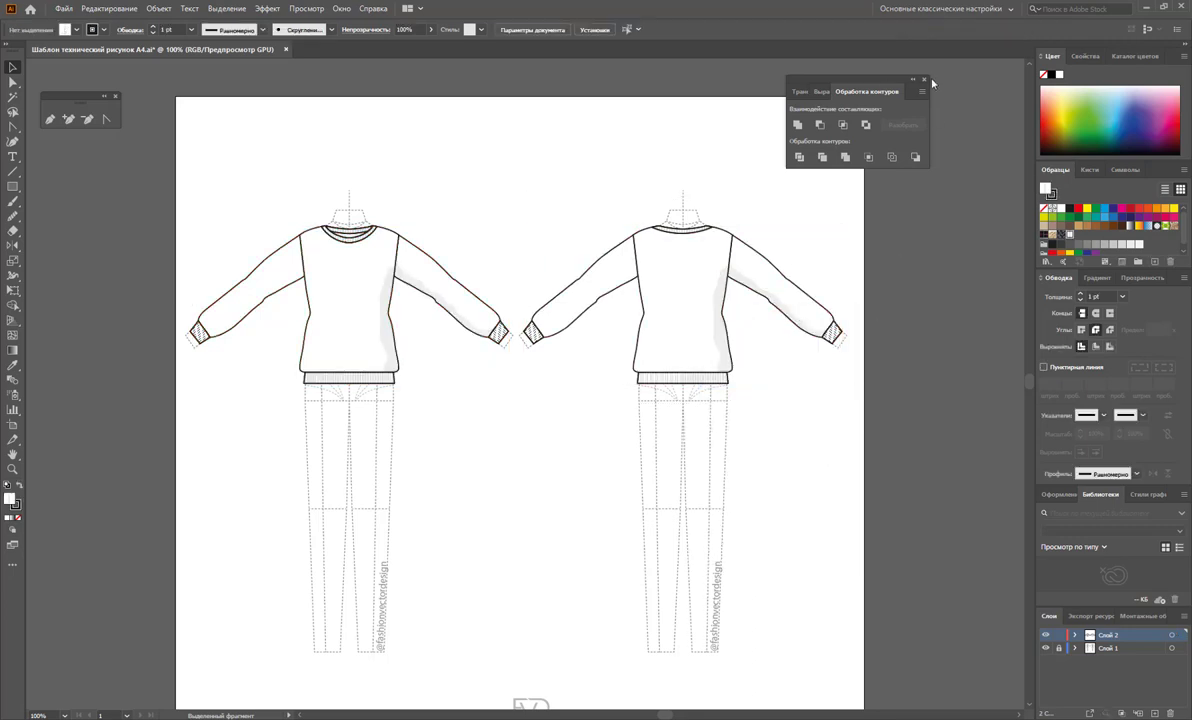
{"action": "left_click", "coordinate": [924, 79]}
{"action": "key", "text": "ctrl+0"}
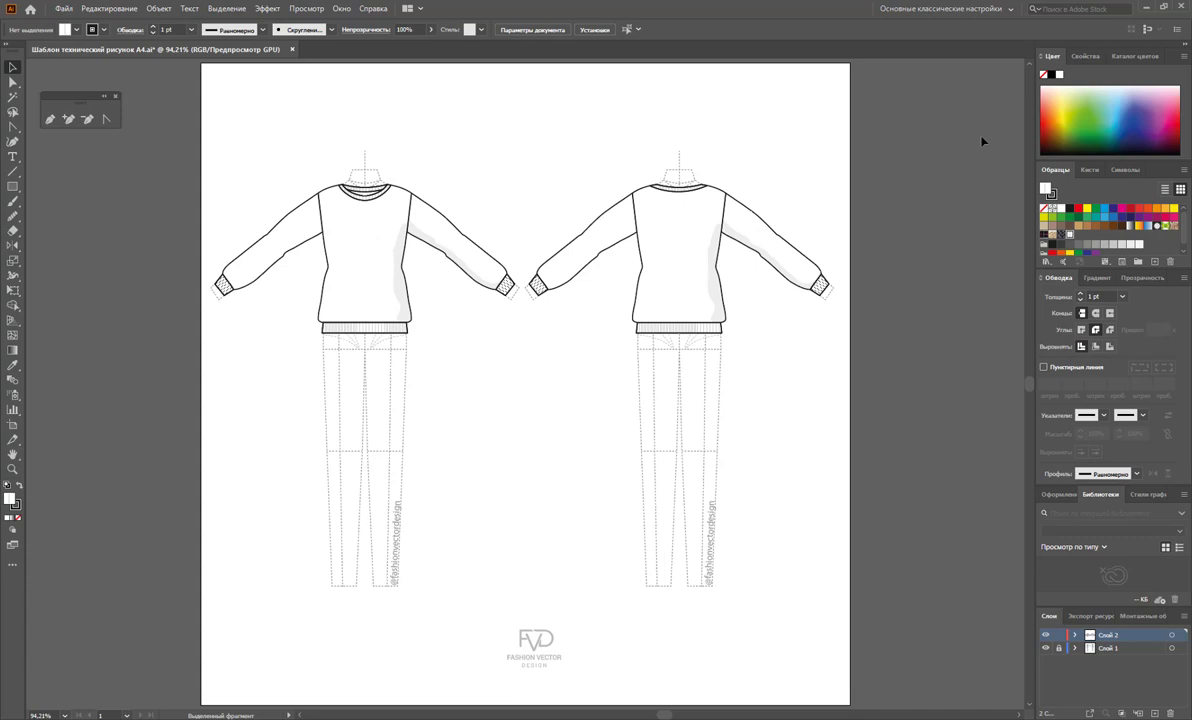
{"action": "left_click_drag", "start_coordinate": [666, 716], "coordinate": [661, 717]}
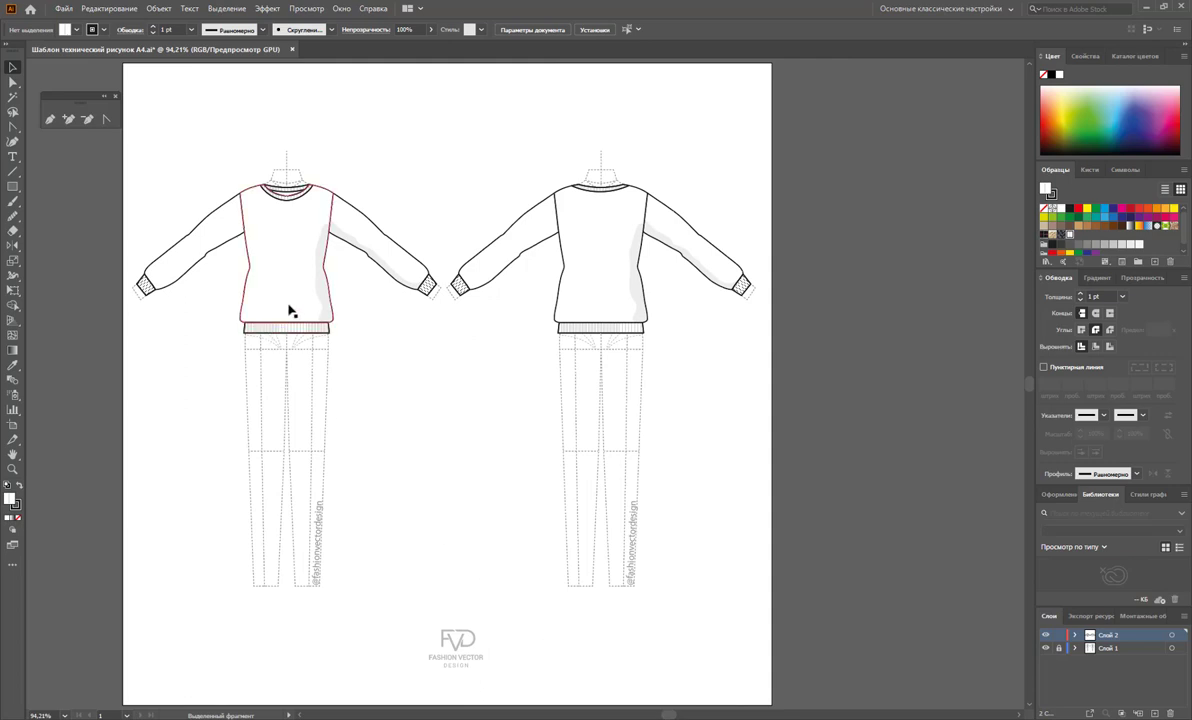
Step: Alt-drag a copy of the left sweater off the artboard's right side and zoom in on it
{"action": "left_click_drag", "start_coordinate": [285, 299], "coordinate": [941, 209]}
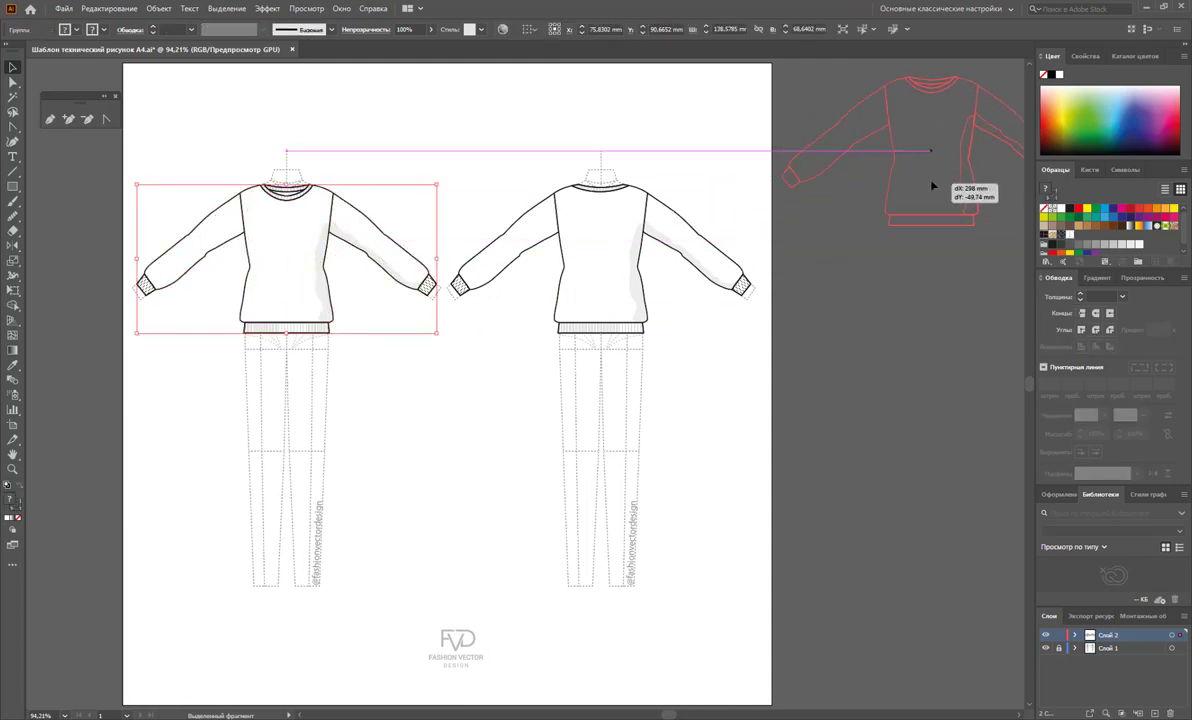
{"action": "left_click", "coordinate": [937, 377]}
{"action": "left_click_drag", "start_coordinate": [671, 716], "coordinate": [690, 708]}
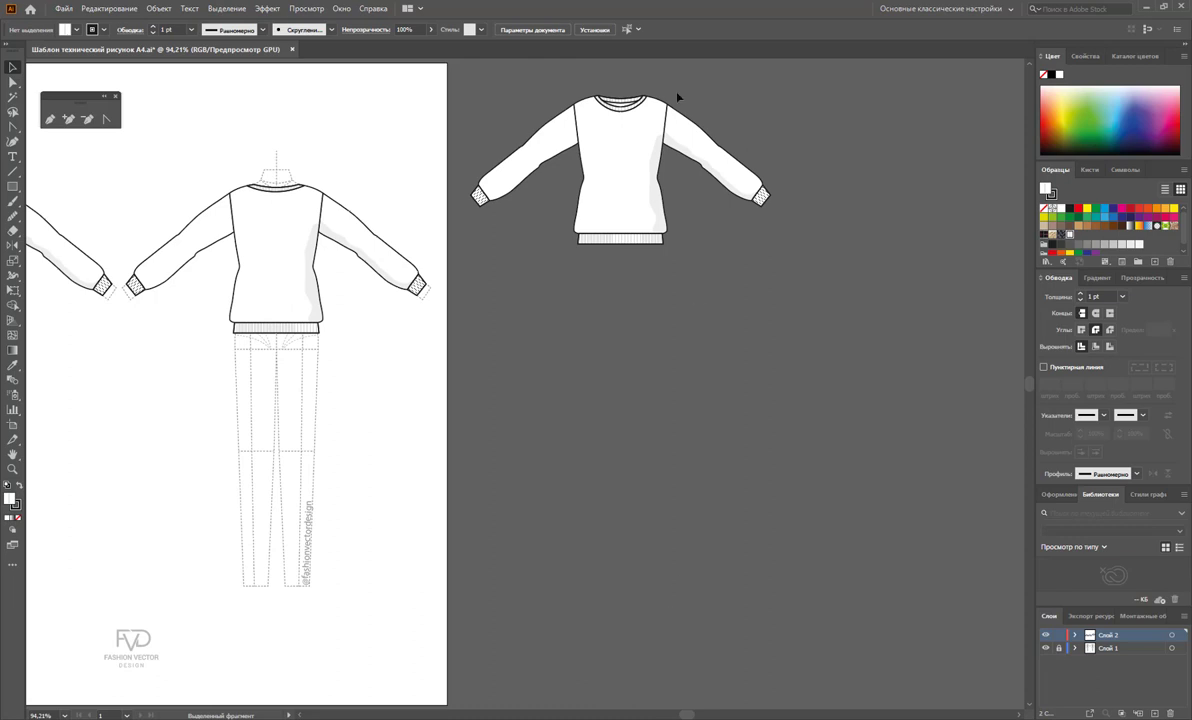
{"action": "left_click", "coordinate": [604, 169]}
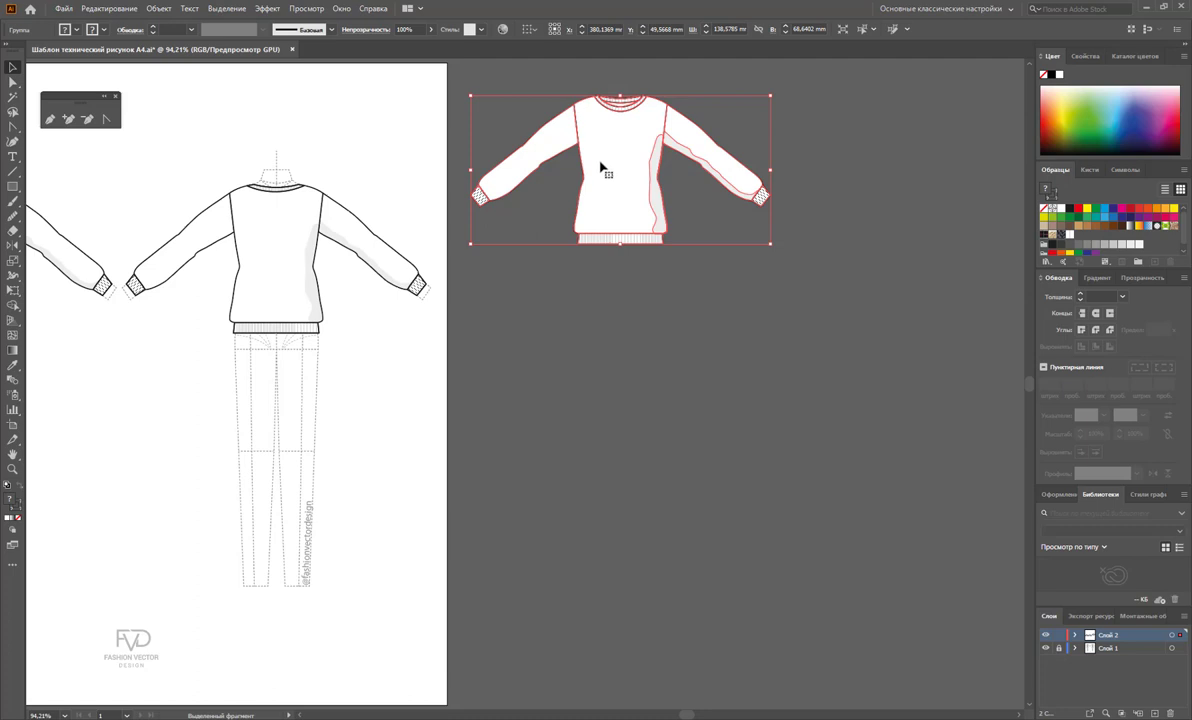
{"action": "key", "text": "z"}
{"action": "left_click_drag", "start_coordinate": [654, 182], "coordinate": [817, 349]}
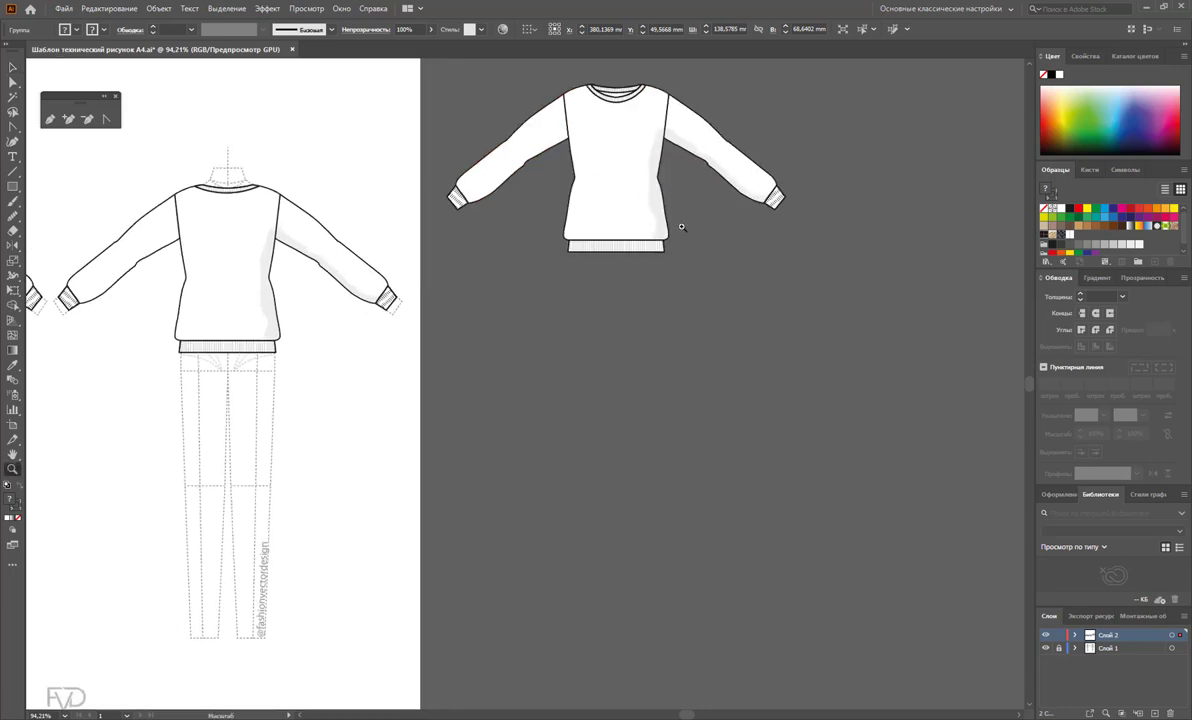
Step: Isolate the sweater copy's group for editing
{"action": "scroll", "coordinate": [817, 349], "scroll_direction": "up", "scroll_amount": 3}
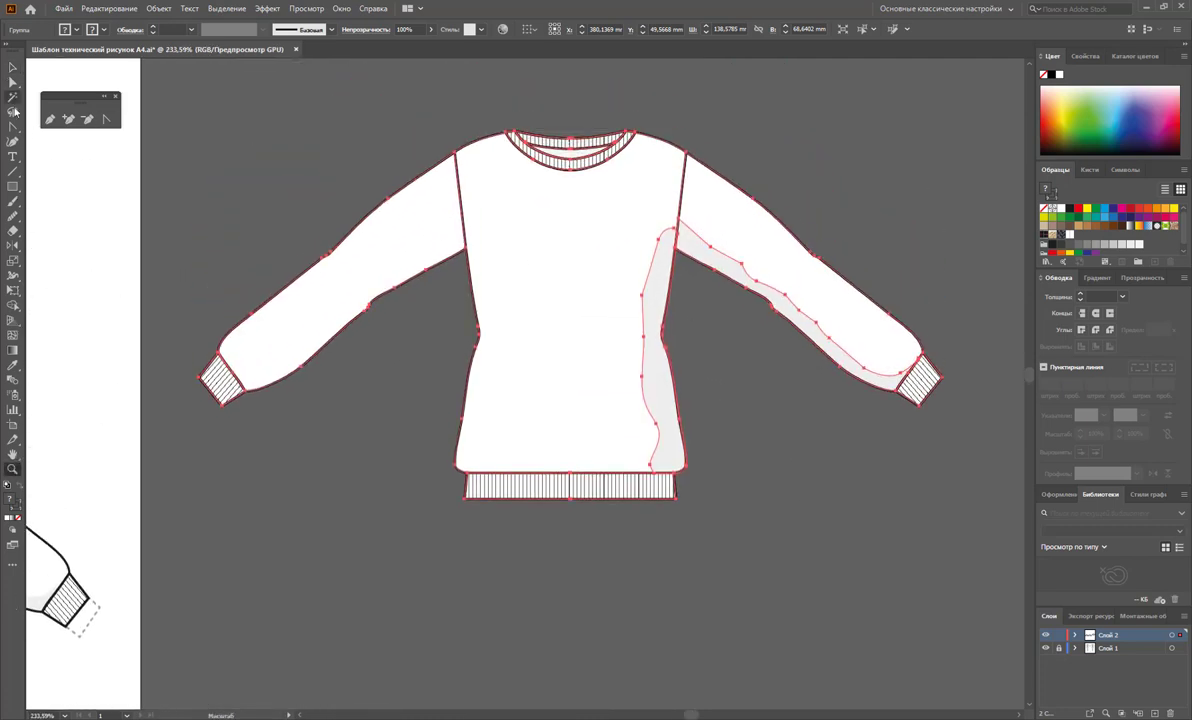
{"action": "left_click", "coordinate": [17, 70]}
{"action": "left_click", "coordinate": [215, 124]}
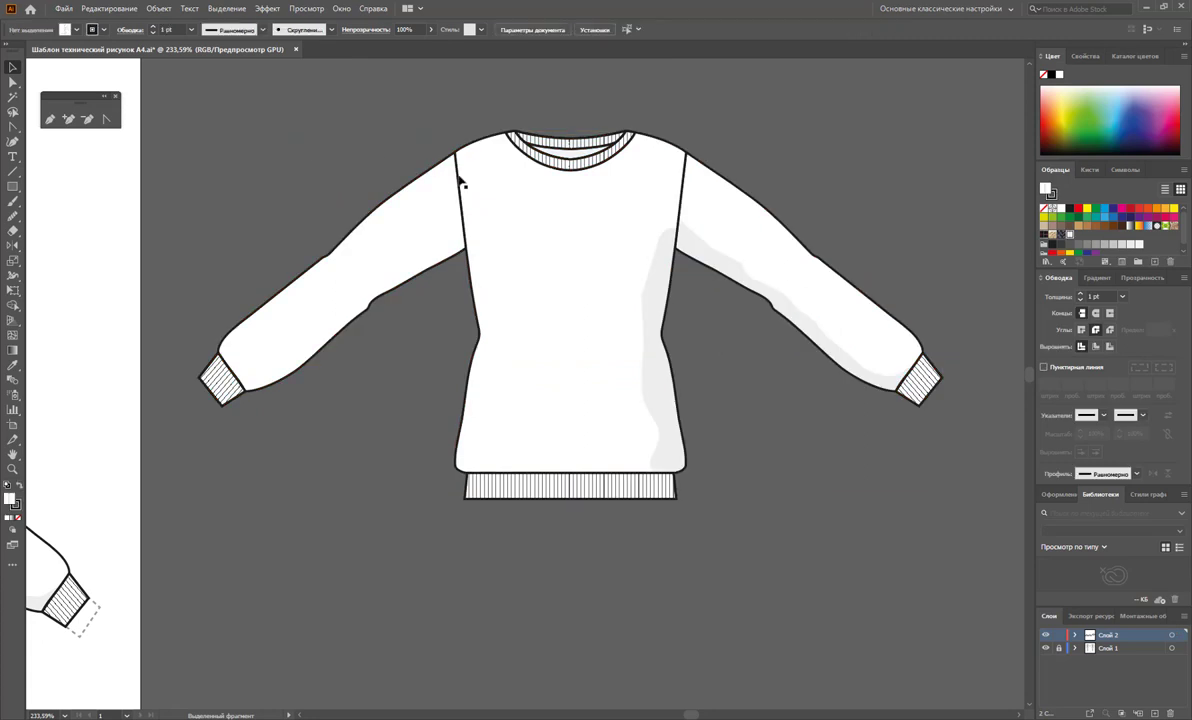
{"action": "left_click", "coordinate": [580, 163]}
{"action": "right_click", "coordinate": [580, 163]}
{"action": "left_click", "coordinate": [740, 247]}
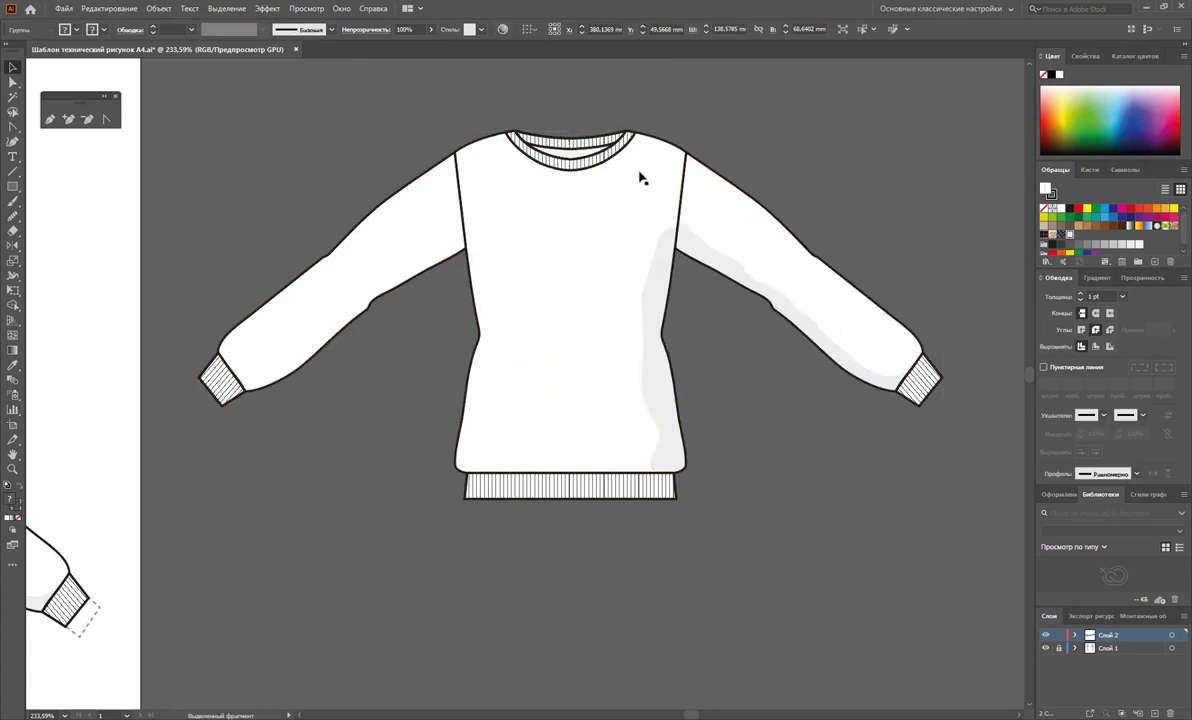
Step: Move the neckline, both cuff and hem rib stripes below the sweater, then select all
{"action": "left_click", "coordinate": [540, 155]}
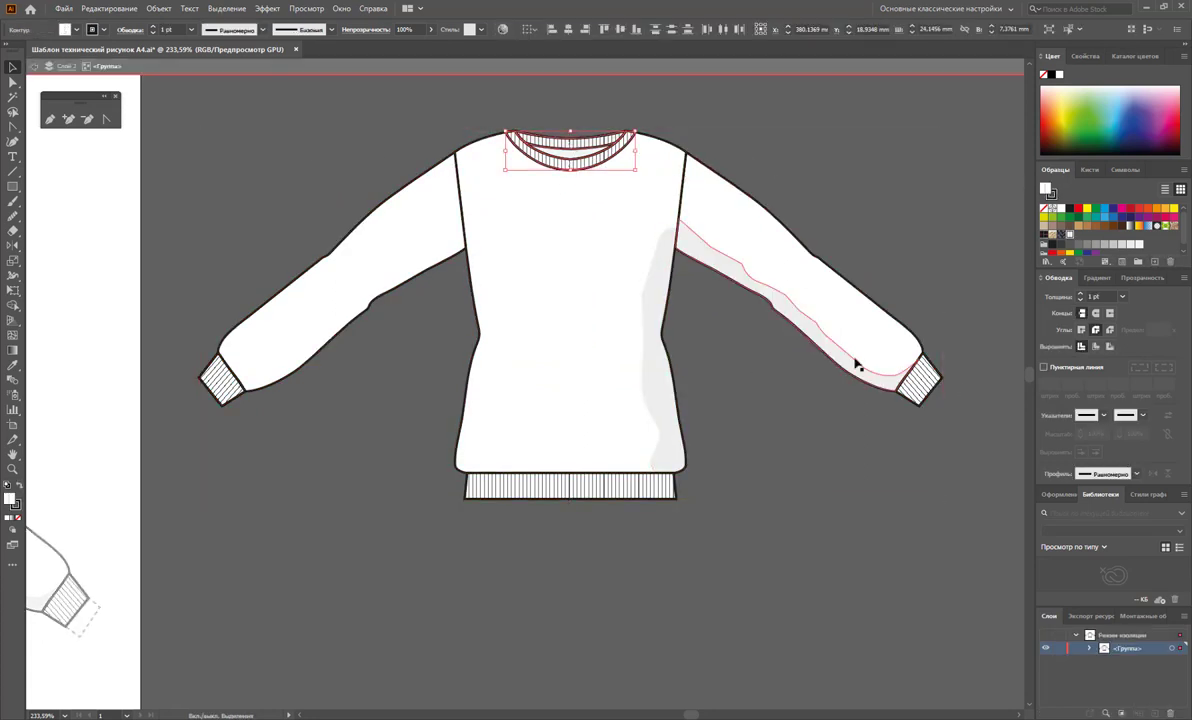
{"action": "left_click", "coordinate": [920, 380], "text": "shift"}
{"action": "left_click", "coordinate": [222, 385], "text": "shift"}
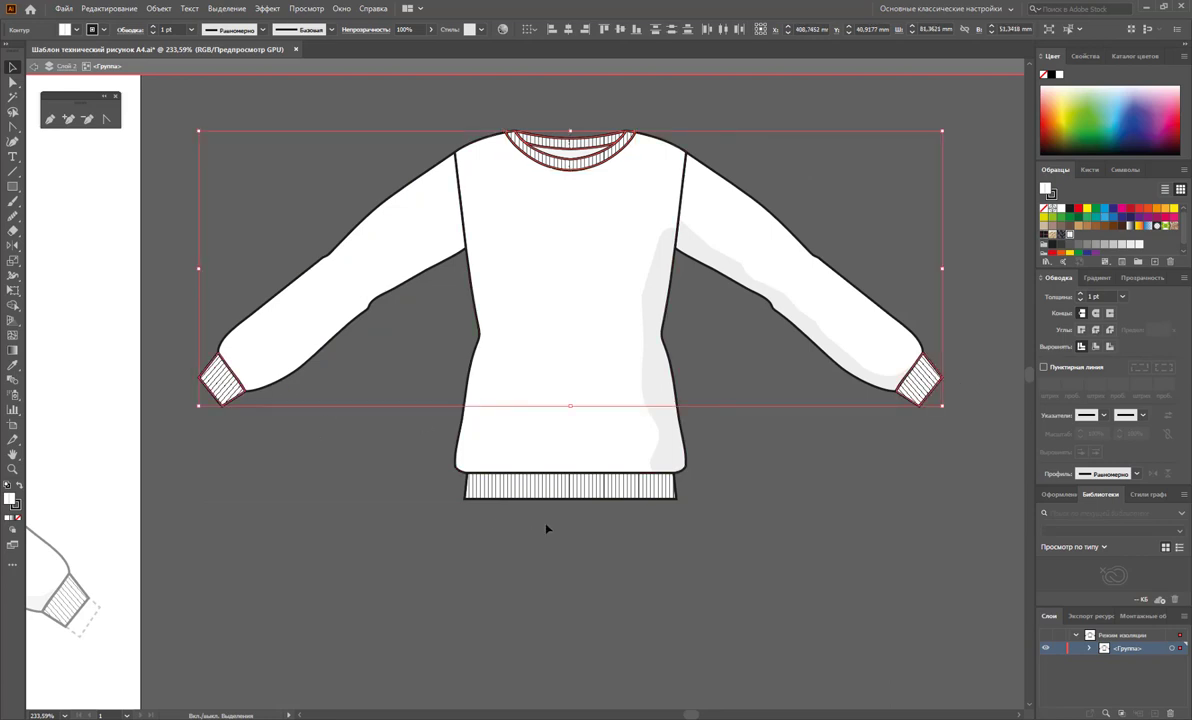
{"action": "left_click", "coordinate": [538, 490], "text": "shift"}
{"action": "left_click_drag", "start_coordinate": [629, 150], "coordinate": [629, 555]}
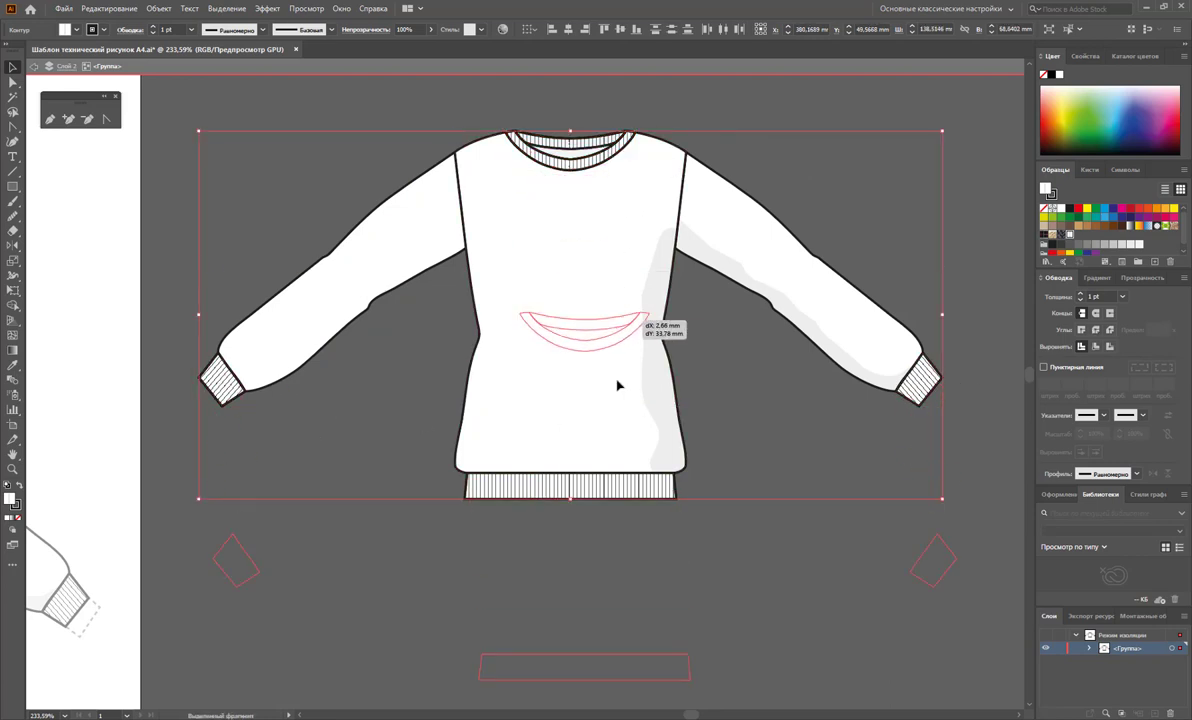
{"action": "left_click", "coordinate": [753, 473]}
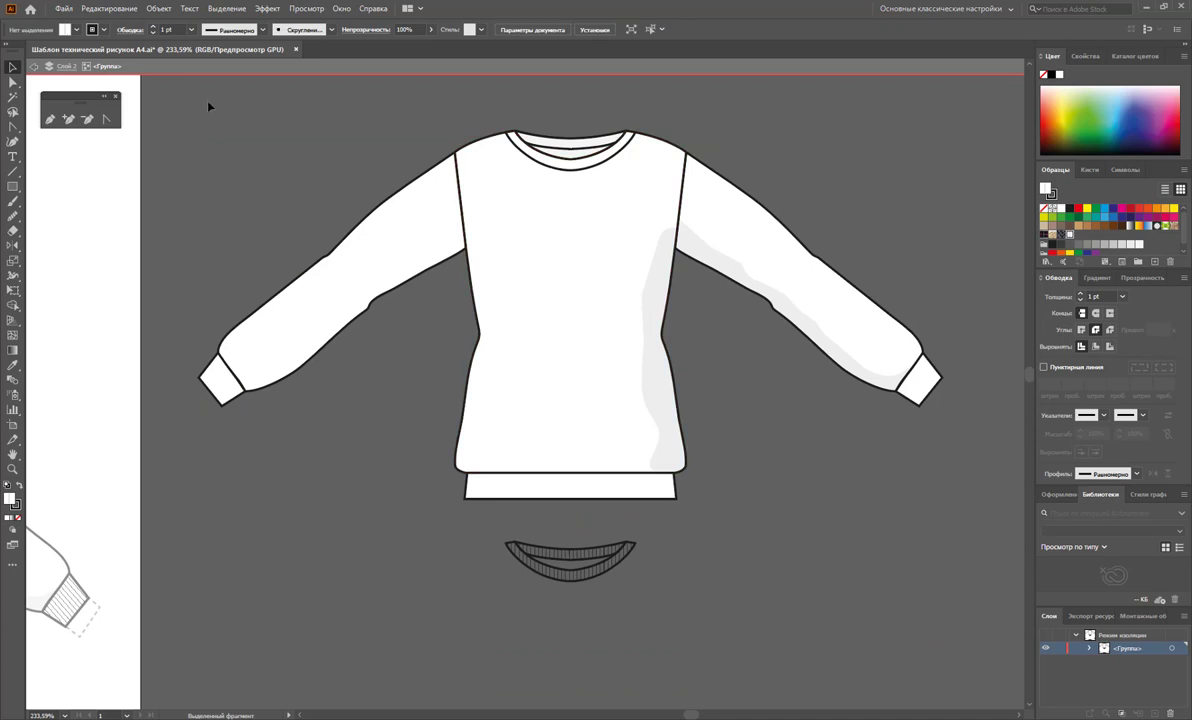
{"action": "key", "text": "ctrl+a"}
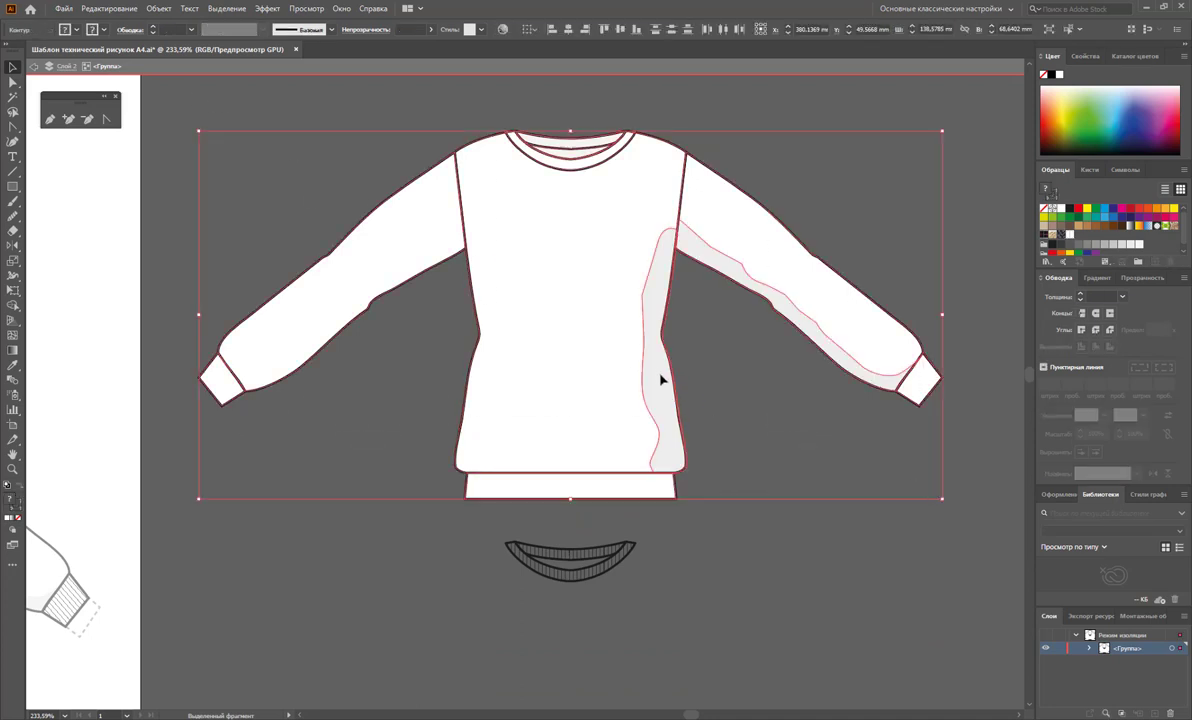
Step: Fill the sweater copy with a light, greyish pink via the Color Picker
{"action": "left_click", "coordinate": [775, 305], "text": "shift"}
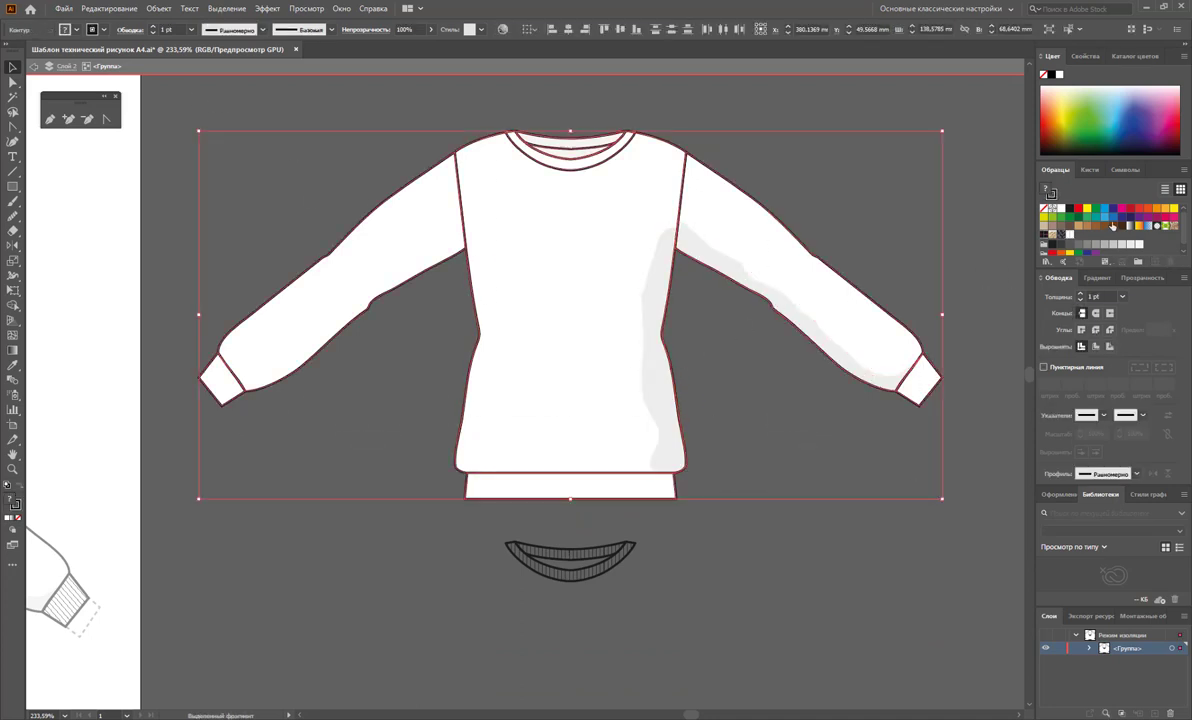
{"action": "left_click", "coordinate": [1046, 232]}
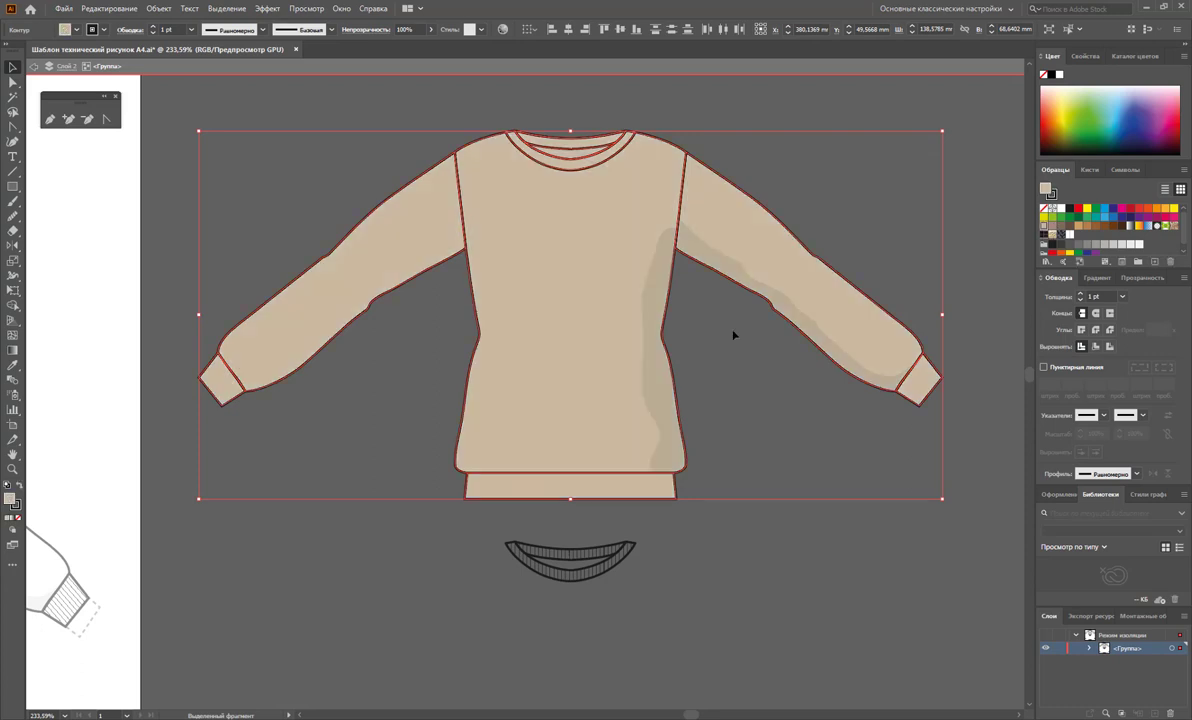
{"action": "double_click", "coordinate": [11, 498]}
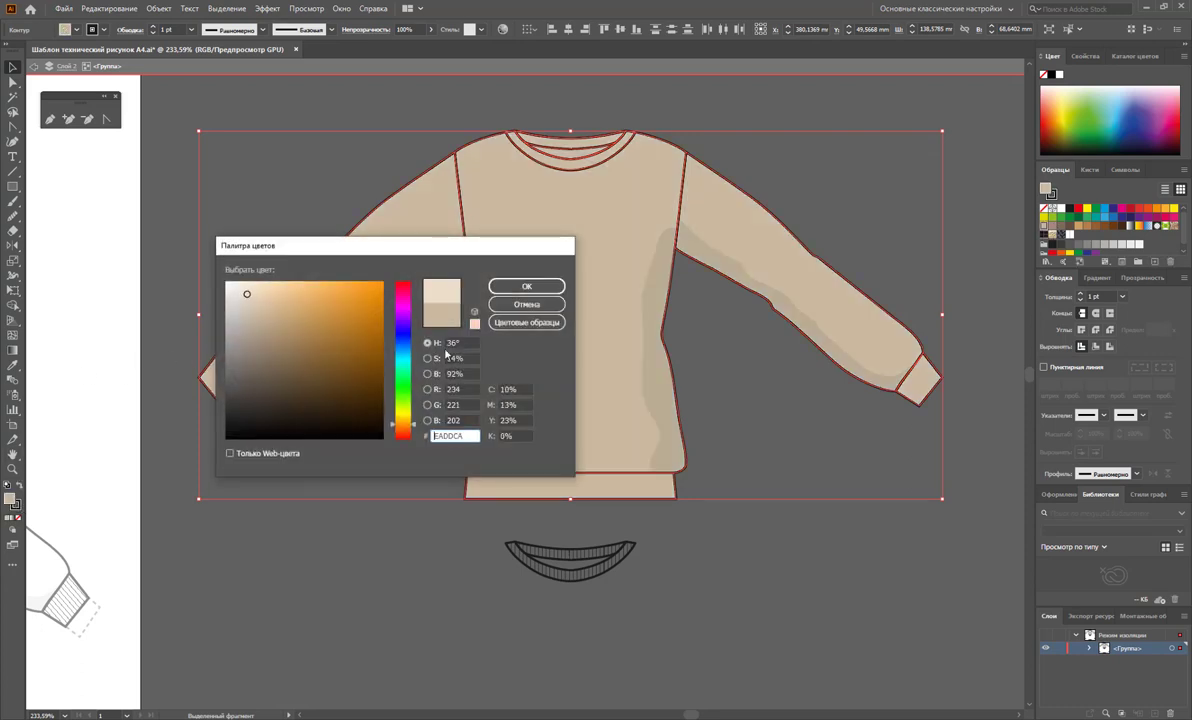
{"action": "left_click", "coordinate": [474, 325]}
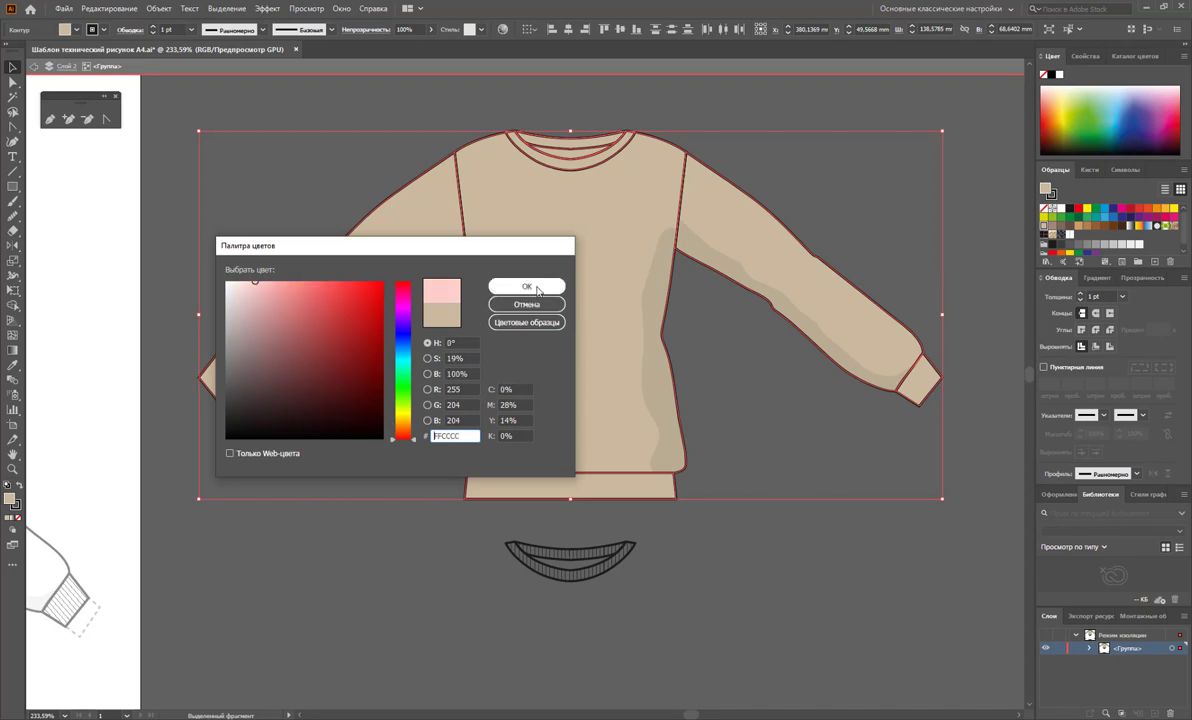
{"action": "left_click_drag", "start_coordinate": [254, 282], "coordinate": [246, 297]}
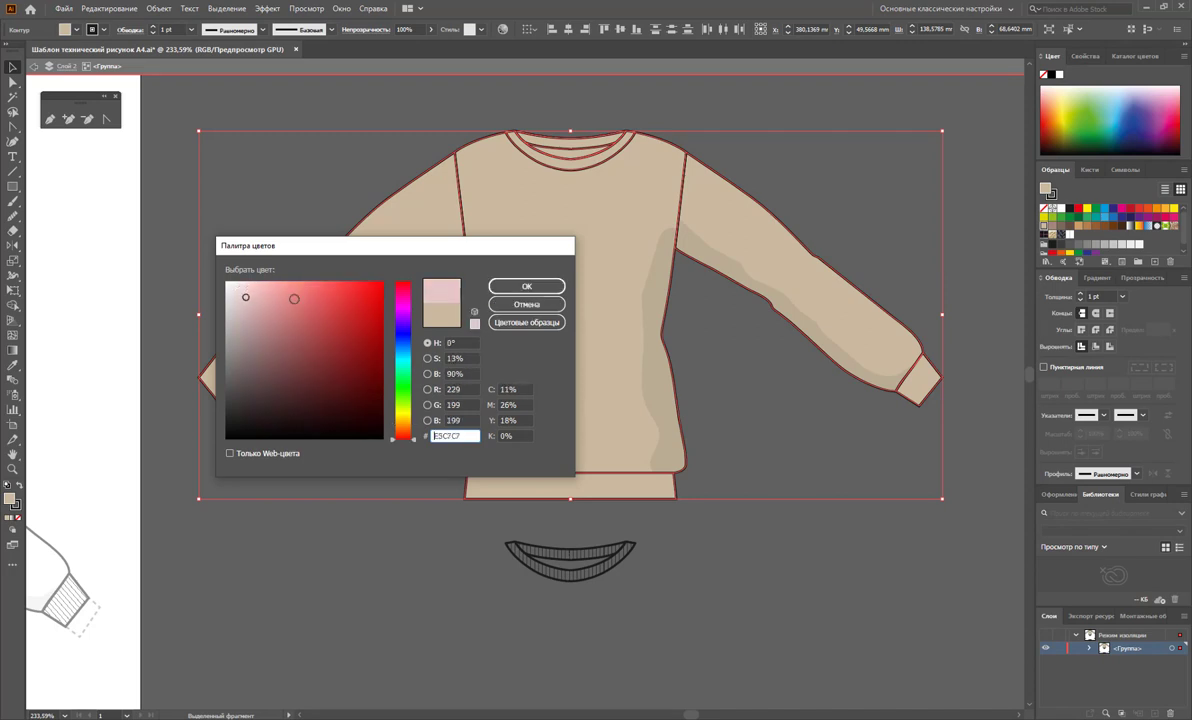
{"action": "left_click", "coordinate": [560, 287]}
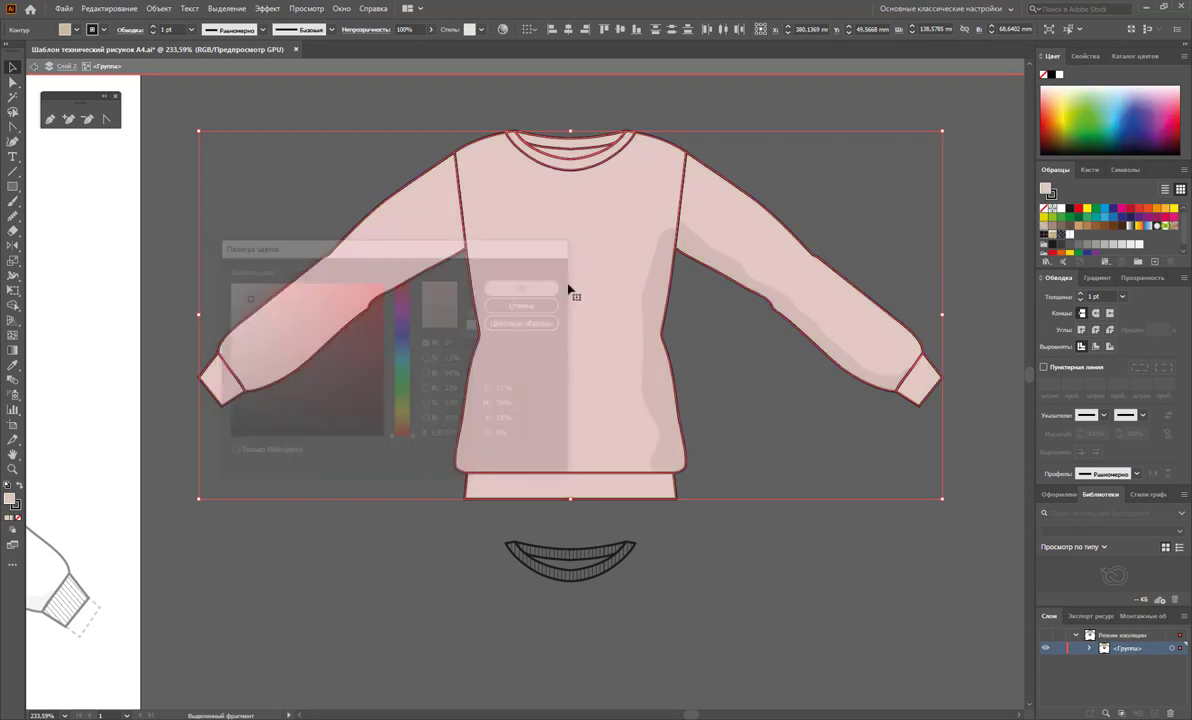
{"action": "double_click", "coordinate": [10, 497]}
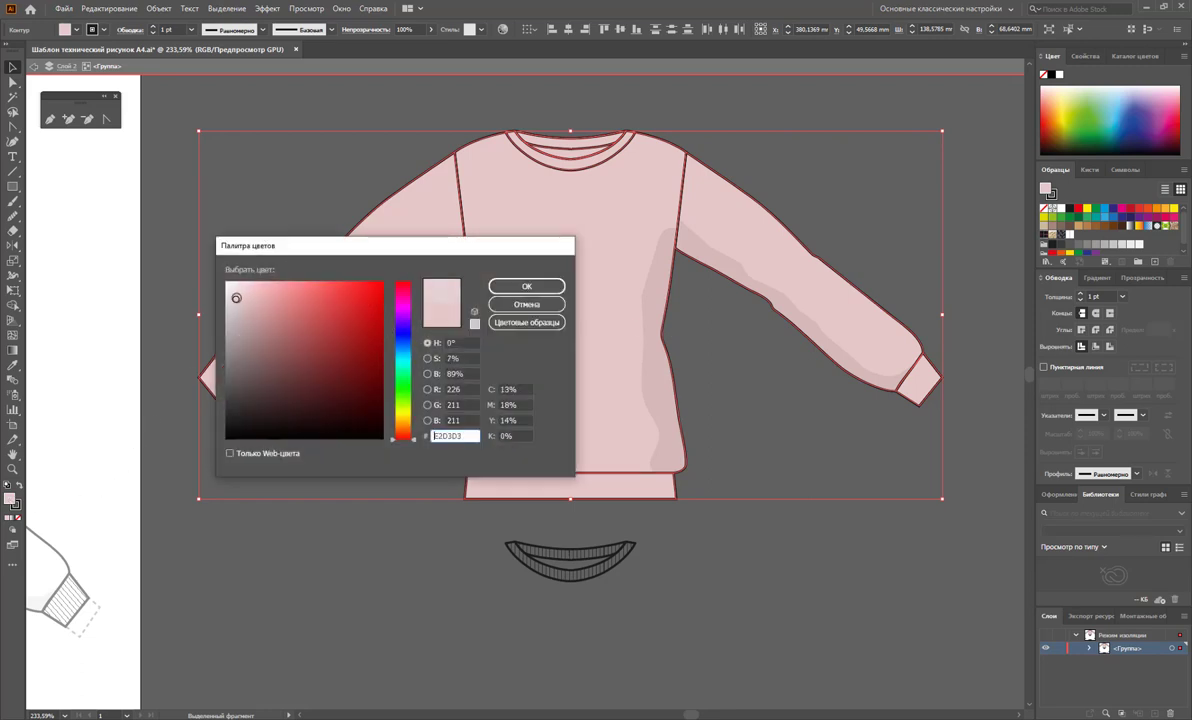
{"action": "left_click", "coordinate": [562, 288]}
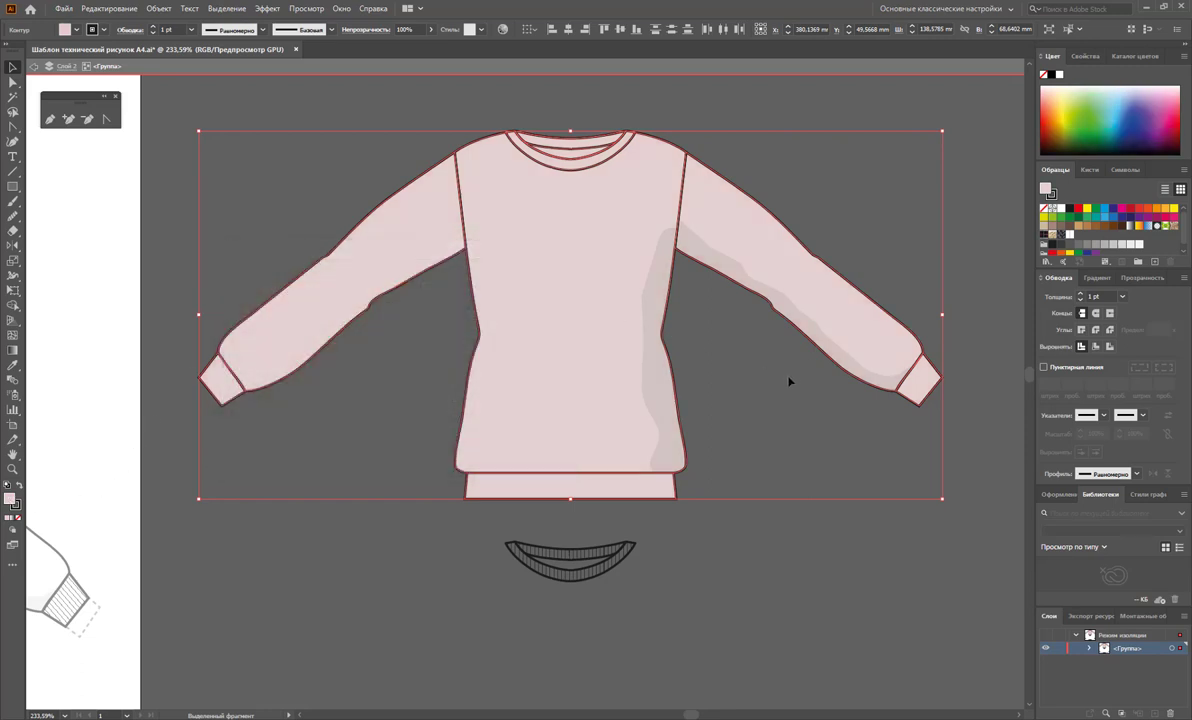
Step: Drag the ribbing pieces back up onto the sweater's neckline, cuffs and hem
{"action": "left_click", "coordinate": [790, 380]}
{"action": "scroll", "coordinate": [784, 361], "scroll_direction": "down", "scroll_amount": 3}
{"action": "scroll", "coordinate": [784, 361], "scroll_direction": "down", "scroll_amount": 3}
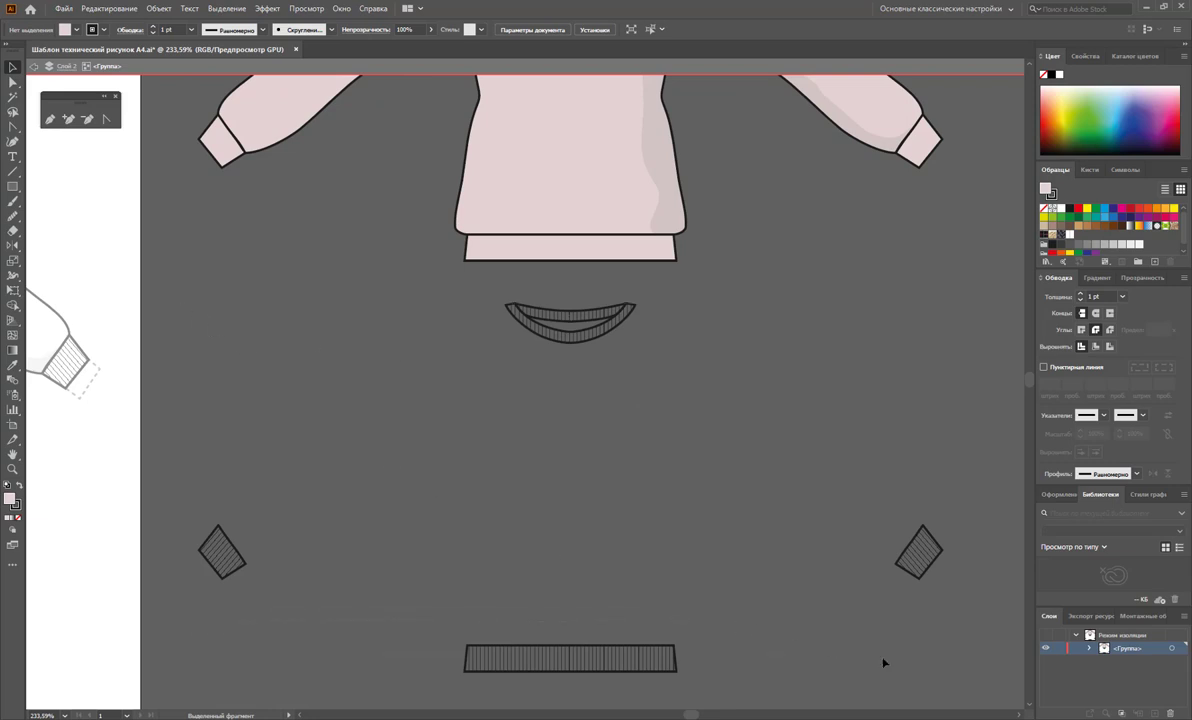
{"action": "left_click", "coordinate": [918, 552]}
{"action": "scroll", "coordinate": [851, 585], "scroll_direction": "up", "scroll_amount": 3}
{"action": "scroll", "coordinate": [612, 524], "scroll_direction": "up", "scroll_amount": 2}
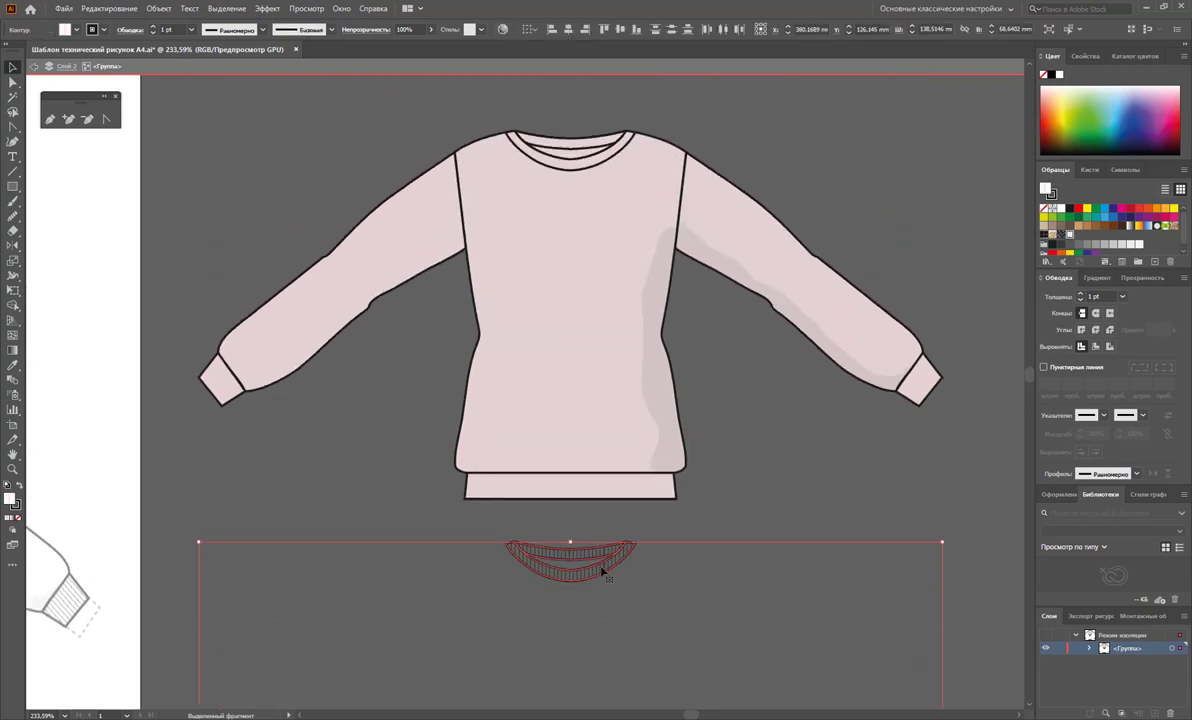
{"action": "left_click_drag", "start_coordinate": [603, 560], "coordinate": [589, 157]}
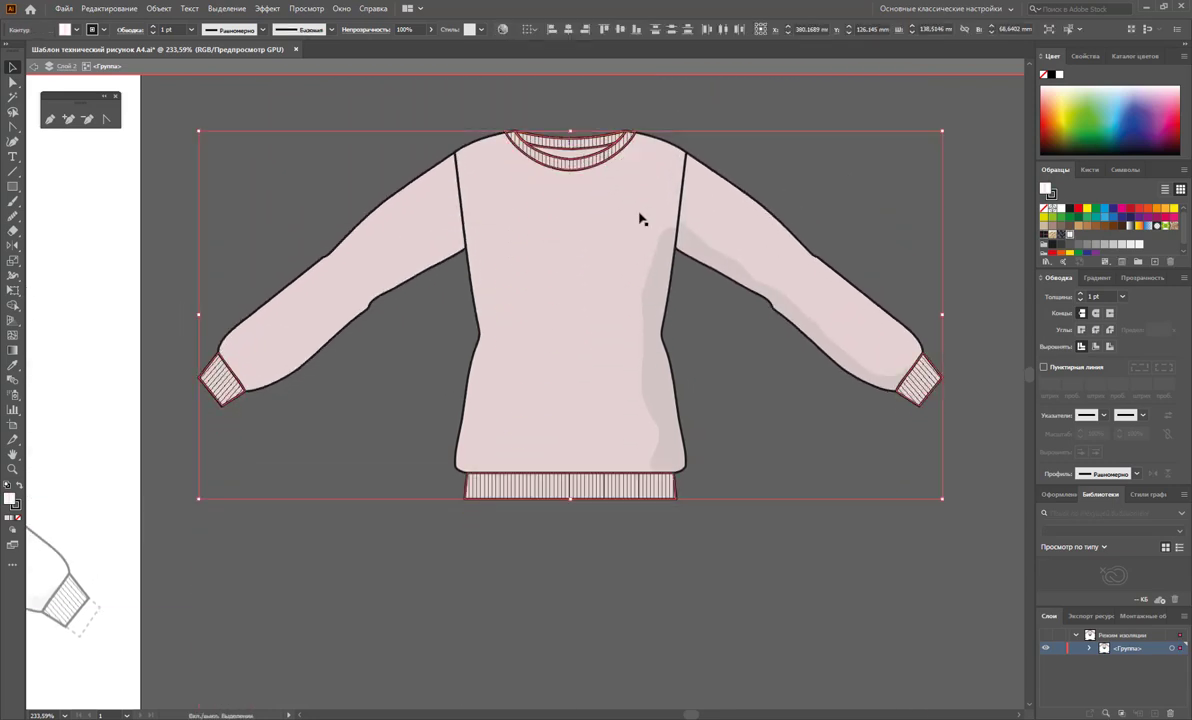
{"action": "left_click", "coordinate": [736, 417]}
{"action": "key", "text": "z"}
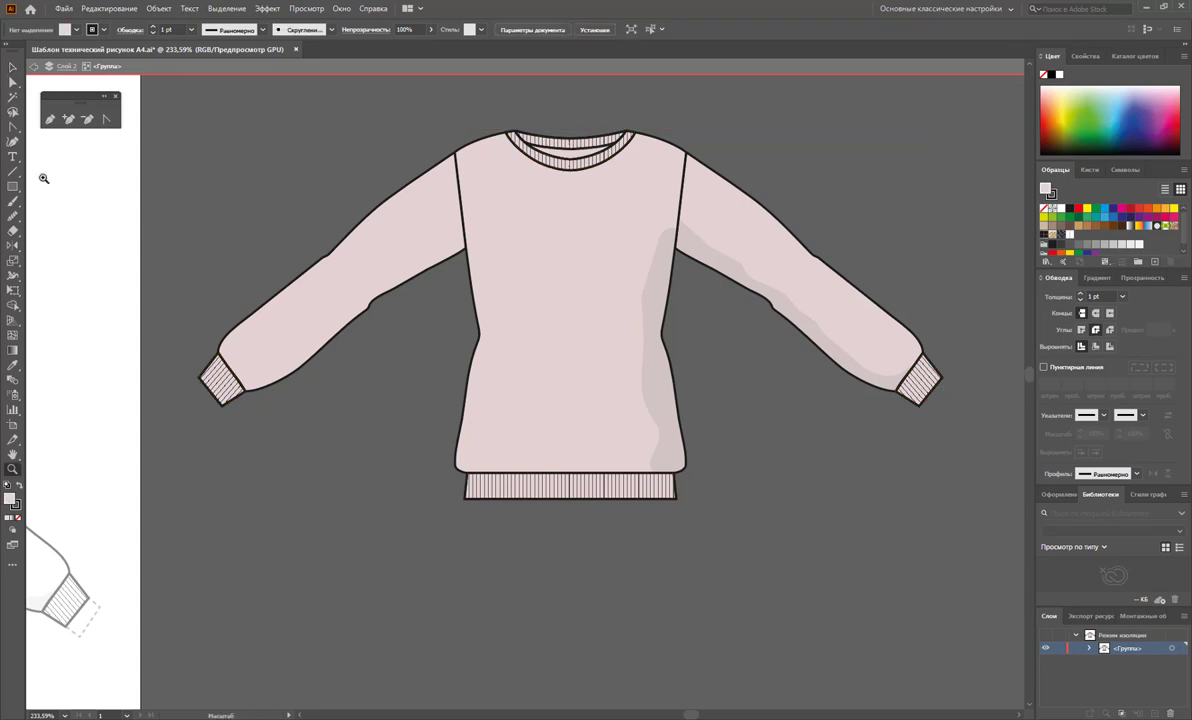
Step: Exit isolation, zoom out and Alt-drag a copy of the pink sweater below it
{"action": "key", "text": "Escape"}
{"action": "key", "text": "ctrl+minus"}
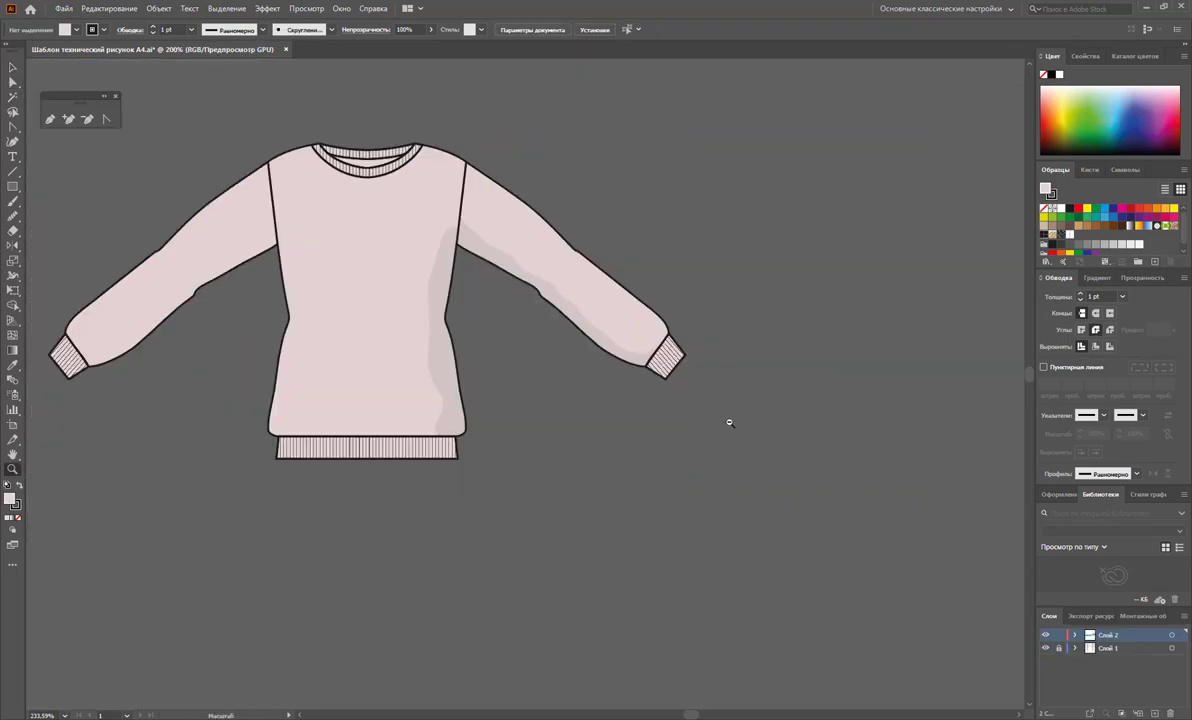
{"action": "key", "text": "ctrl+minus"}
{"action": "key", "text": "ctrl+minus"}
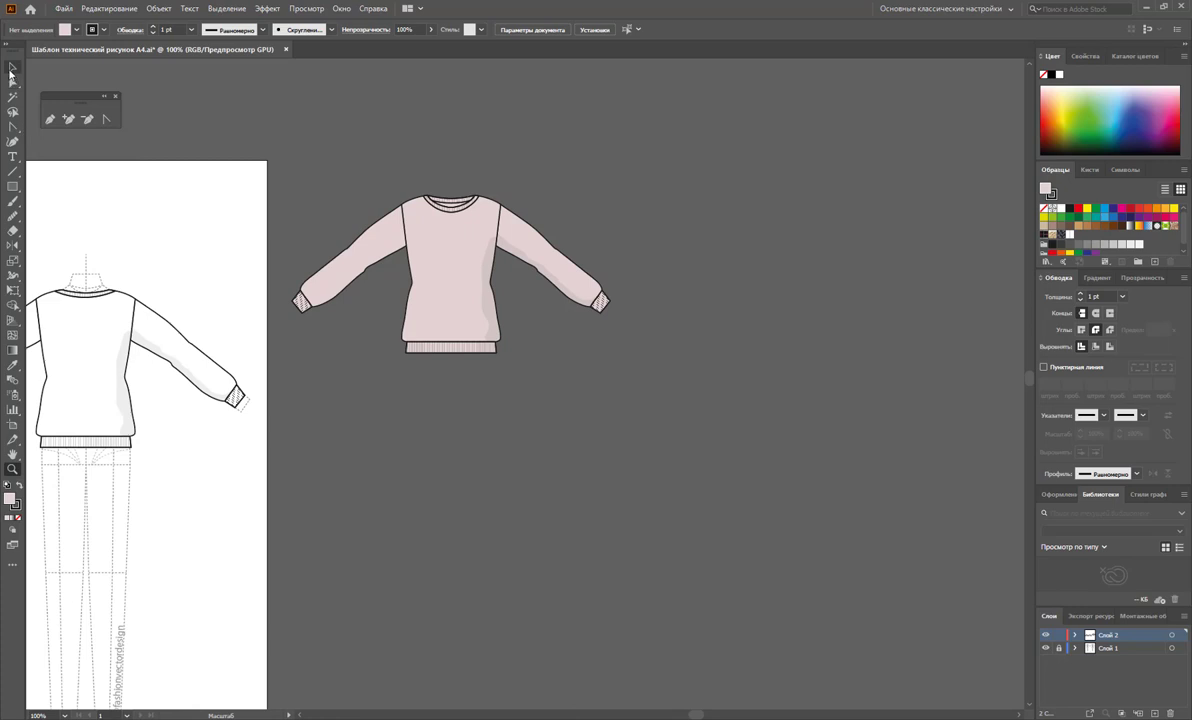
{"action": "left_click", "coordinate": [12, 67]}
{"action": "left_click_drag", "start_coordinate": [437, 291], "coordinate": [590, 441]}
{"action": "left_click", "coordinate": [776, 363]}
Step: Enter the copy's group and fill both sleeves with a darker grey swatch
{"action": "left_click", "coordinate": [597, 324]}
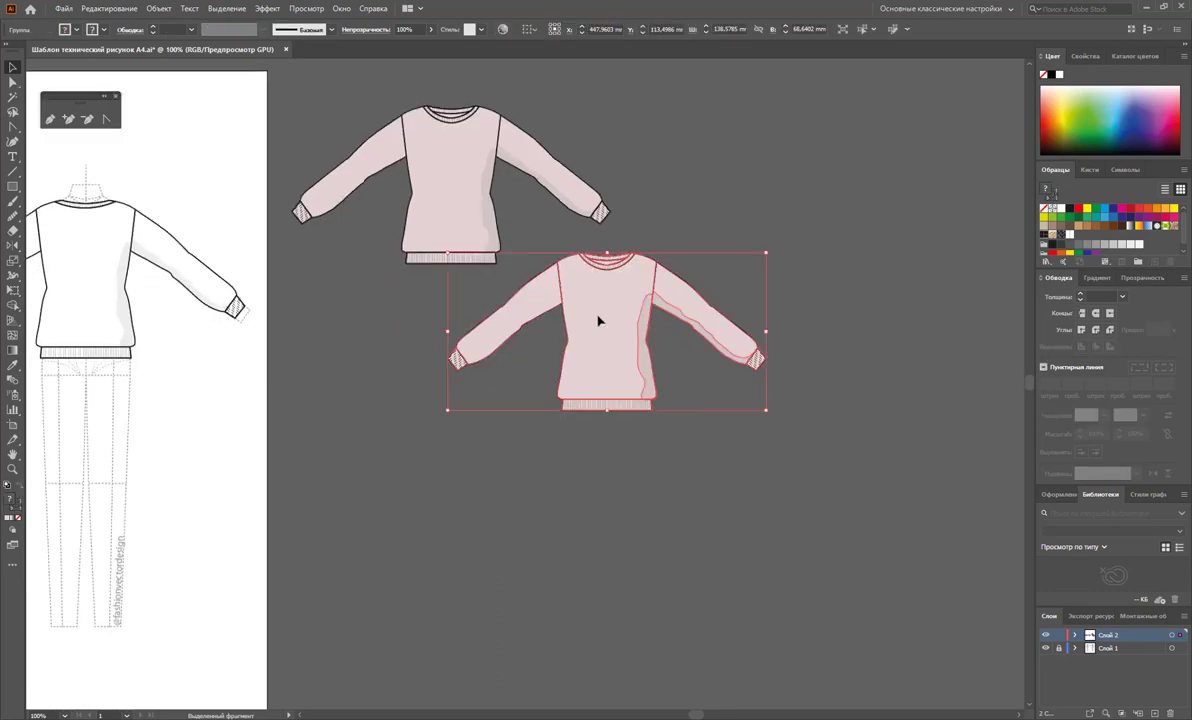
{"action": "double_click", "coordinate": [601, 322]}
{"action": "left_click", "coordinate": [596, 320]}
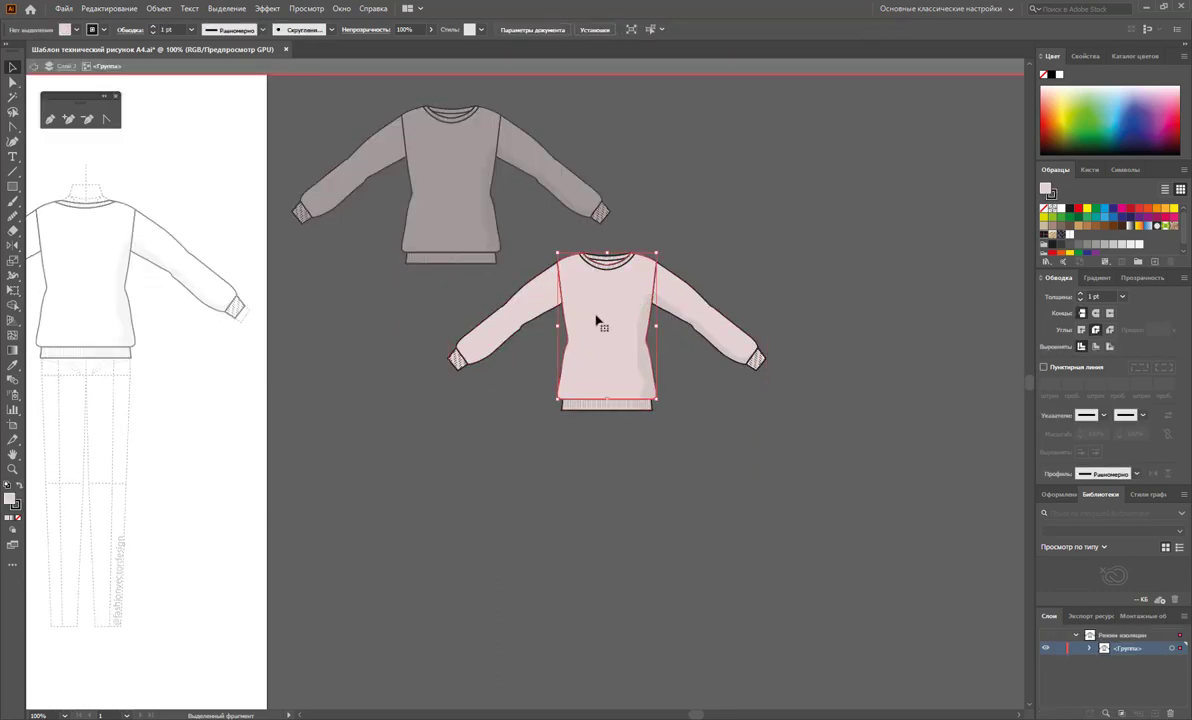
{"action": "left_click", "coordinate": [700, 317]}
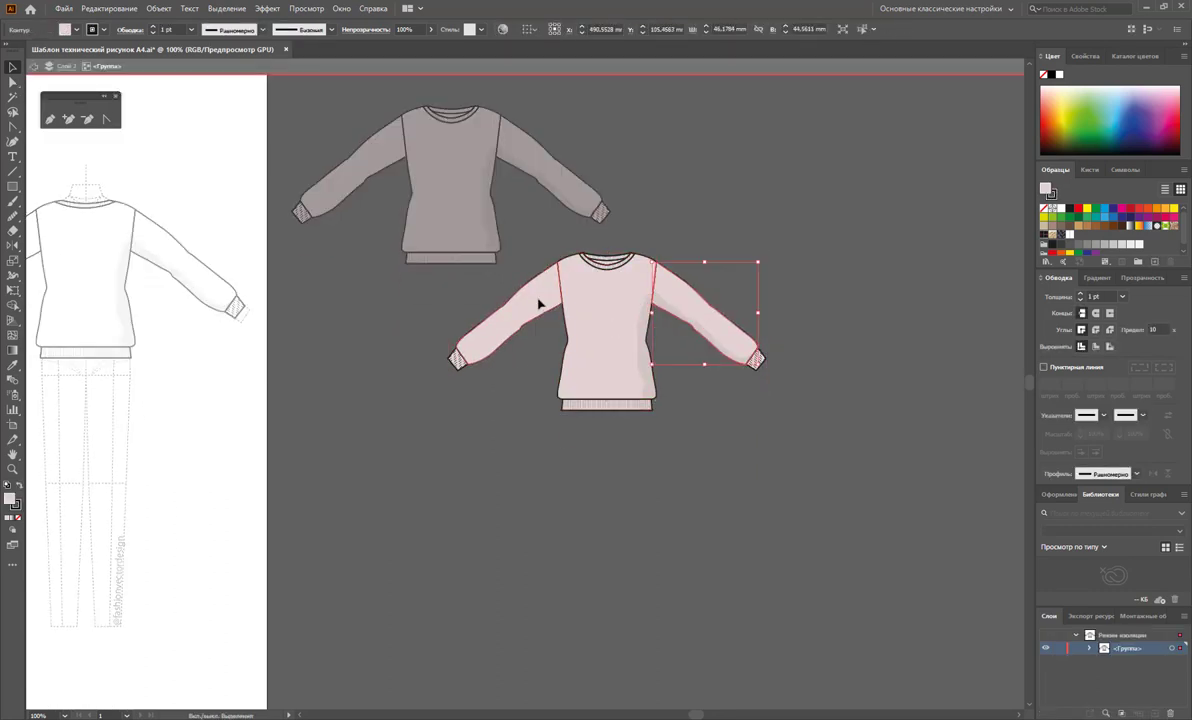
{"action": "left_click", "coordinate": [537, 300], "text": "shift"}
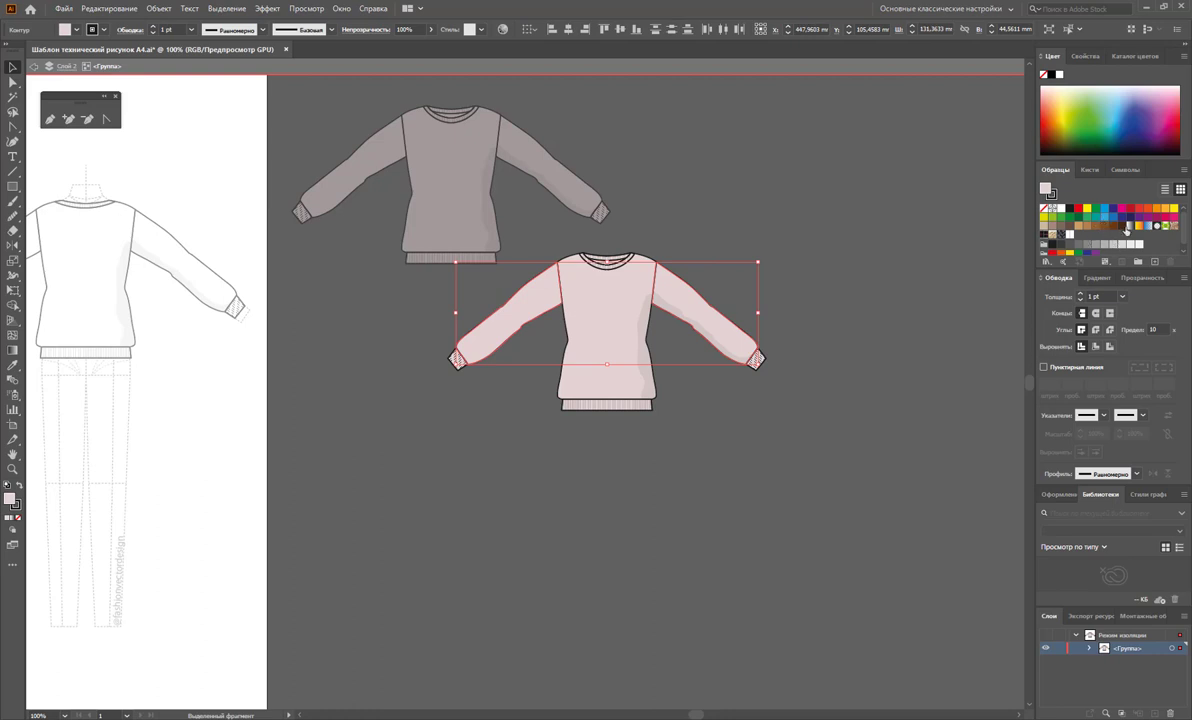
{"action": "left_click", "coordinate": [1139, 221]}
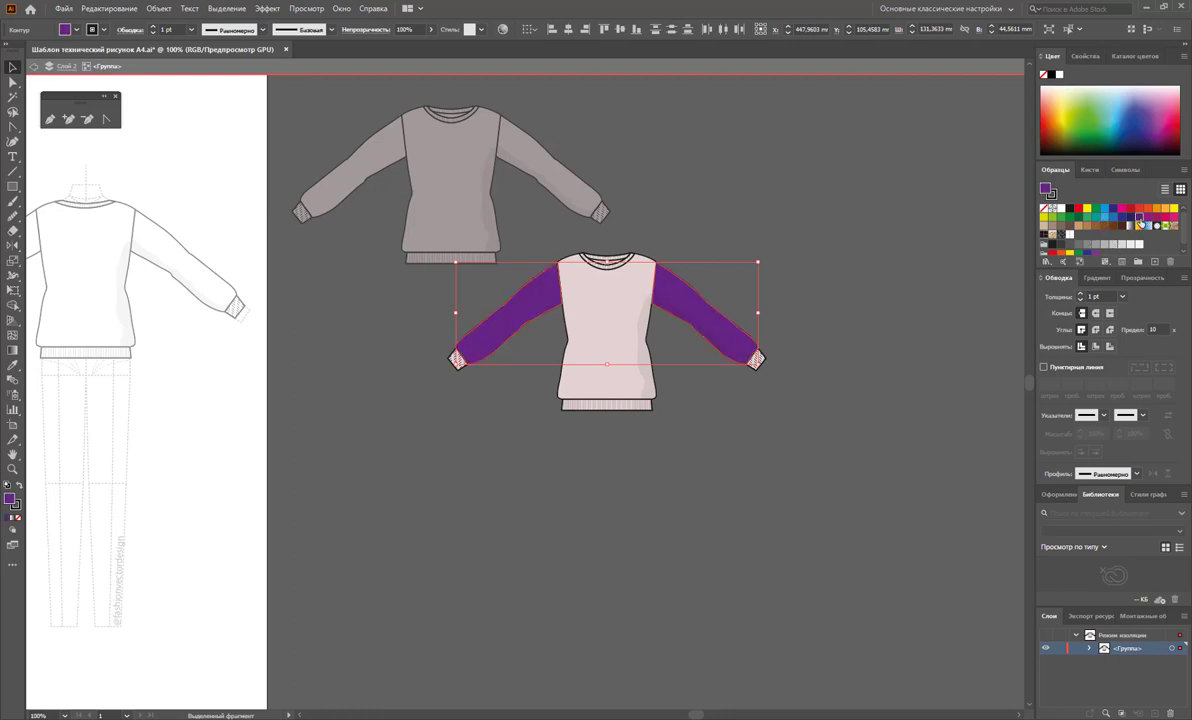
{"action": "left_click", "coordinate": [1110, 244]}
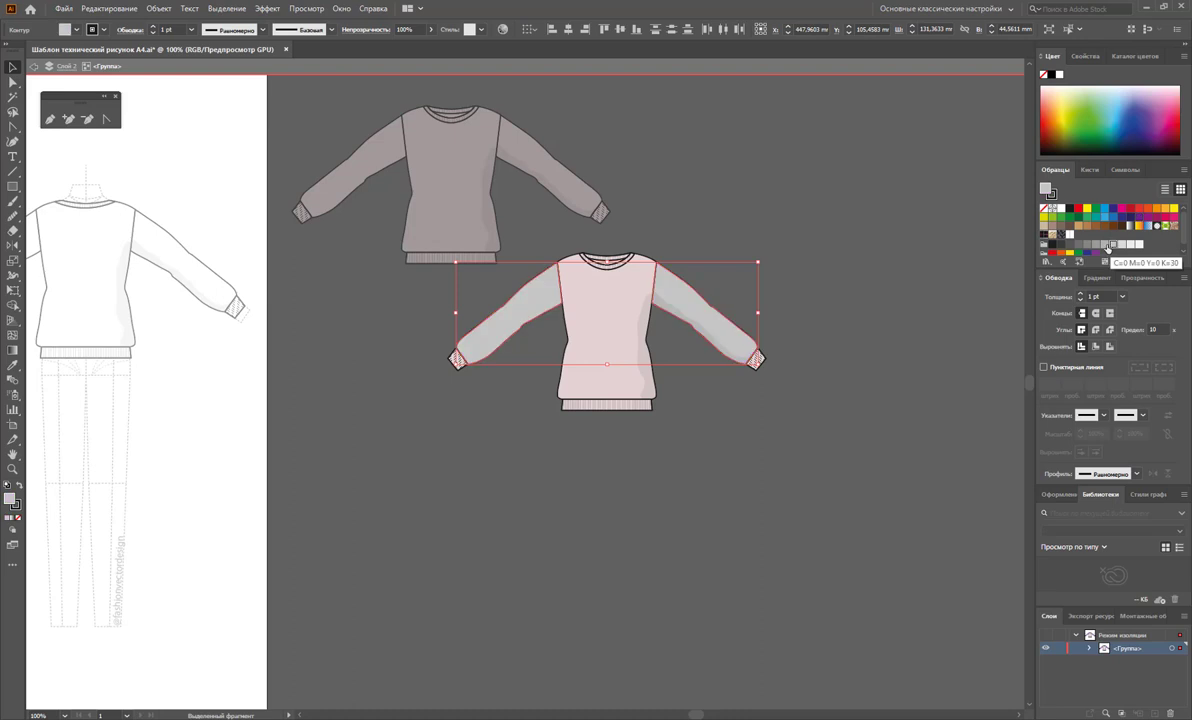
{"action": "left_click", "coordinate": [1078, 244]}
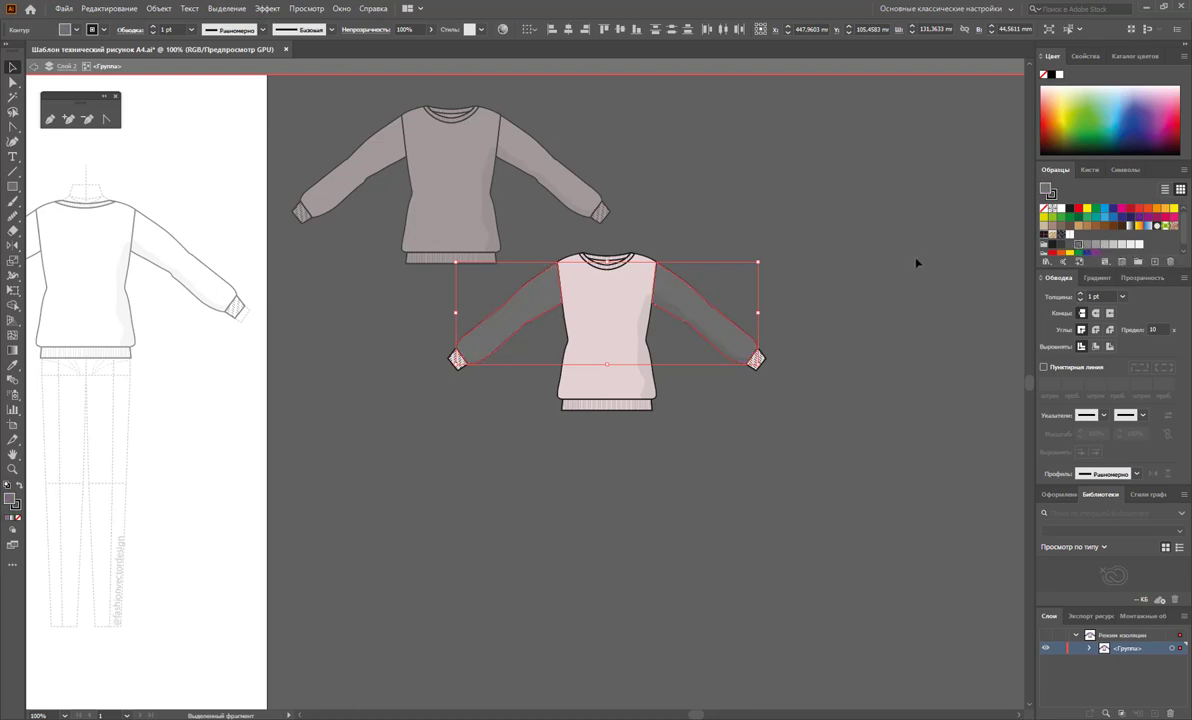
Step: Move the copy's ribbed neckband, hem and cuffs below the sweater
{"action": "left_click", "coordinate": [626, 259]}
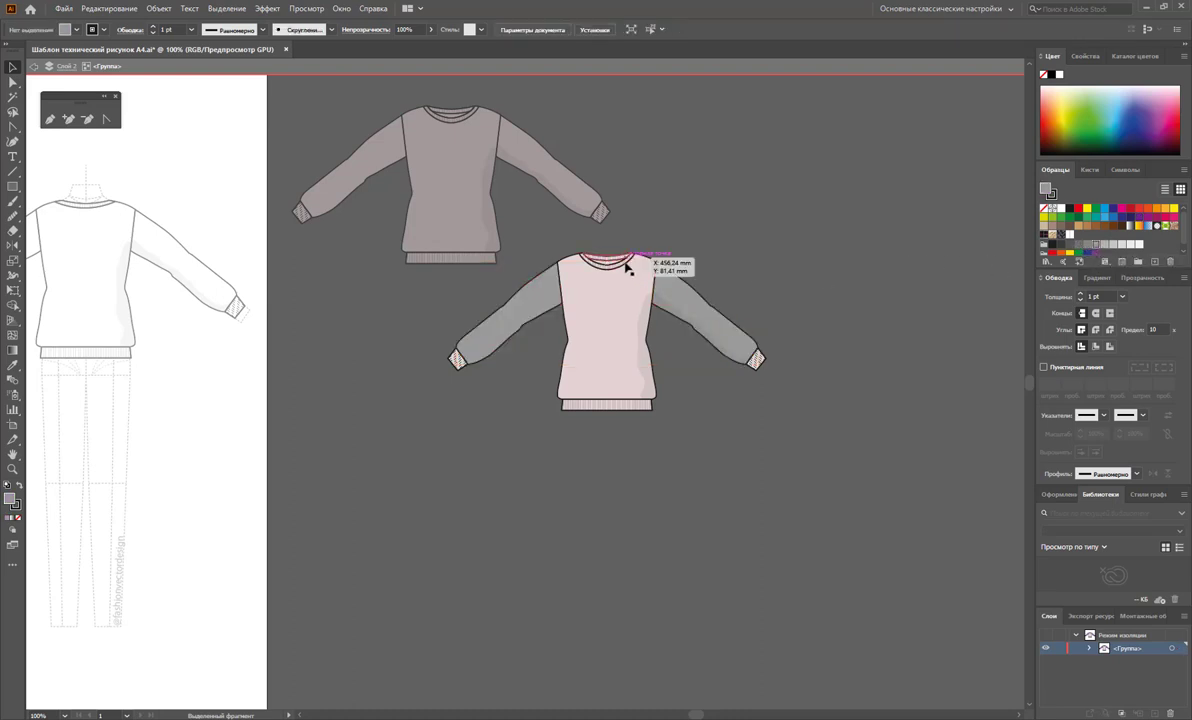
{"action": "left_click", "coordinate": [620, 266], "text": "shift"}
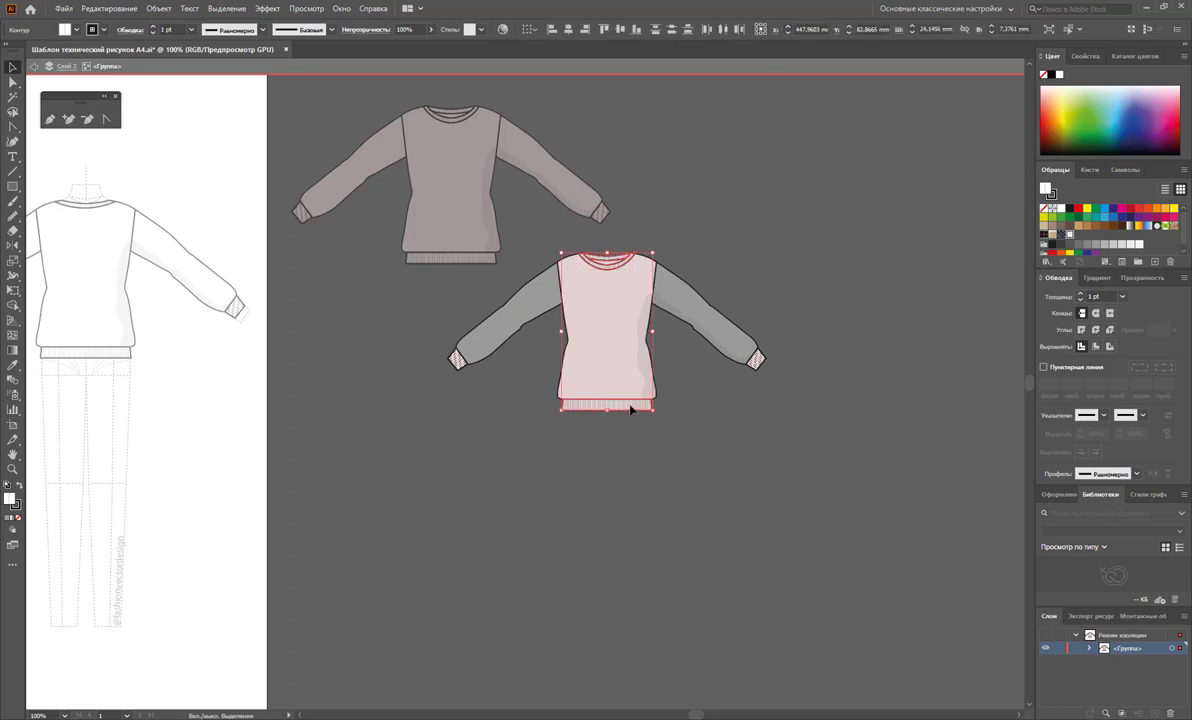
{"action": "left_click", "coordinate": [706, 334], "text": "shift"}
{"action": "left_click_drag", "start_coordinate": [458, 368], "coordinate": [450, 595]}
Step: Eyedropper the sleeves' grey onto the plain neckline, hem and both cuffs
{"action": "left_click", "coordinate": [609, 264]}
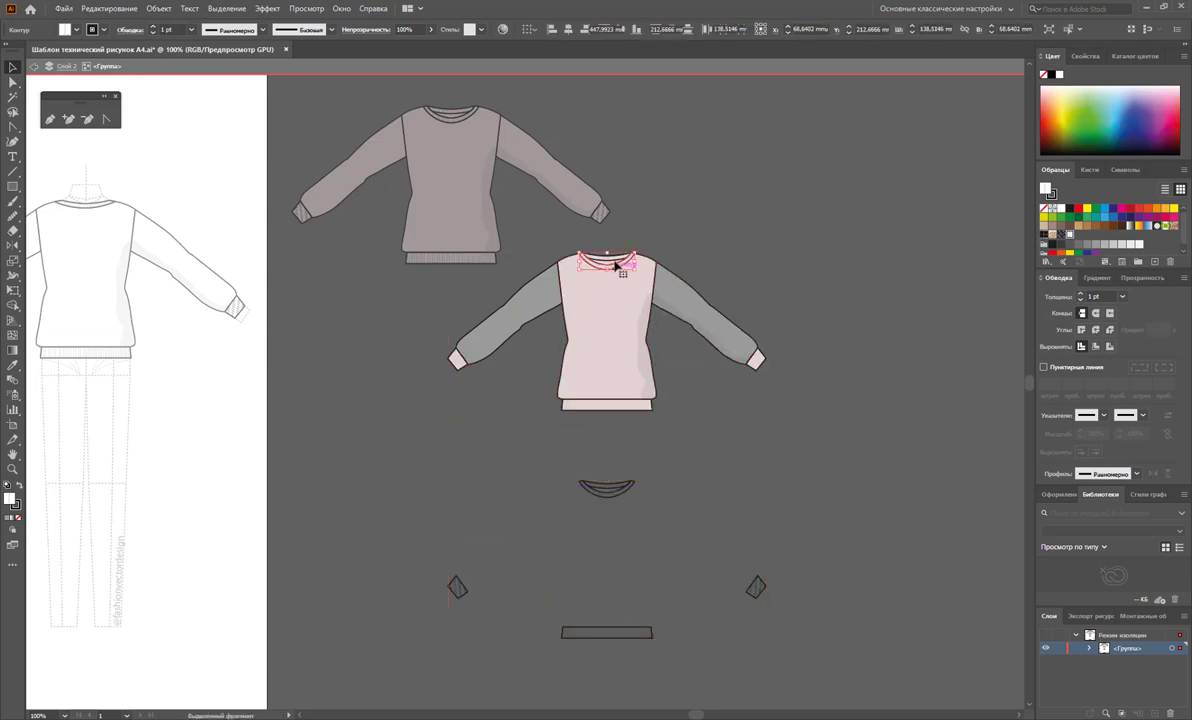
{"action": "left_click", "coordinate": [627, 412], "text": "shift"}
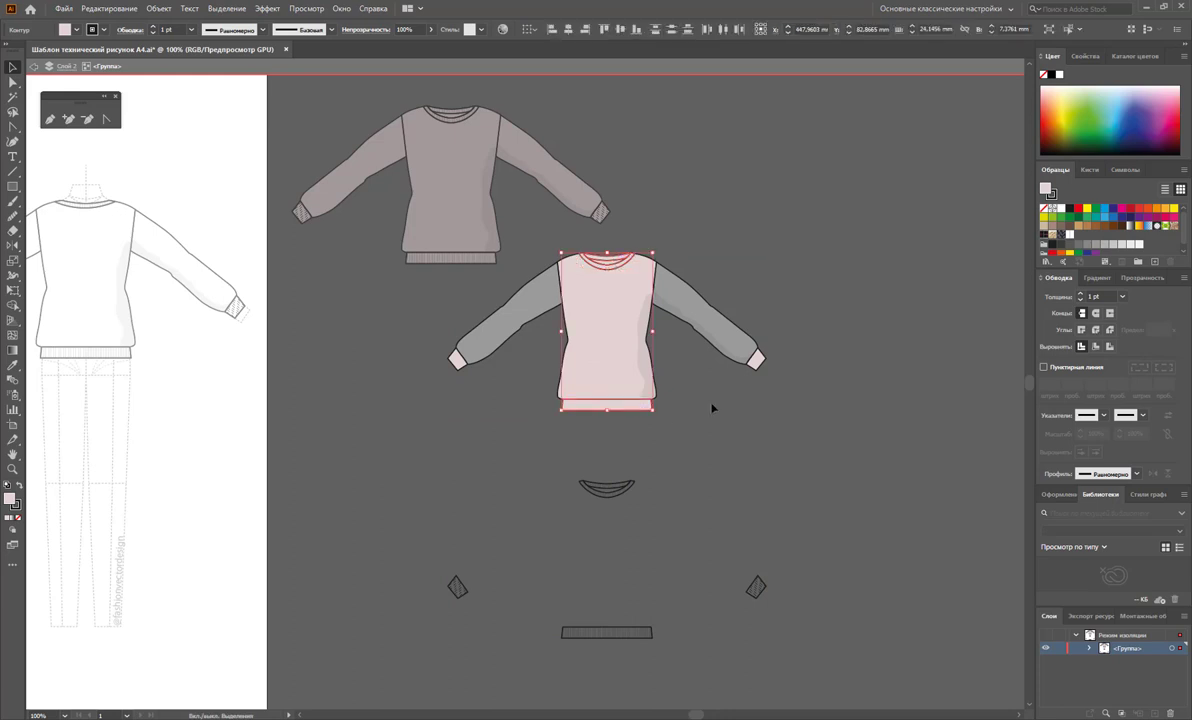
{"action": "left_click", "coordinate": [704, 335], "text": "shift"}
{"action": "left_click", "coordinate": [457, 364], "text": "shift"}
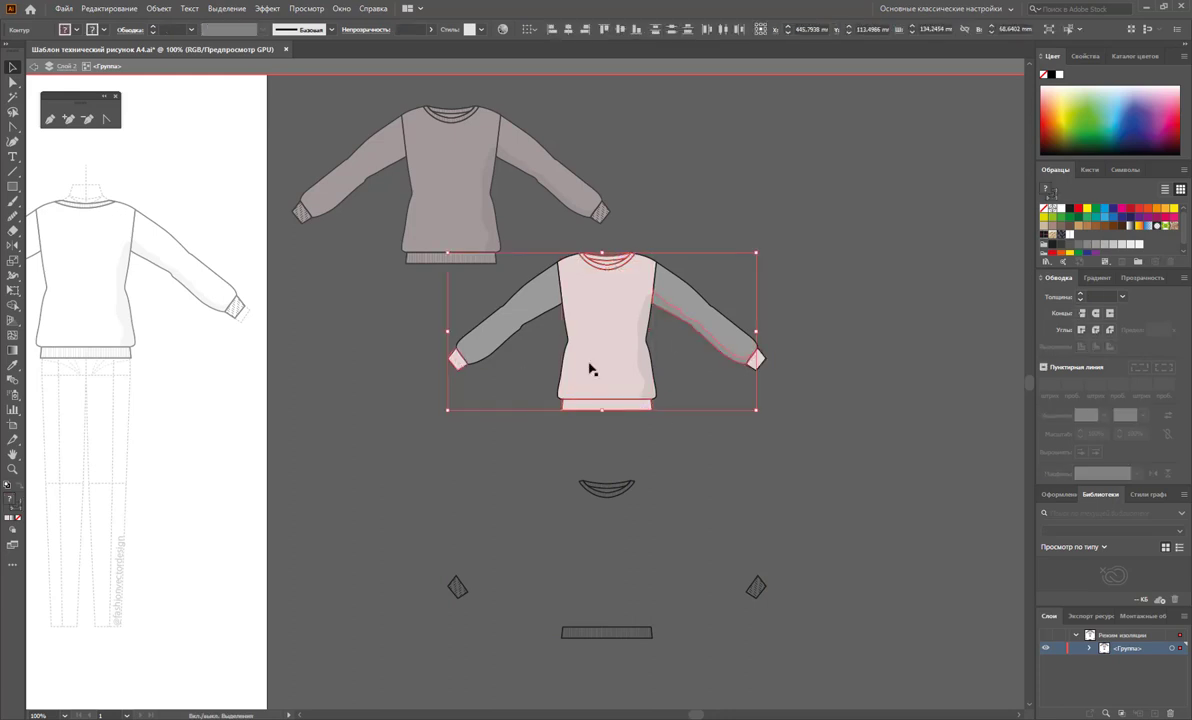
{"action": "left_click", "coordinate": [746, 348], "text": "shift"}
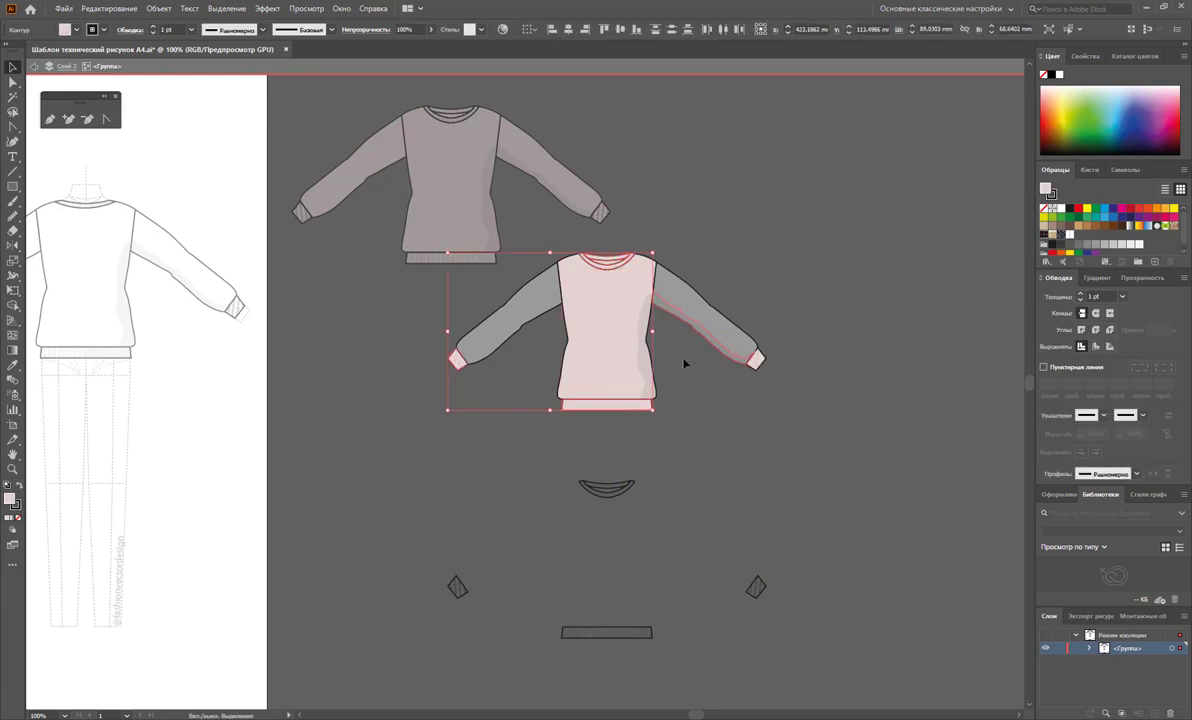
{"action": "left_click", "coordinate": [756, 360], "text": "shift"}
{"action": "left_click", "coordinate": [13, 365]}
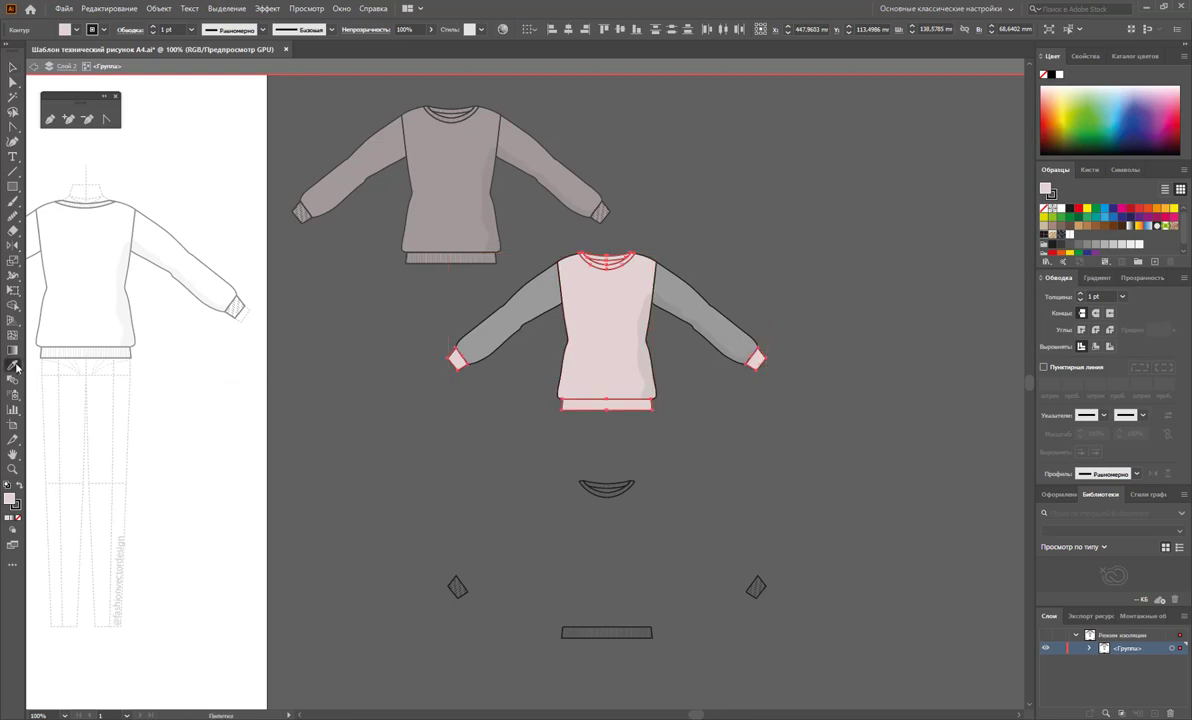
{"action": "left_click", "coordinate": [540, 346]}
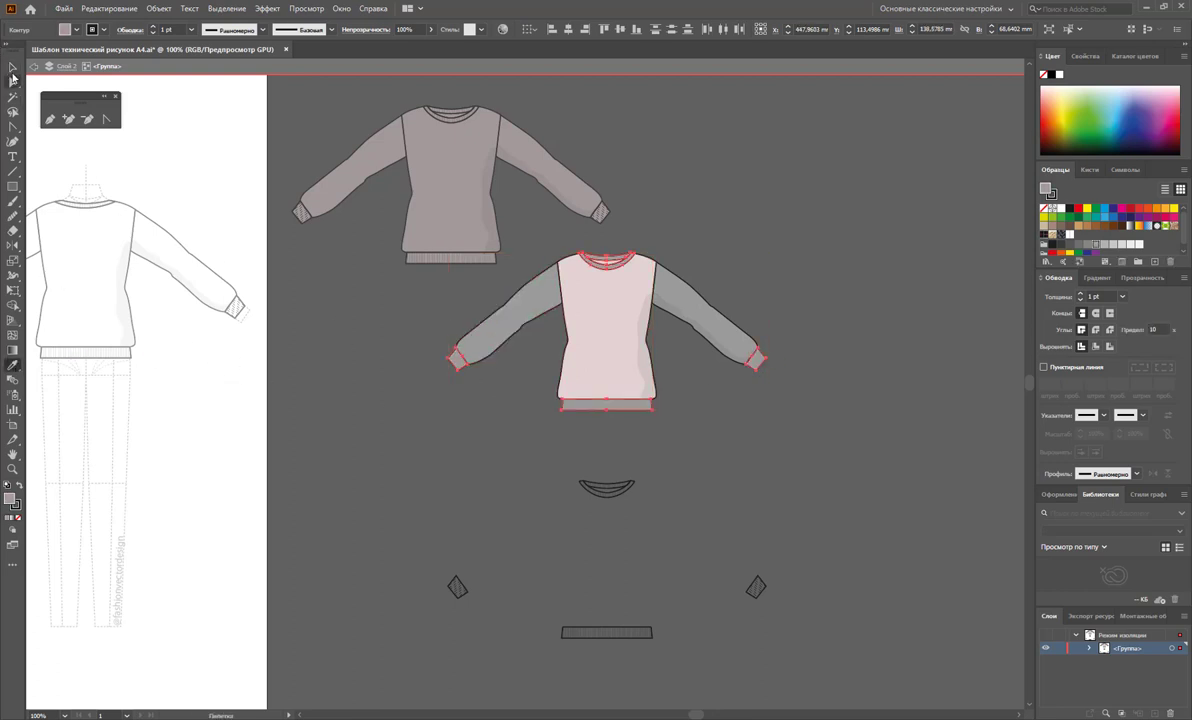
Step: Test the body pink on the sleeves, undo it, then select the ribbing pieces
{"action": "left_click", "coordinate": [13, 67]}
{"action": "left_click", "coordinate": [742, 442]}
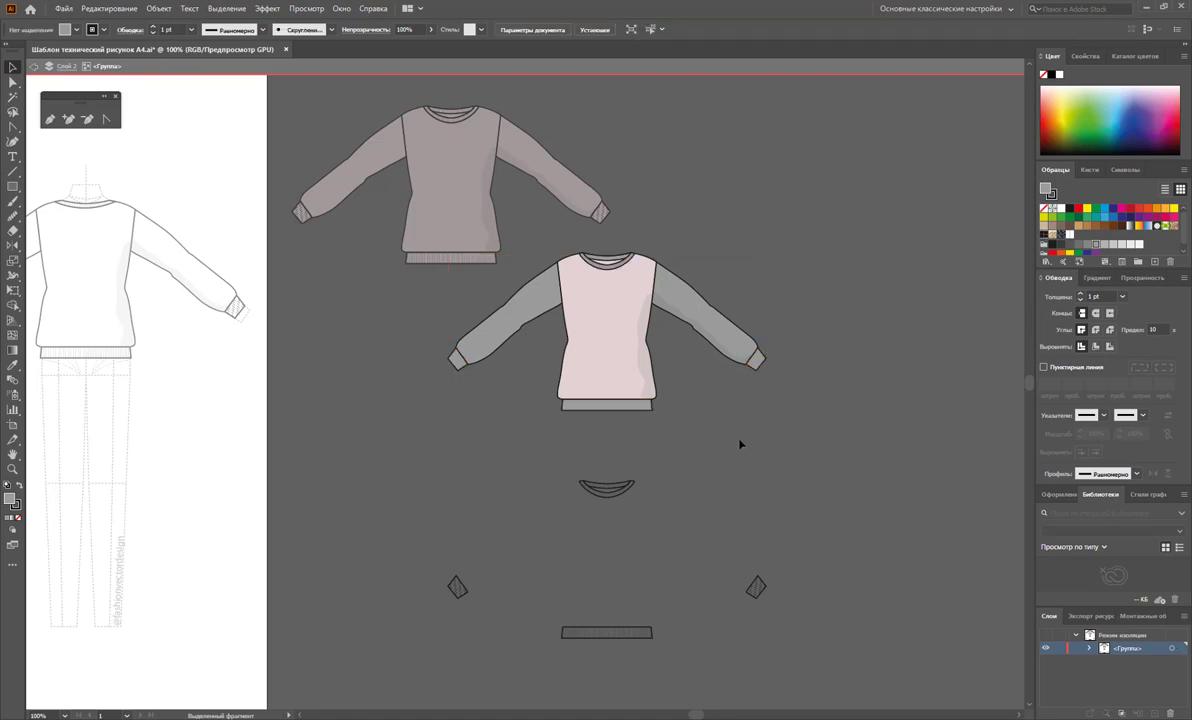
{"action": "left_click", "coordinate": [718, 327]}
{"action": "left_click", "coordinate": [513, 313], "text": "shift"}
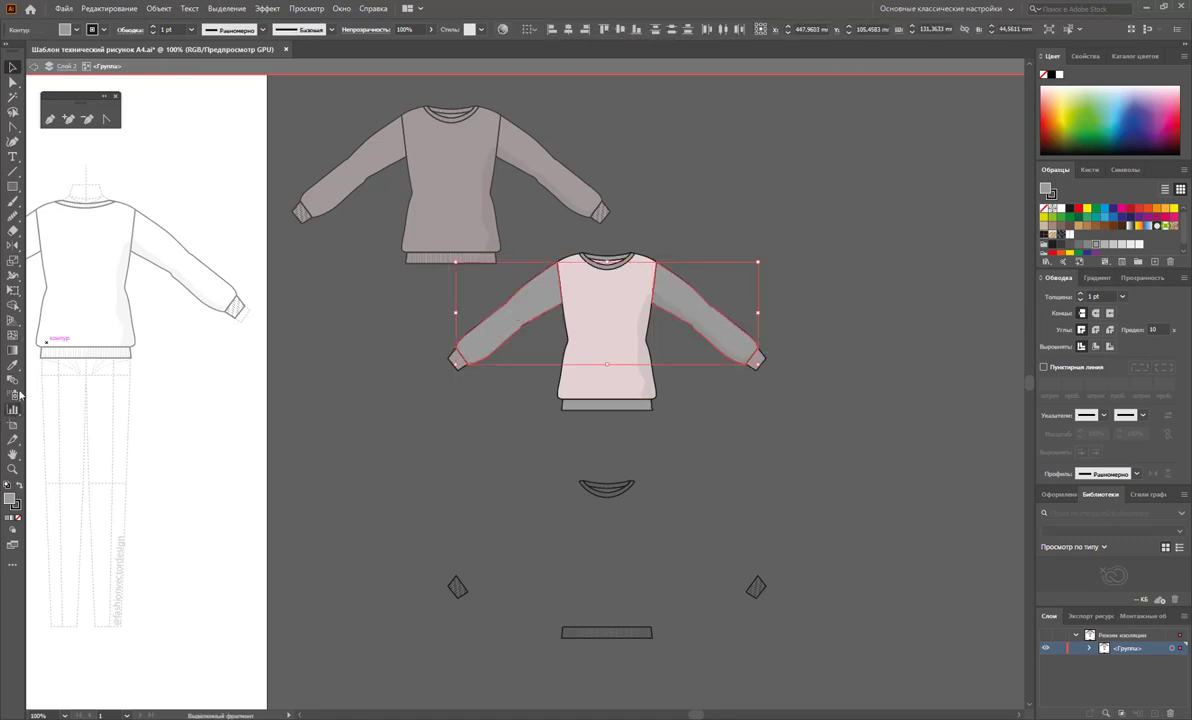
{"action": "left_click", "coordinate": [13, 365]}
{"action": "left_click", "coordinate": [565, 285]}
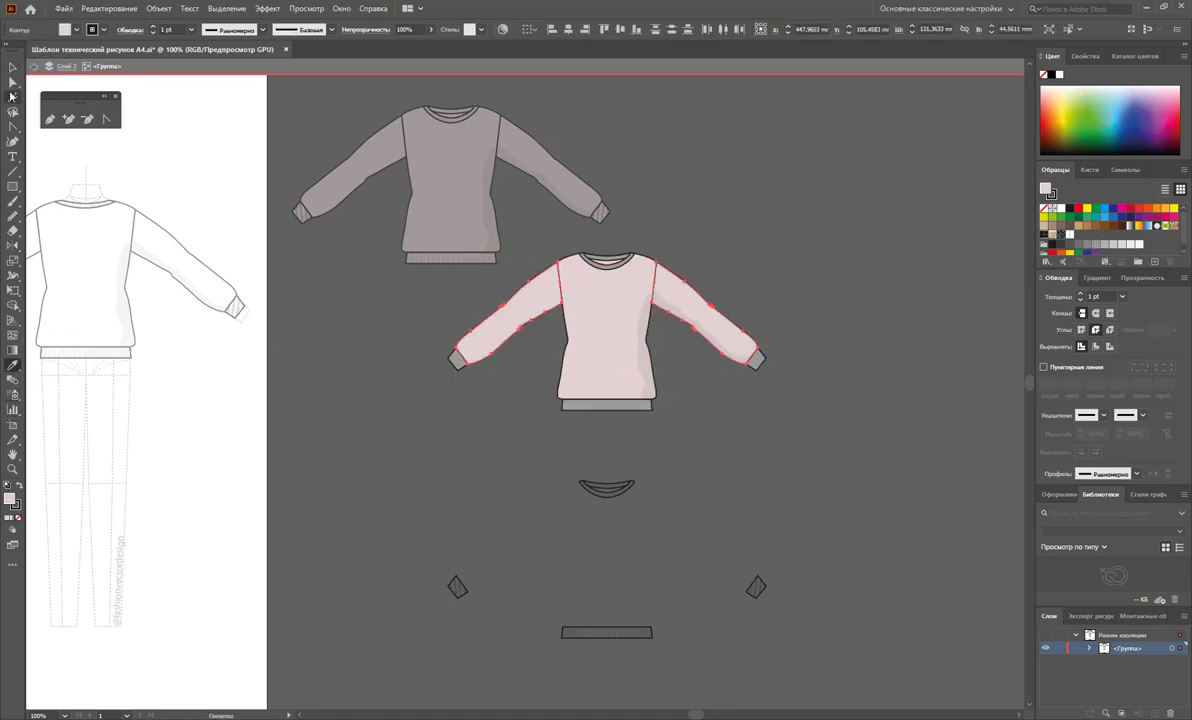
{"action": "left_click", "coordinate": [12, 67]}
{"action": "key", "text": "ctrl+z"}
{"action": "left_click", "coordinate": [548, 535]}
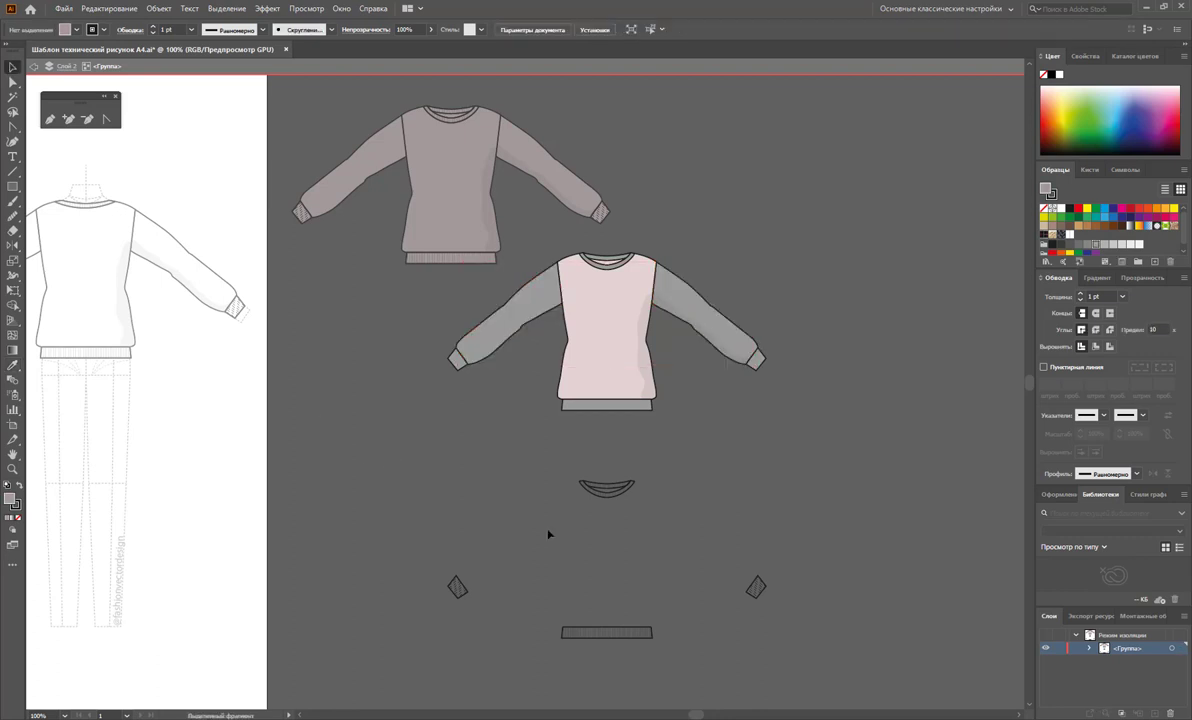
{"action": "left_click_drag", "start_coordinate": [423, 494], "coordinate": [775, 650]}
Step: Put the ribbing back on the sweater and place a grey-sleeved copy below the other two
{"action": "left_click_drag", "start_coordinate": [630, 490], "coordinate": [634, 272]}
{"action": "left_click", "coordinate": [713, 428]}
{"action": "double_click", "coordinate": [713, 428]}
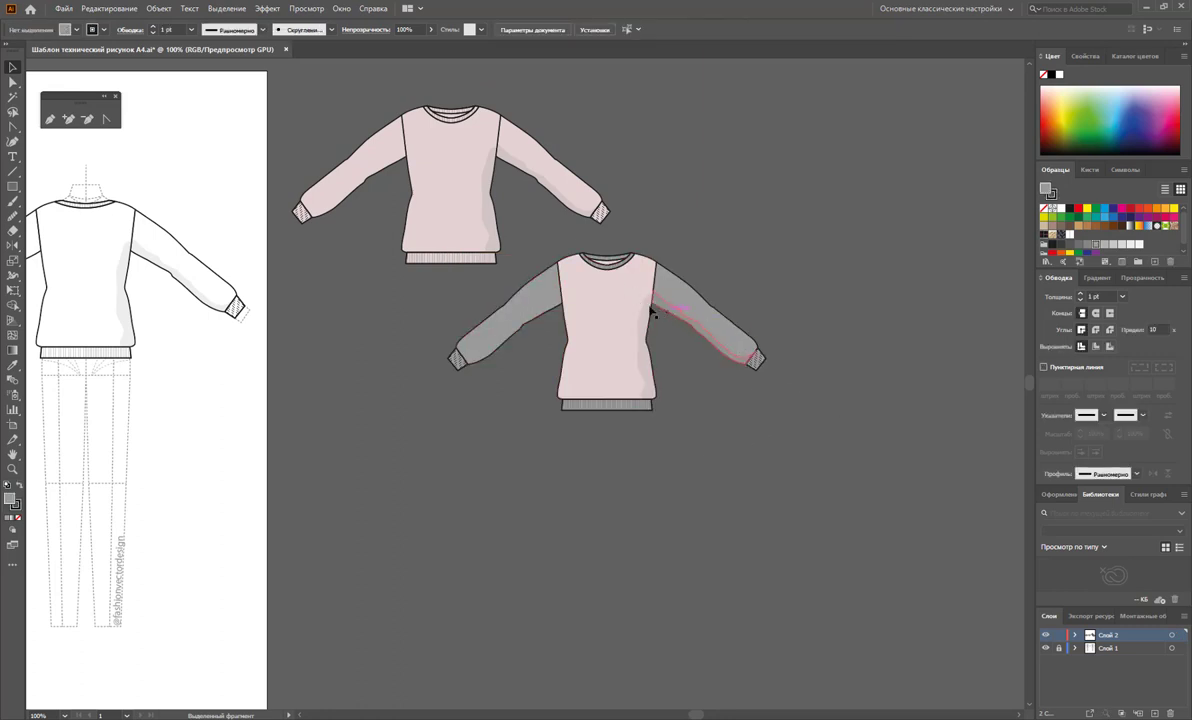
{"action": "left_click", "coordinate": [598, 314]}
{"action": "left_click_drag", "start_coordinate": [598, 314], "coordinate": [447, 481]}
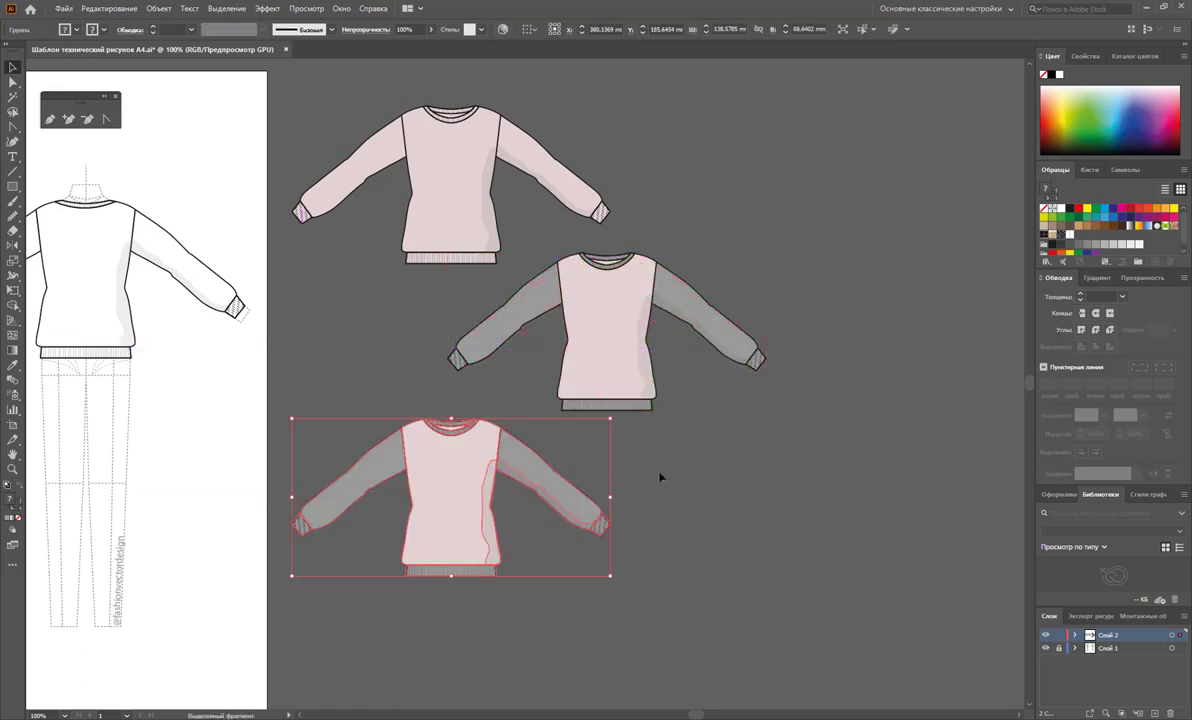
{"action": "left_click", "coordinate": [660, 479]}
Step: Fill the bottom sweater's body with the dark knit pattern
{"action": "left_click", "coordinate": [460, 481]}
{"action": "left_click", "coordinate": [13, 82]}
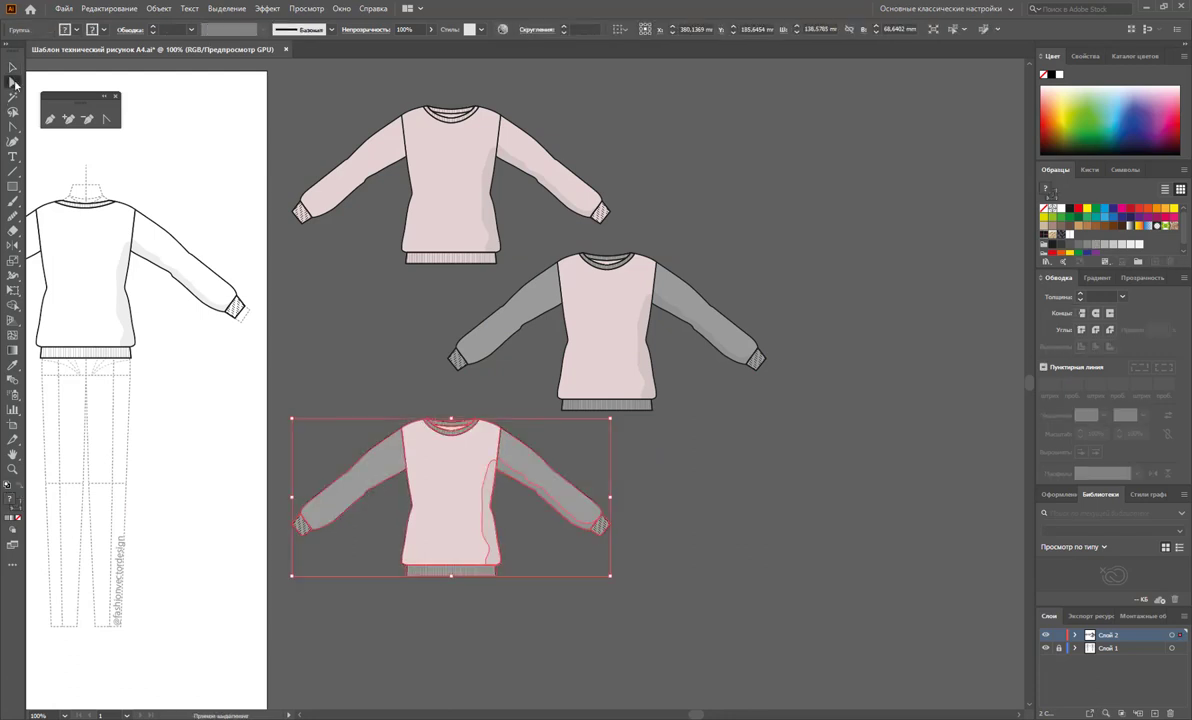
{"action": "left_click", "coordinate": [452, 486]}
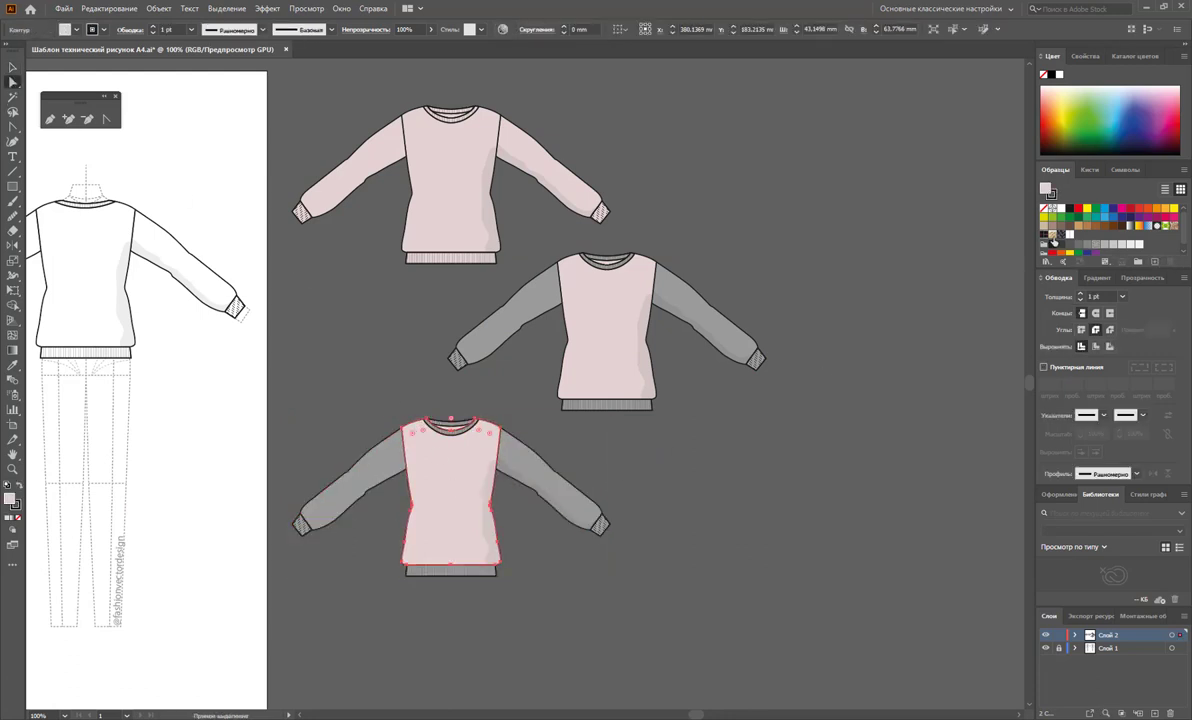
{"action": "left_click", "coordinate": [1053, 234]}
{"action": "left_click", "coordinate": [1063, 234]}
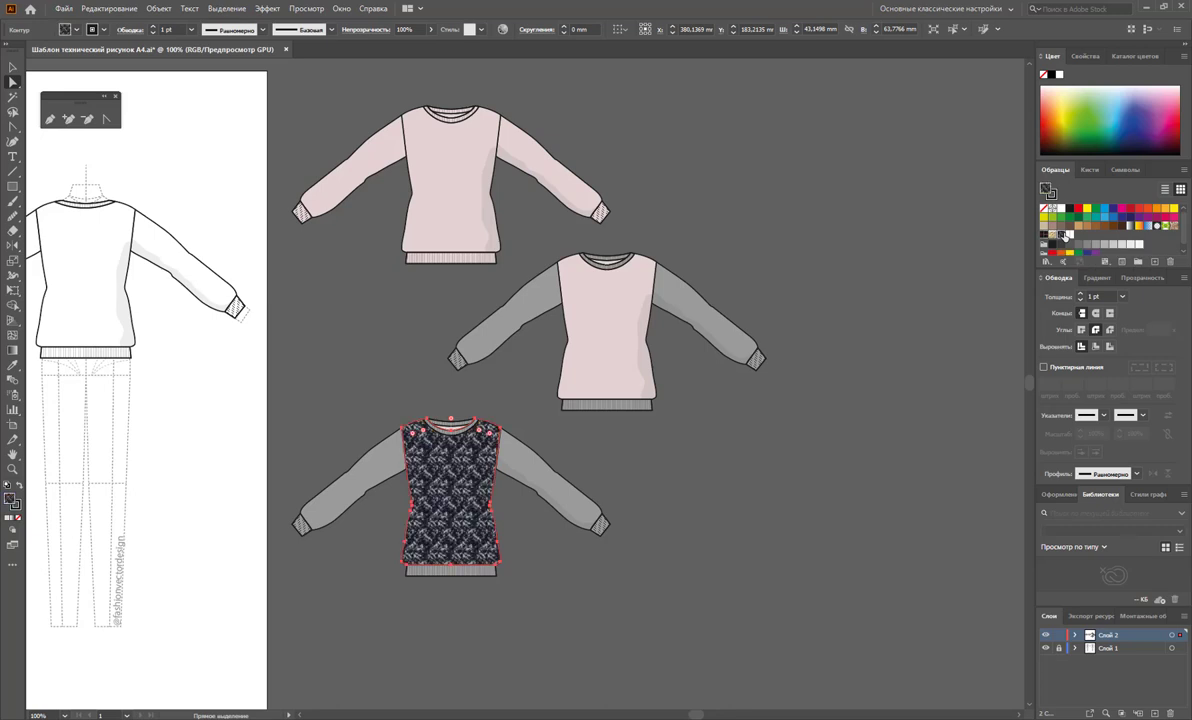
{"action": "left_click", "coordinate": [781, 505]}
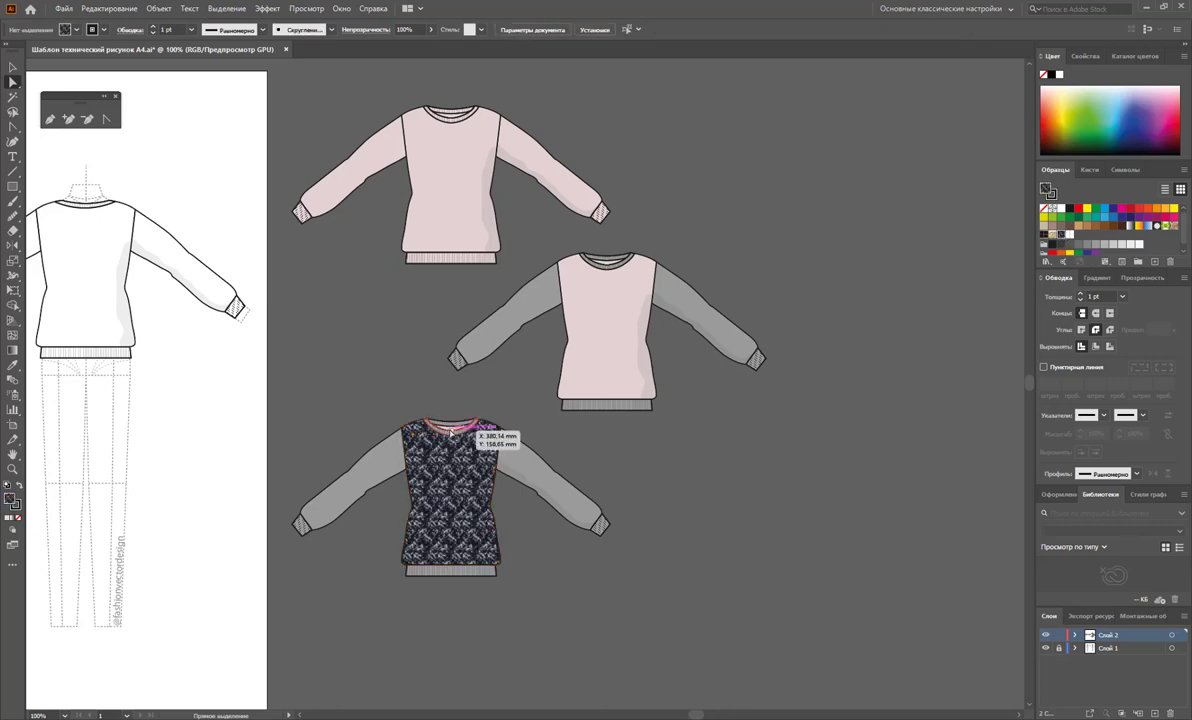
{"action": "left_click", "coordinate": [12, 469]}
{"action": "left_click_drag", "start_coordinate": [469, 465], "coordinate": [112, 326]}
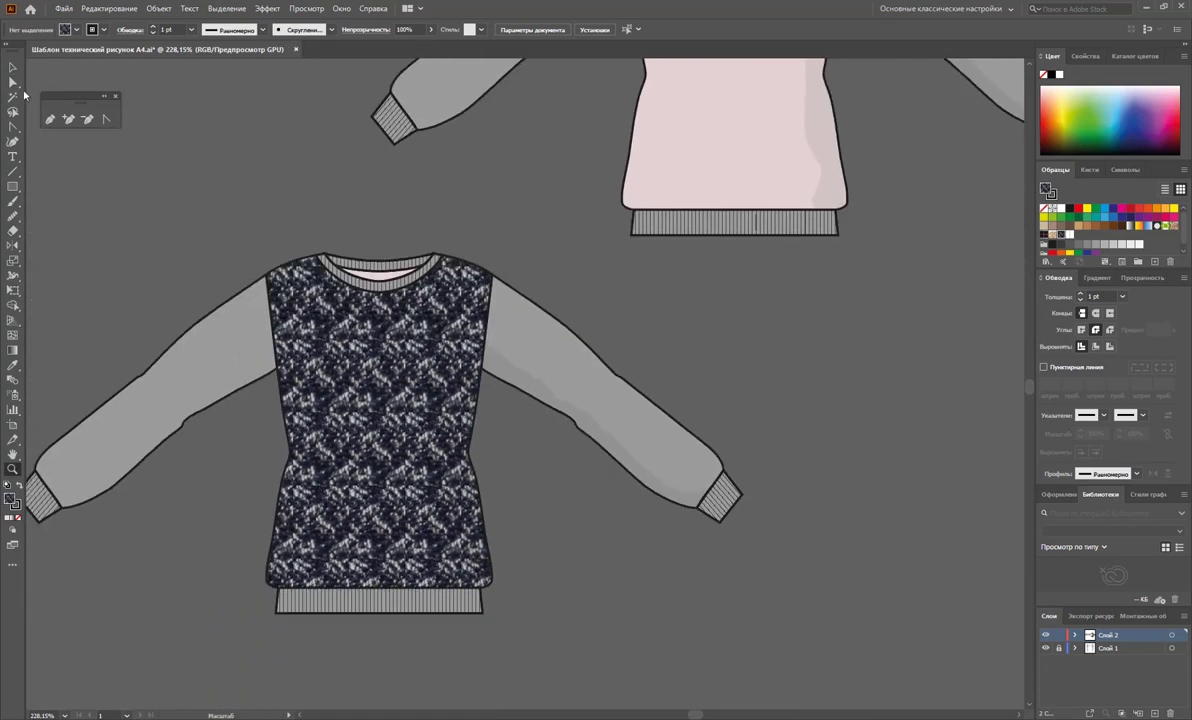
Step: Fill both sleeves of the bottom sweater with the dark knit pattern
{"action": "left_click", "coordinate": [12, 82]}
{"action": "left_click", "coordinate": [350, 258]}
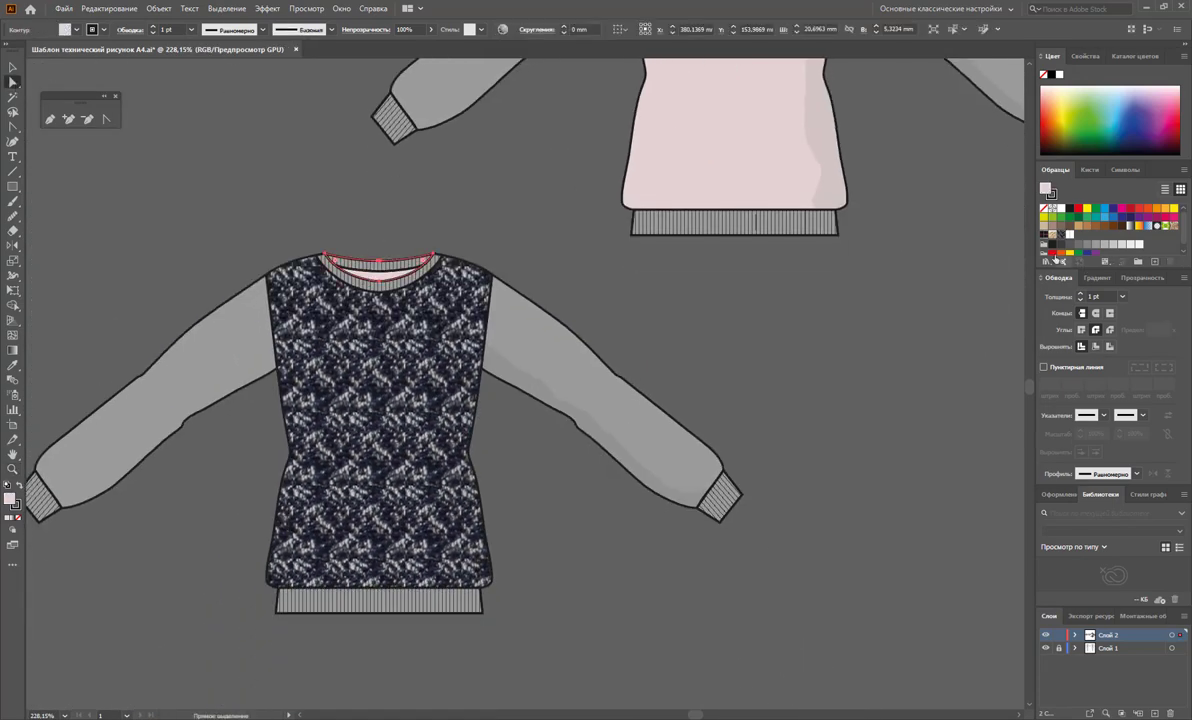
{"action": "left_click", "coordinate": [966, 269]}
{"action": "left_click", "coordinate": [575, 420]}
{"action": "left_click", "coordinate": [192, 364], "text": "shift"}
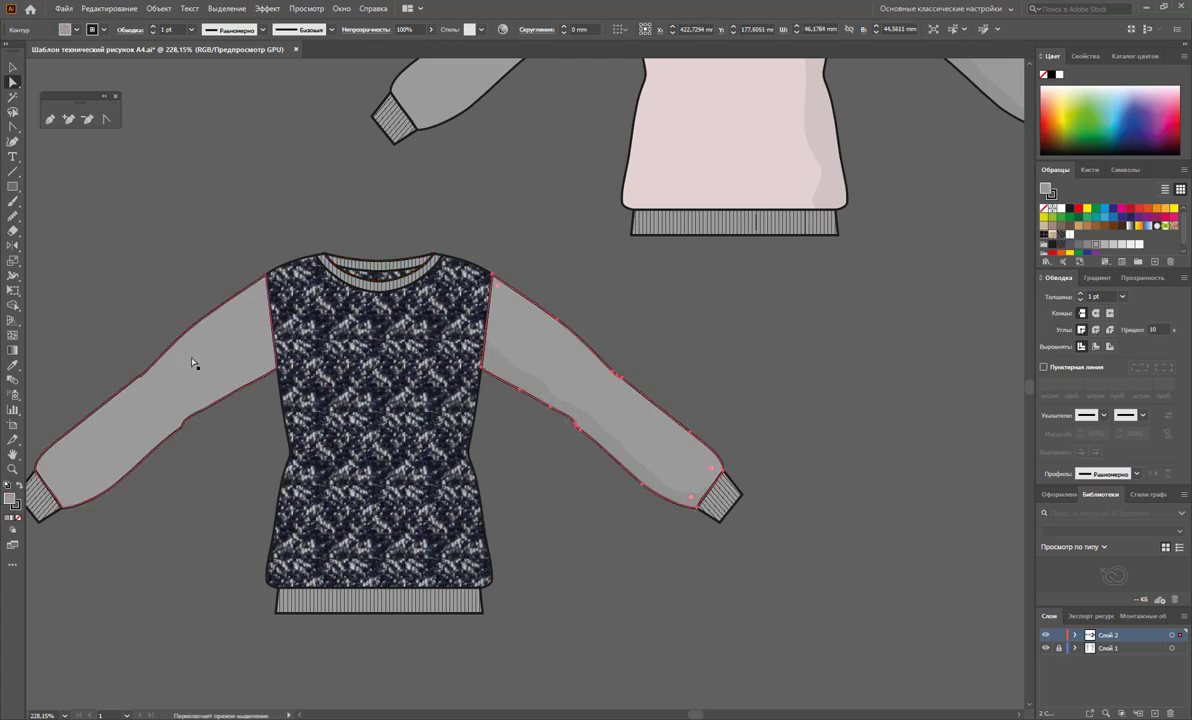
{"action": "left_click", "coordinate": [1062, 236]}
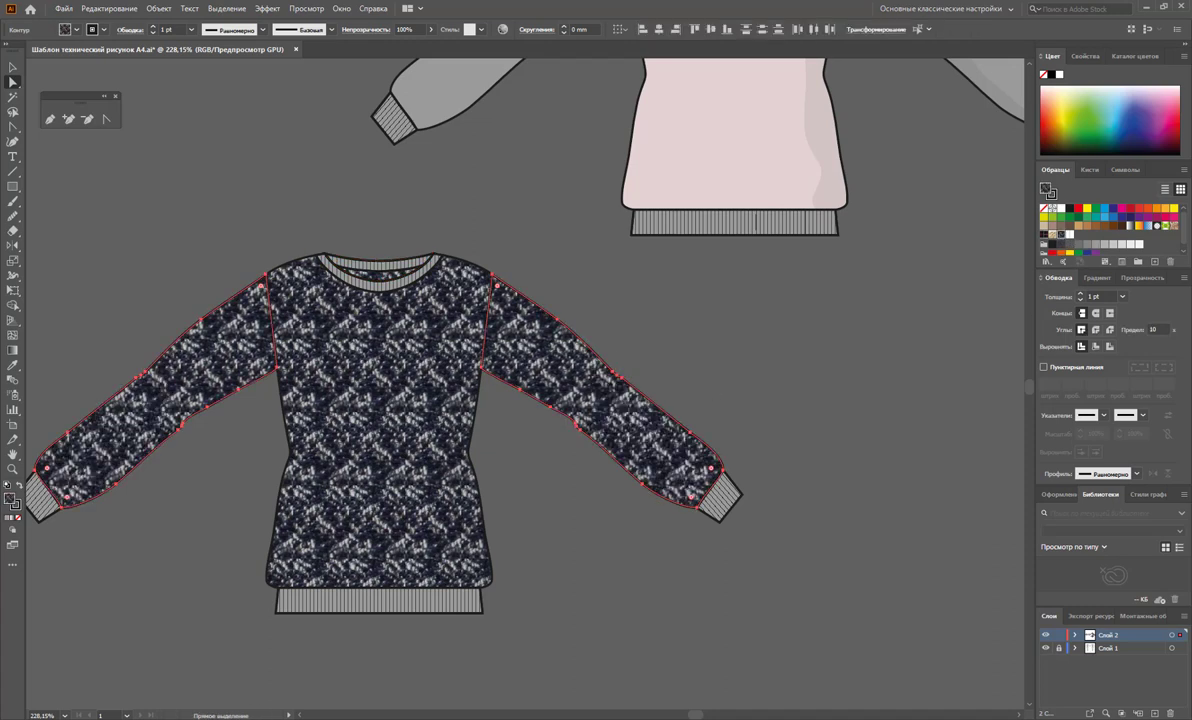
Step: Zoom out to see all three sweaters
{"action": "left_click_drag", "start_coordinate": [700, 716], "coordinate": [687, 716]}
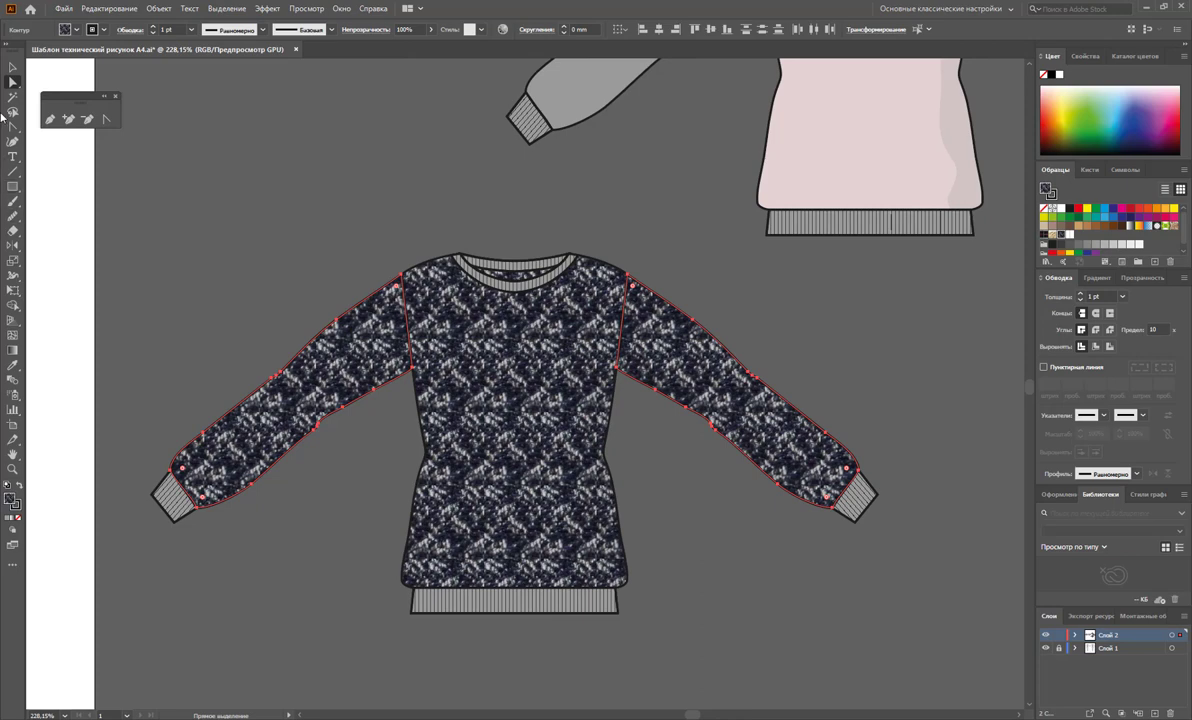
{"action": "left_click", "coordinate": [13, 67]}
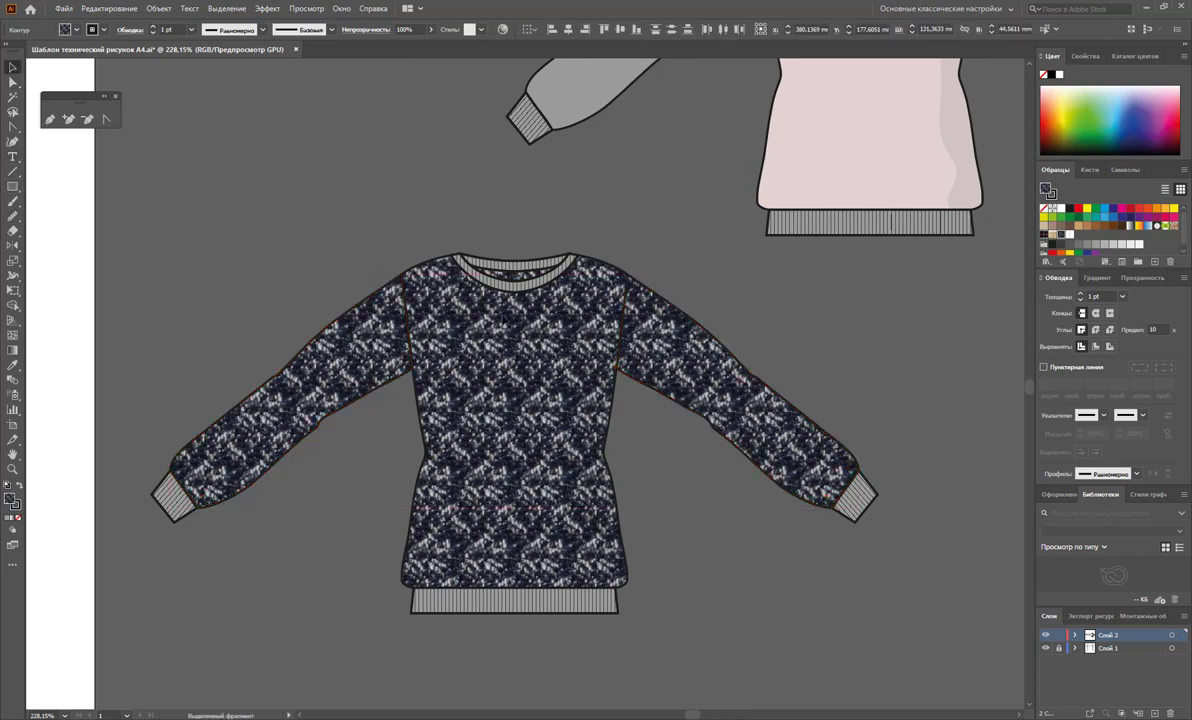
{"action": "left_click", "coordinate": [628, 279], "text": "alt"}
{"action": "left_click", "coordinate": [580, 316], "text": "alt"}
{"action": "left_click", "coordinate": [479, 322], "text": "alt"}
{"action": "left_click", "coordinate": [363, 402], "text": "alt"}
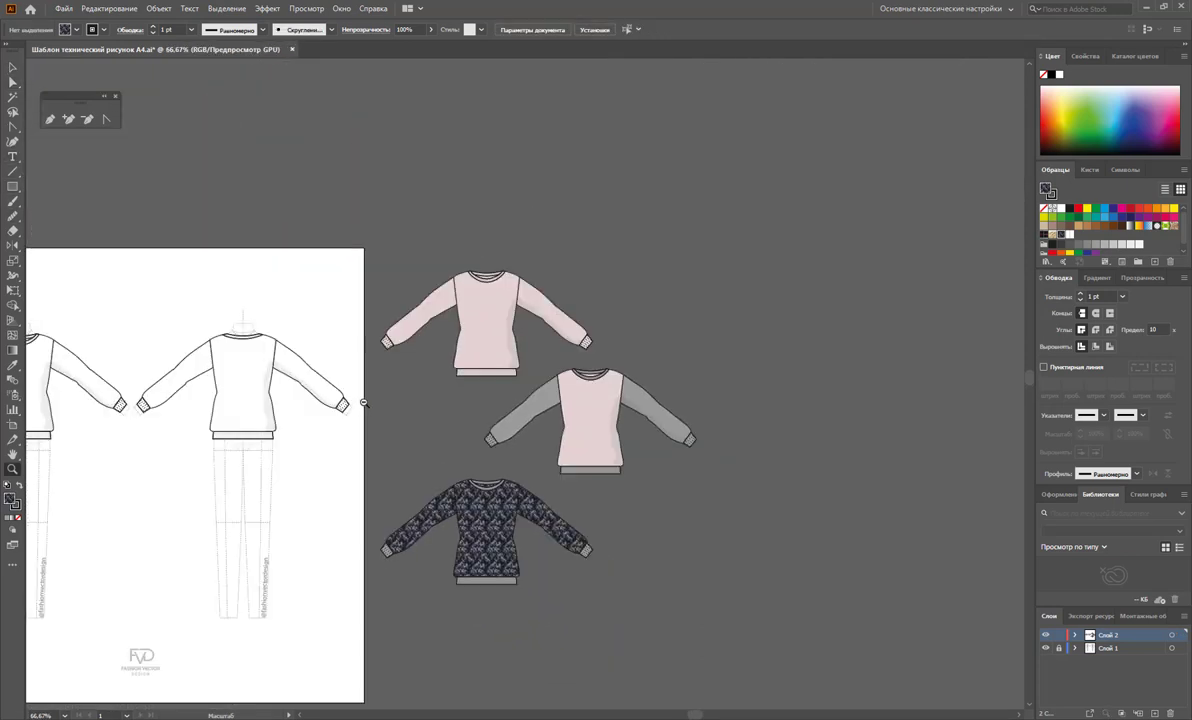
Step: Draw a new artboard framing the three sweaters, then make the first artboard active
{"action": "left_click", "coordinate": [13, 425]}
{"action": "left_click_drag", "start_coordinate": [370, 248], "coordinate": [711, 608]}
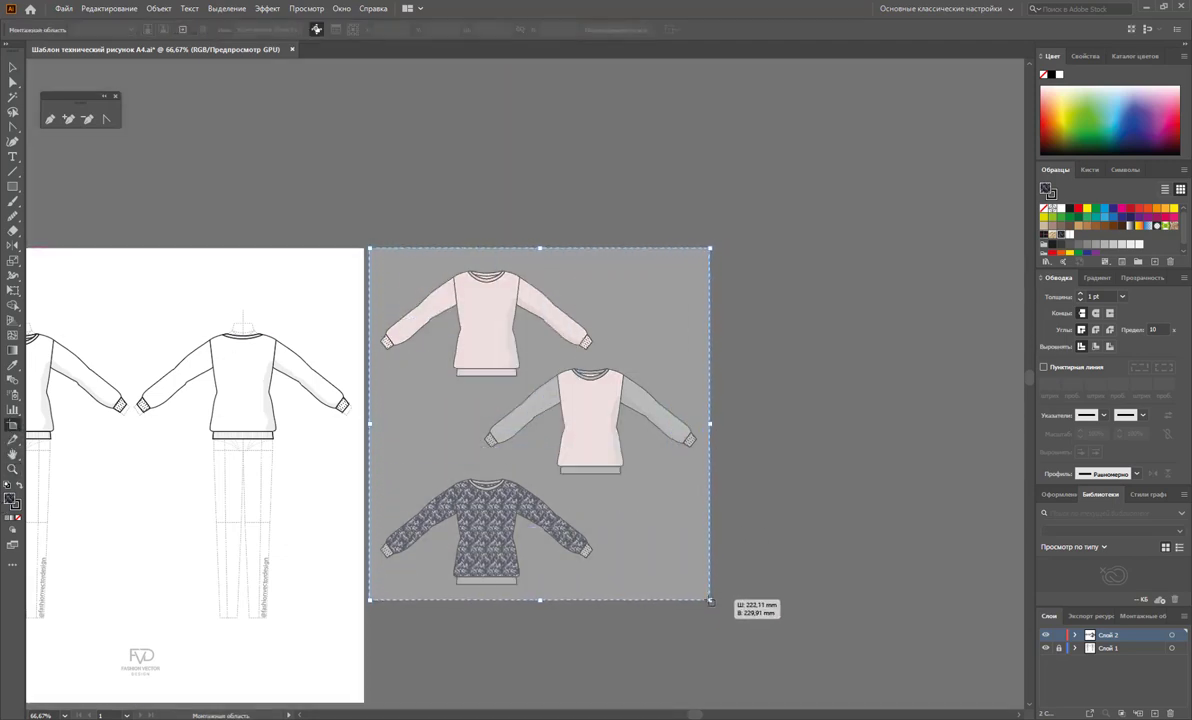
{"action": "left_click_drag", "start_coordinate": [711, 608], "coordinate": [706, 601]}
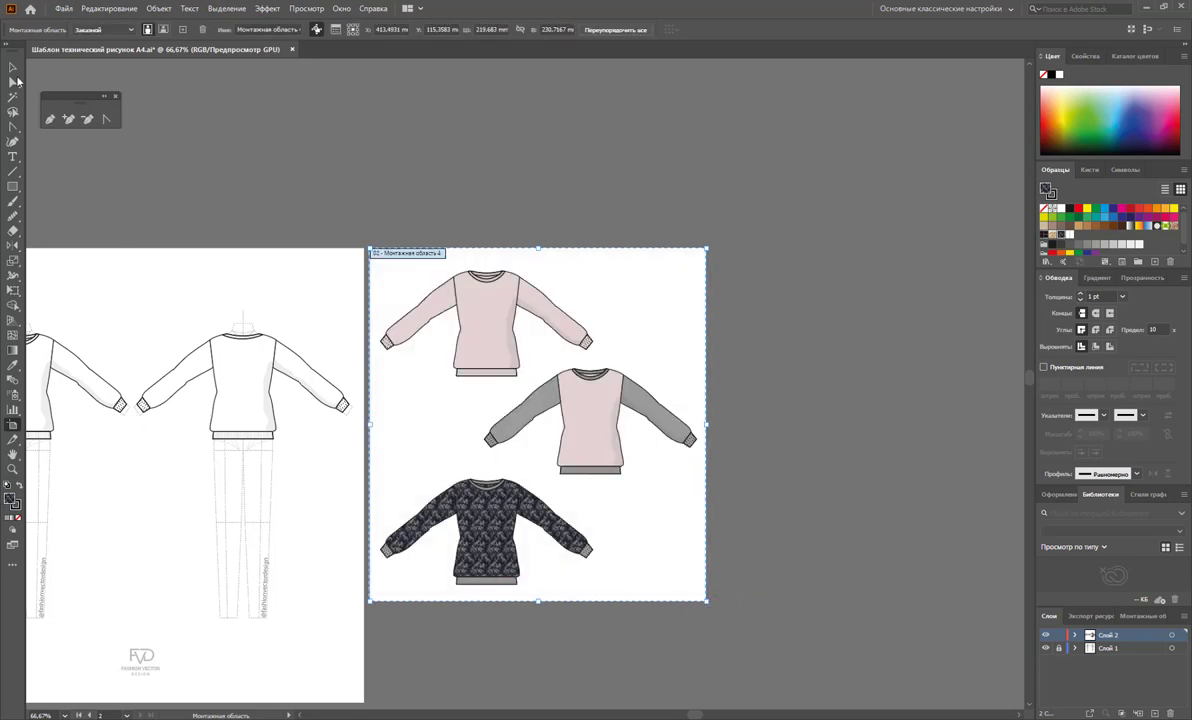
{"action": "left_click", "coordinate": [13, 67]}
{"action": "left_click", "coordinate": [148, 665]}
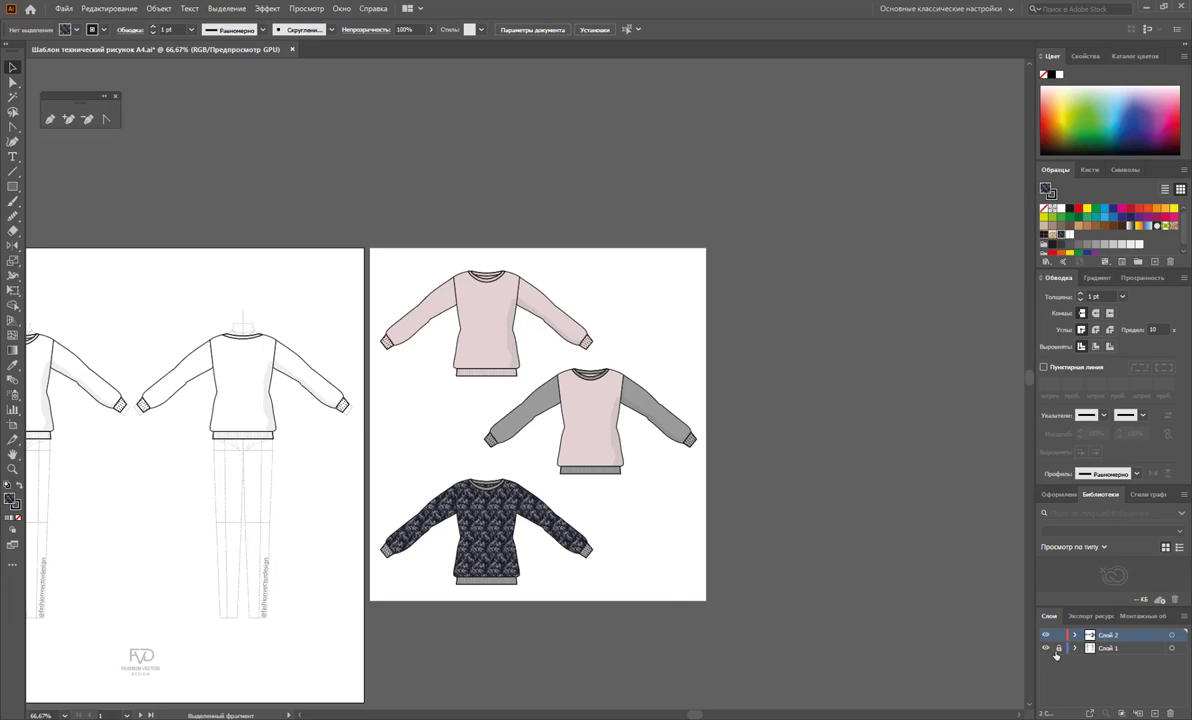
Step: Copy the FVD logo from the template and lock the template layer
{"action": "double_click", "coordinate": [142, 660]}
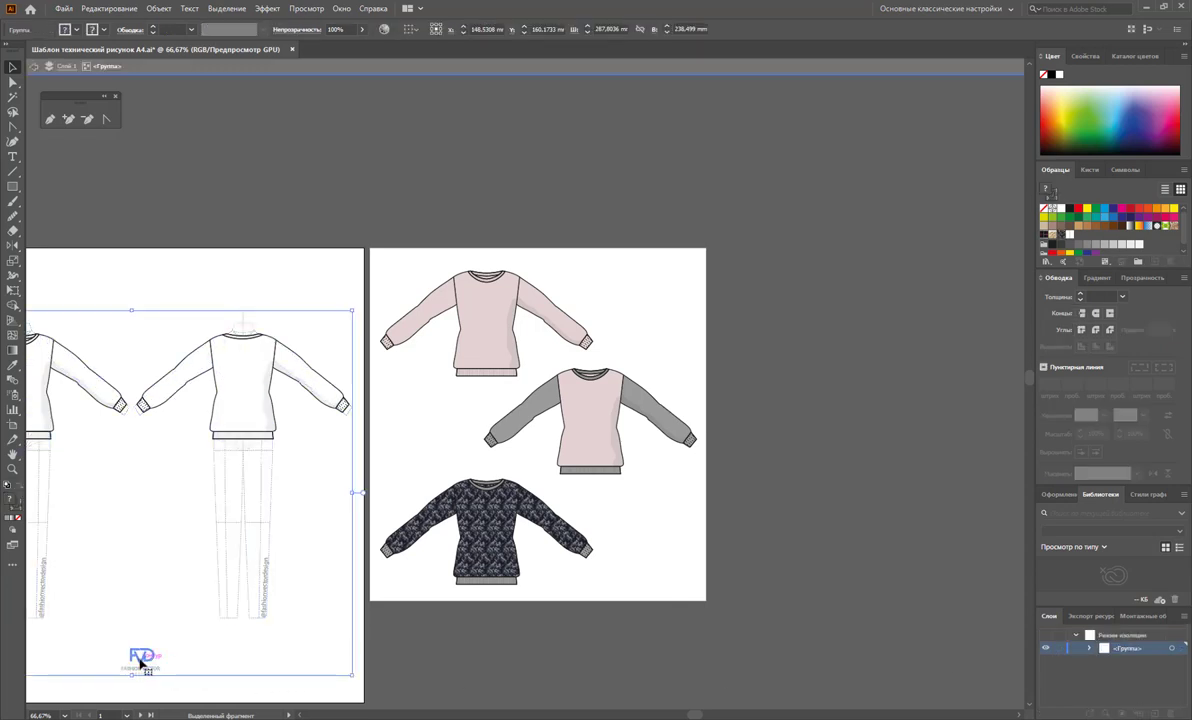
{"action": "left_click_drag", "start_coordinate": [109, 639], "coordinate": [166, 685]}
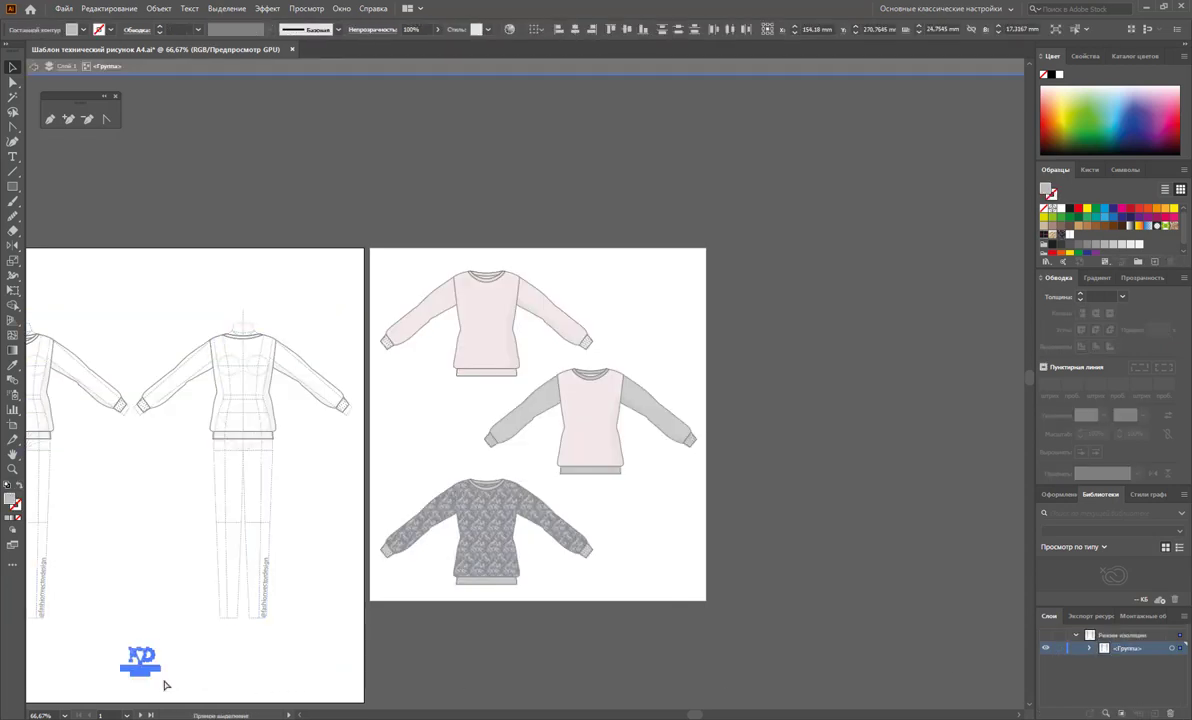
{"action": "double_click", "coordinate": [260, 691]}
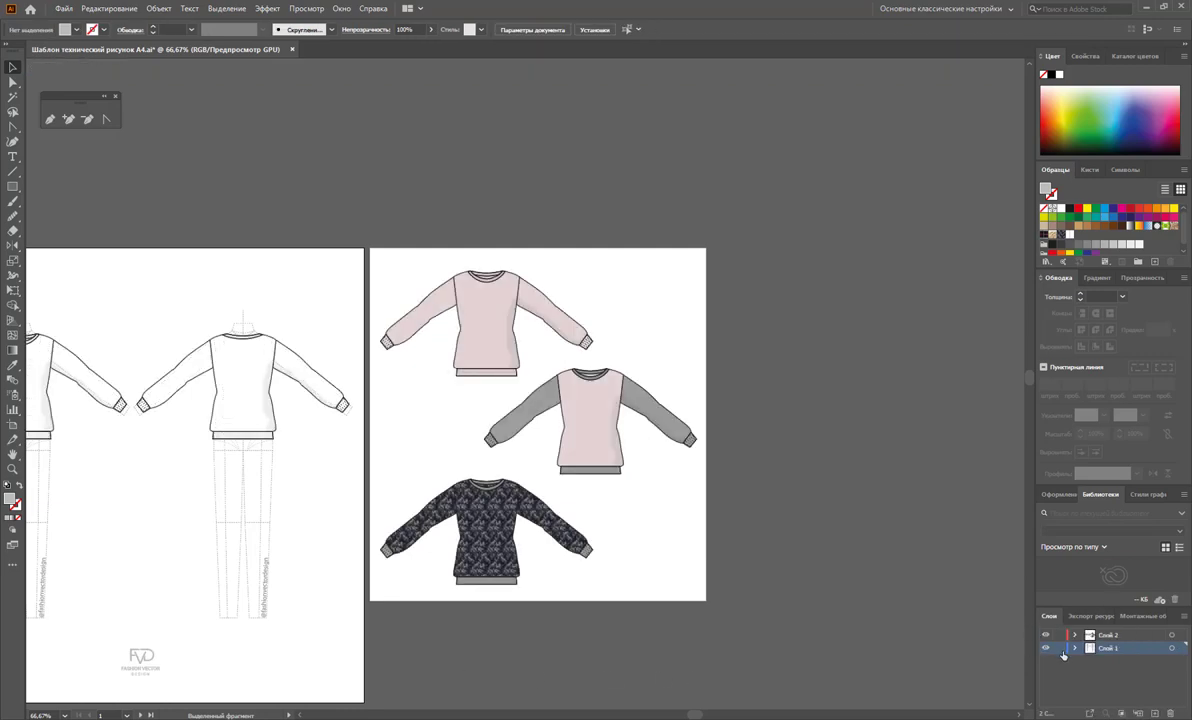
{"action": "left_click", "coordinate": [1059, 648]}
{"action": "left_click", "coordinate": [1122, 636]}
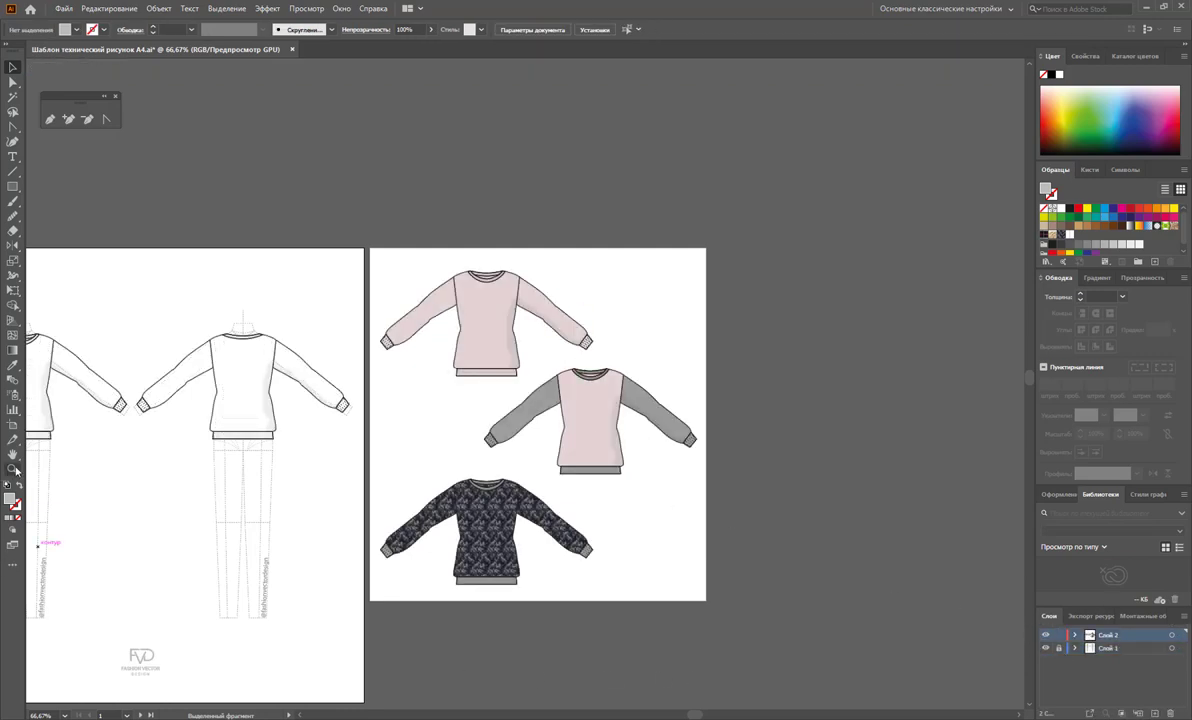
Step: Paste the FVD logo onto the pink sweater's chest and colour it dark
{"action": "left_click", "coordinate": [12, 468]}
{"action": "left_click_drag", "start_coordinate": [500, 305], "coordinate": [594, 374]}
{"action": "left_click", "coordinate": [594, 374]}
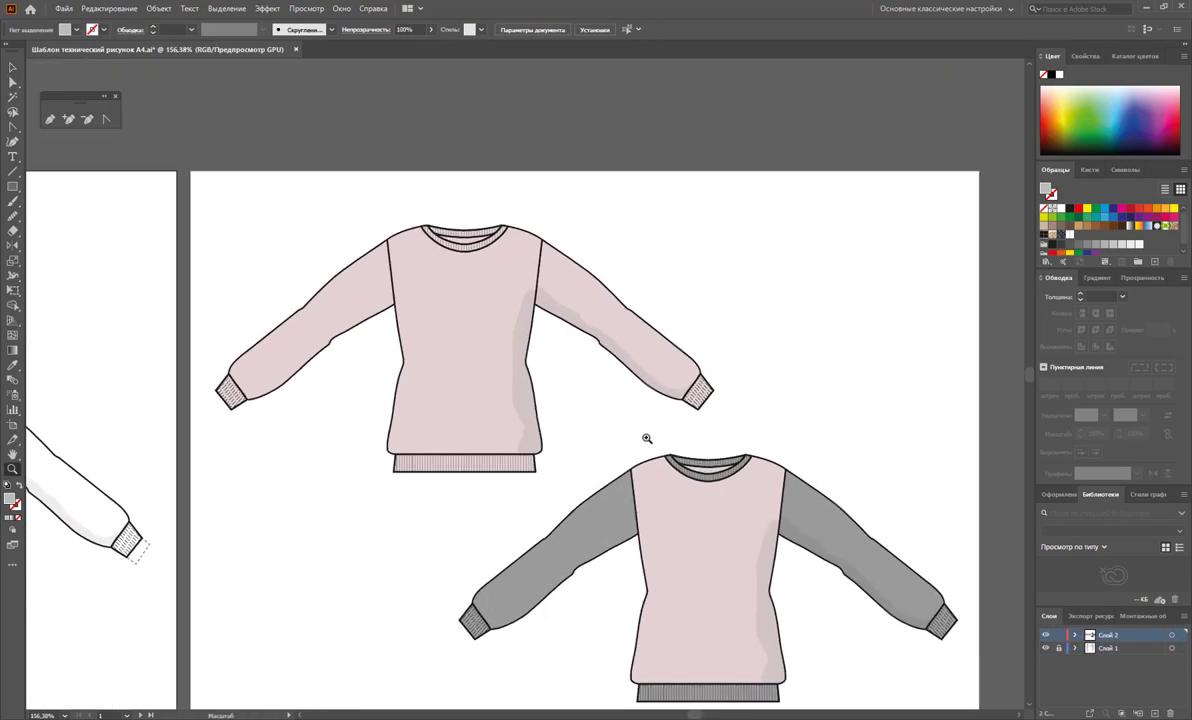
{"action": "key", "text": "ctrl+v"}
{"action": "left_click", "coordinate": [11, 65]}
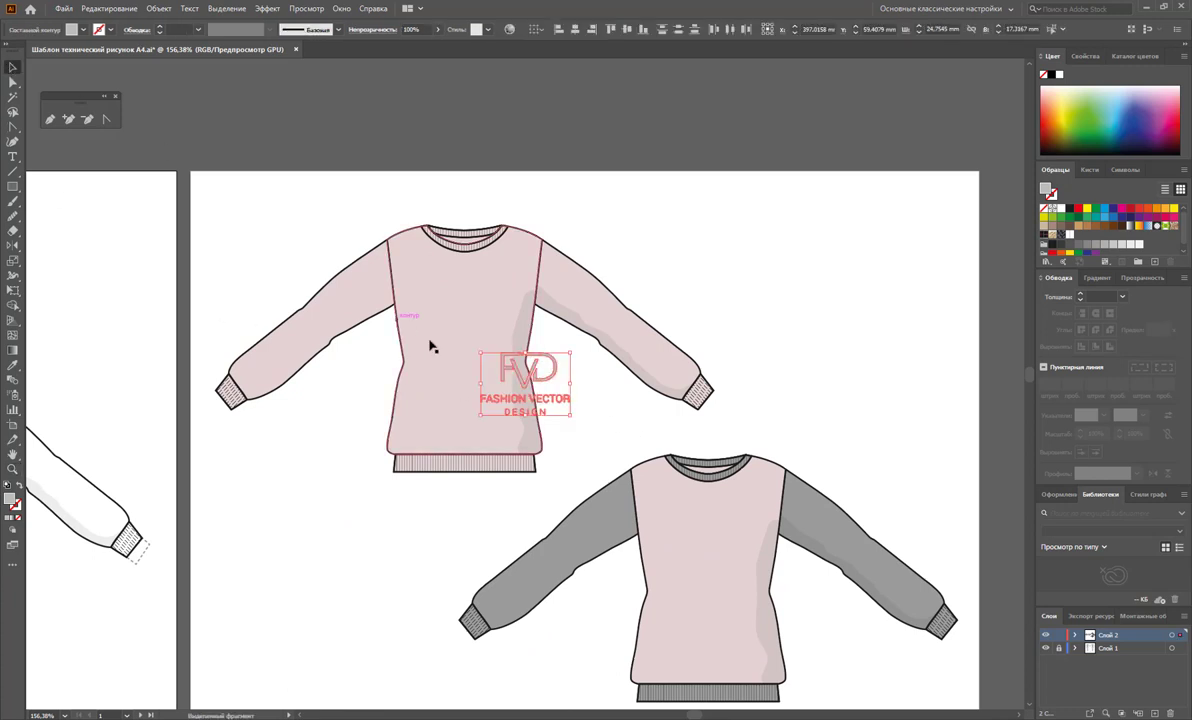
{"action": "left_click_drag", "start_coordinate": [556, 402], "coordinate": [498, 340]}
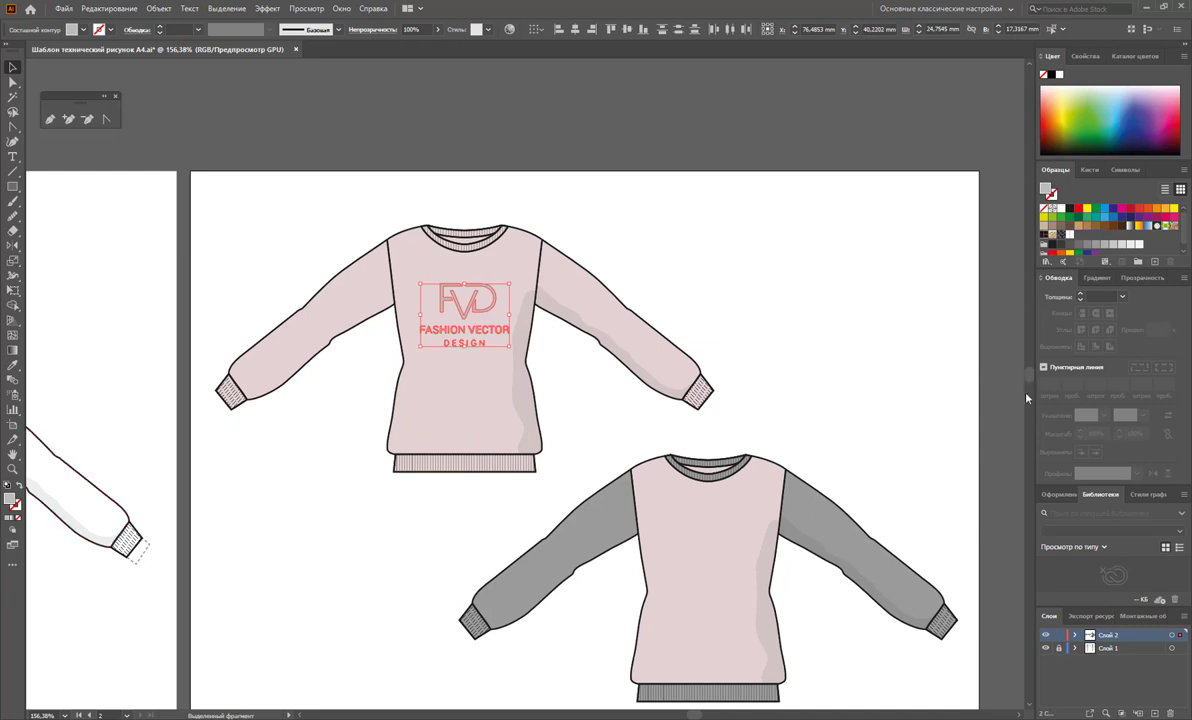
{"action": "left_click", "coordinate": [1044, 242]}
{"action": "left_click", "coordinate": [818, 265]}
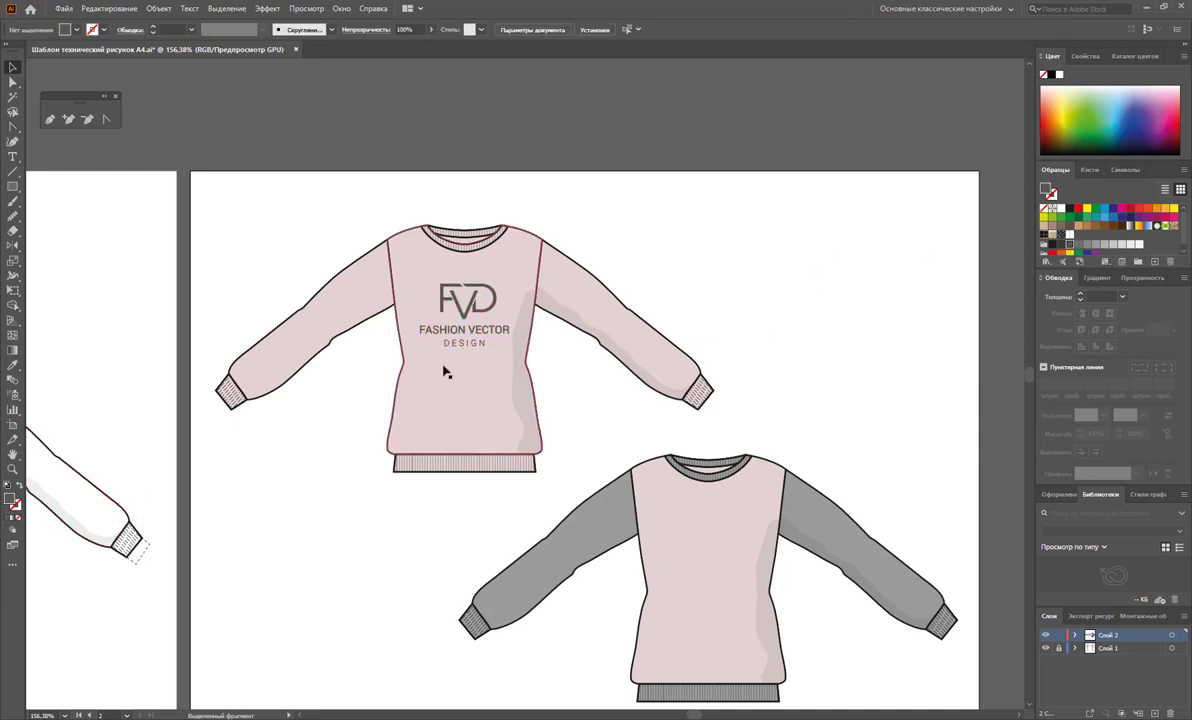
Step: Tuck the FASHION VECTOR DESIGN text under FVD and shrink the logo onto the upper chest
{"action": "left_click_drag", "start_coordinate": [474, 327], "coordinate": [480, 312]}
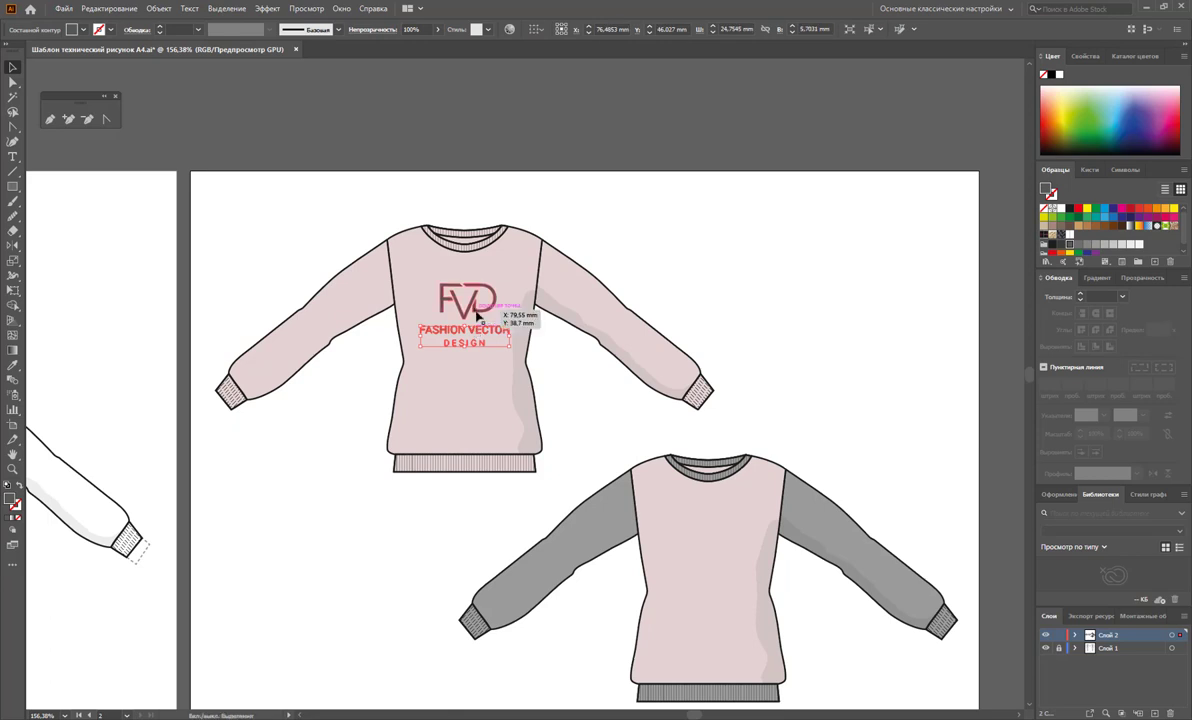
{"action": "left_click", "coordinate": [488, 295], "text": "shift"}
{"action": "mouse_move", "coordinate": [478, 262]}
{"action": "left_mouse_down"}
{"action": "mouse_move", "coordinate": [492, 303]}
{"action": "mouse_move", "coordinate": [479, 333]}
{"action": "mouse_move", "coordinate": [502, 302]}
{"action": "left_mouse_up"}
{"action": "left_click", "coordinate": [703, 281]}
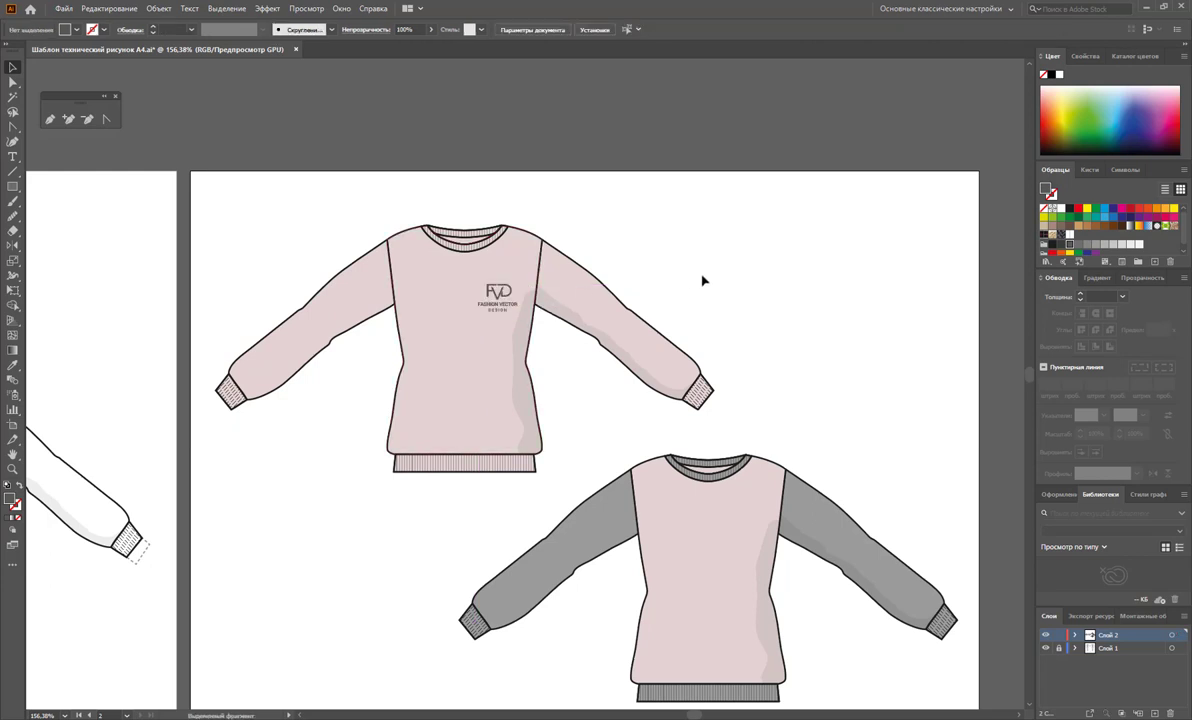
Step: Zoom out to show both artboards and move the floating panel aside
{"action": "key", "text": "z"}
{"action": "left_click", "coordinate": [519, 487], "text": "alt"}
{"action": "left_click", "coordinate": [299, 431], "text": "alt"}
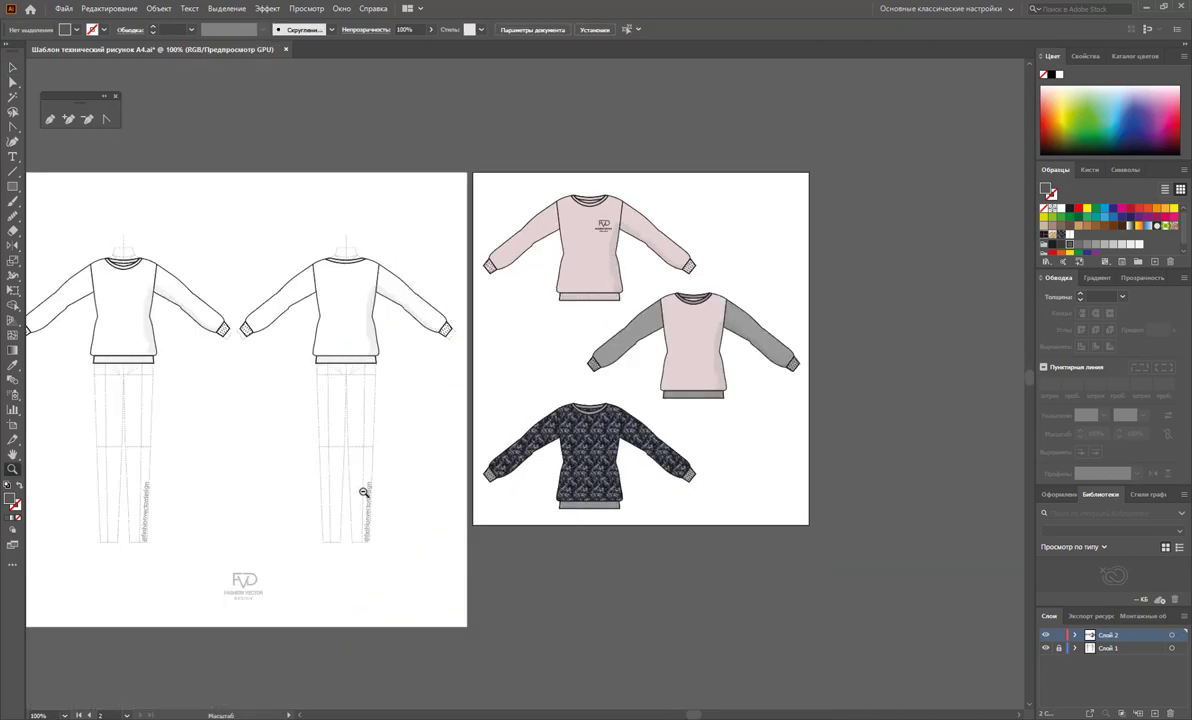
{"action": "left_click", "coordinate": [285, 405], "text": "alt"}
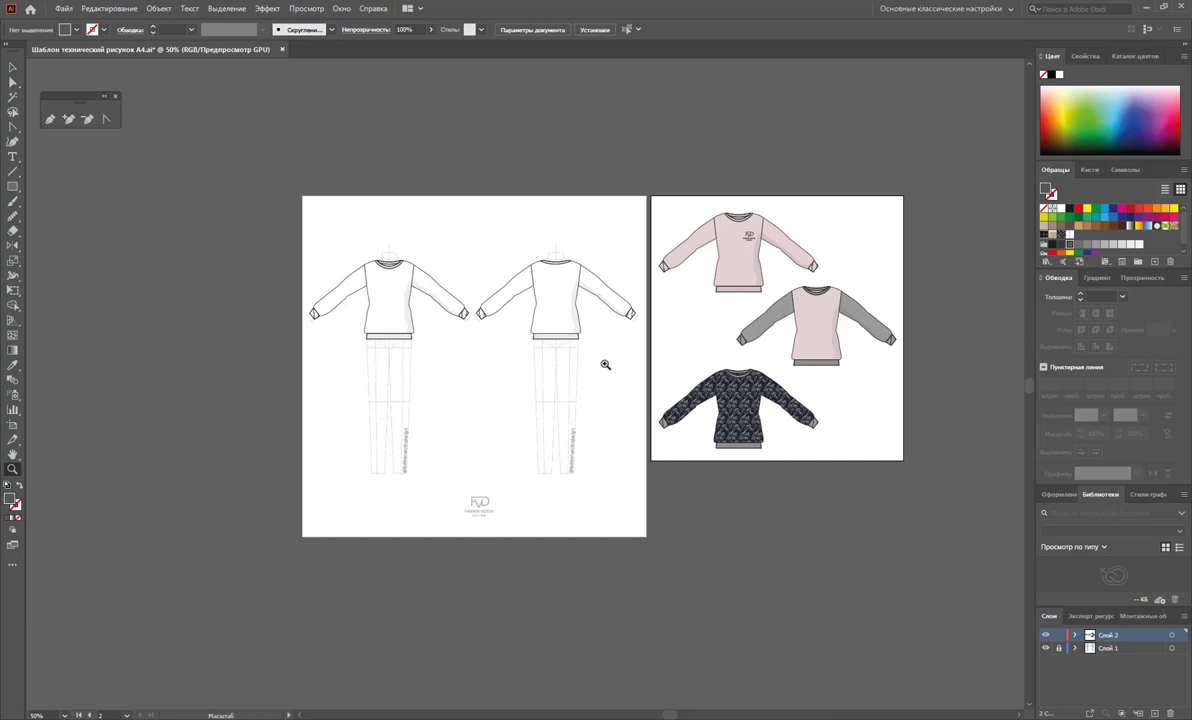
{"action": "left_click_drag", "start_coordinate": [659, 371], "coordinate": [672, 393]}
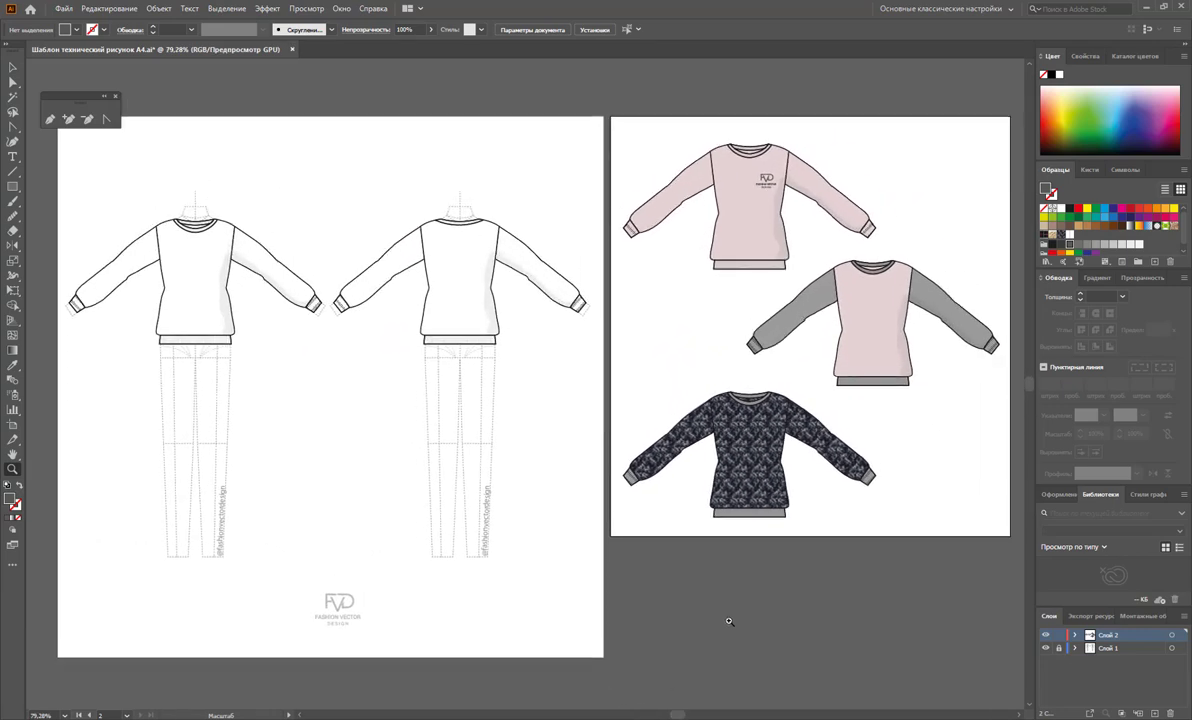
{"action": "scroll", "coordinate": [630, 666], "scroll_direction": "right", "scroll_amount": 1}
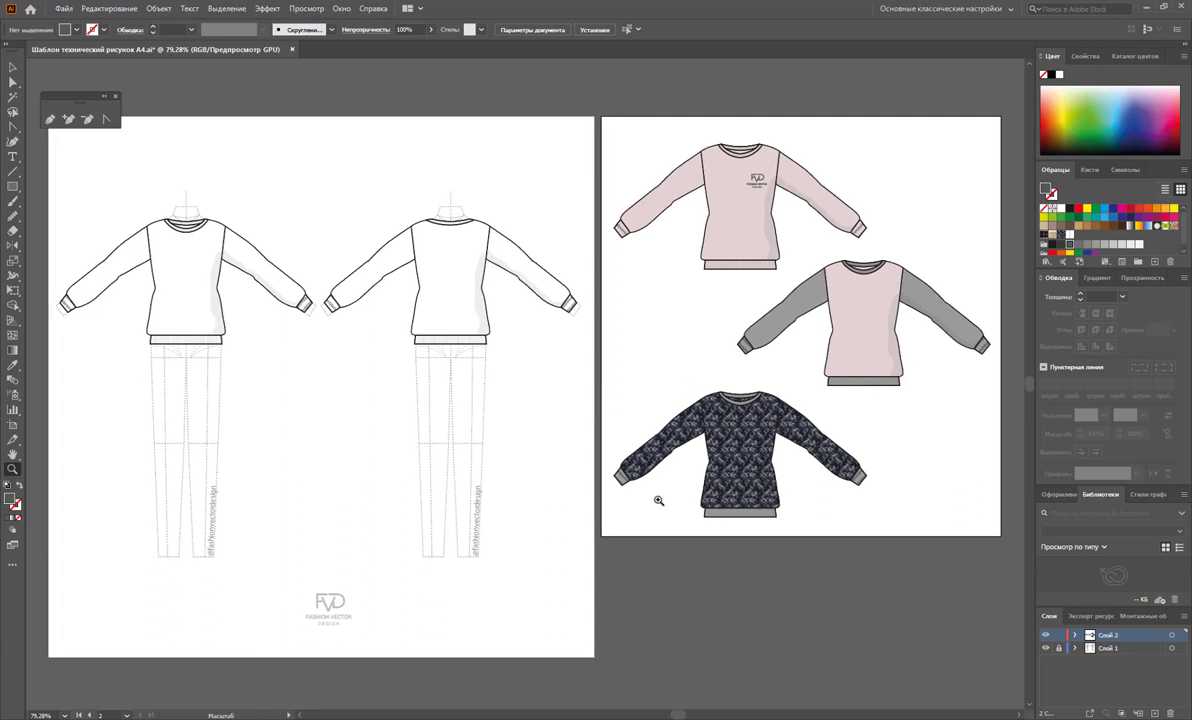
{"action": "left_click_drag", "start_coordinate": [82, 100], "coordinate": [74, 70]}
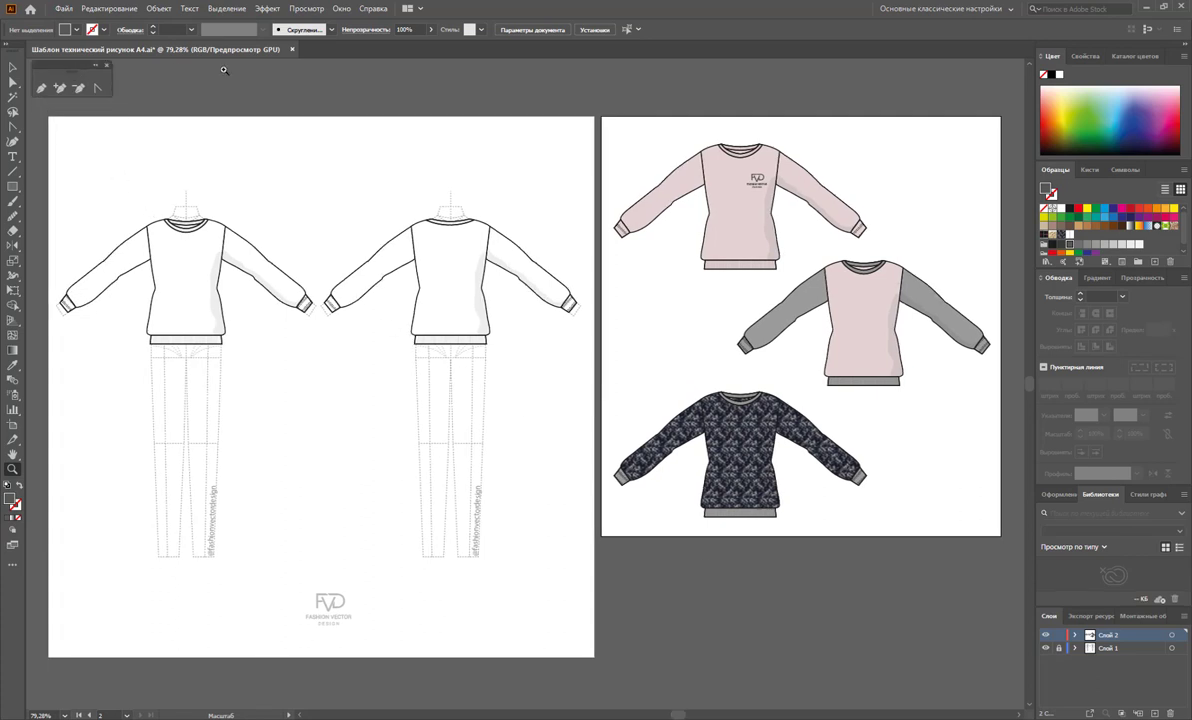